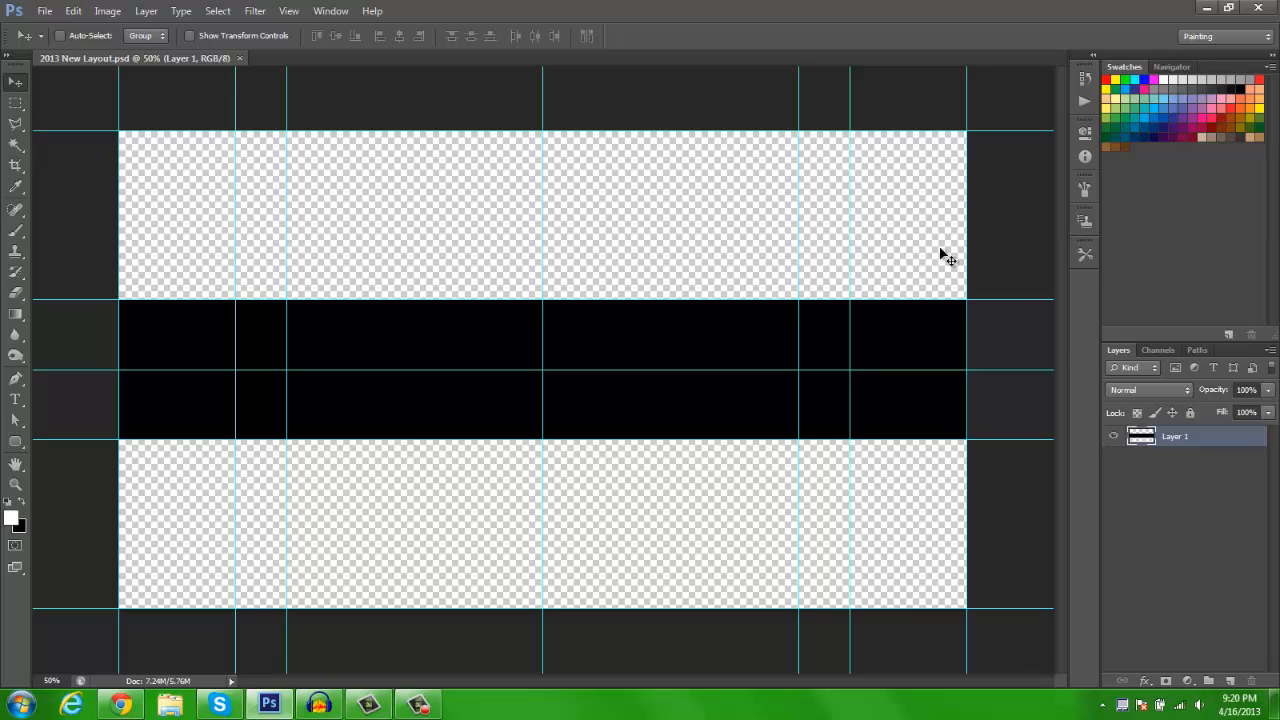
- Compare the canvas with and without its guides and with Layer 1 hidden and shown
key(ctrl+semicolon)
key(ctrl+semicolon)
key(ctrl+semicolon)
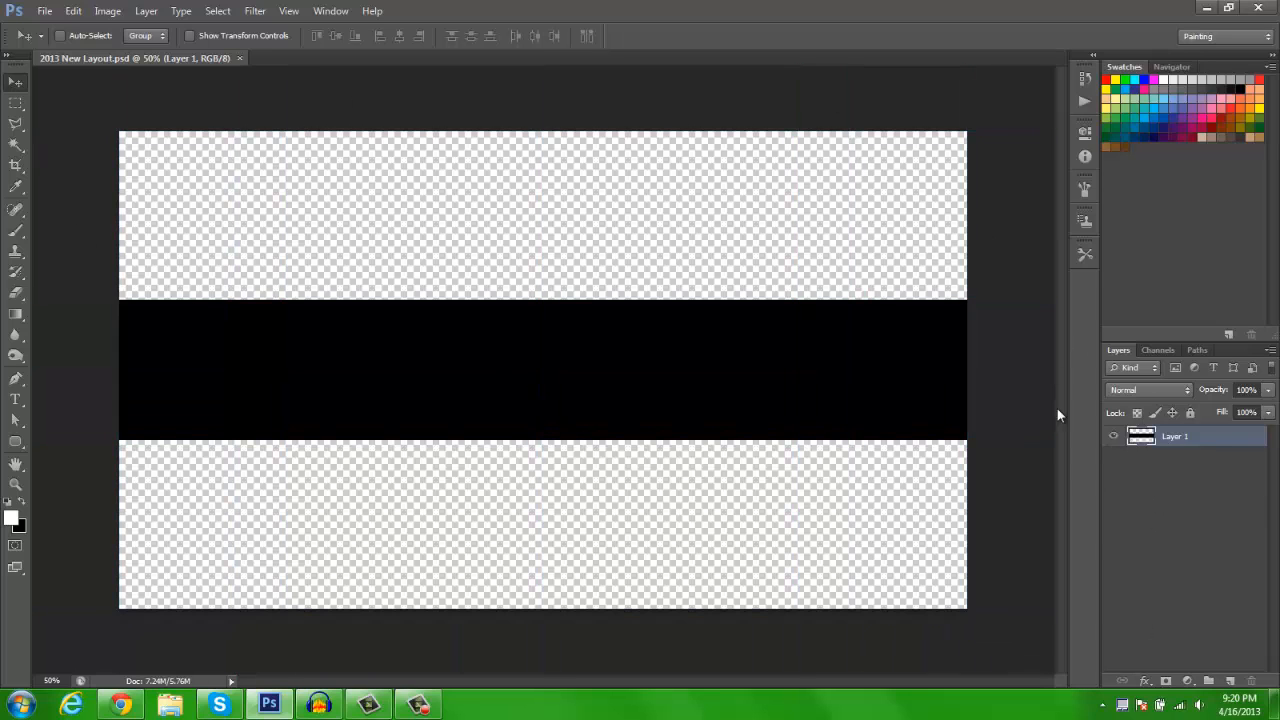
click(1114, 440)
click(1114, 440)
key(ctrl+semicolon)
key(ctrl+semicolon)
- Add a new empty layer above Layer 1 and check the canvas with the guides on and off
click(1230, 681)
key(ctrl+semicolon)
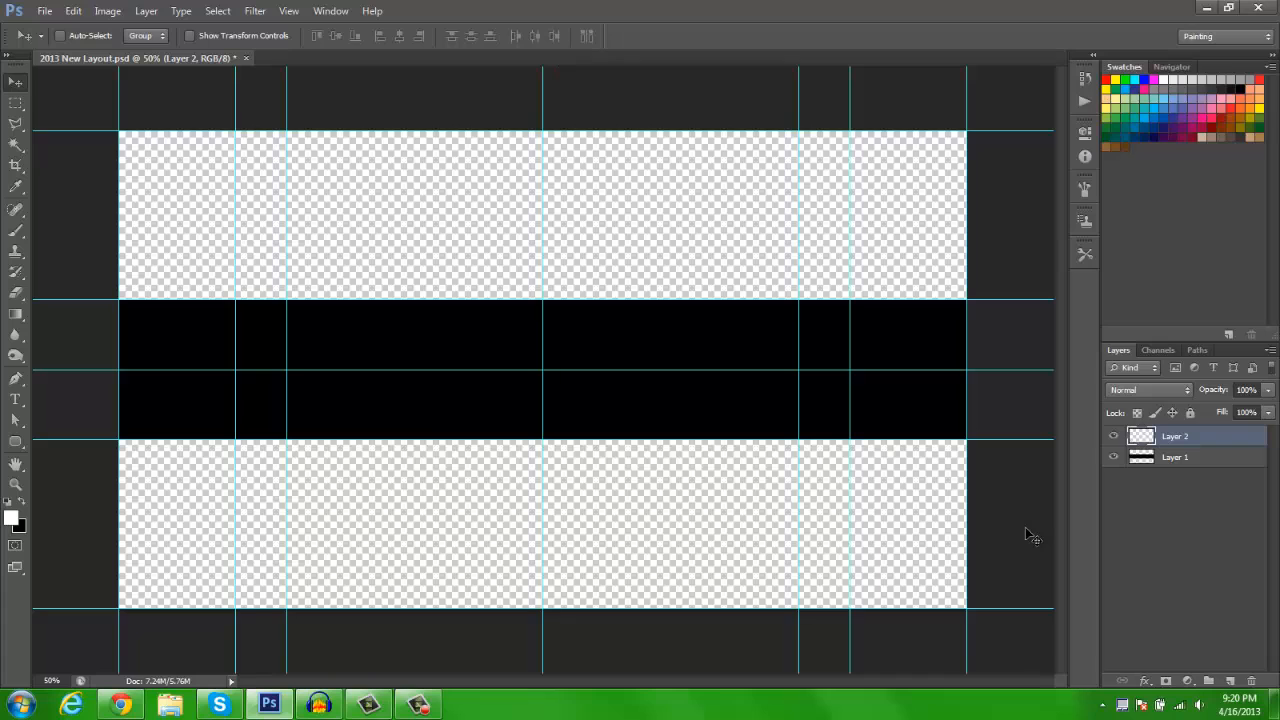
key(ctrl+semicolon)
key(ctrl+semicolon)
key(ctrl+semicolon)
key(ctrl+semicolon)
- Move the misaligned horizontal guide exactly onto the upper edge of the black band
key(z)
drag(427, 298, 436, 304)
key(v)
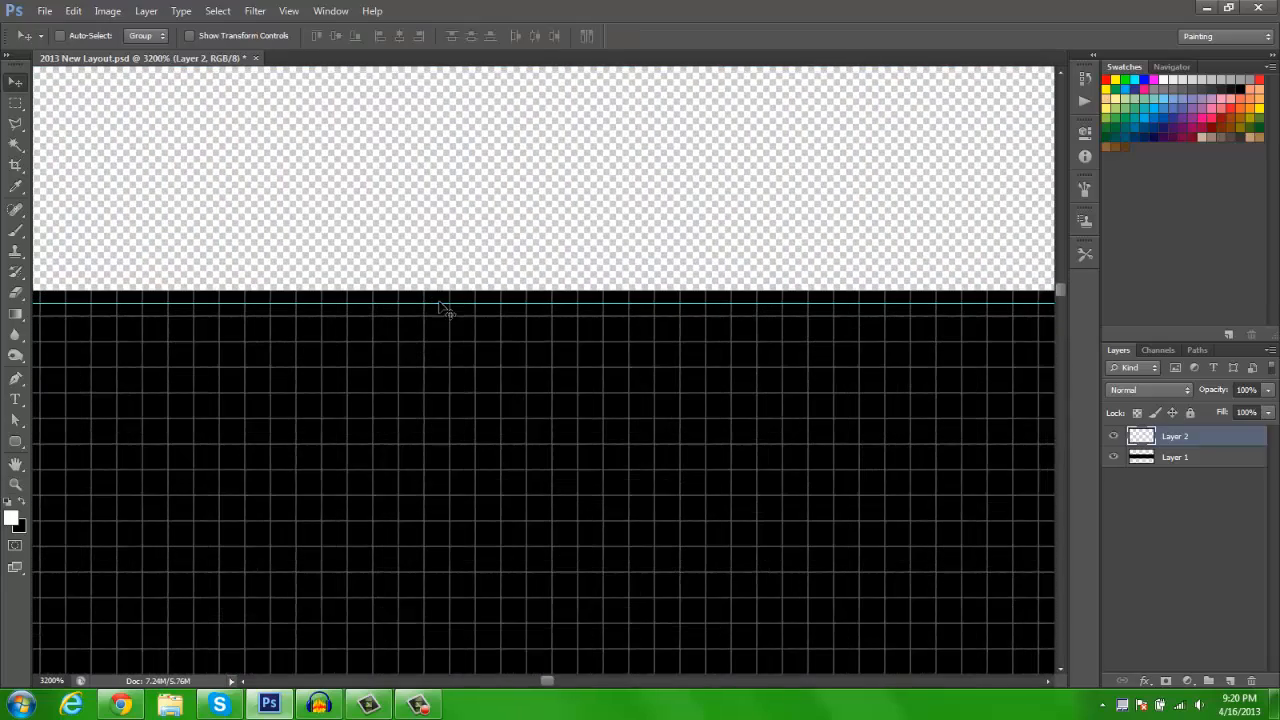
double_click(441, 303)
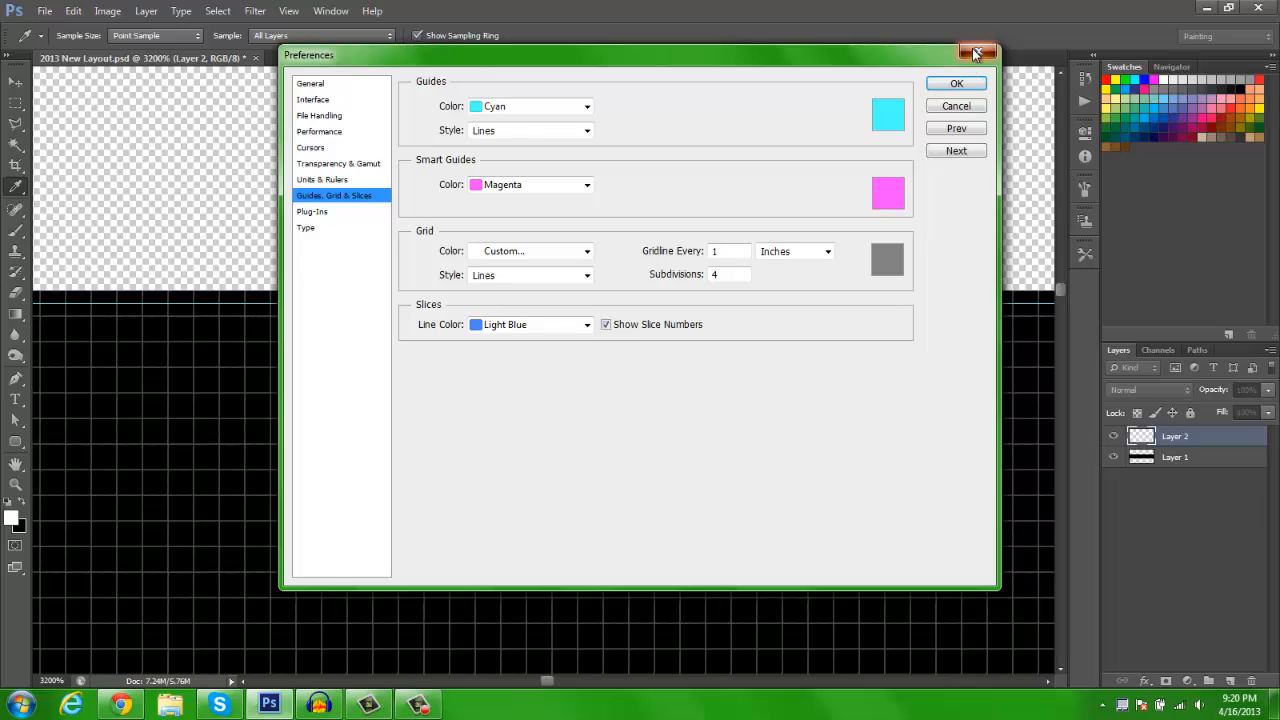
click(960, 87)
drag(451, 297, 472, 287)
ctrl+click(728, 470)
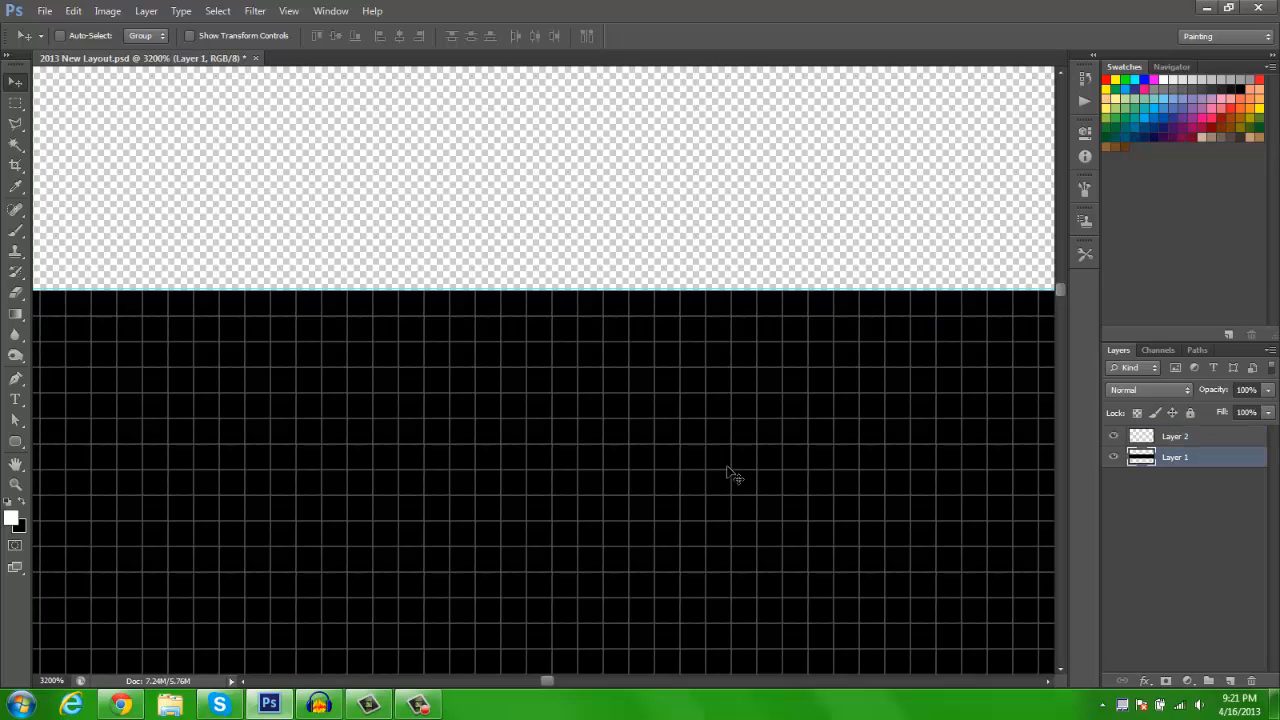
scroll(728, 470, right, 1)
click(1229, 564)
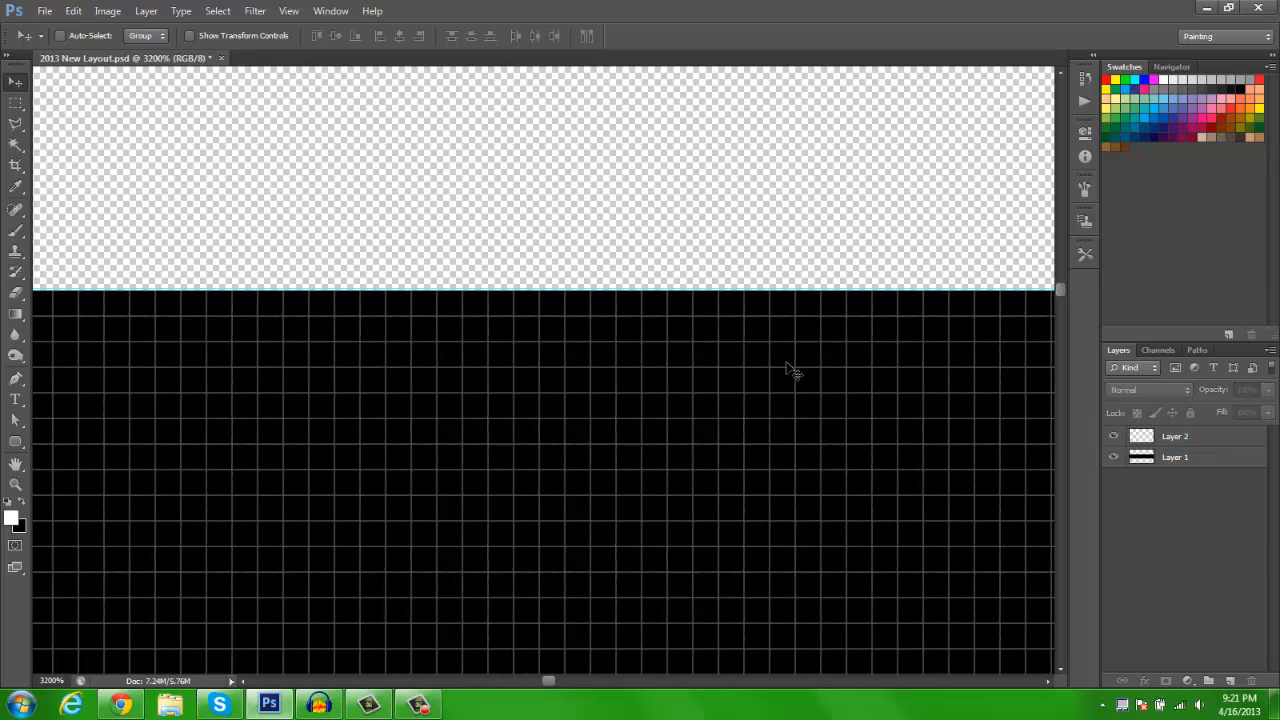
scroll(726, 358, right, 1)
click(646, 144)
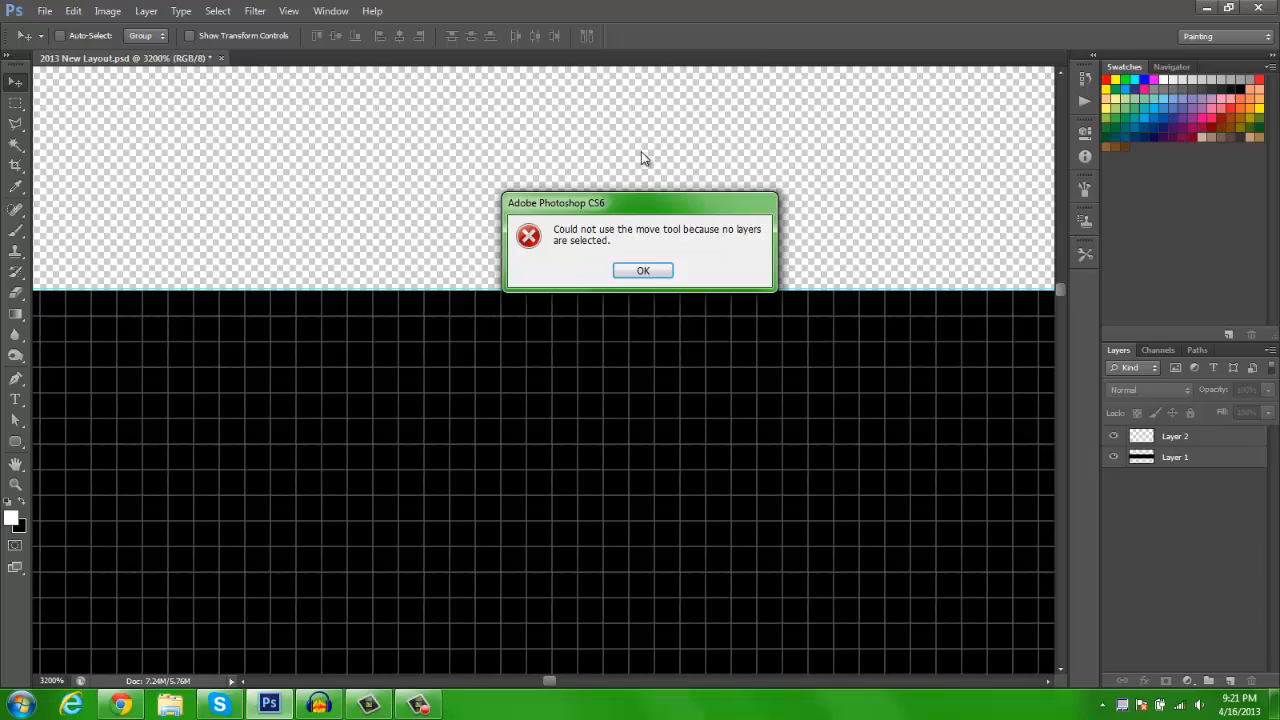
click(643, 269)
key(z)
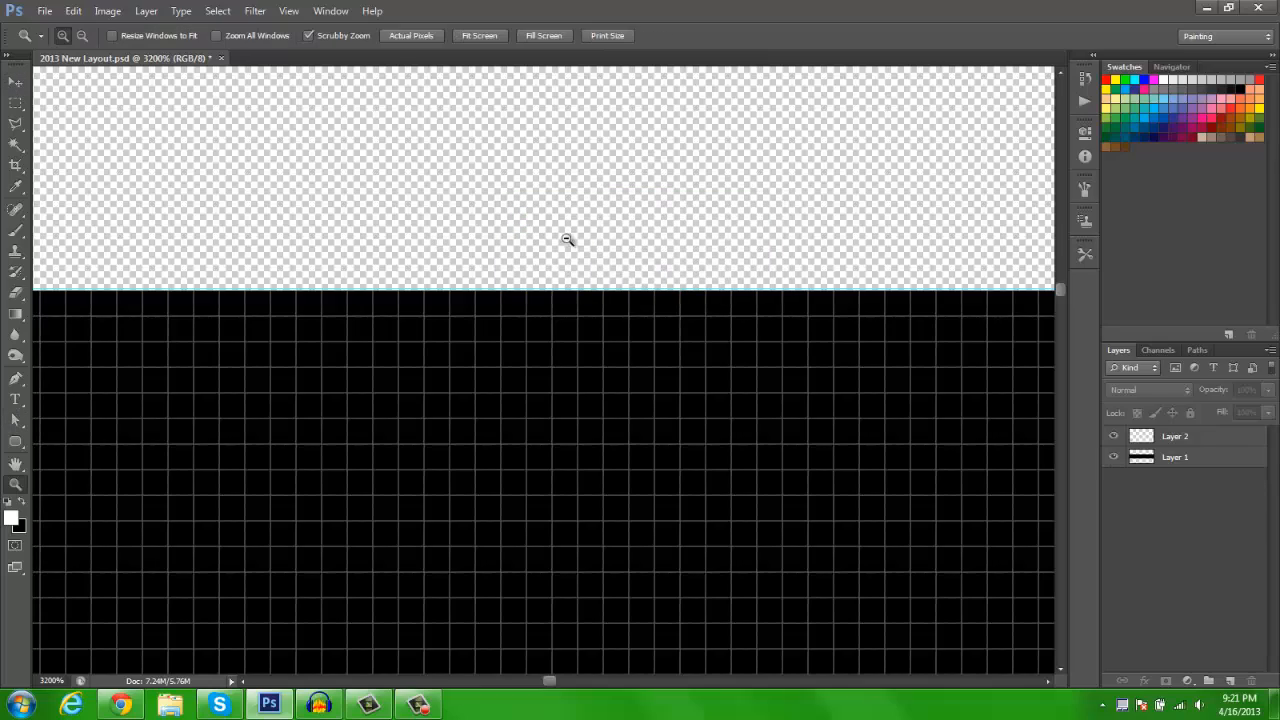
- Inspect the guide alignment at the black band's lower edge, return to the whole canvas at 50% and hide the guides
drag(567, 240, 362, 240)
drag(428, 466, 626, 426)
key(h)
drag(565, 227, 609, 574)
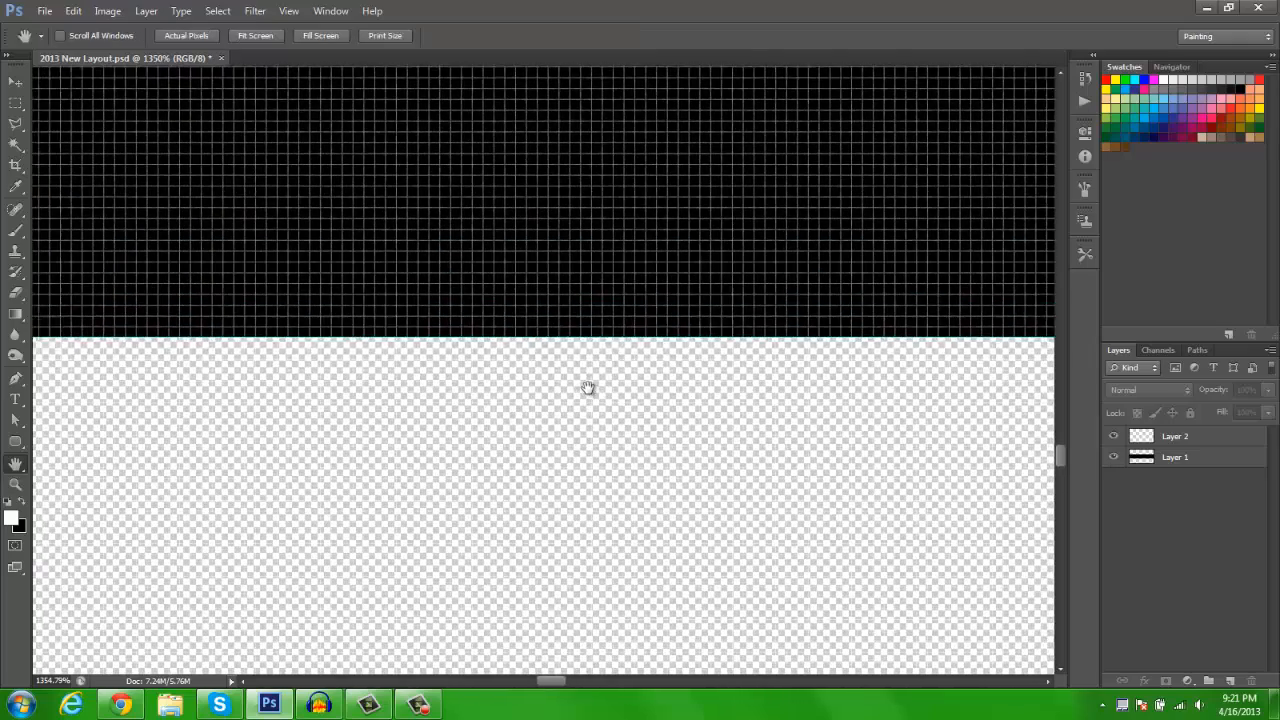
key(v)
key(ctrl+0)
key(ctrl+minus)
key(ctrl+minus)
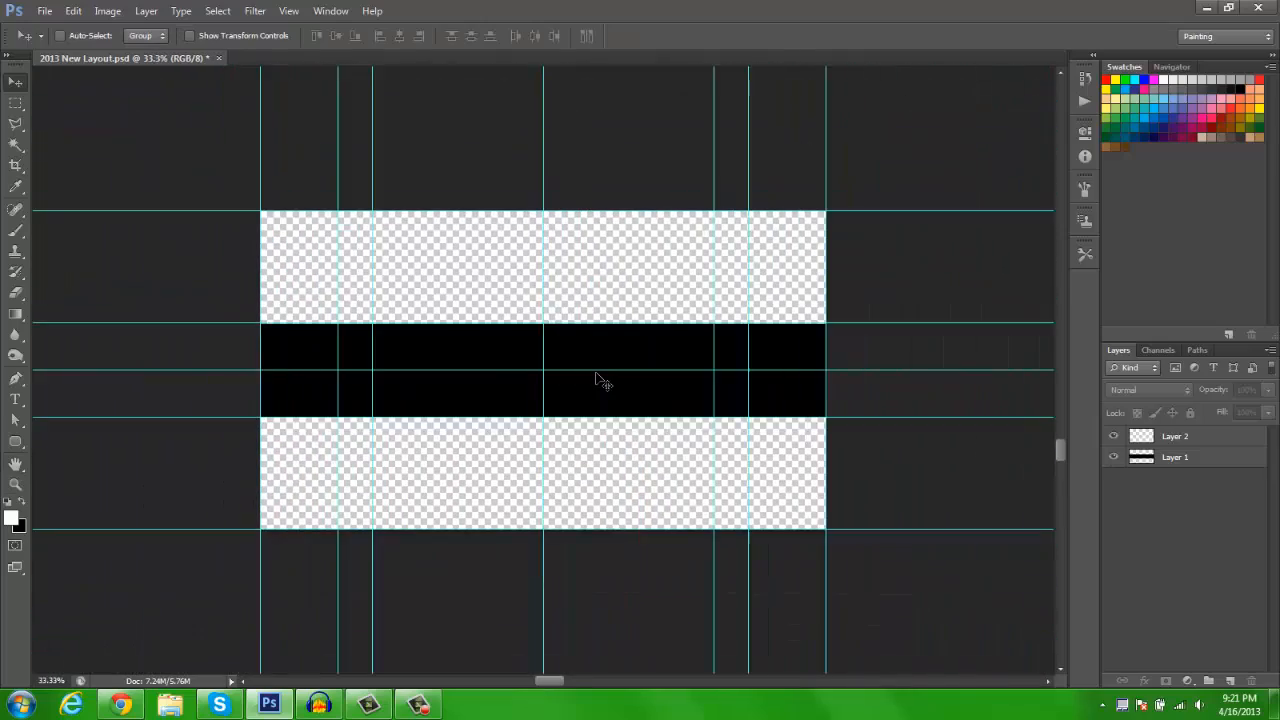
key(ctrl+plus)
key(ctrl+semicolon)
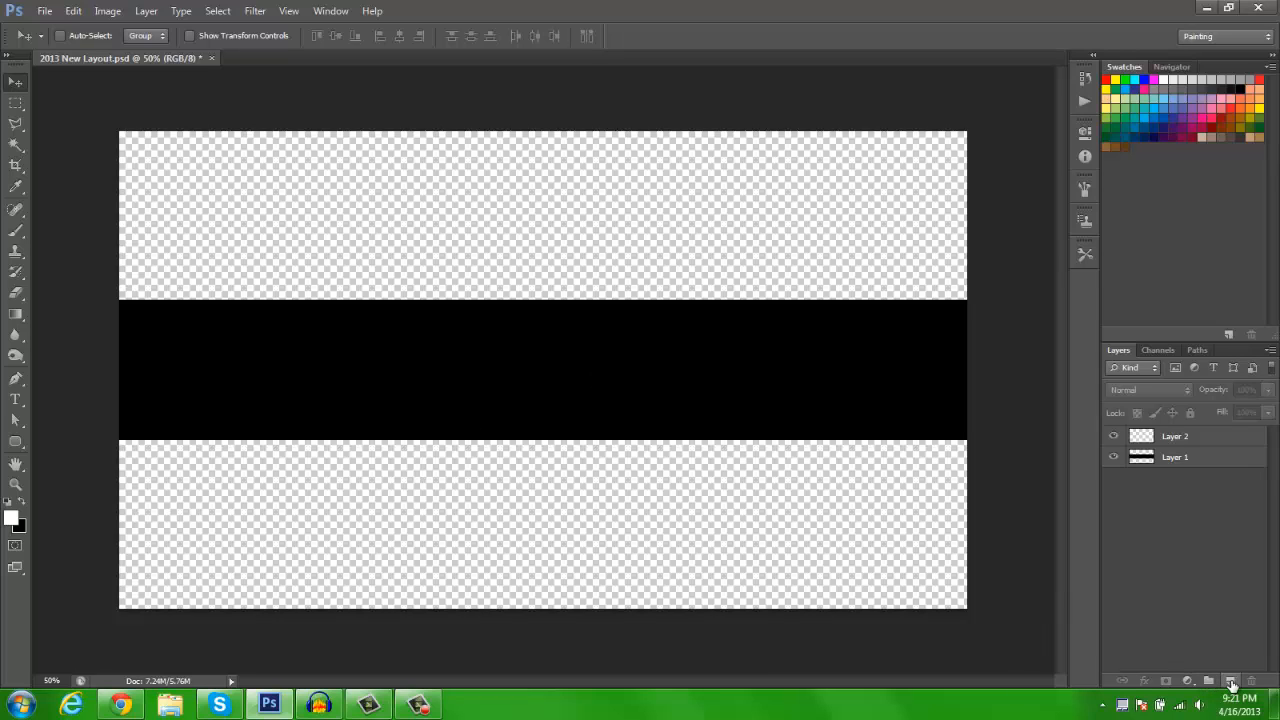
- Delete the empty Layer 2 and show the guides again
click(1167, 436)
key(Delete)
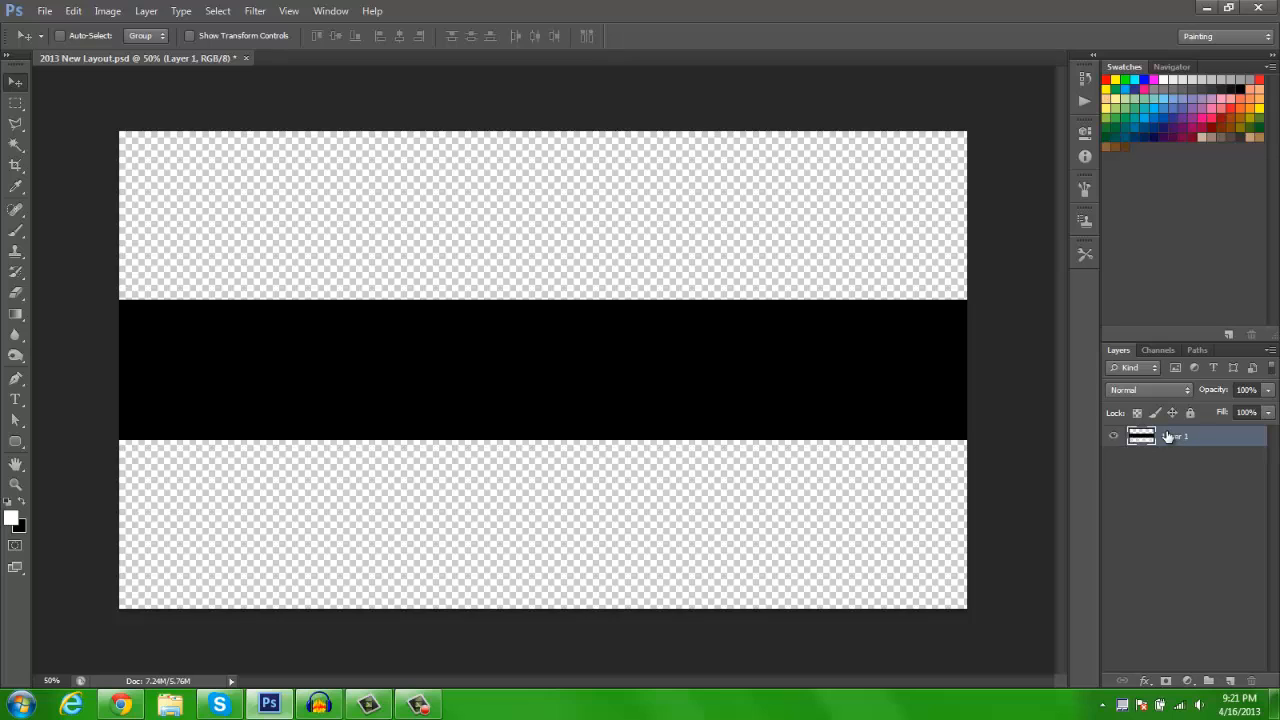
key(ctrl+semicolon)
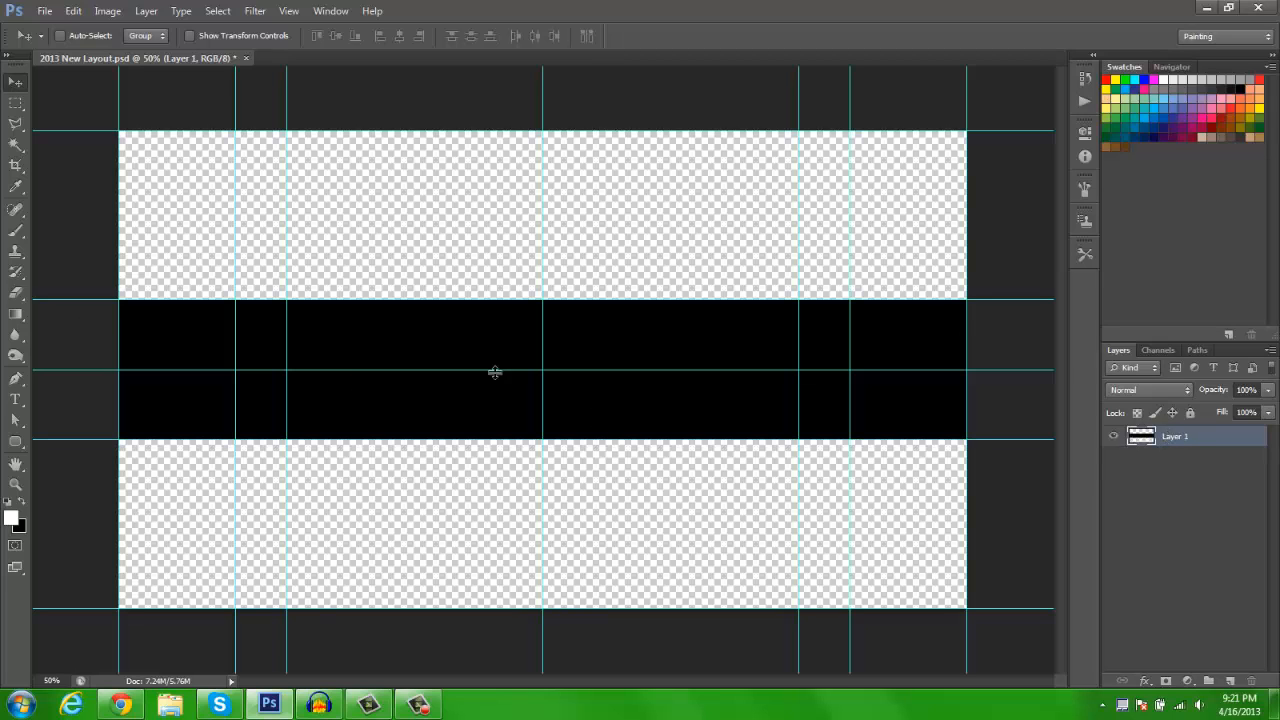
click(1188, 684)
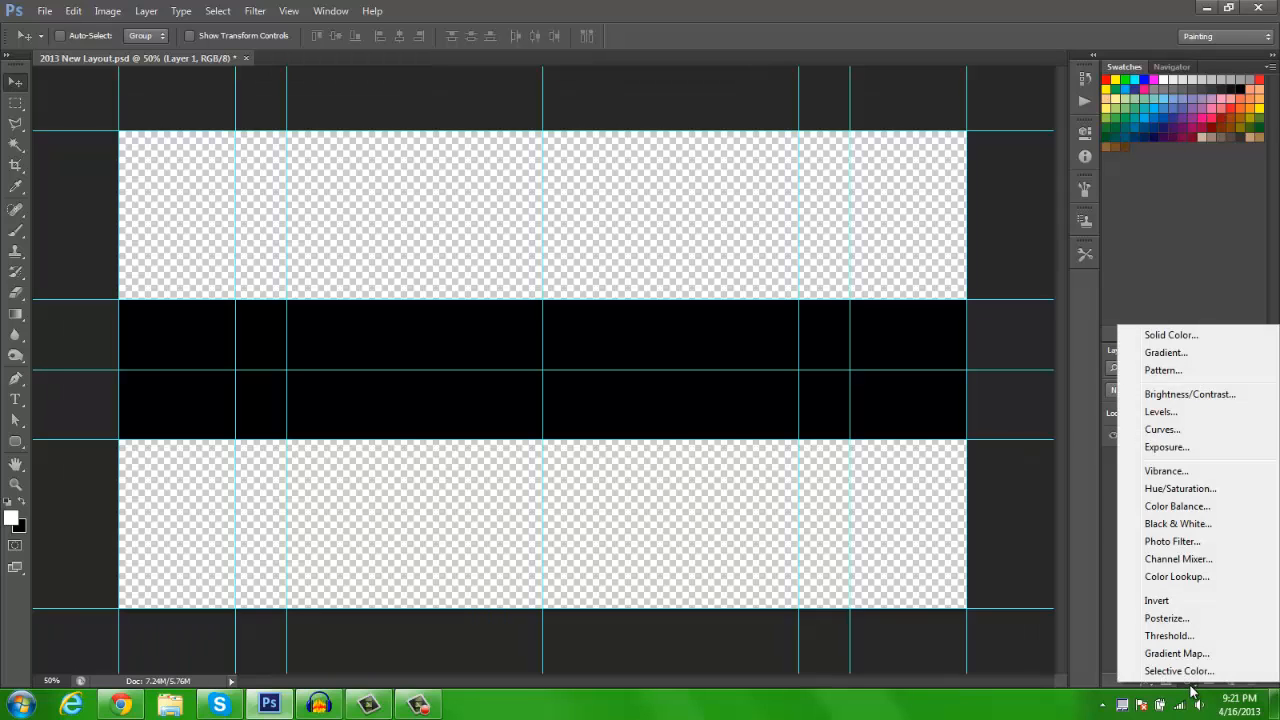
key(Escape)
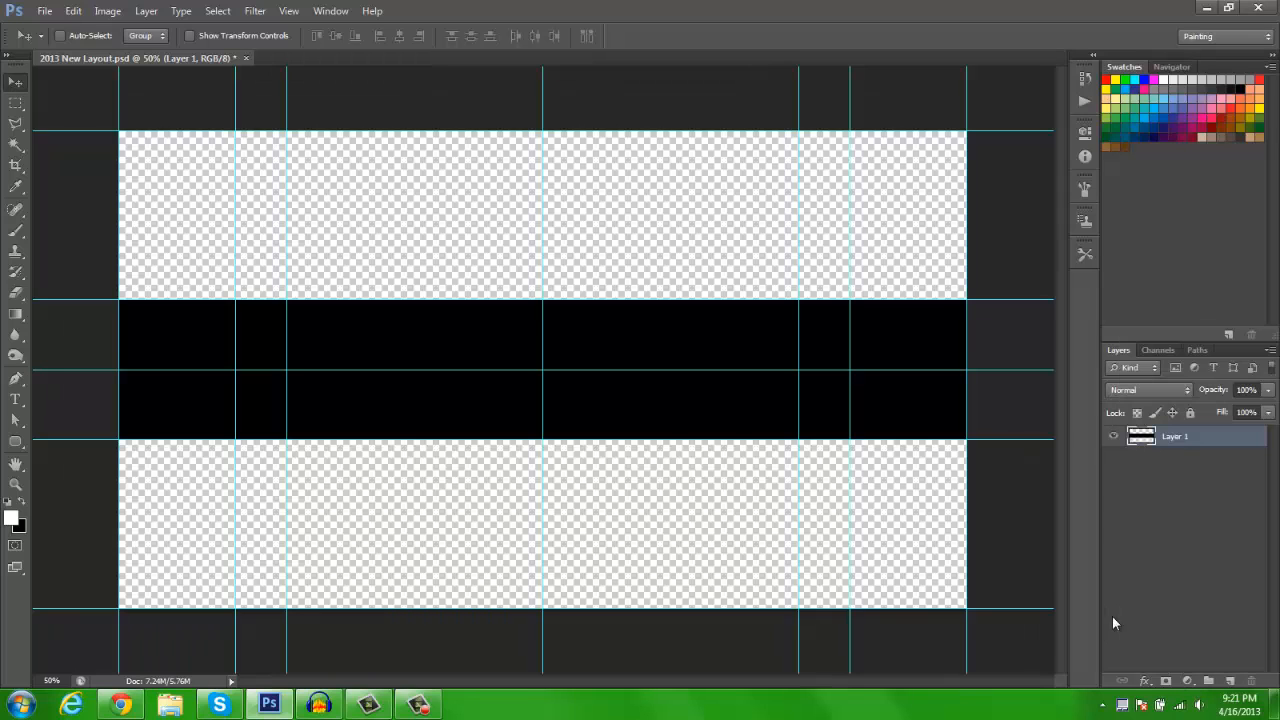
click(1188, 684)
click(1168, 352)
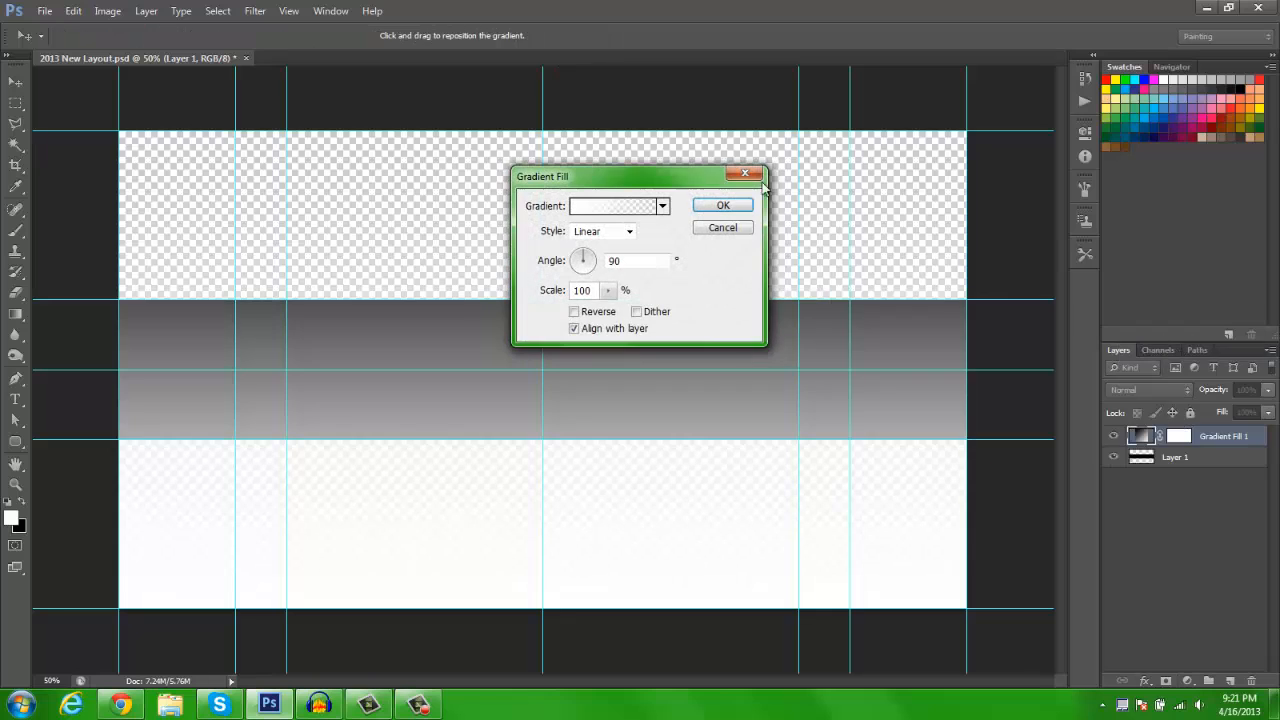
click(734, 229)
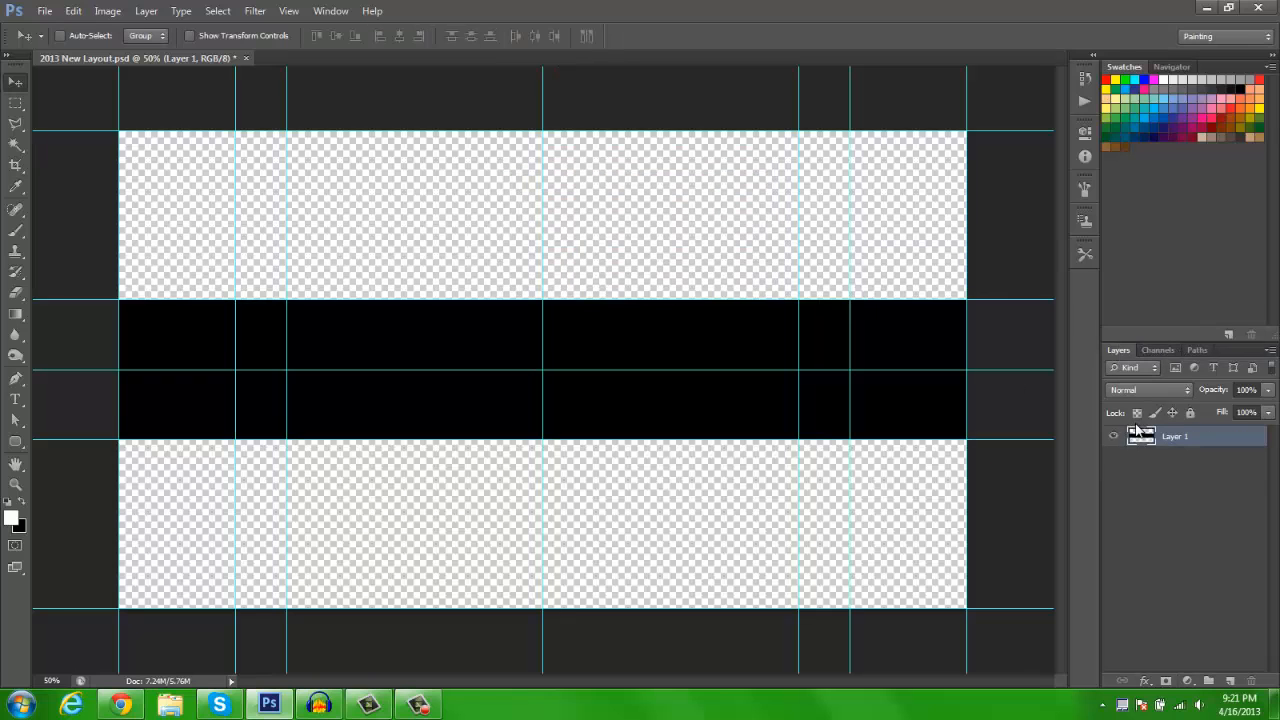
- Add a new empty layer and remove Layer 1 containing the black band
click(1230, 681)
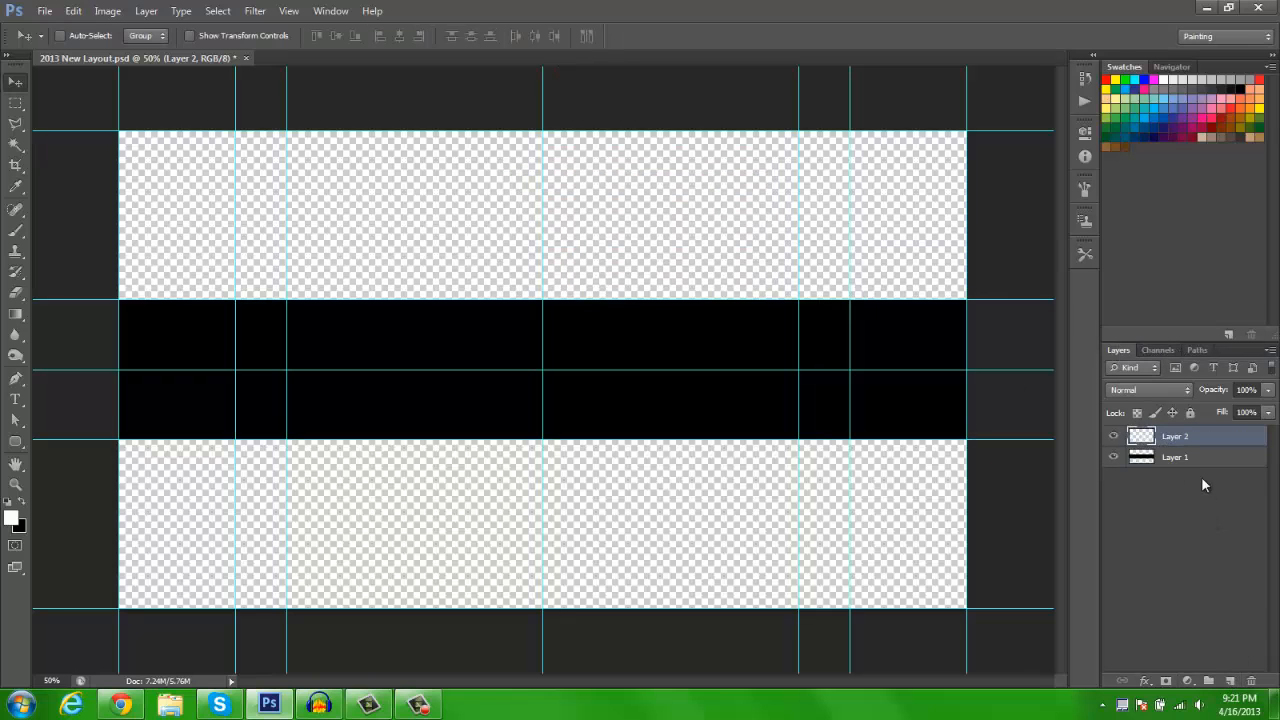
click(1201, 476)
key(space)
double_click(1188, 457)
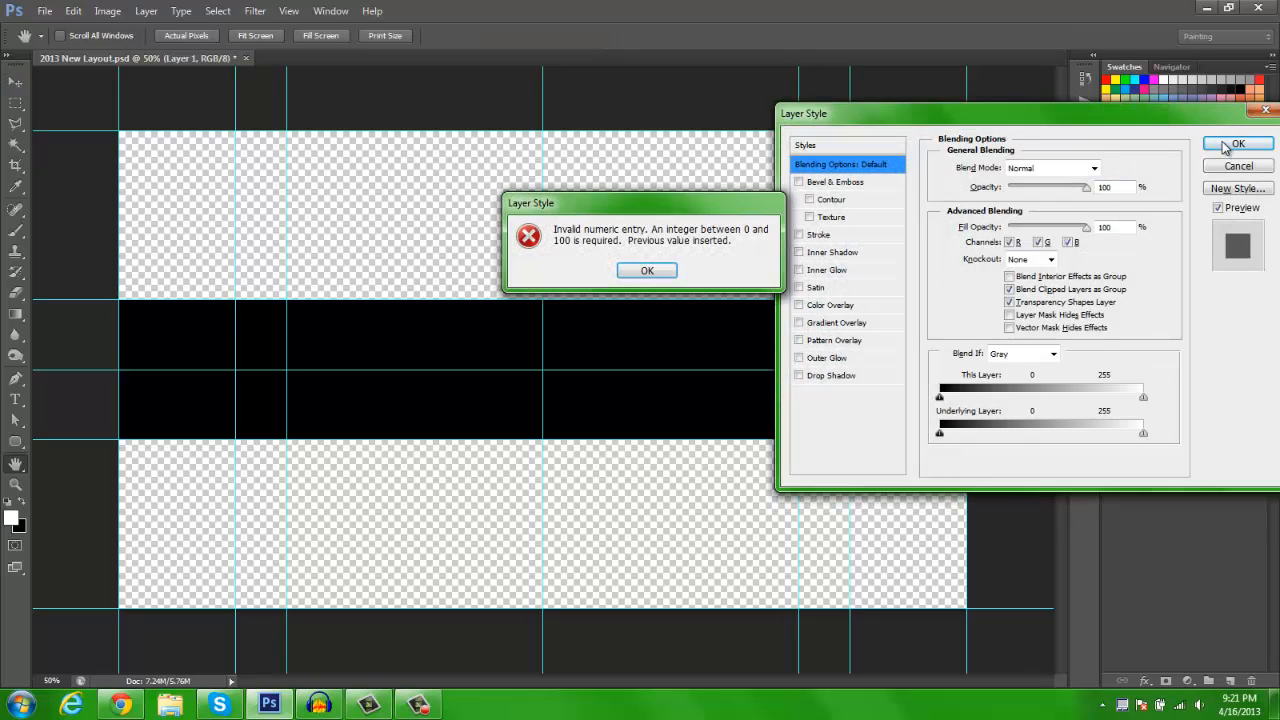
key(Return)
click(1238, 143)
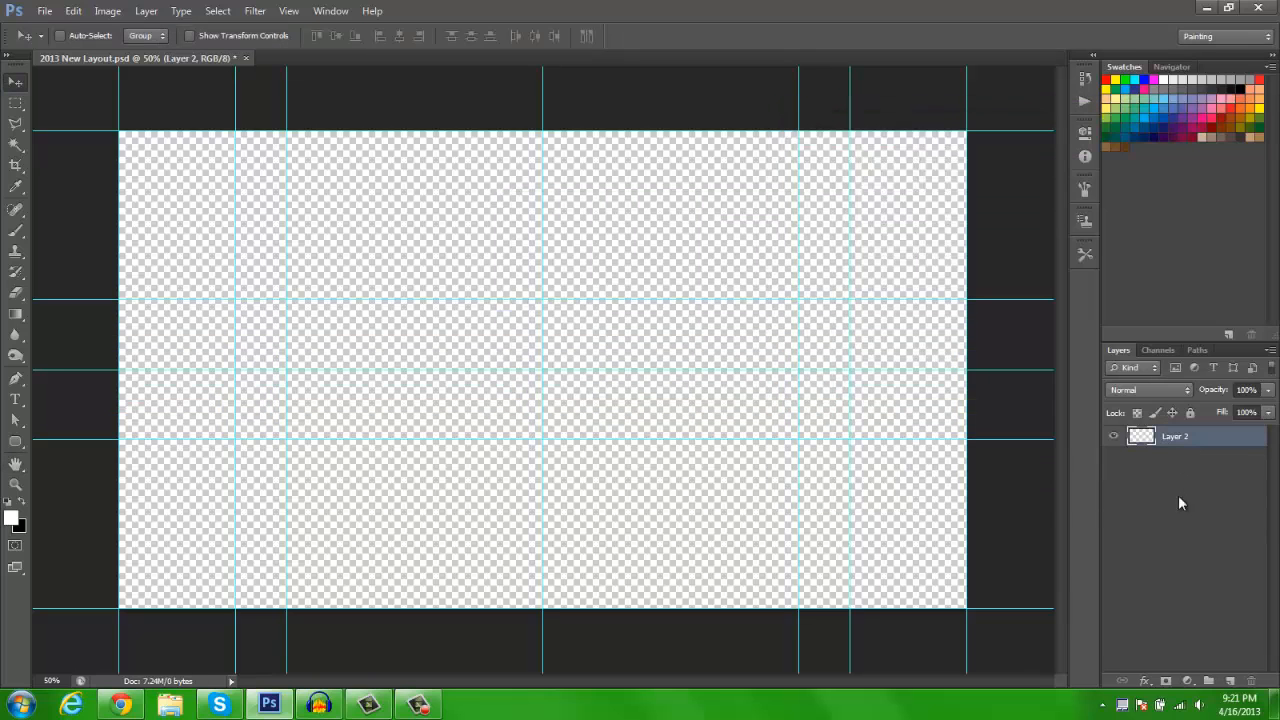
- Add a Gradient fill layer with an angle of 0° and the Radial style
click(1188, 681)
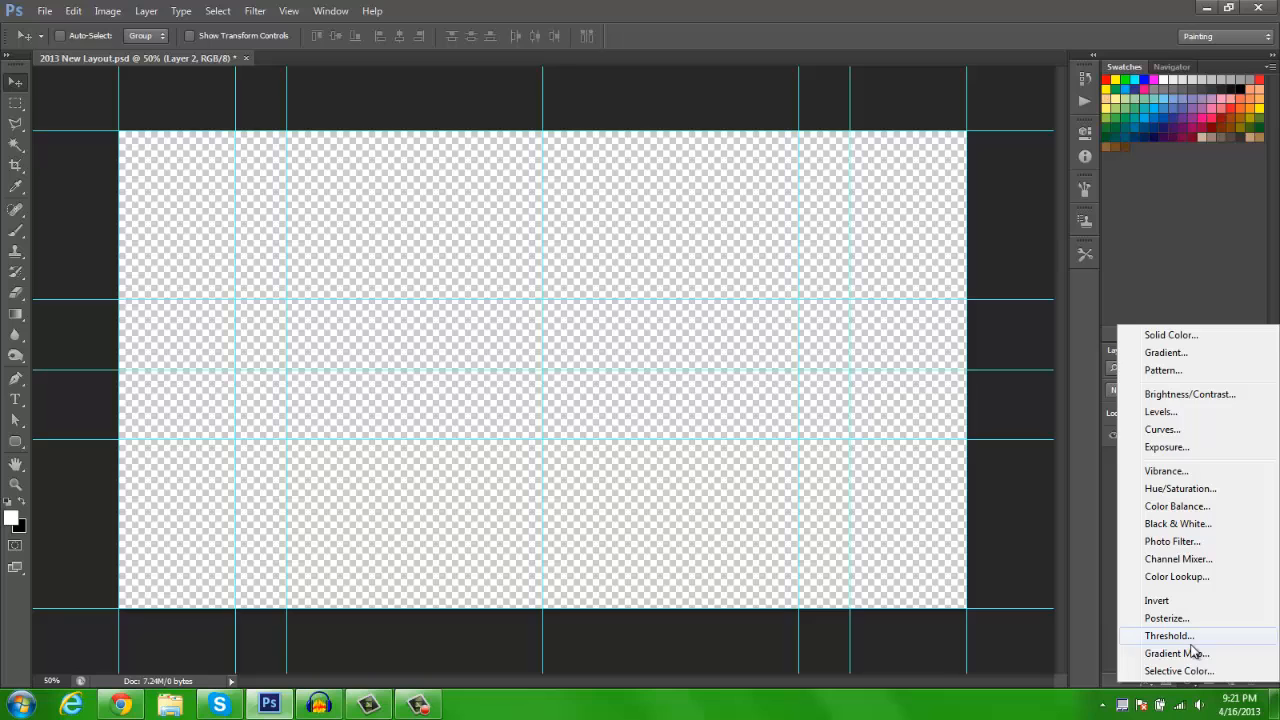
click(1190, 357)
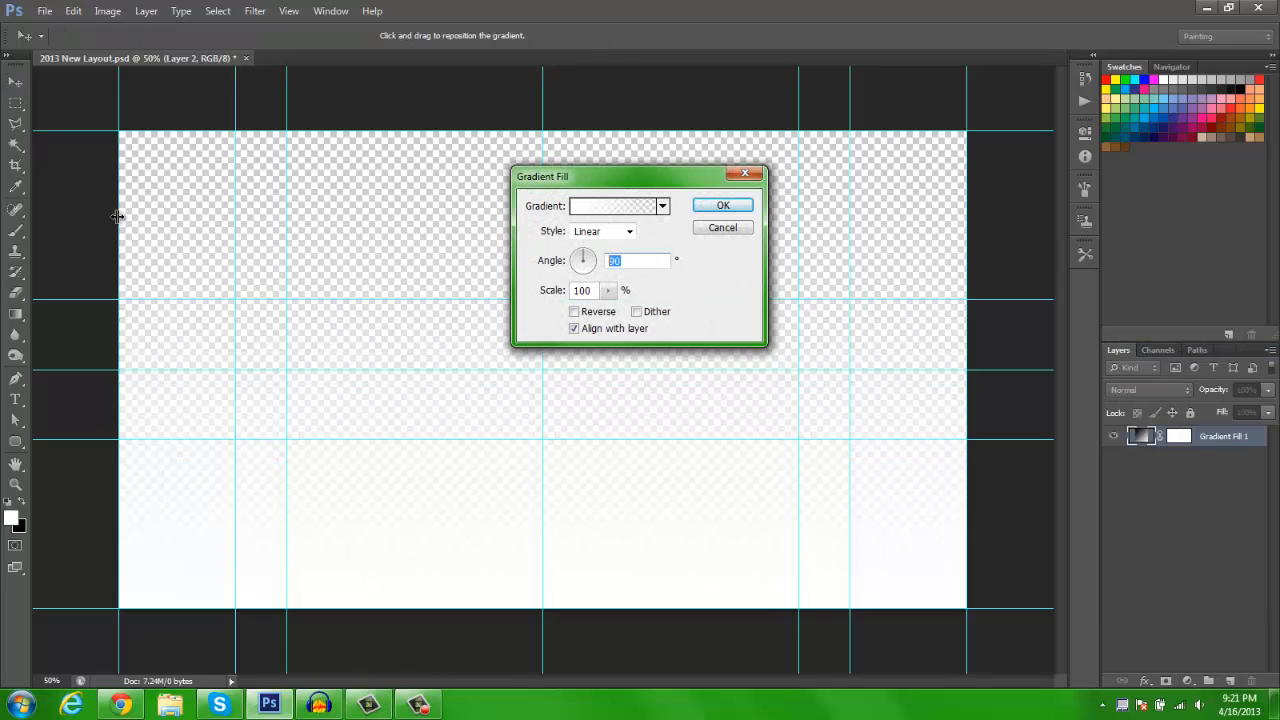
text(0)
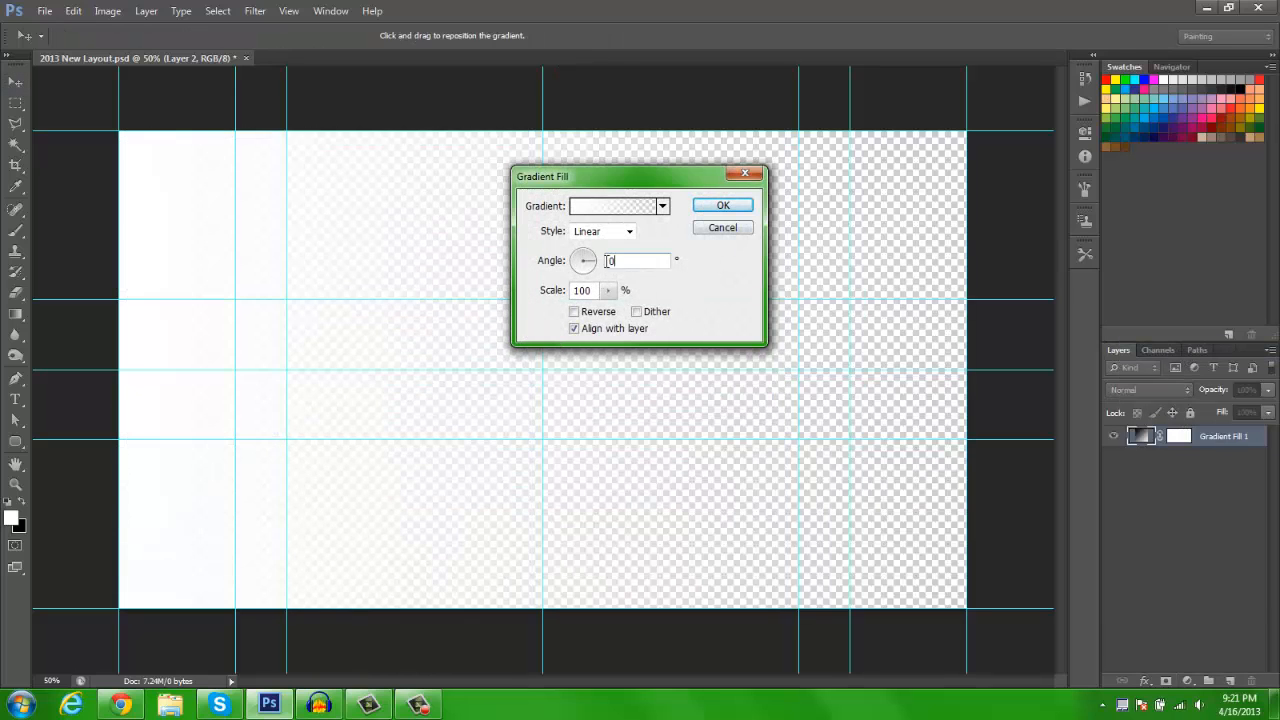
click(620, 231)
click(605, 248)
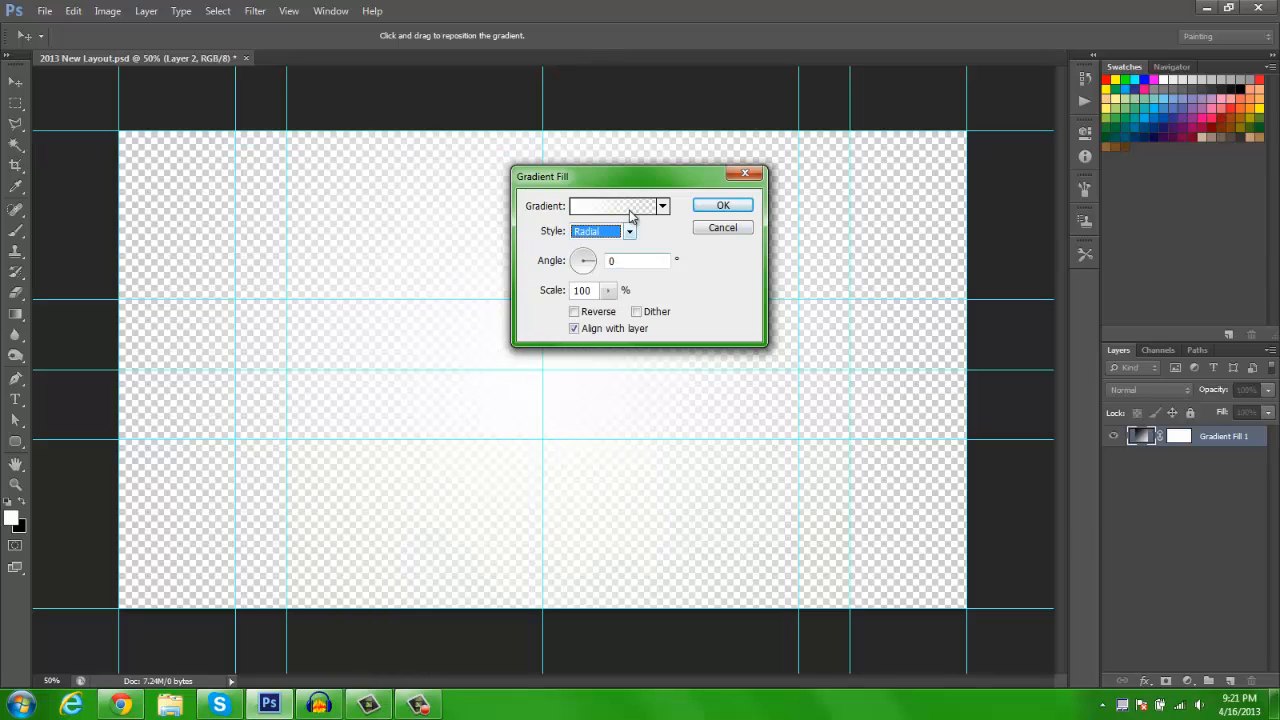
- Open the fill's gradient for editing, try the Violet, Orange preset, and choose the Black, White preset
click(628, 206)
click(945, 166)
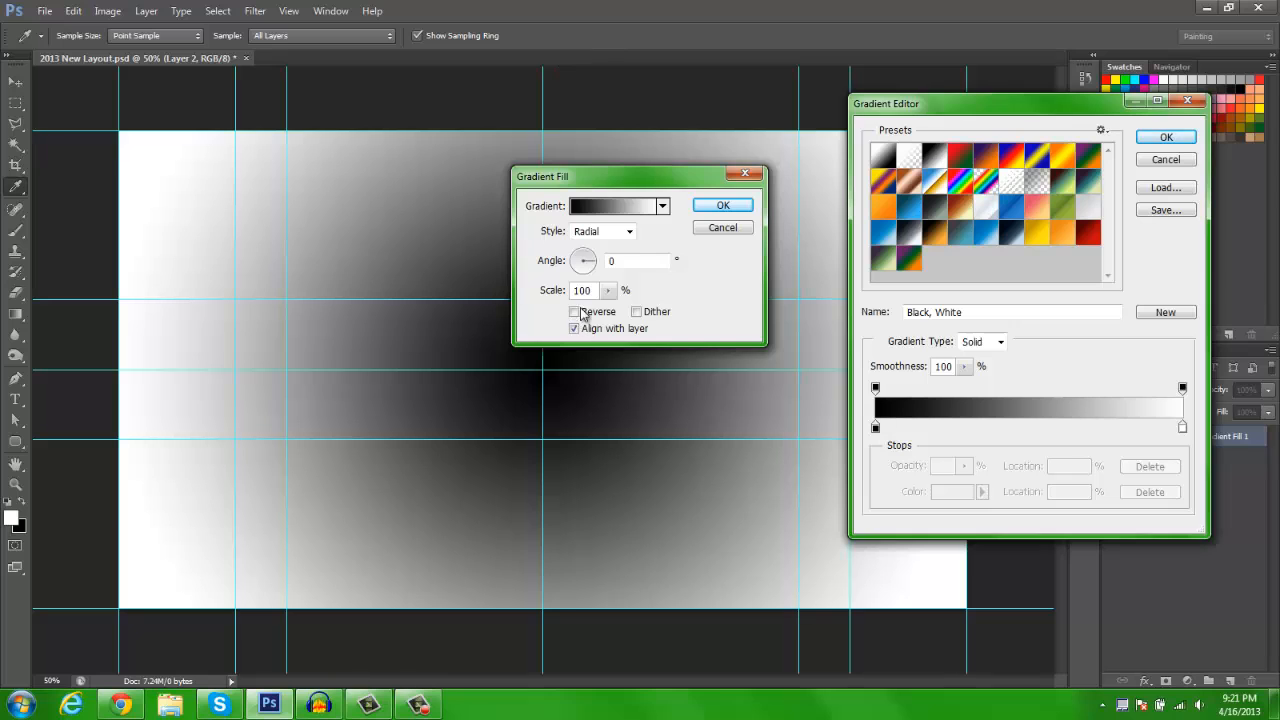
click(994, 160)
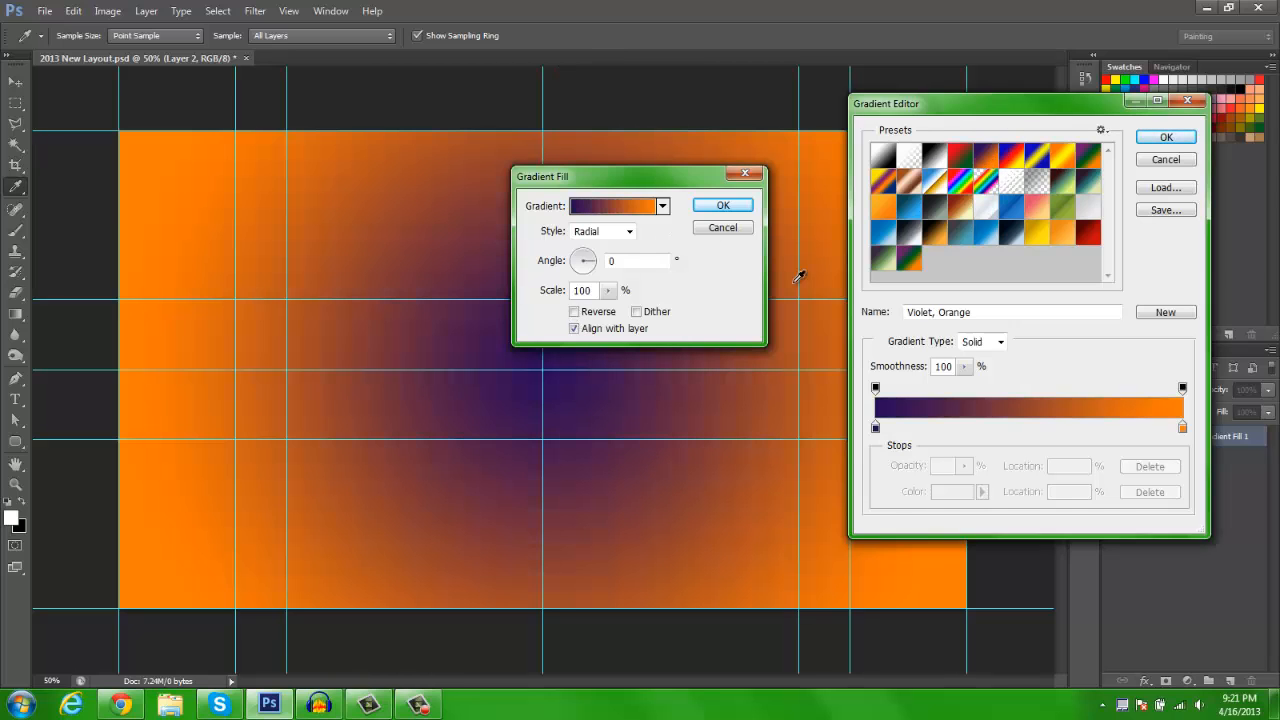
click(940, 152)
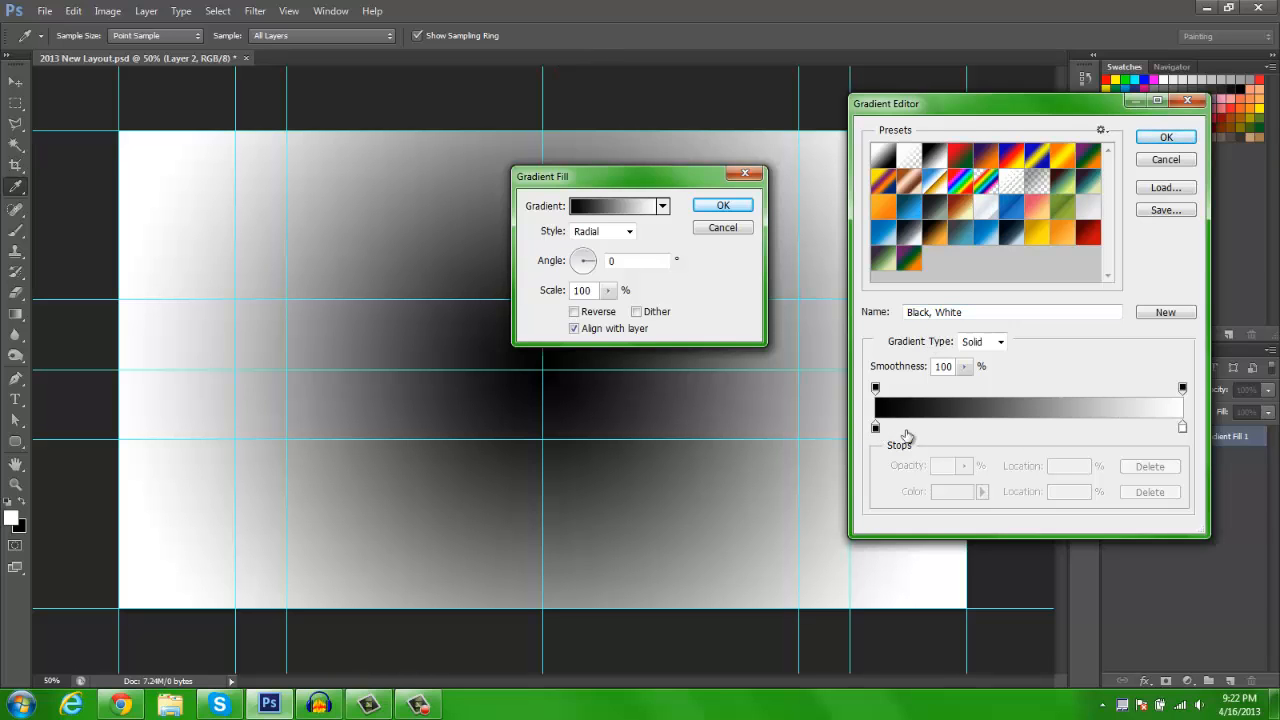
- Change the gradient's white color stop at location 100% to black
click(1182, 428)
click(945, 496)
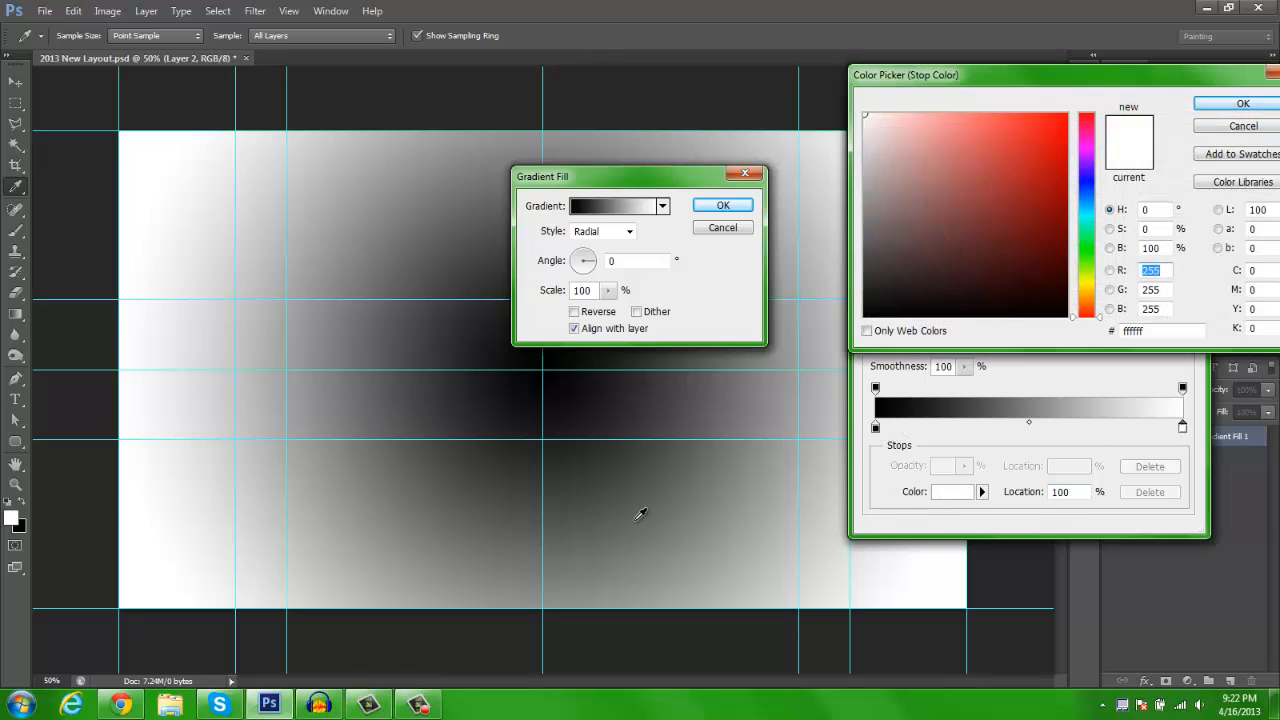
click(866, 325)
click(1223, 100)
- Set the color stop at location 0% to pure blue (0000ff) and accept the edited gradient
click(875, 428)
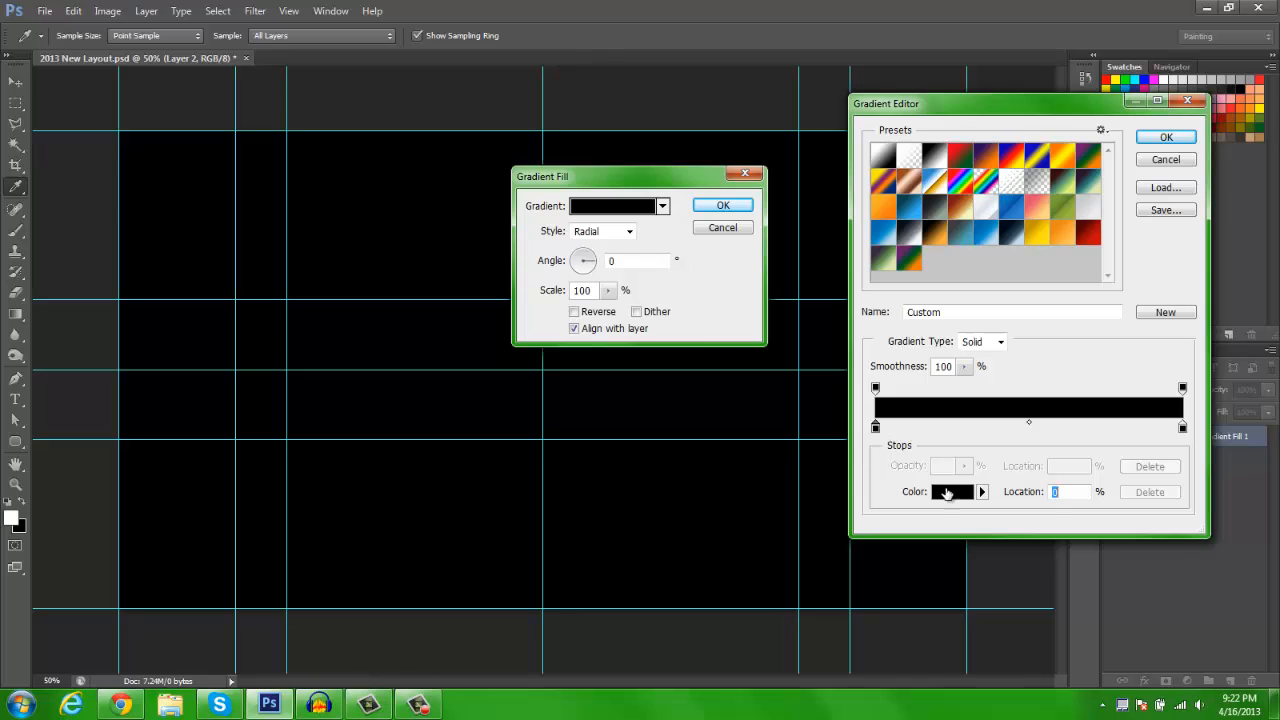
click(945, 496)
drag(936, 255, 1187, 3)
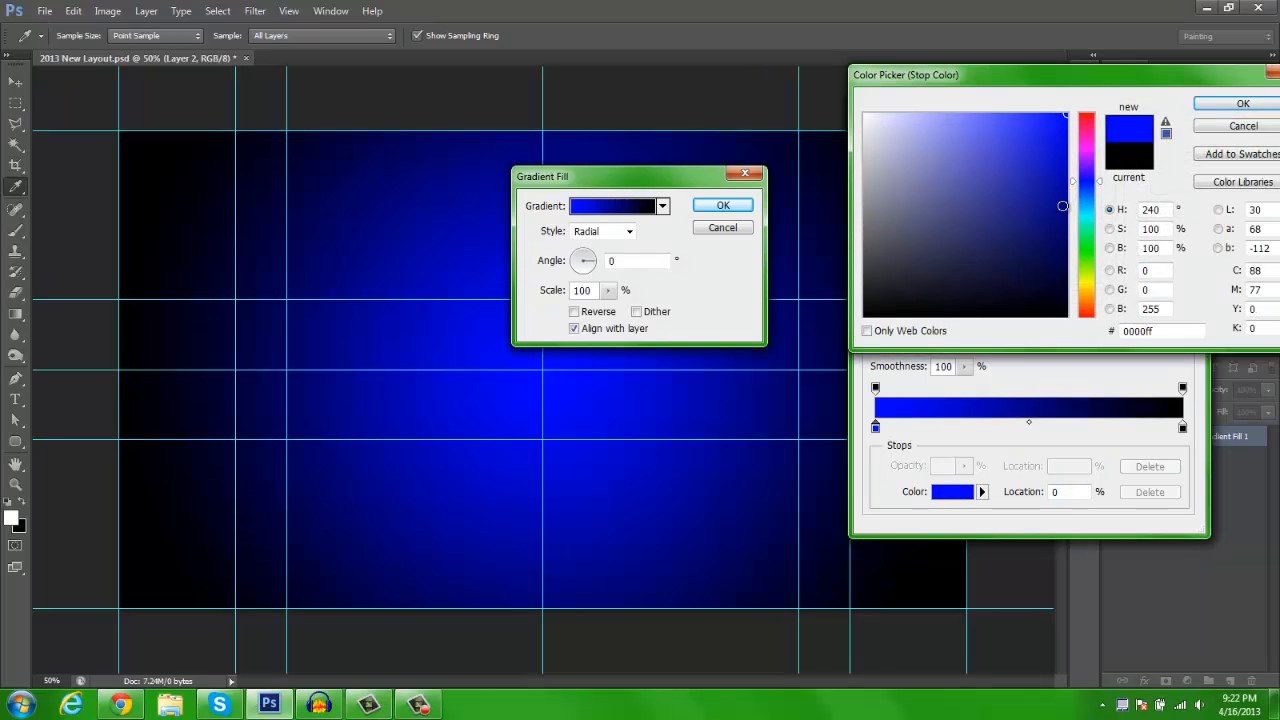
click(1243, 104)
click(1160, 140)
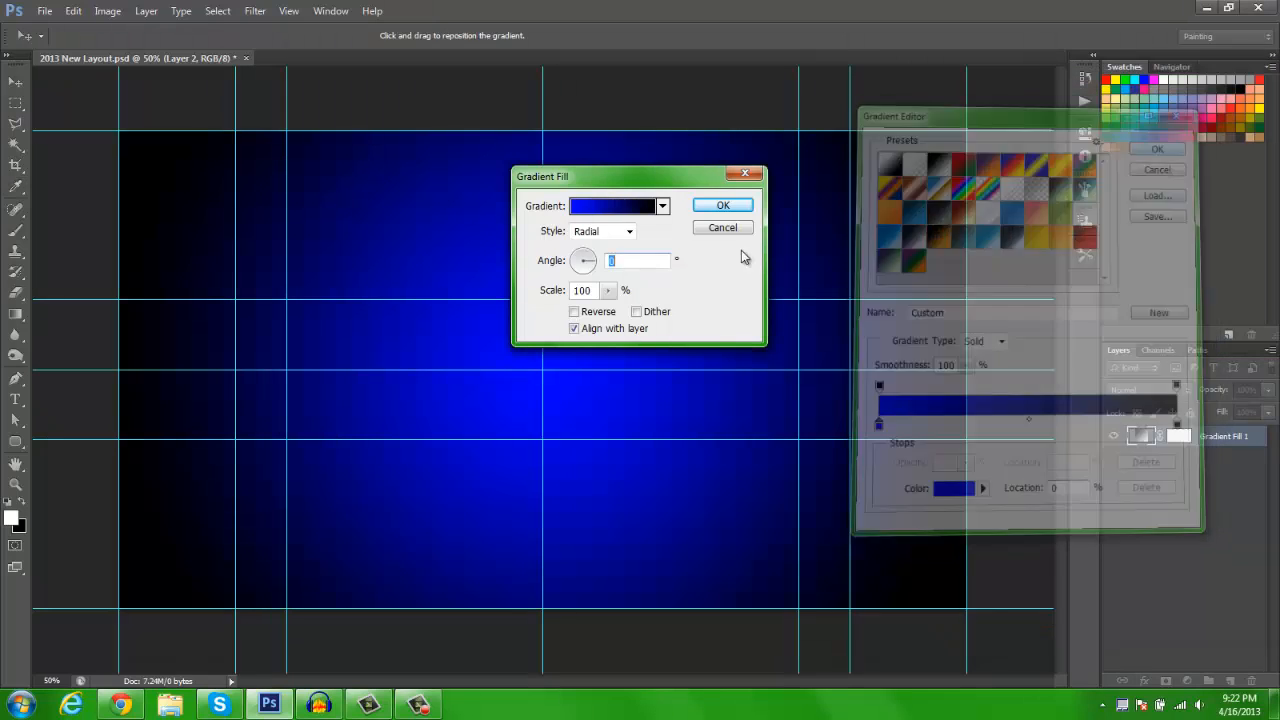
- Set the gradient fill's scale to 150% and apply the fill layer
double_click(585, 290)
text(150)
key(Return)
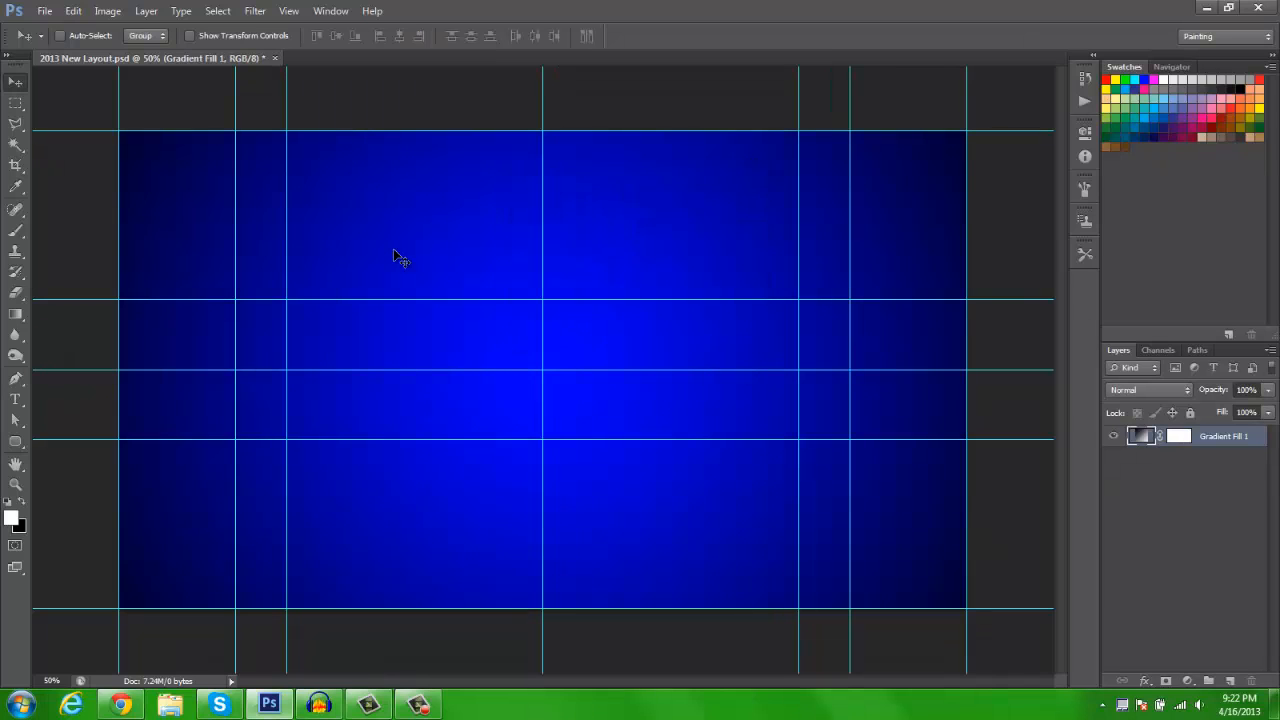
- Reopen the blue-to-black gradient fill, try a scale of 75%, and set the scale to 100%
double_click(1141, 437)
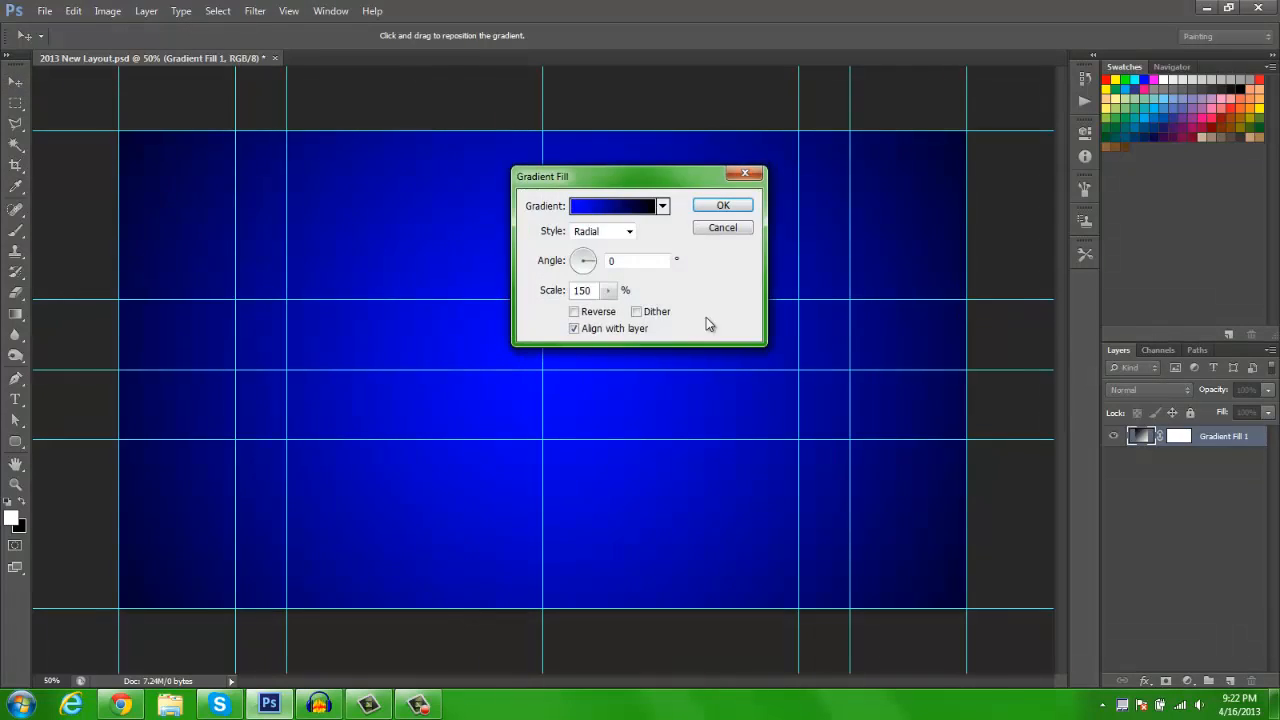
double_click(590, 290)
text(100)
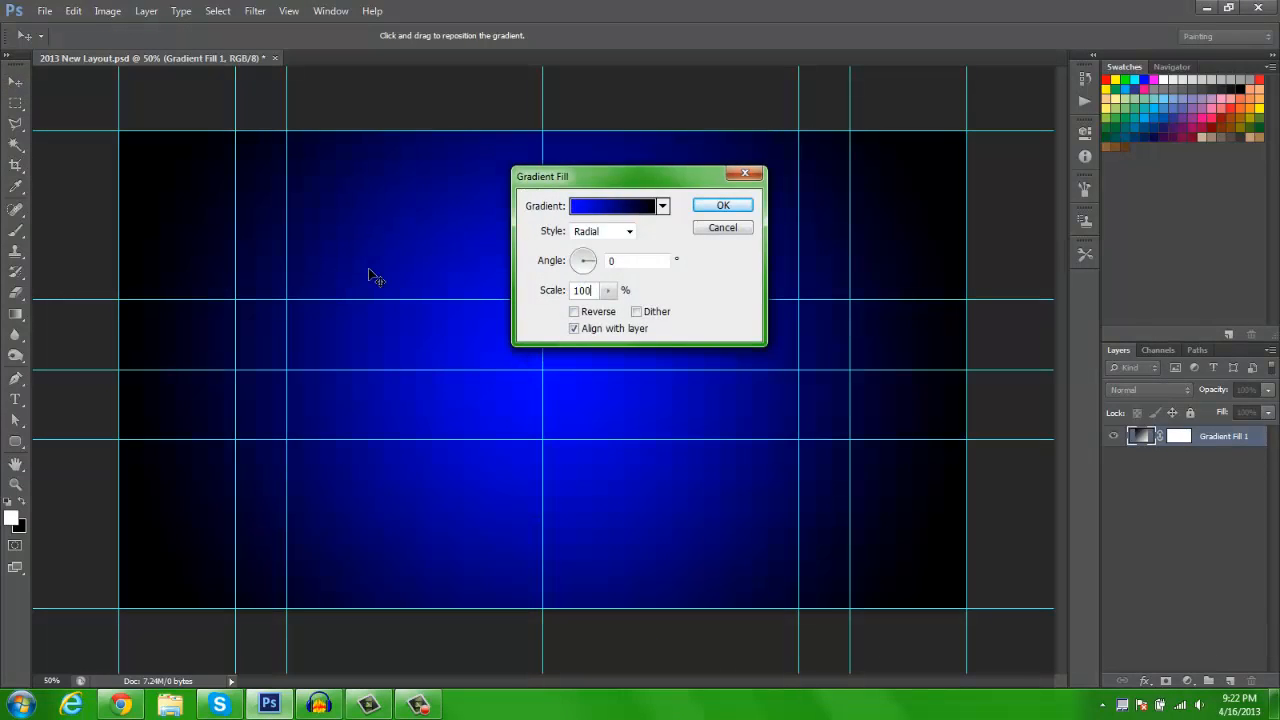
key(BackSpace)
key(BackSpace)
key(BackSpace)
text(75)
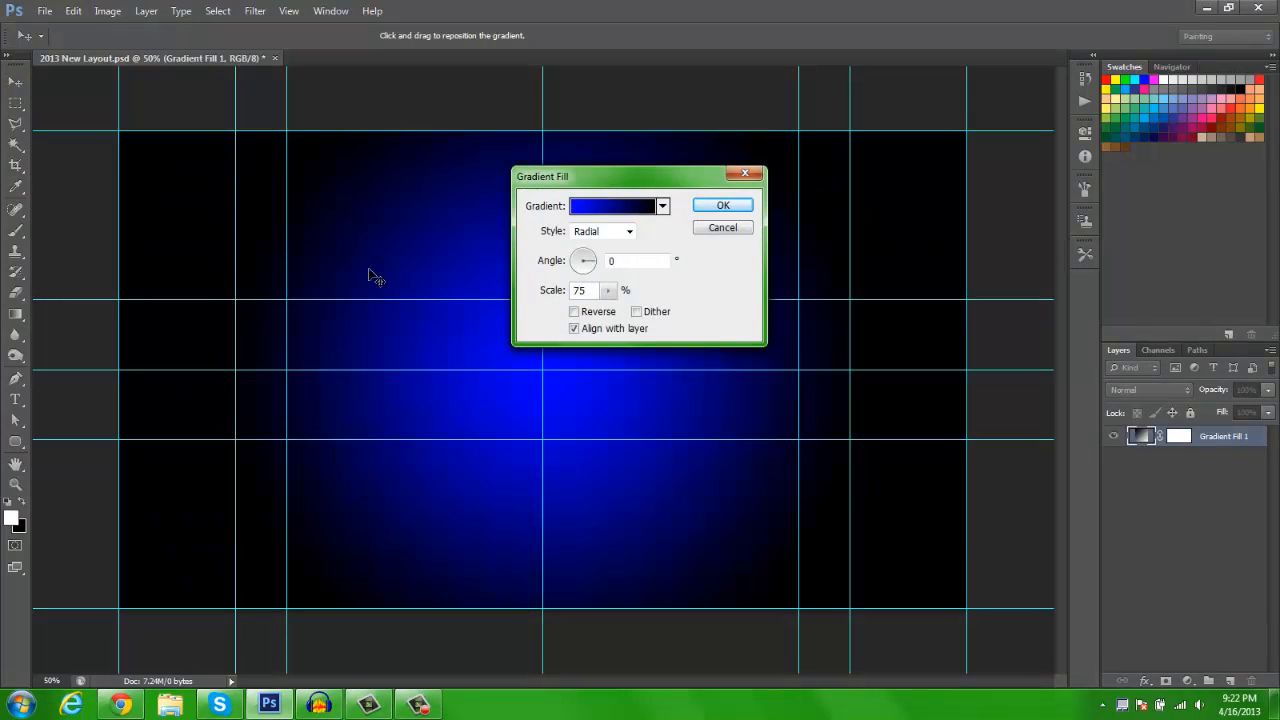
key(BackSpace)
text(00)
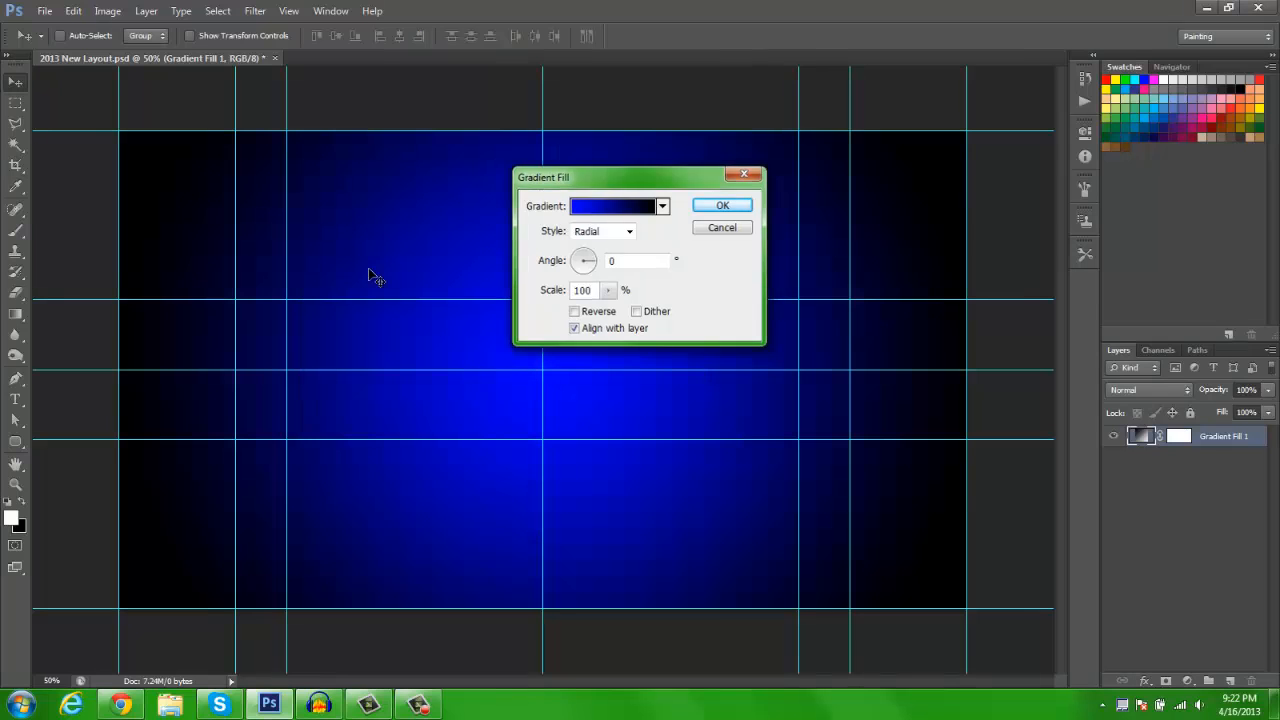
key(Return)
- Hide the guides to preview the gradient background, and show them again
key(ctrl+semicolon)
key(ctrl+semicolon)
key(ctrl+semicolon)
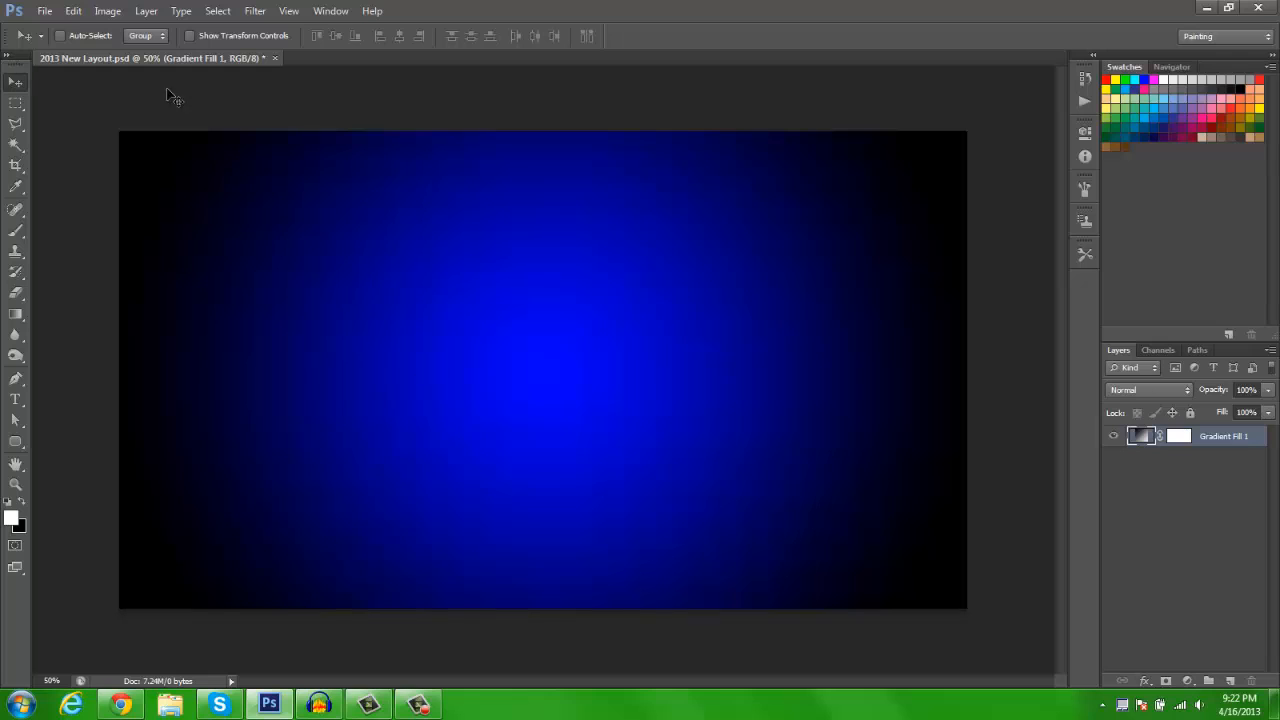
key(ctrl+semicolon)
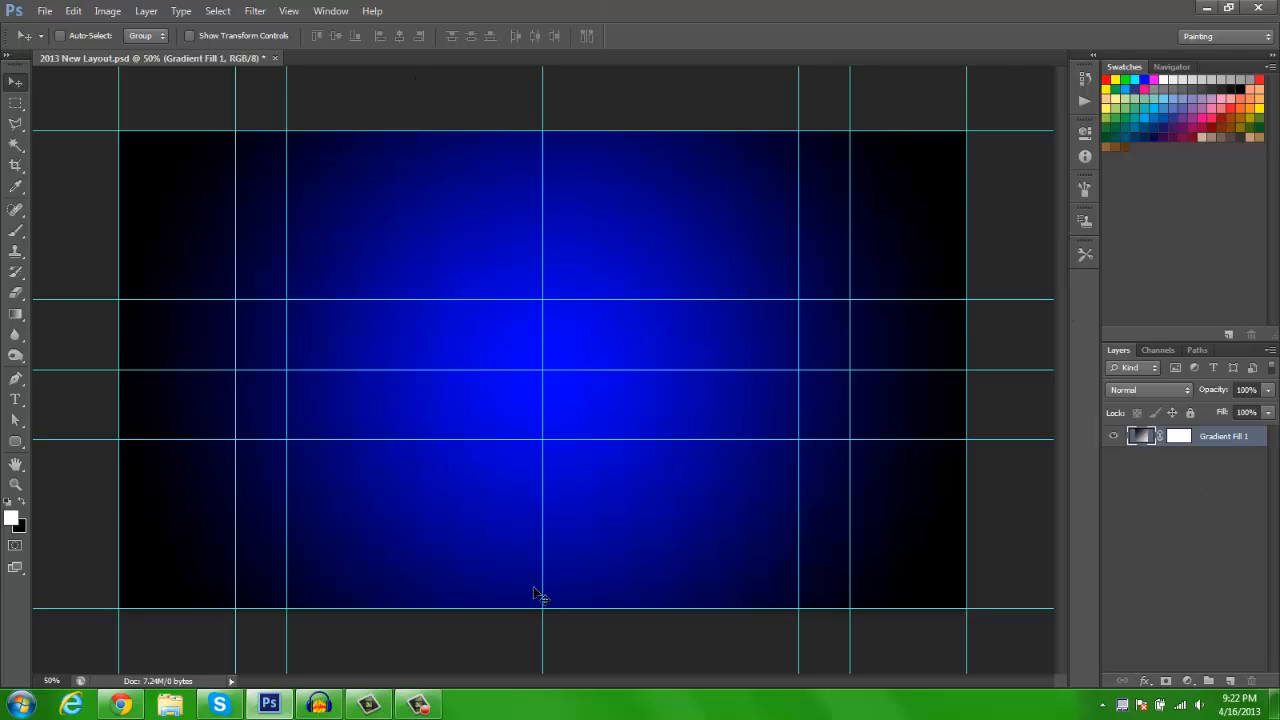
- Target the Gradient Fill 1 layer mask with a black brush of size 300, and undo a trial stroke across it
click(1180, 437)
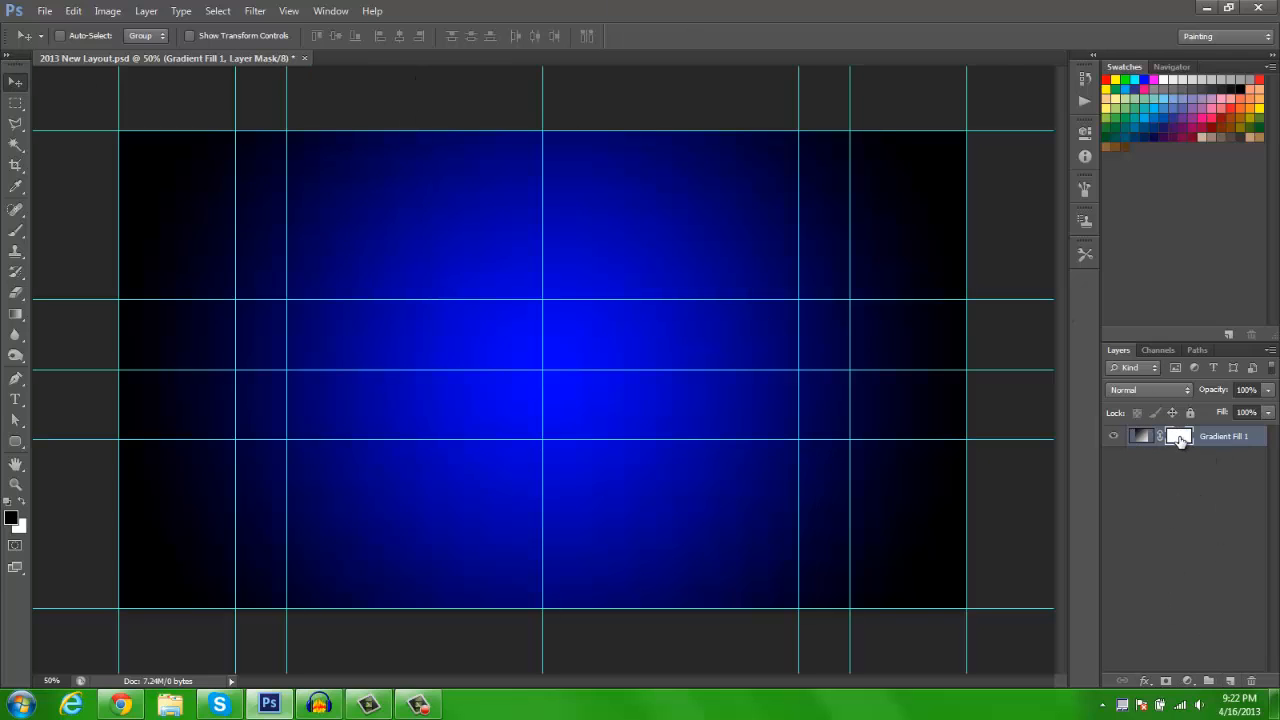
key(b)
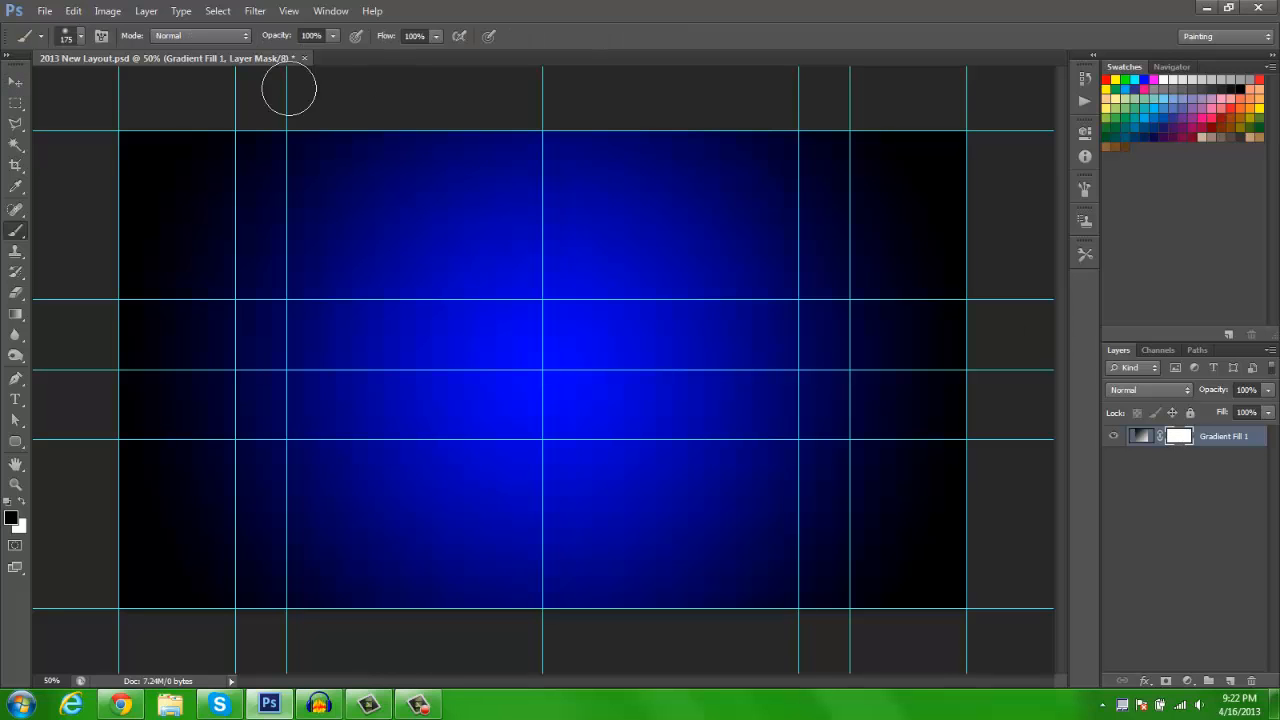
click(13, 517)
click(1234, 108)
key(bracketright)
key(bracketright)
mouse_move(131, 154)
mouse_down()
mouse_move(208, 141)
mouse_move(283, 195)
mouse_move(349, 284)
mouse_move(569, 302)
mouse_move(491, 320)
mouse_up()
key(ctrl+z)
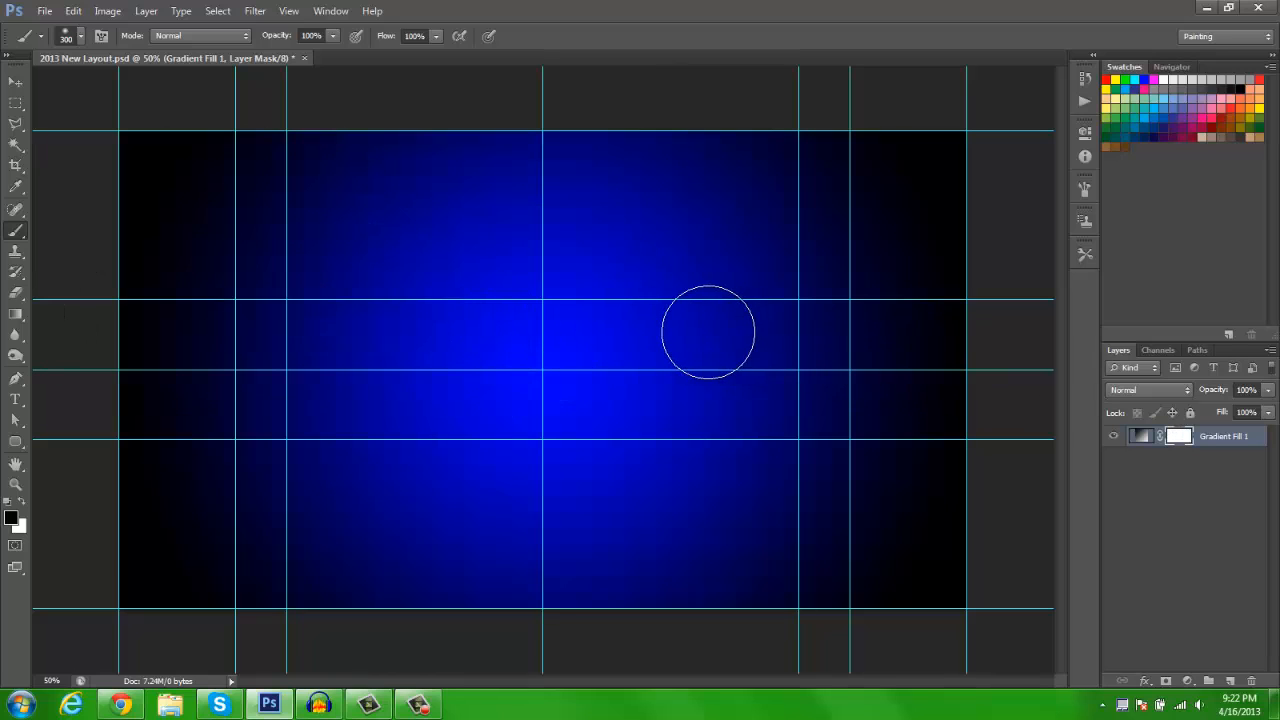
- Select the full-width area above the center band along the guides and paint it black on the Gradient Fill 1 mask
key(m)
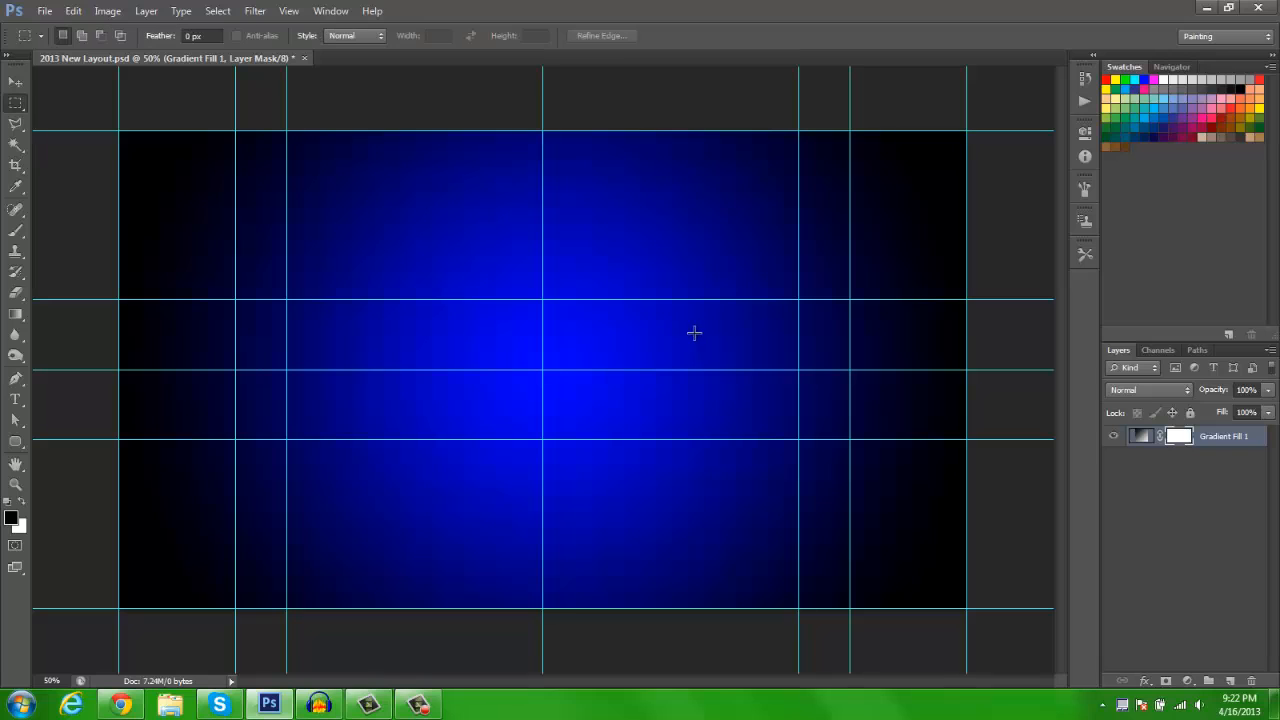
click(17, 104)
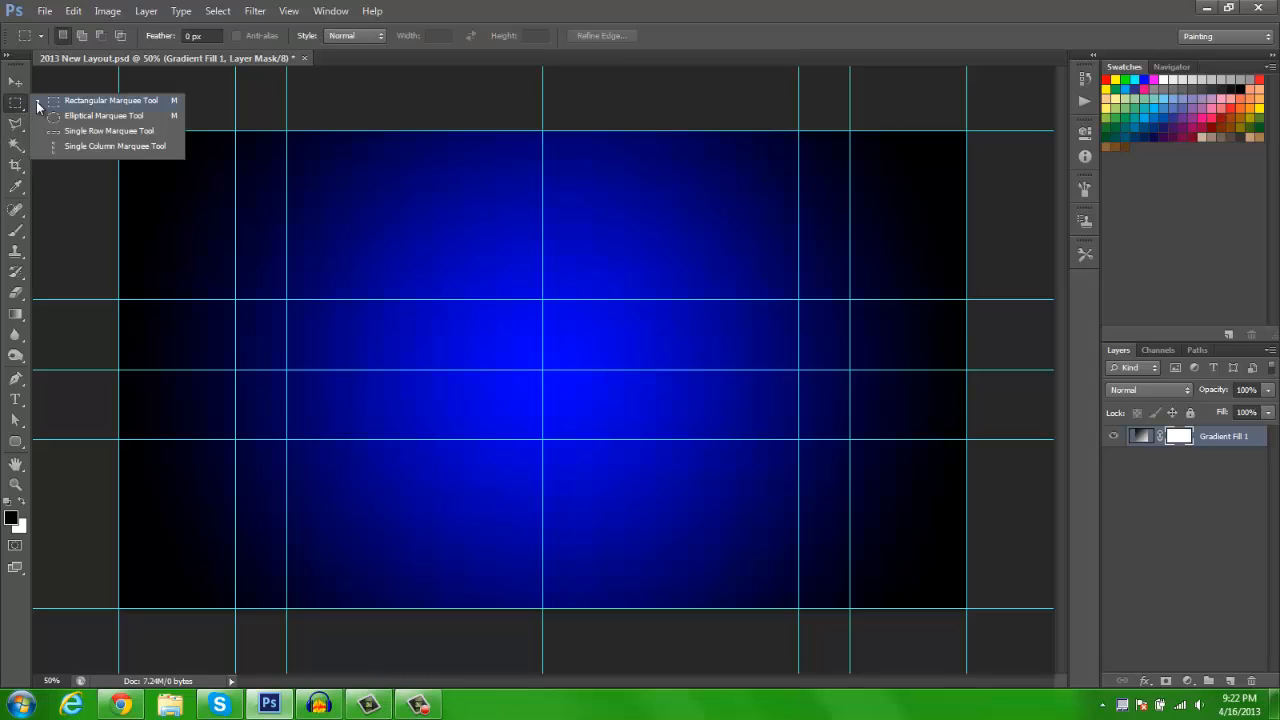
click(16, 106)
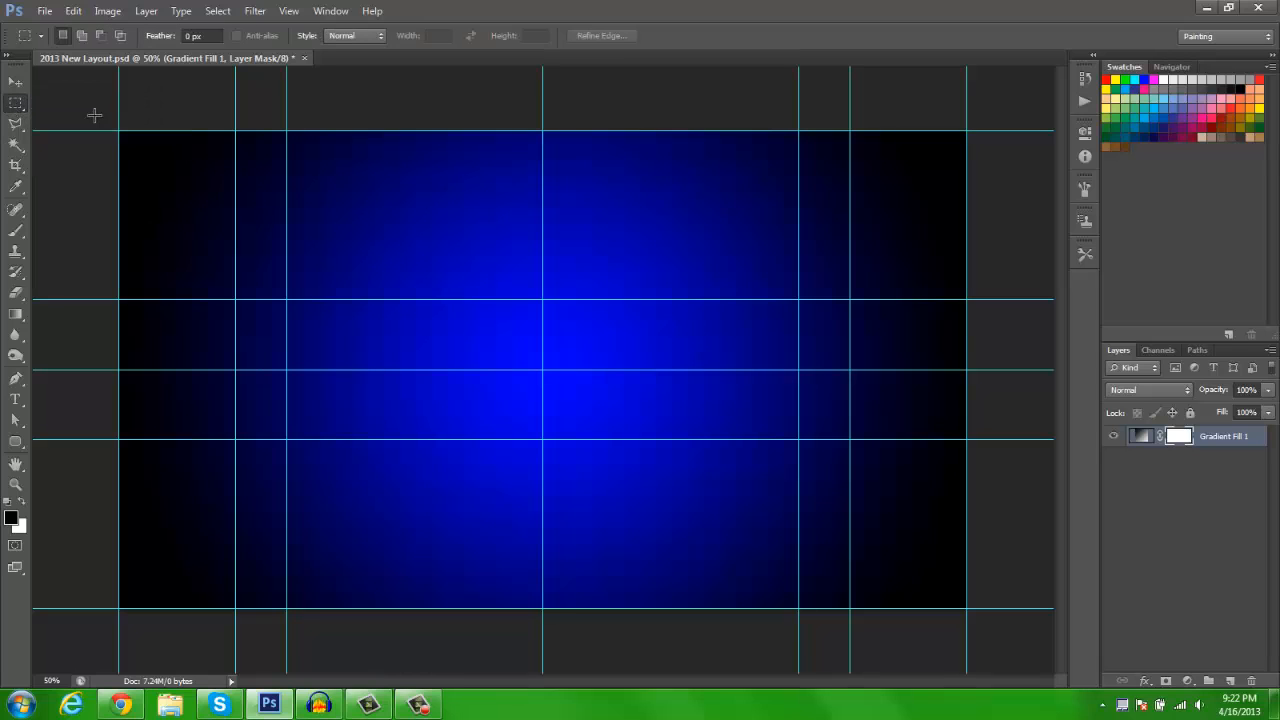
drag(120, 131, 967, 299)
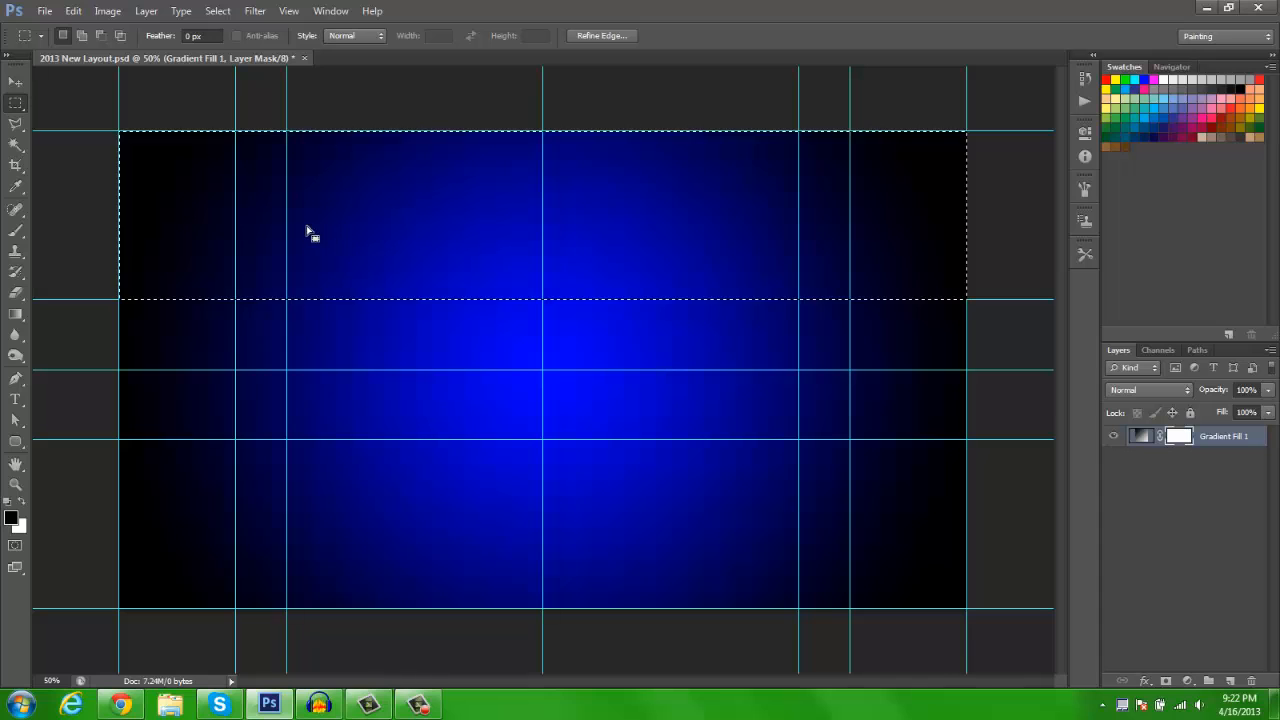
key(b)
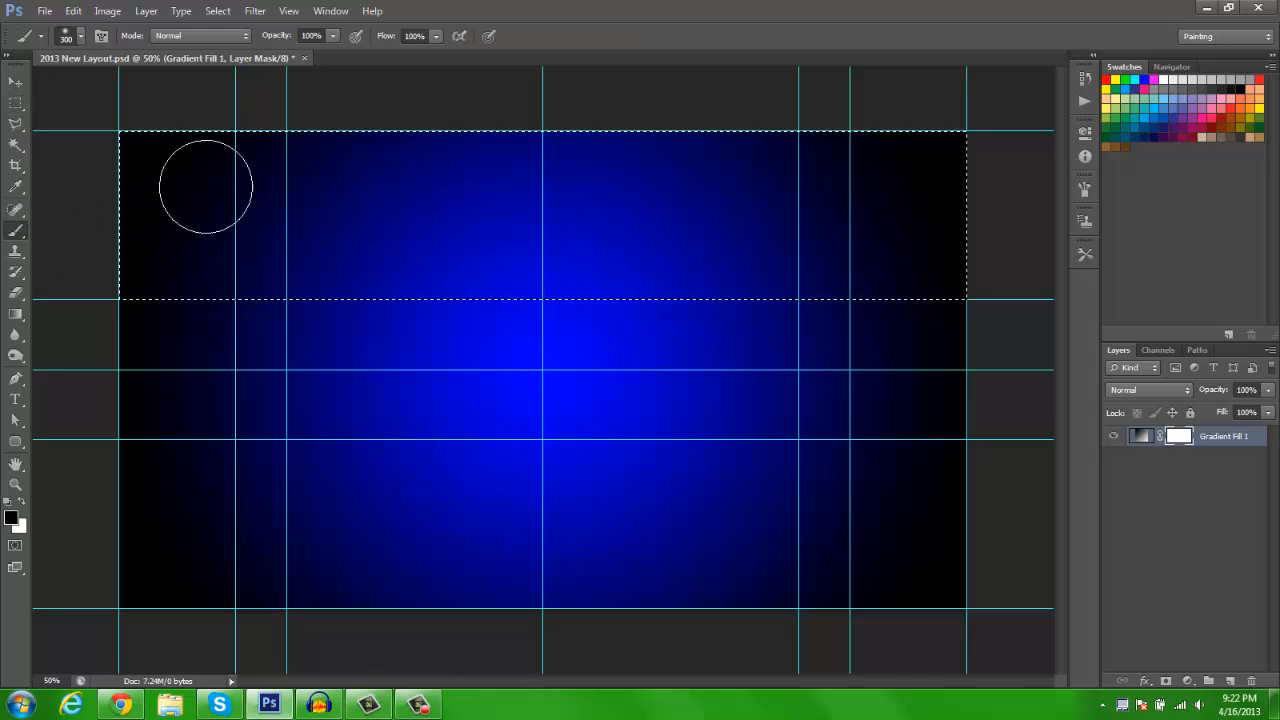
mouse_move(91, 120)
mouse_down()
mouse_move(217, 143)
mouse_move(472, 292)
mouse_move(1011, 277)
mouse_move(1143, 129)
mouse_move(966, 166)
mouse_move(543, 176)
mouse_move(957, 288)
mouse_move(666, 284)
mouse_move(716, 283)
mouse_up()
- Move the rectangular selection to the area below the center band, paint it black on the Gradient Fill 1 mask, and deselect
click(15, 104)
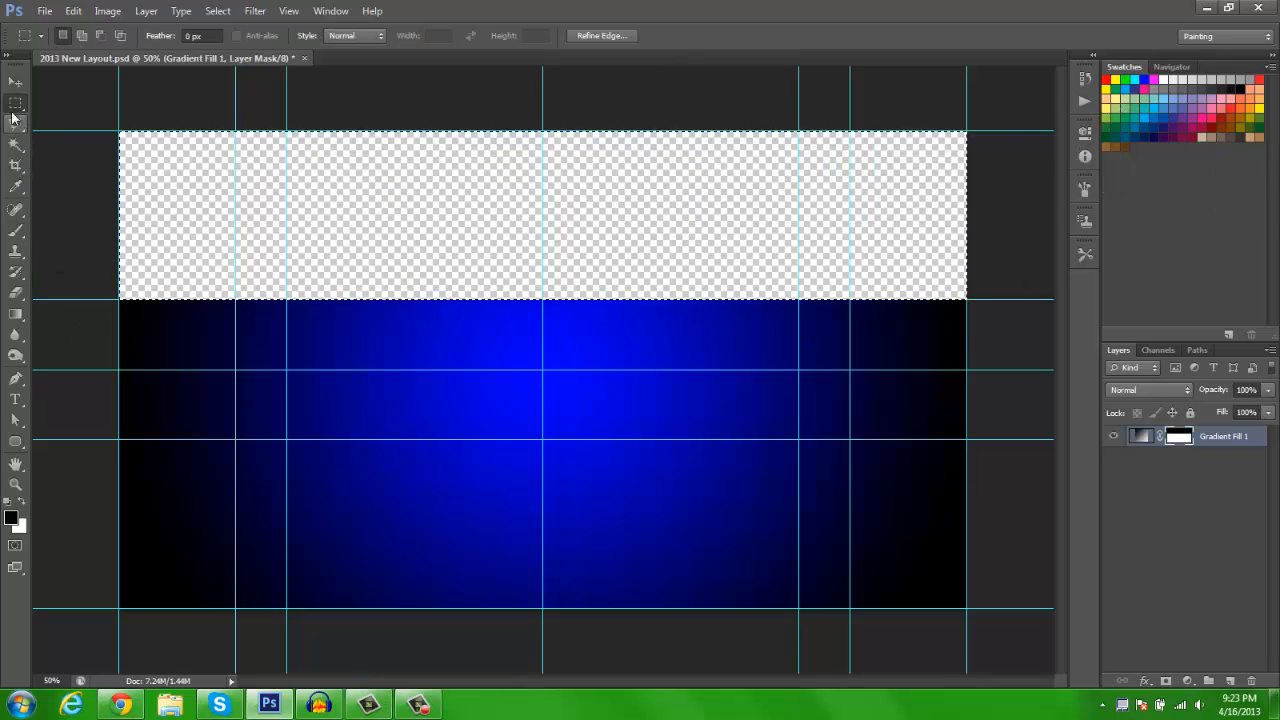
drag(354, 229, 356, 541)
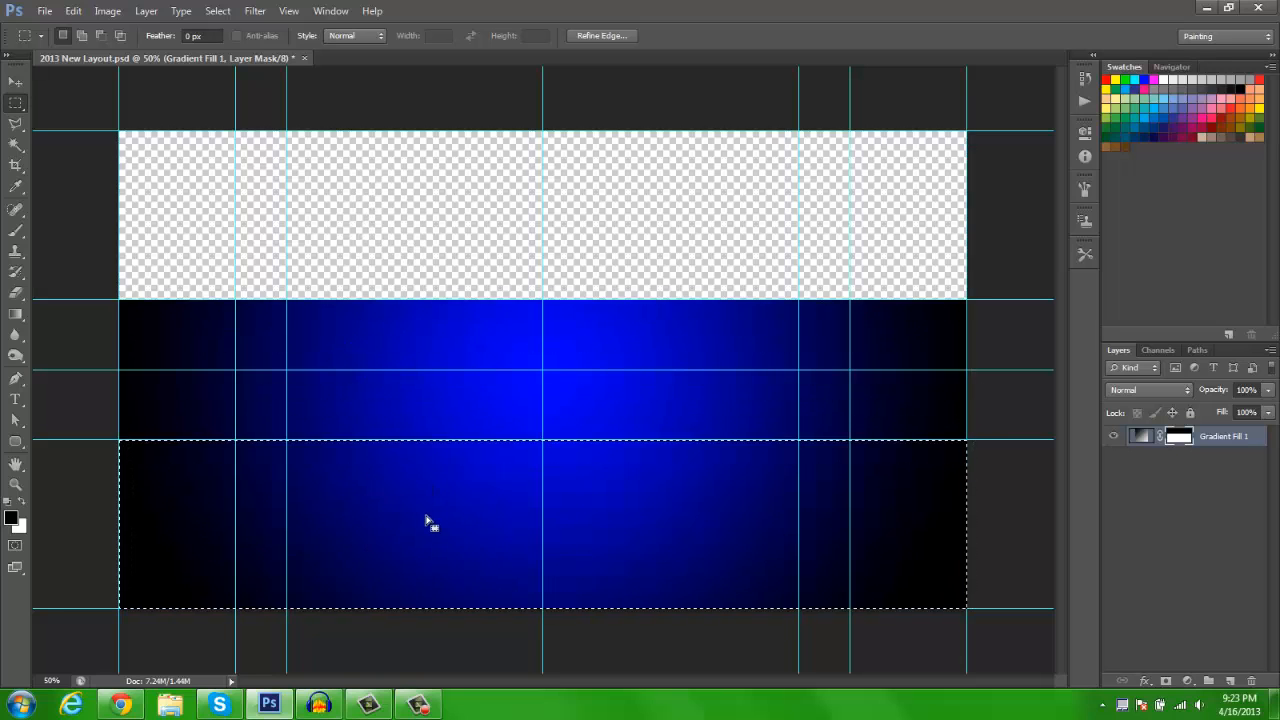
key(b)
mouse_move(400, 505)
mouse_down()
mouse_move(386, 500)
mouse_move(583, 635)
mouse_move(1106, 591)
mouse_move(1094, 409)
mouse_move(337, 443)
mouse_up()
key(ctrl+d)
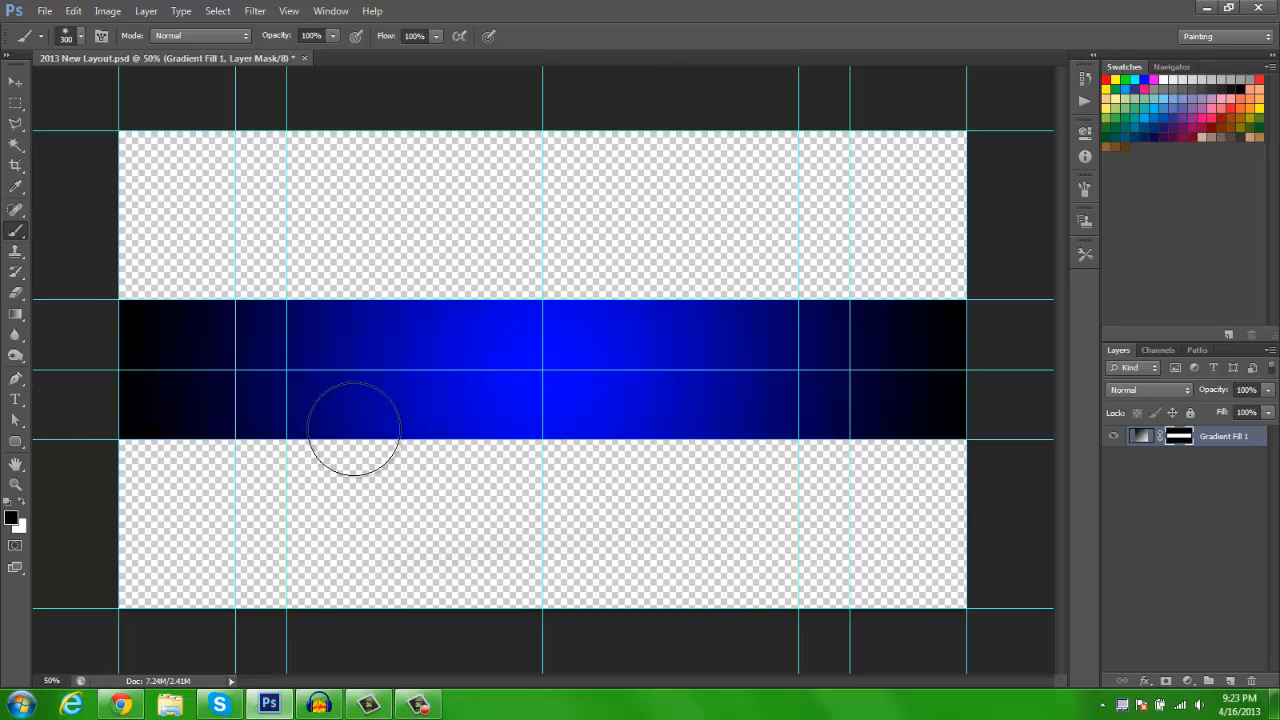
- Switch to the Move tool and hide the guides
key(v)
click(180, 11)
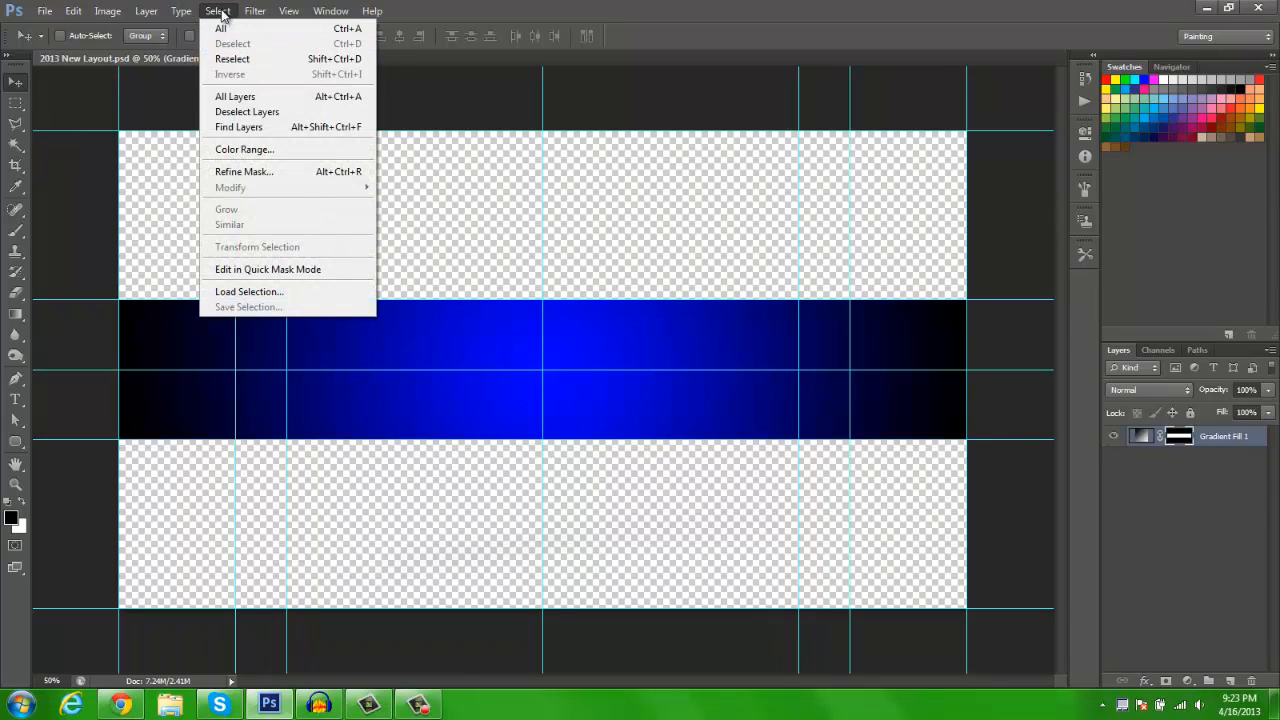
click(224, 28)
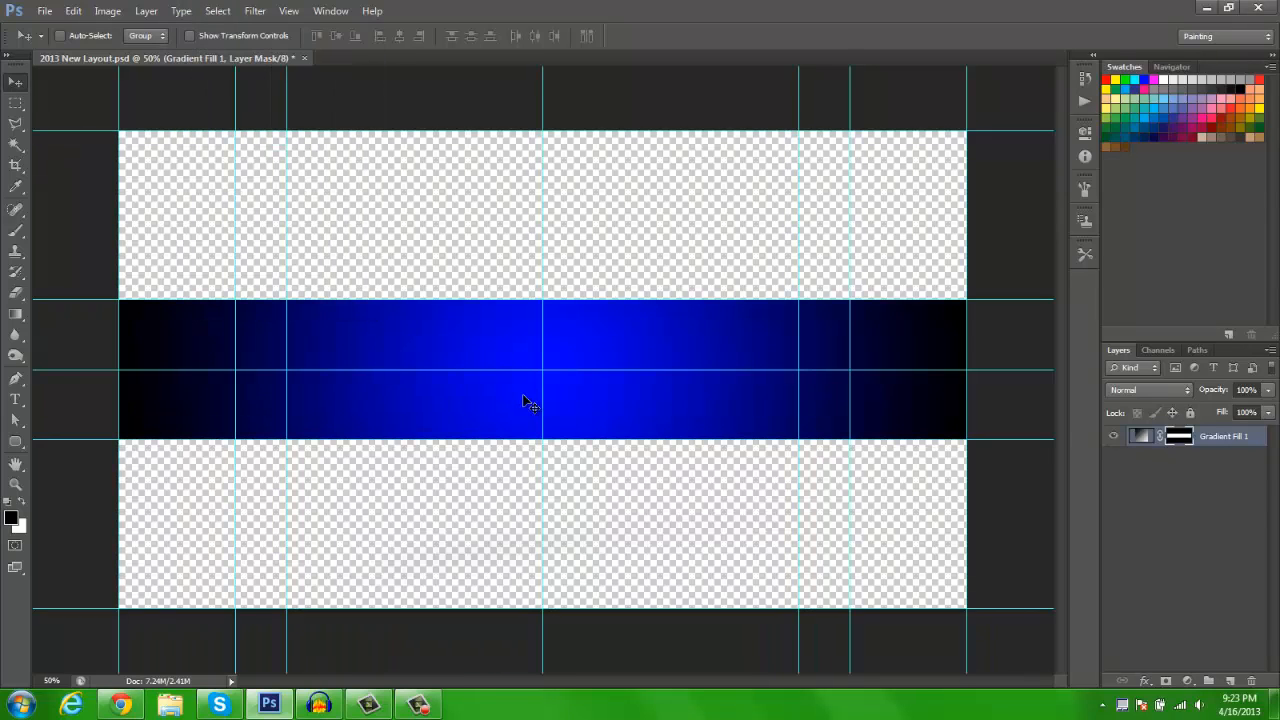
key(ctrl+semicolon)
key(ctrl+semicolon)
key(ctrl+semicolon)
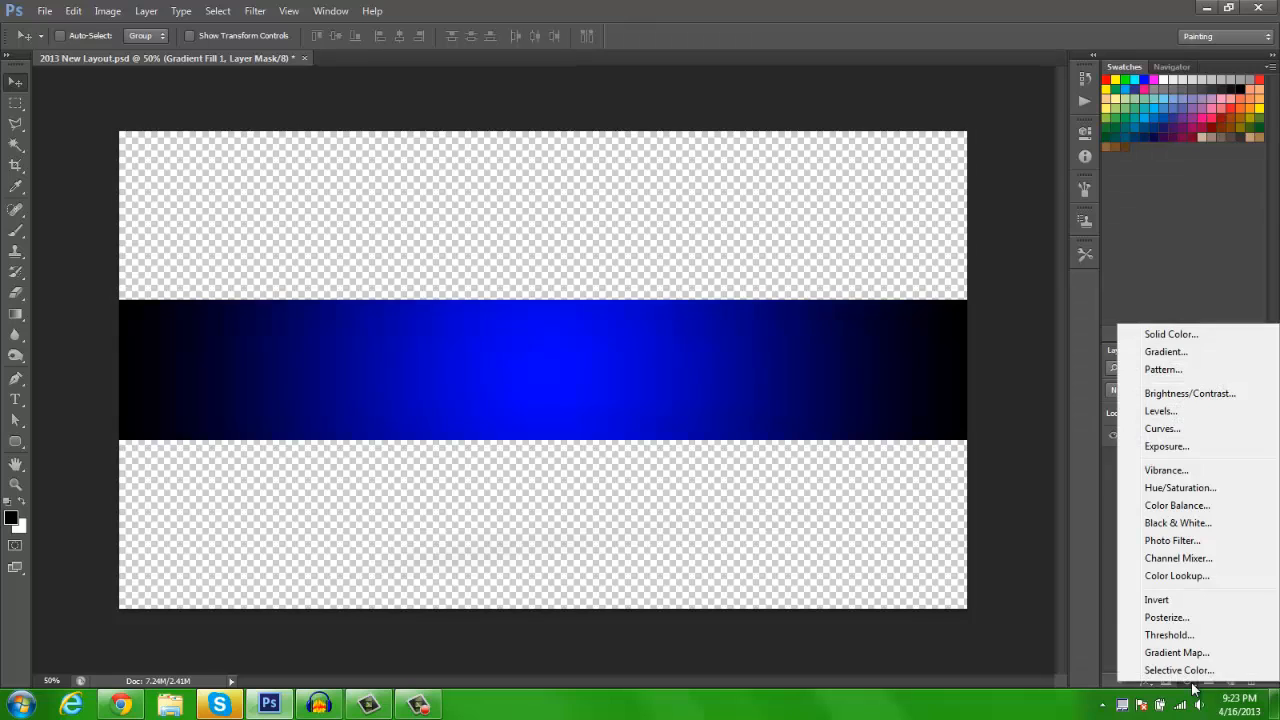
- Add a white-to-transparent gradient fill layer with Radial style, an angle of 0° and a scale of 100%
click(1163, 352)
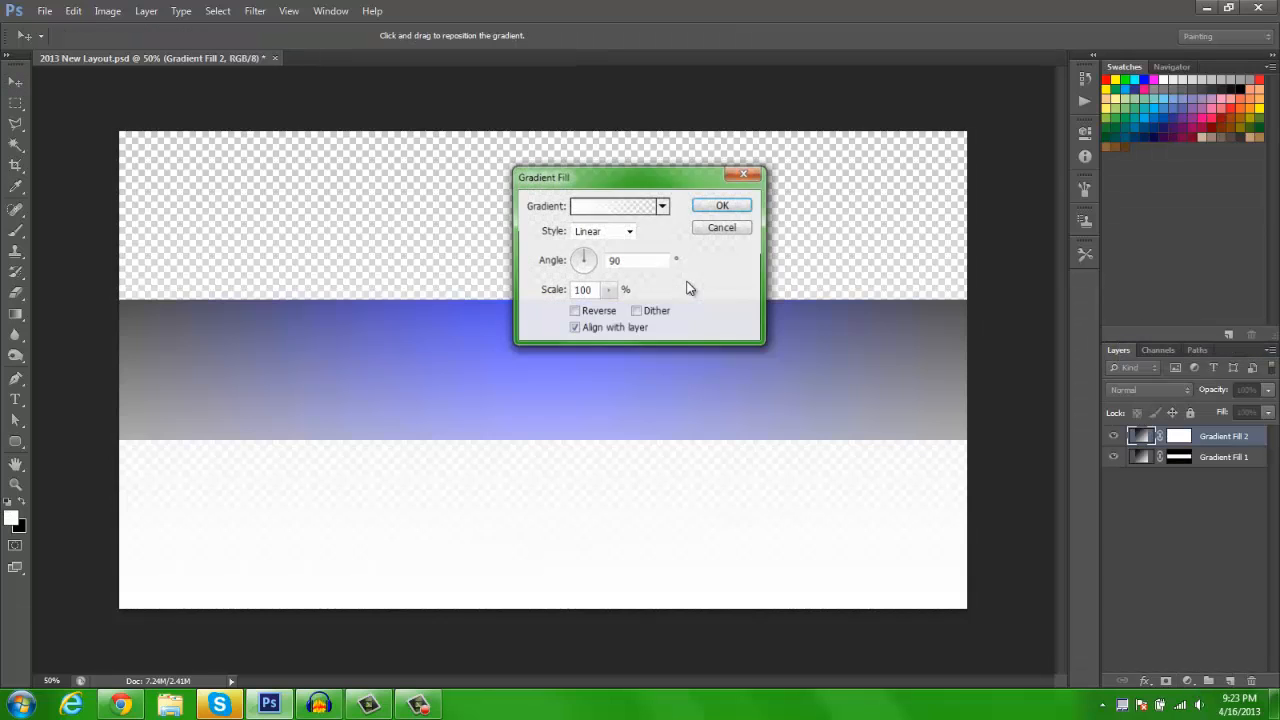
click(630, 233)
click(598, 257)
text(0)
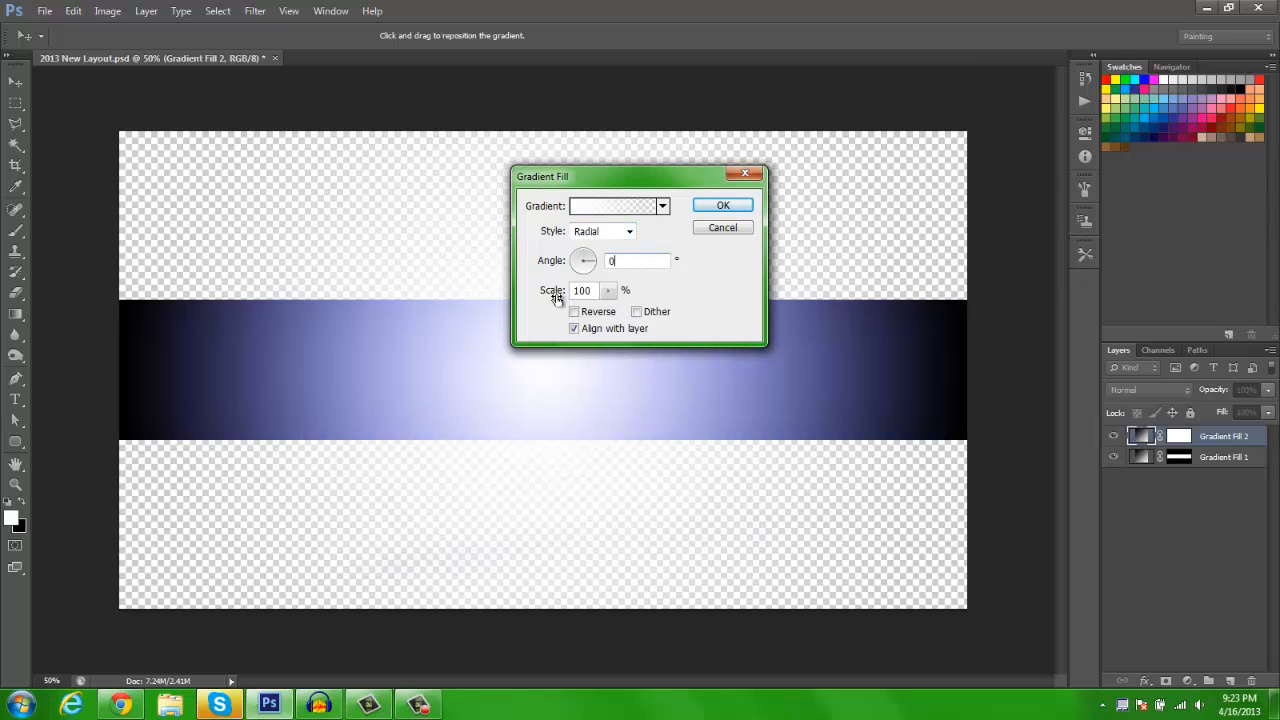
click(714, 210)
- Set the Gradient Fill 2 layer's blend mode to Overlay and compare the banner with the layer hidden and shown
click(1150, 389)
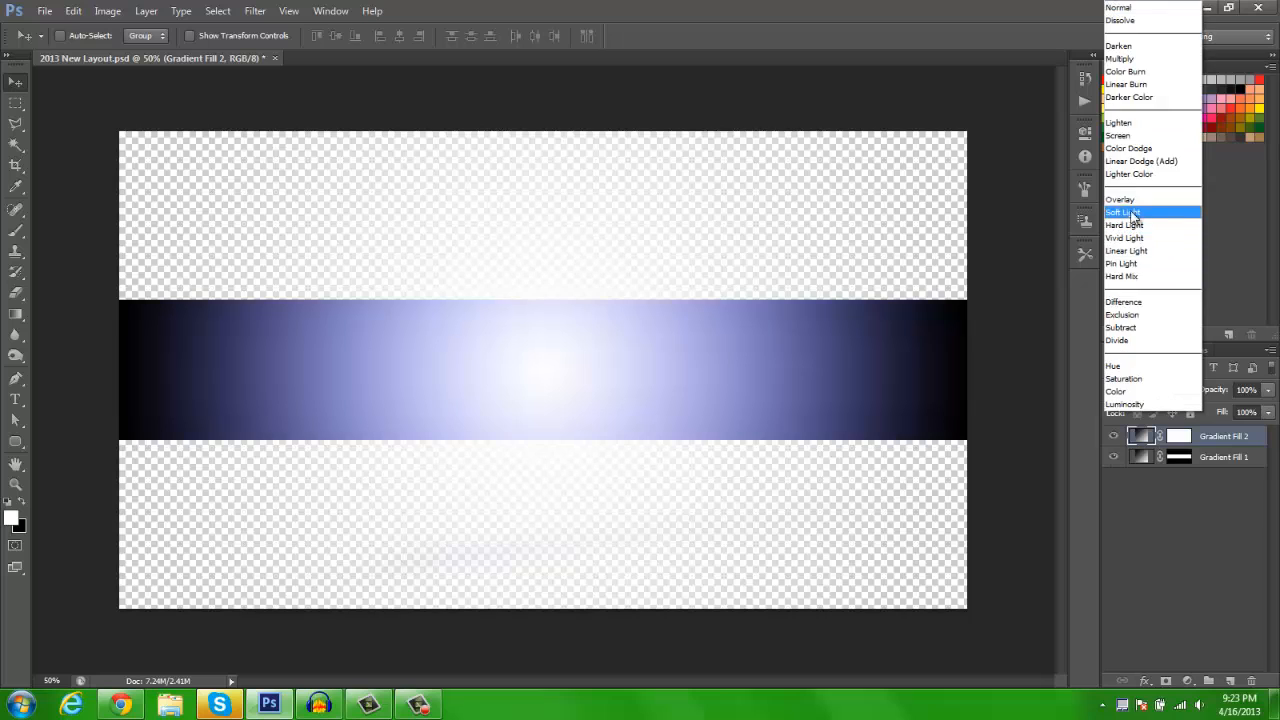
click(1143, 219)
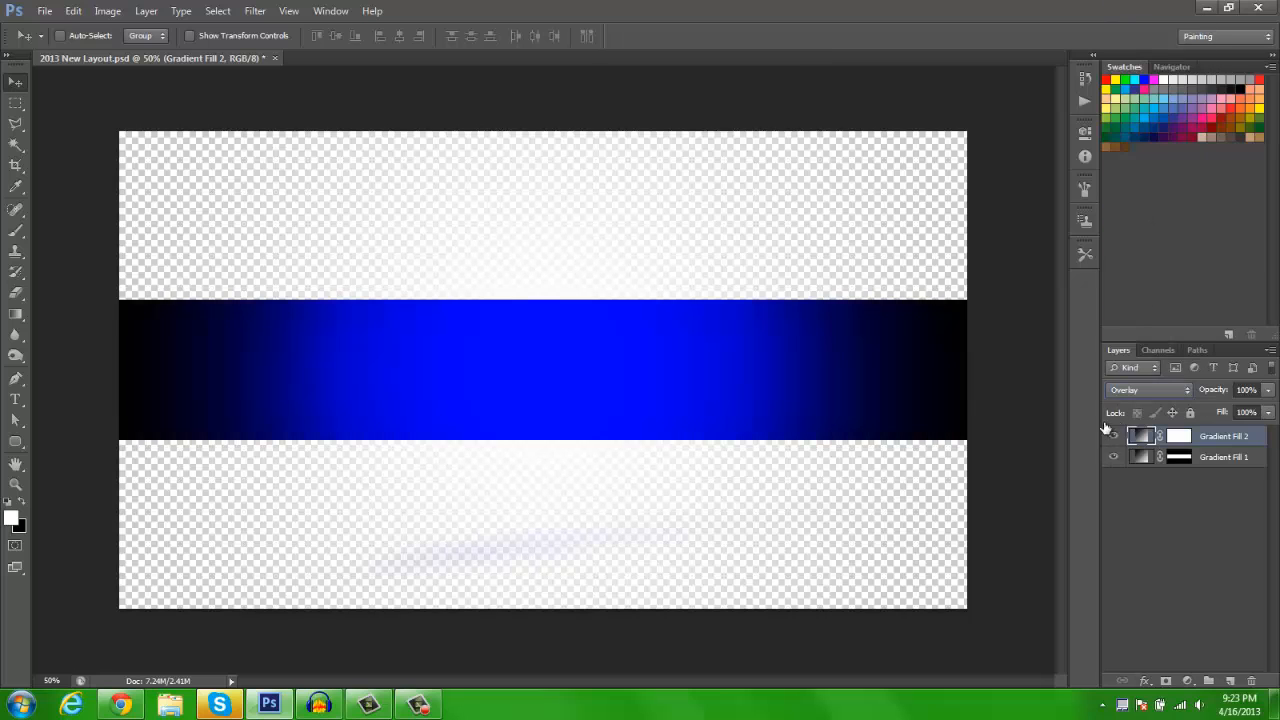
click(1114, 439)
click(1114, 439)
- Show the guides, then mask out Gradient Fill 2 above the center band by painting a full-width rectangular selection black
click(1178, 440)
key(ctrl+semicolon)
key(m)
key(x)
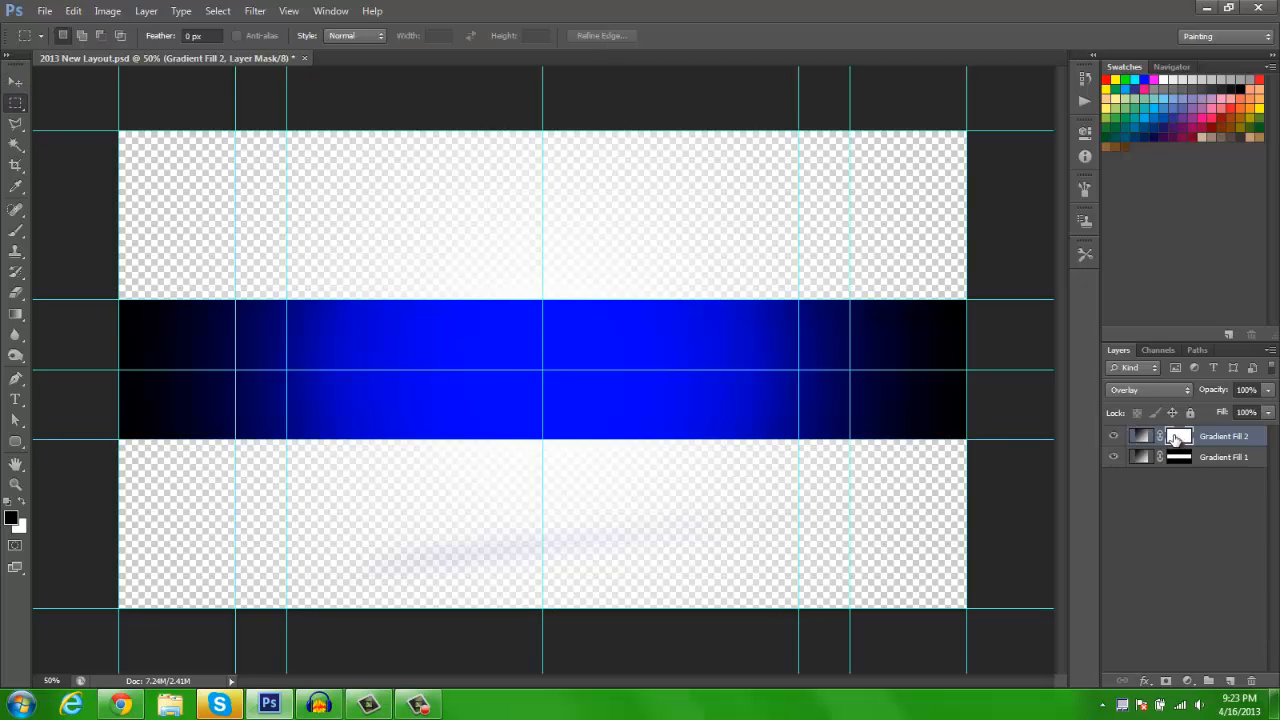
drag(119, 131, 1090, 299)
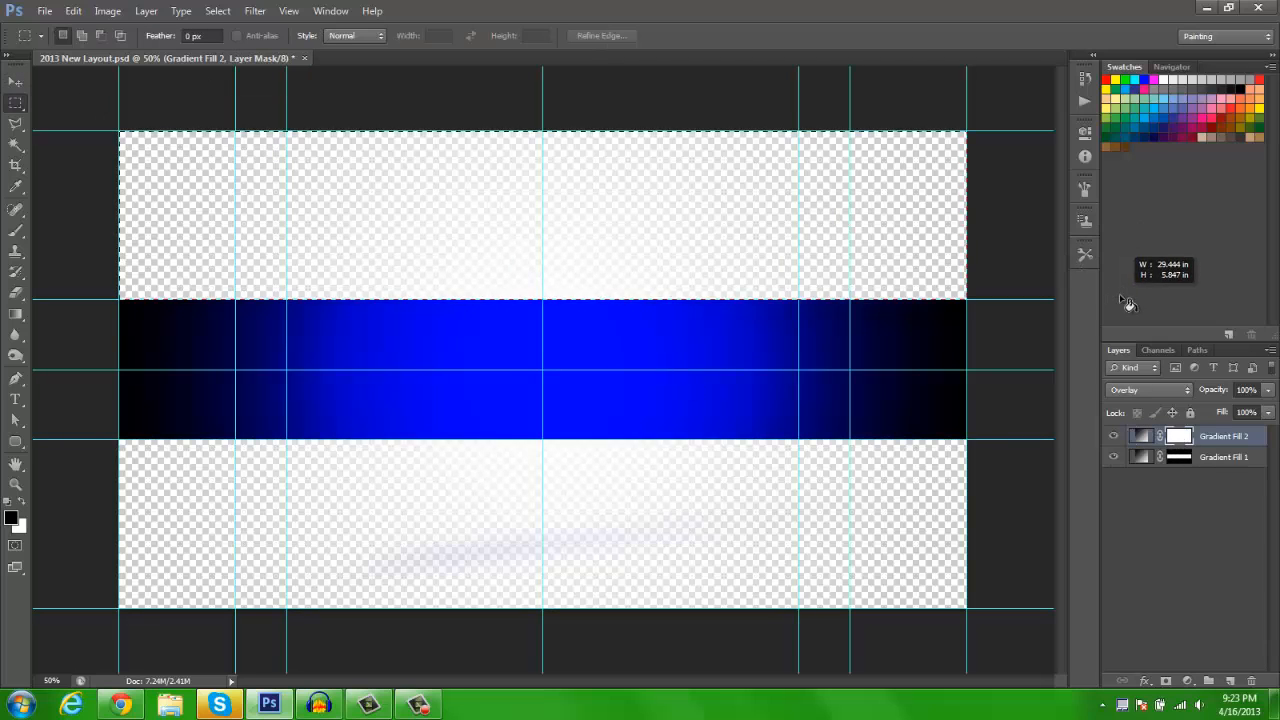
key(v)
key(b)
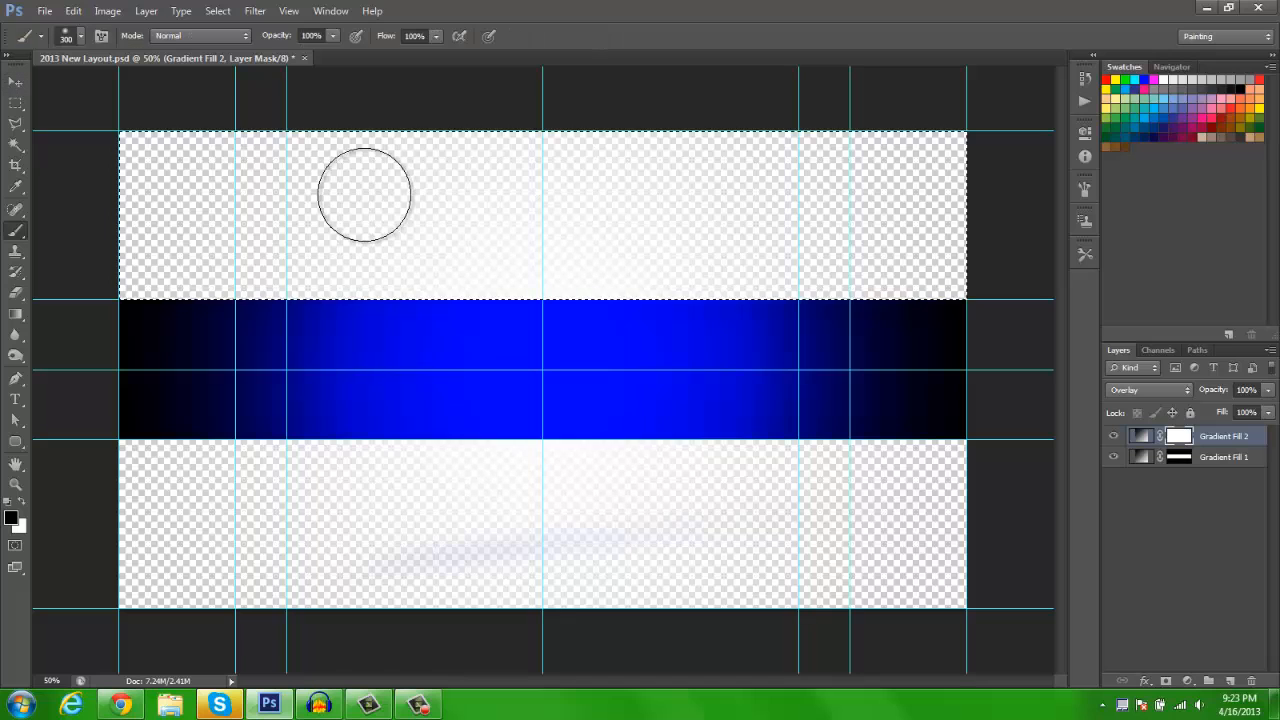
mouse_move(234, 133)
mouse_down()
mouse_move(102, 265)
mouse_move(66, 256)
mouse_move(252, 314)
mouse_move(56, 218)
mouse_move(377, 172)
mouse_move(221, 232)
mouse_move(408, 111)
mouse_up()
- Mask out Gradient Fill 2 below the center band using the moved selection and black brush, and hide the selection and guides
key(m)
mouse_move(412, 242)
mouse_down()
mouse_move(400, 583)
mouse_move(418, 549)
mouse_up()
key(b)
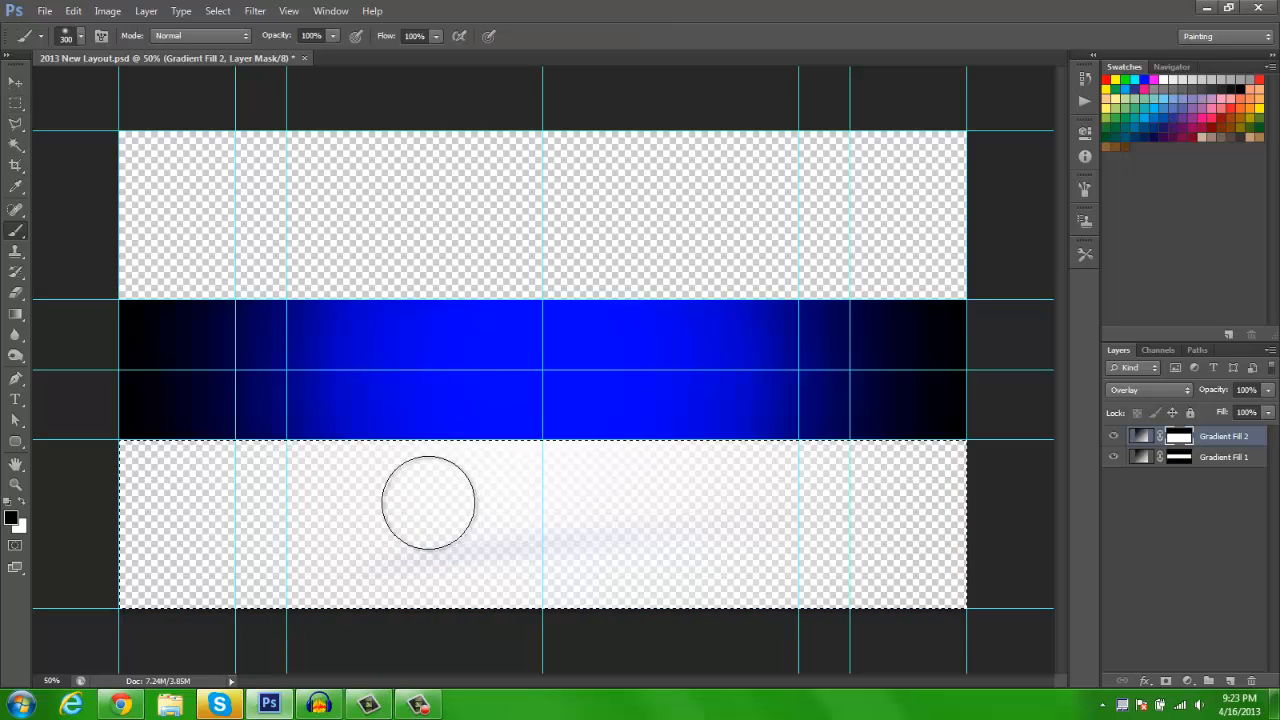
mouse_move(429, 500)
mouse_down()
mouse_move(117, 531)
mouse_move(1018, 408)
mouse_up()
key(ctrl+d)
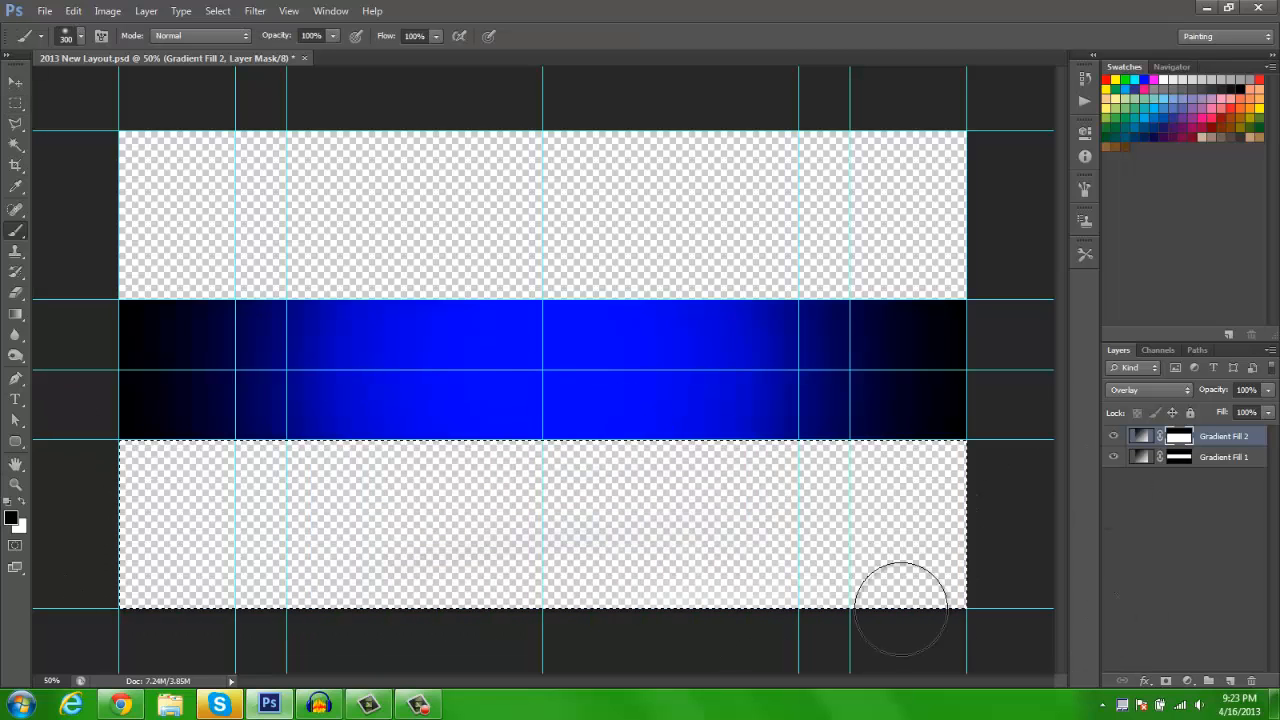
key(v)
key(ctrl+semicolon)
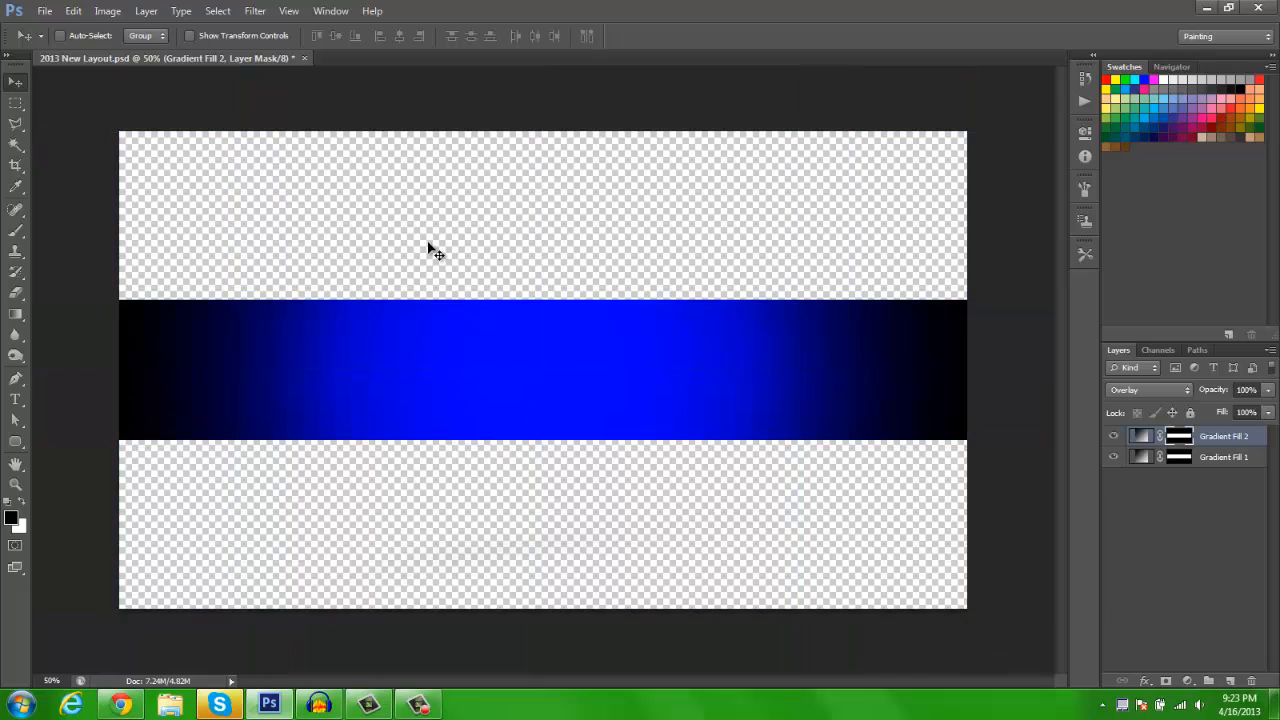
- On a new layer, draw a narrow diagonal parallelogram path across the center band with the Pen tool and convert it to a selection
click(1230, 681)
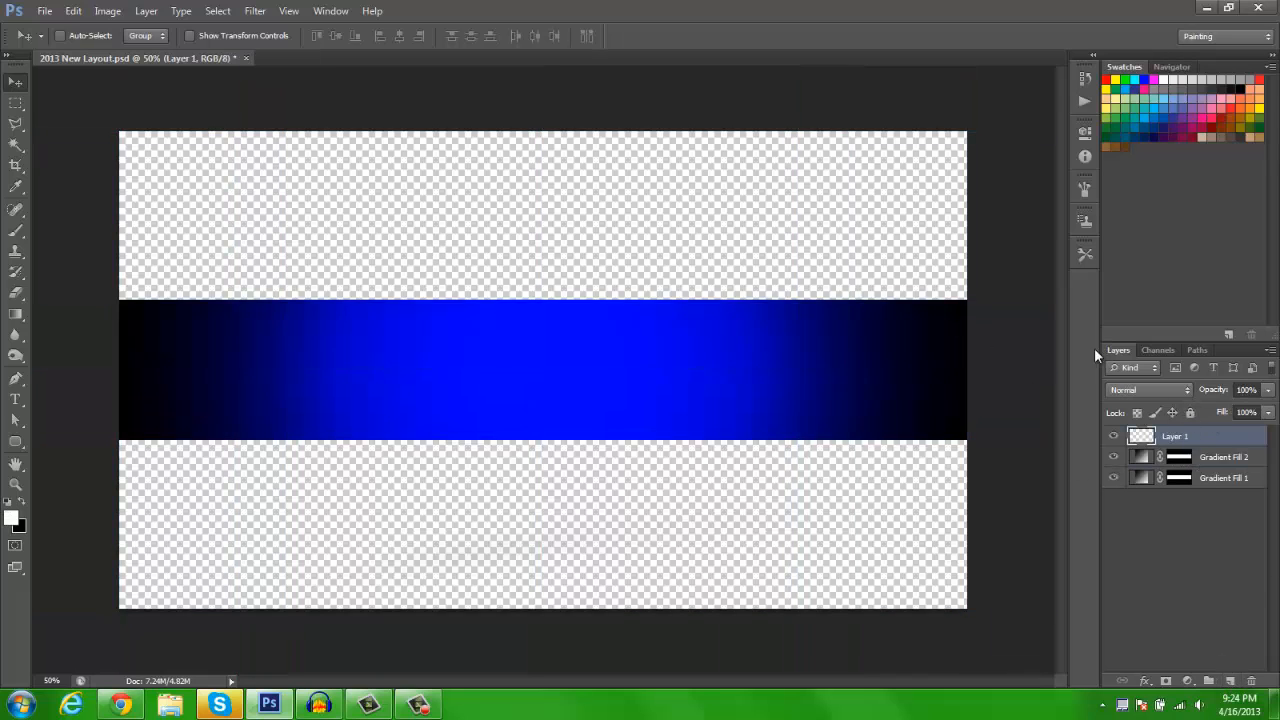
key(p)
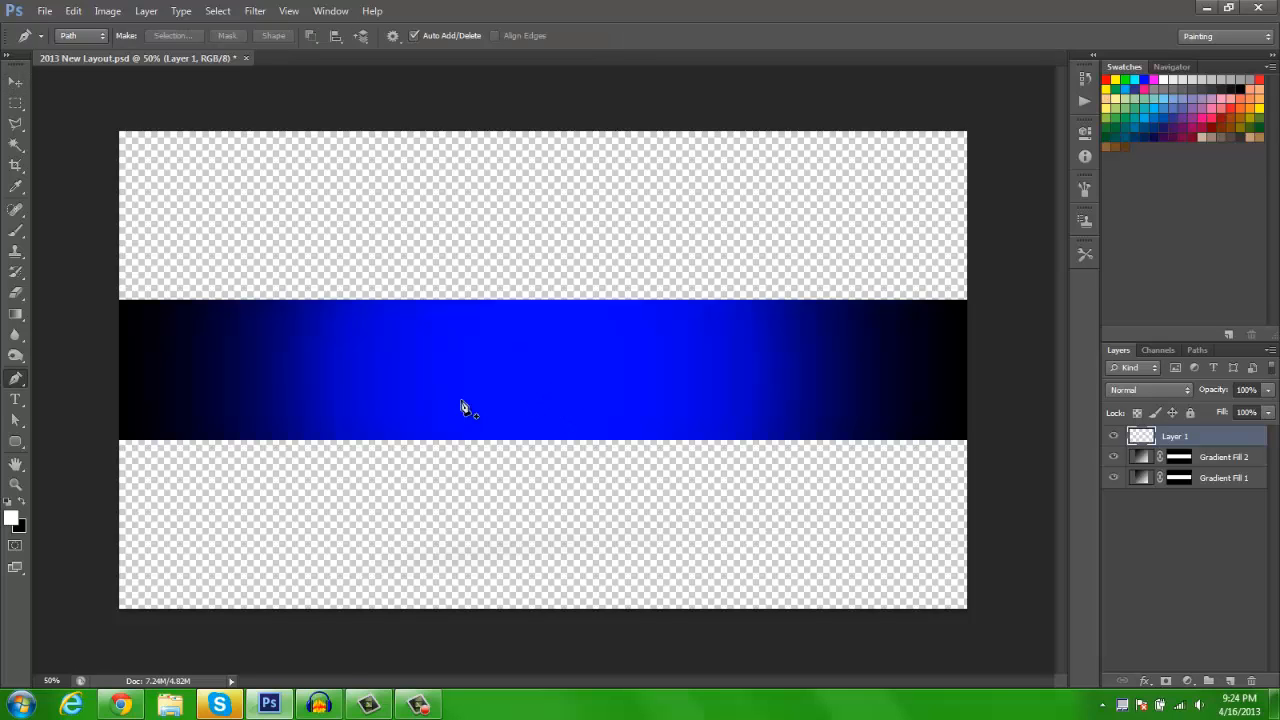
key(z)
click(541, 473)
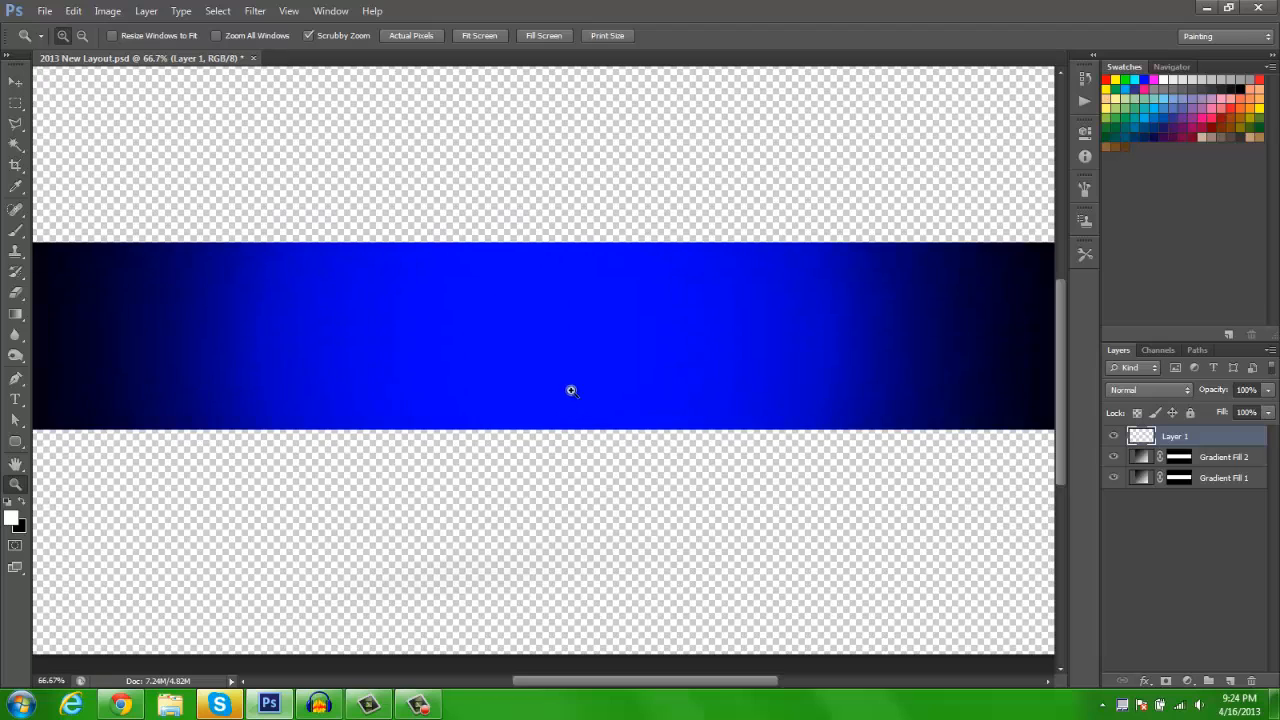
key(v)
key(h)
drag(417, 339, 531, 352)
key(p)
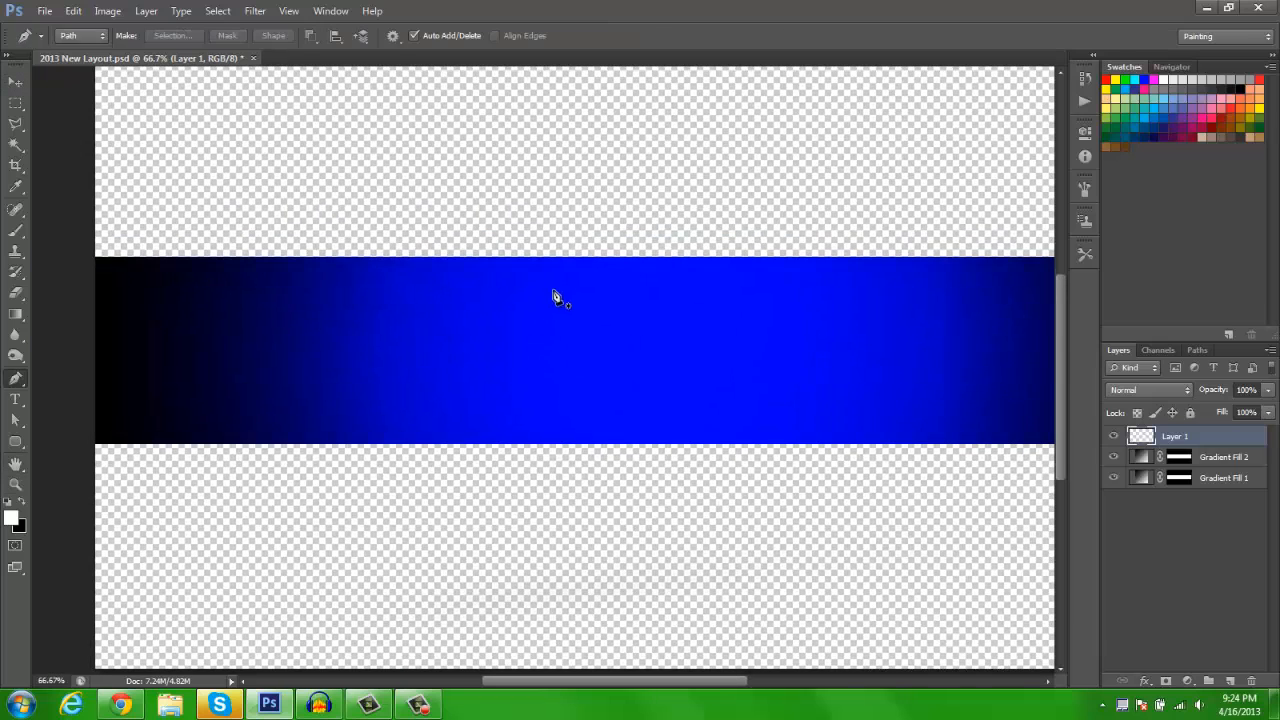
click(573, 244)
click(383, 435)
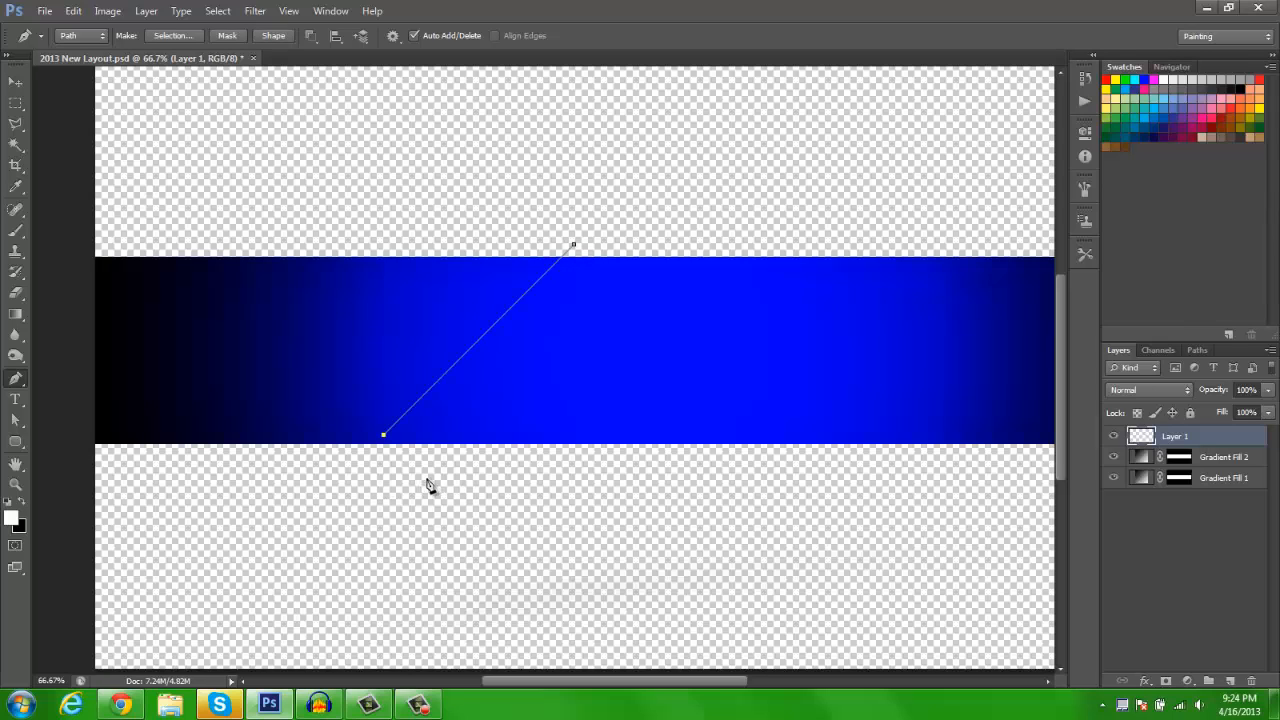
key(ctrl+z)
click(362, 455)
click(608, 242)
key(ctrl+Return)
- Add another new layer, invert the selection to the parallelogram's interior and fill it with white using the Paint Bucket
key(g)
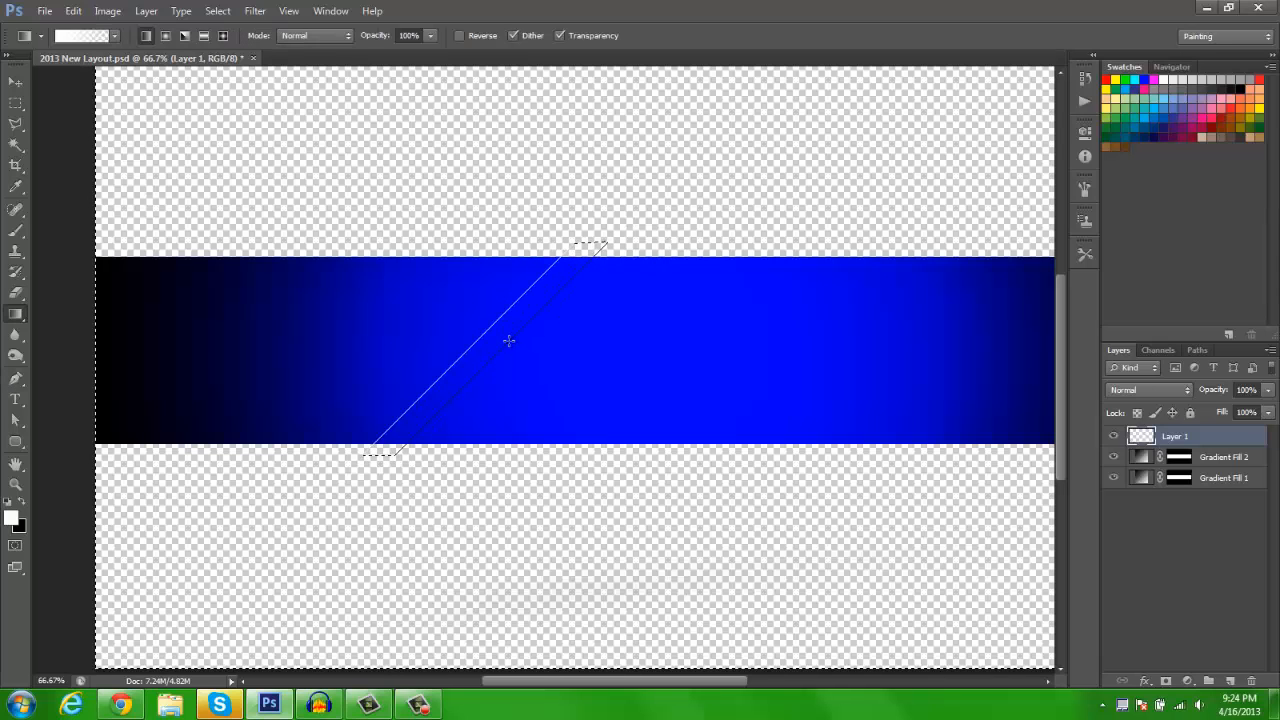
drag(14, 320, 60, 329)
click(471, 381)
key(ctrl+z)
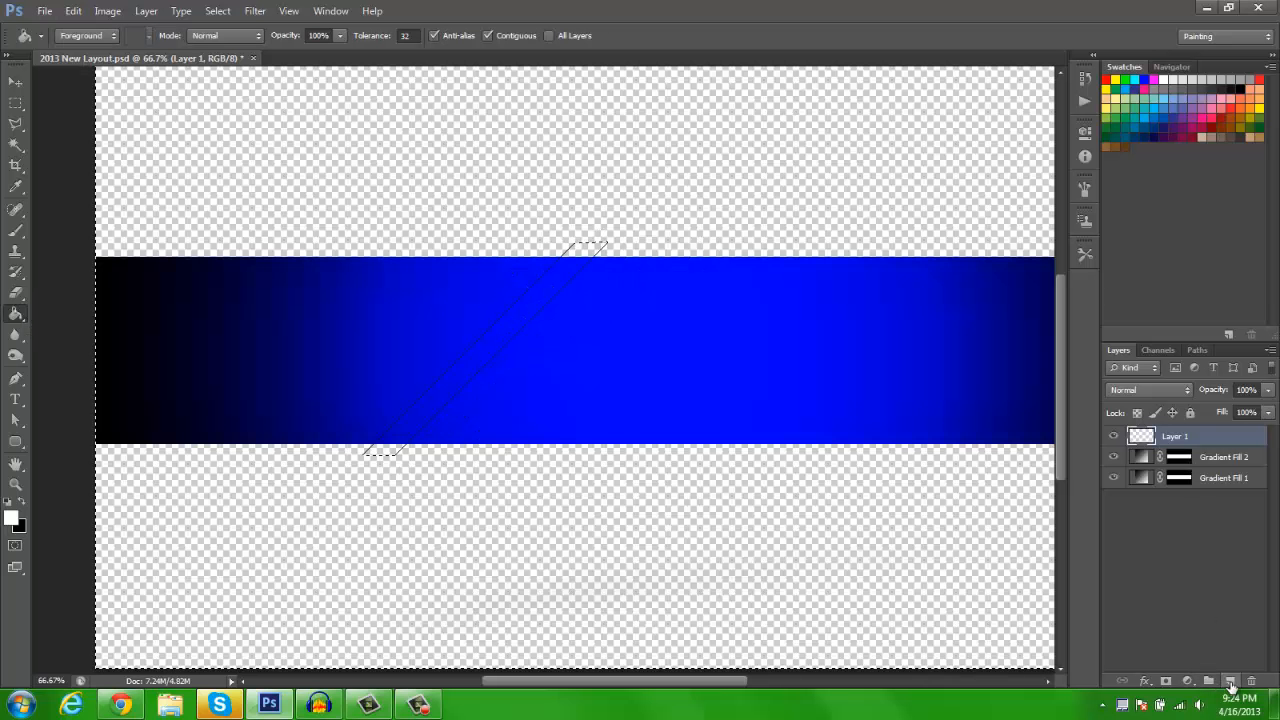
click(1230, 681)
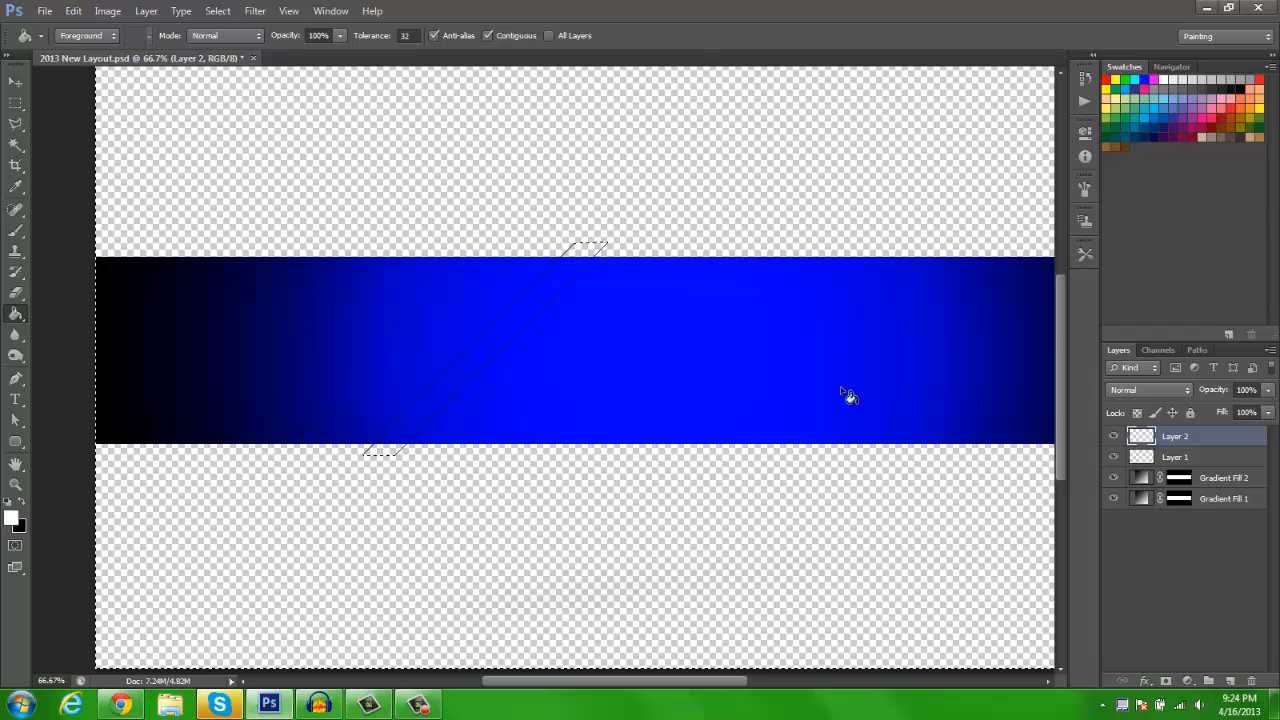
click(218, 11)
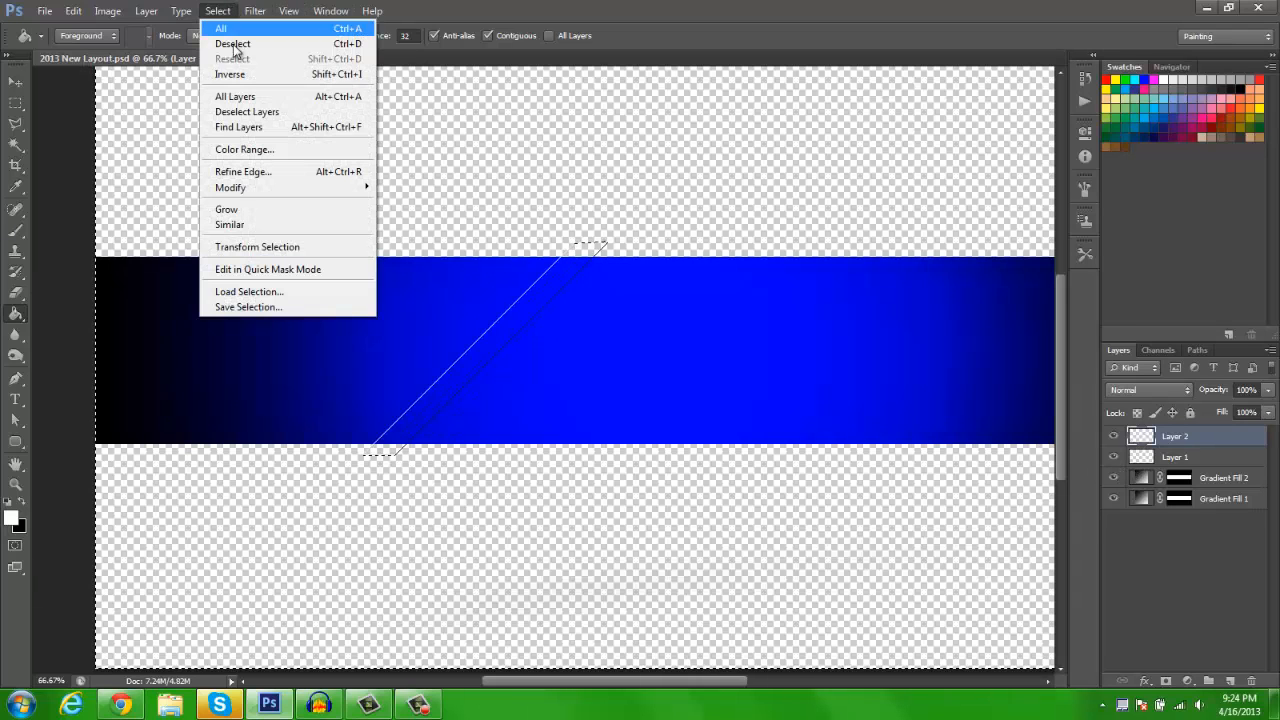
click(250, 76)
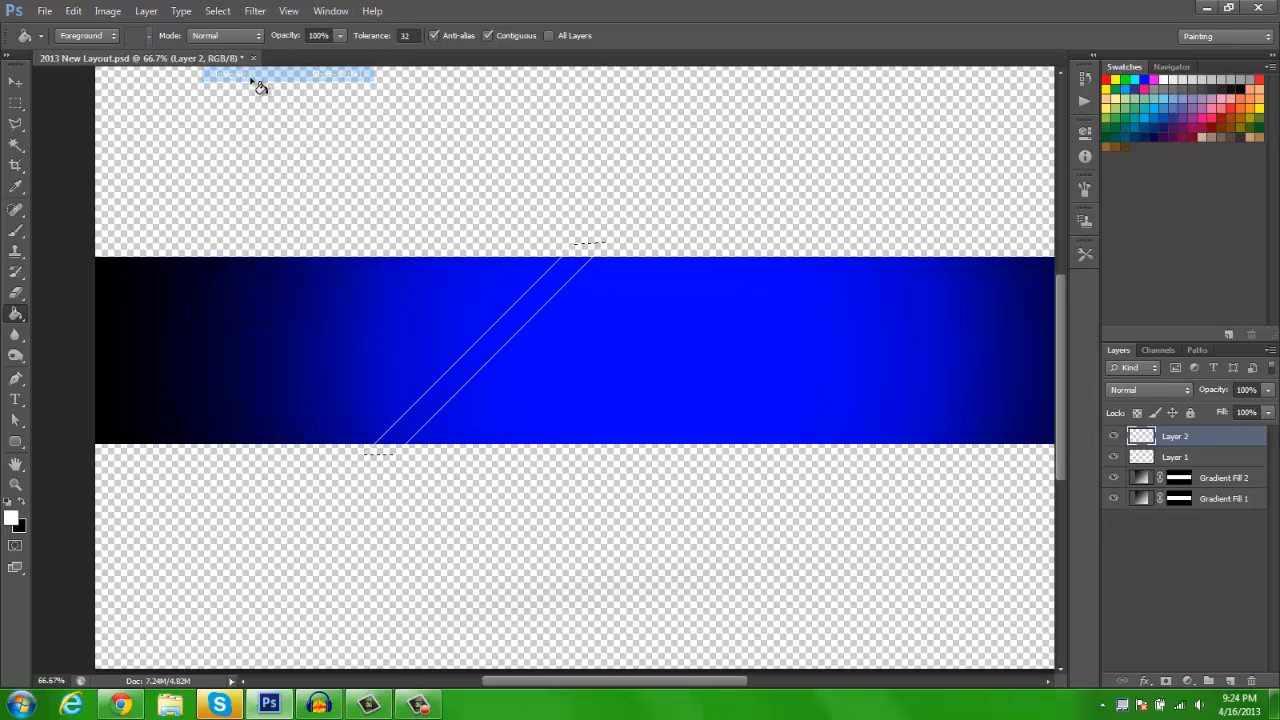
click(466, 371)
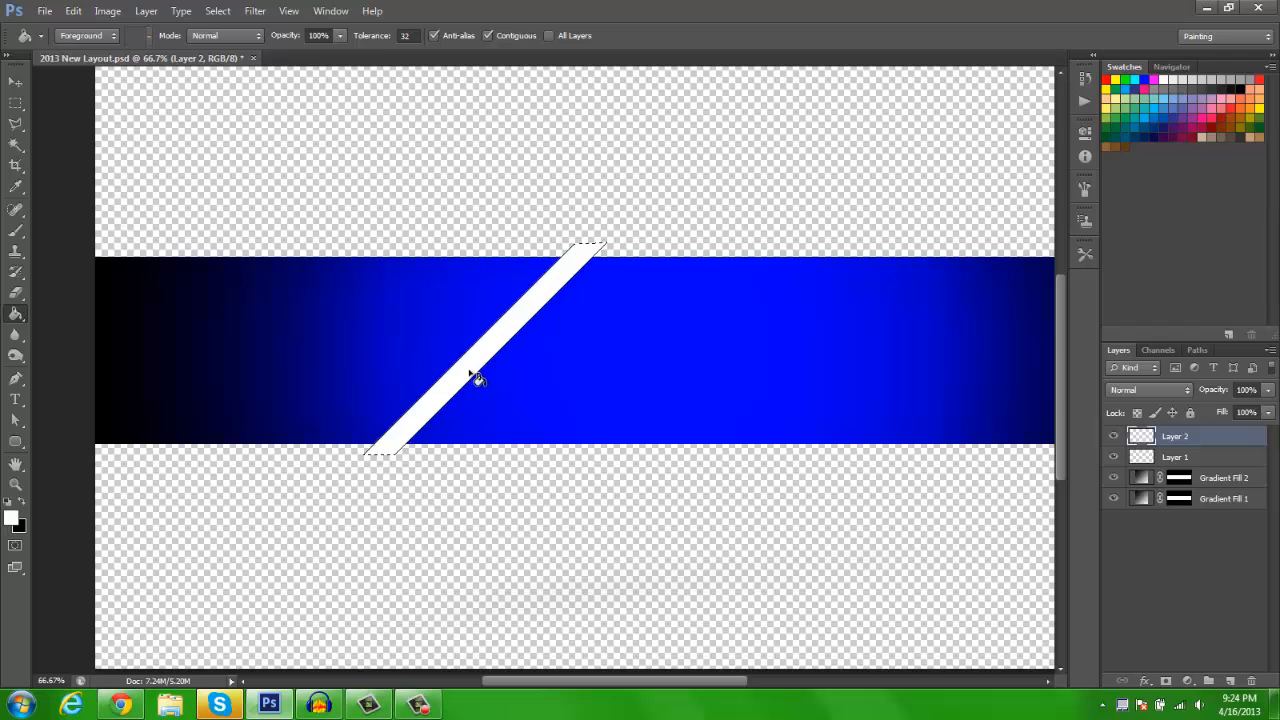
- Deselect the white stripe, scale it to about 76% and position it inside the center band
click(15, 84)
key(ctrl+d)
drag(521, 367, 715, 368)
key(ctrl+t)
drag(801, 259, 744, 308)
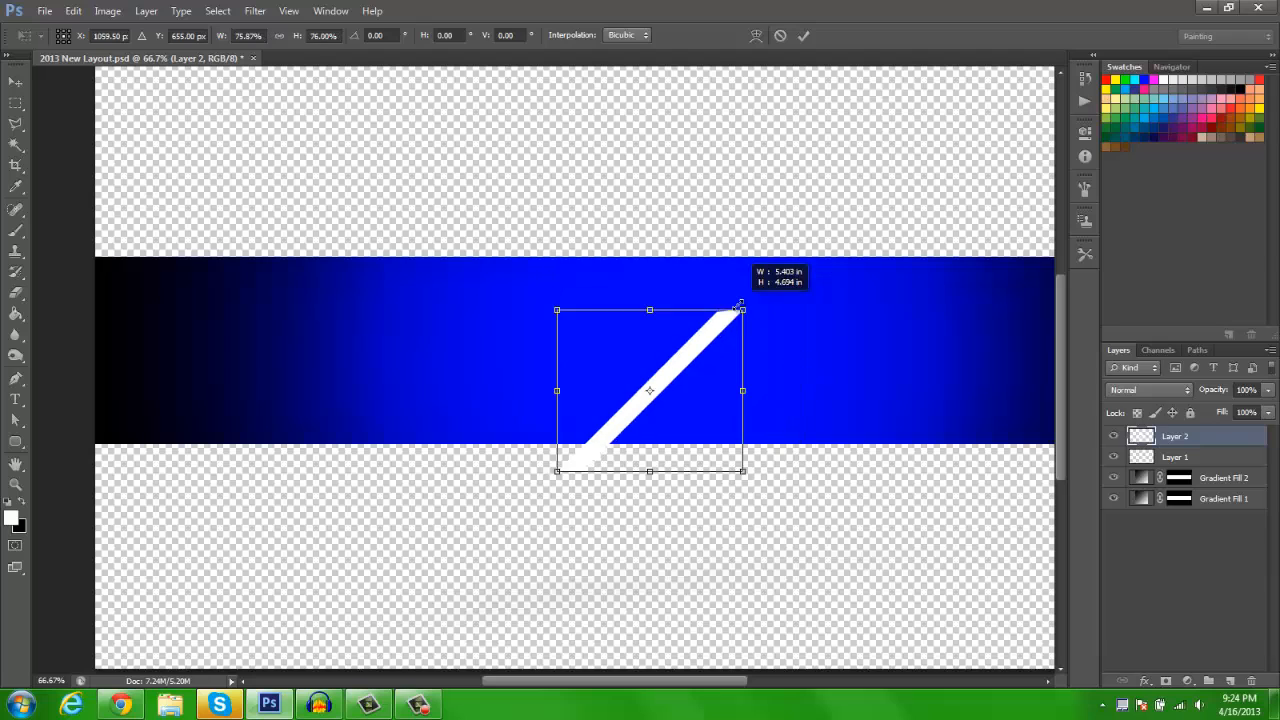
key(Return)
drag(716, 361, 646, 366)
- Duplicate the white stripe and nudge the copy to the right and slightly up, parallel to the original
key(ctrl+j)
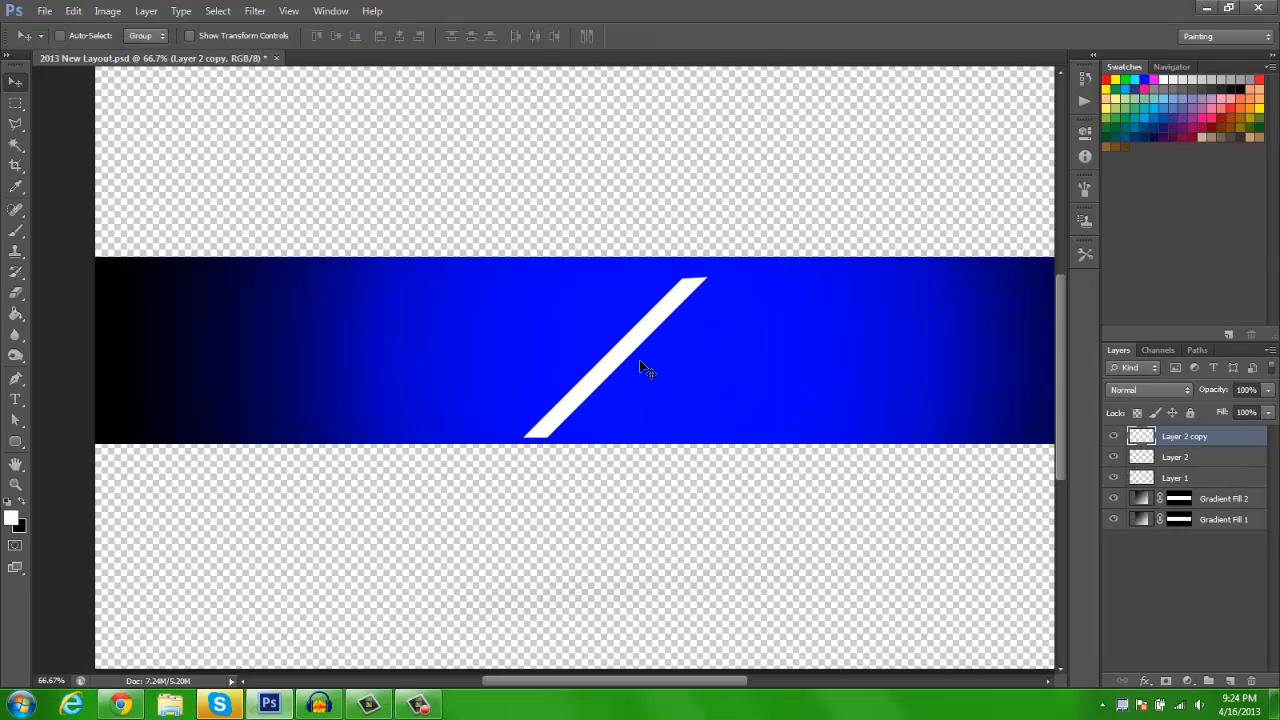
key(shift+Right)
key(shift+Right)
key(shift+Right)
key(shift+Right)
key(shift+Right)
key(shift+Right)
key(shift+Right)
key(shift+Right)
key(shift+Right)
key(shift+Up)
key(shift+Up)
- Duplicate the stripe a second time and nudge this copy down and slightly right of the first copy
key(ctrl+j)
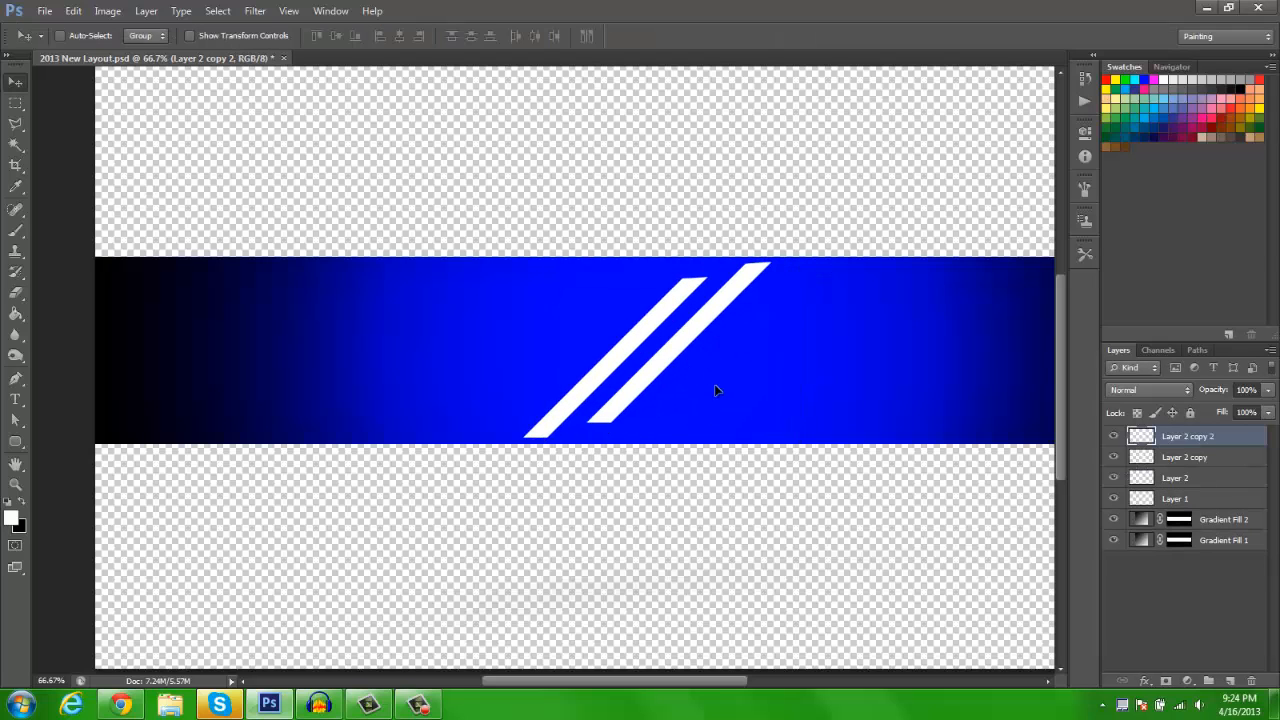
key(shift+Down)
key(shift+Down)
key(shift+Down)
key(shift+Down)
key(shift+Down)
key(shift+Down)
key(shift+Right)
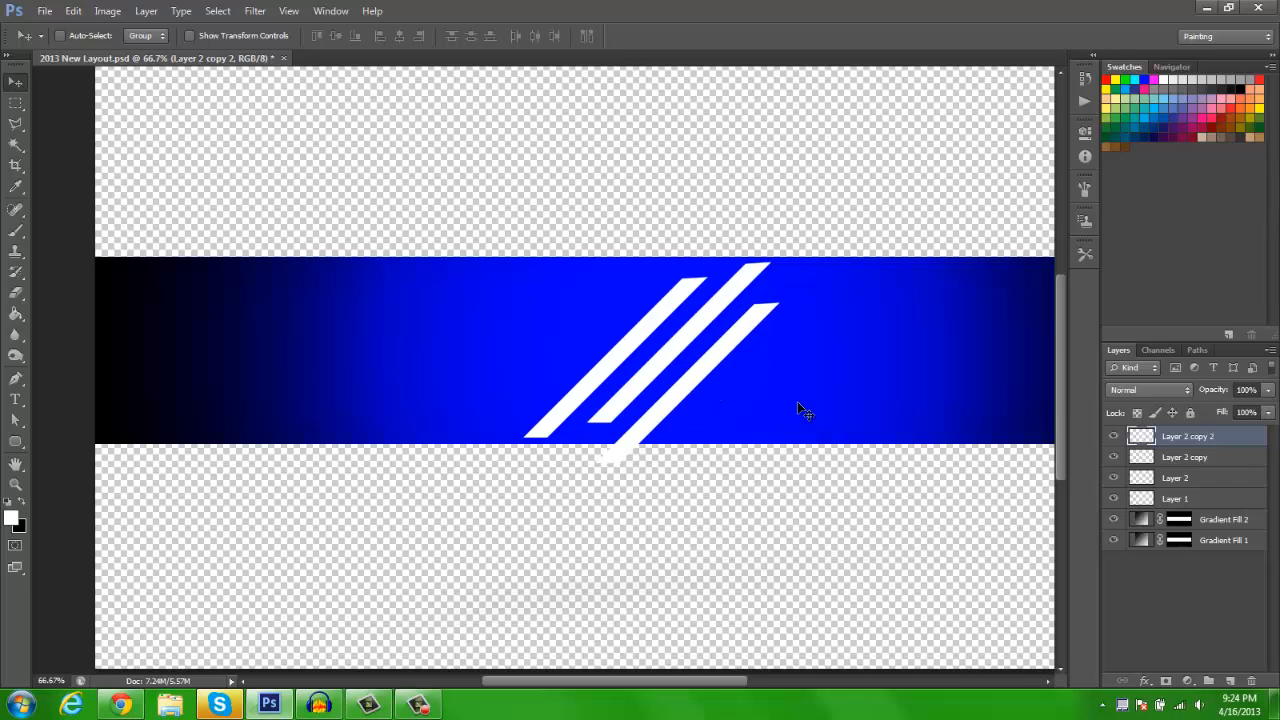
- Delete all the white stripe layers, leaving one fresh empty layer above the gradient fills
key(Delete)
key(Delete)
key(Delete)
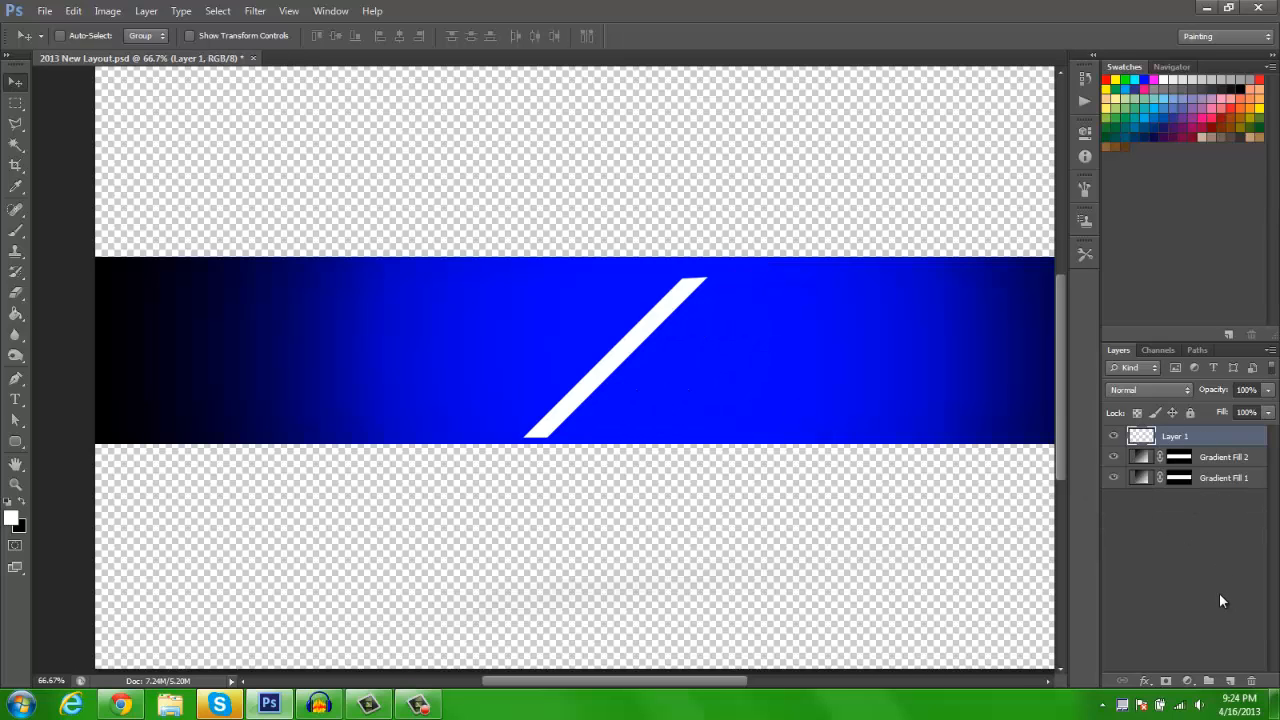
key(Delete)
click(1230, 680)
key(Delete)
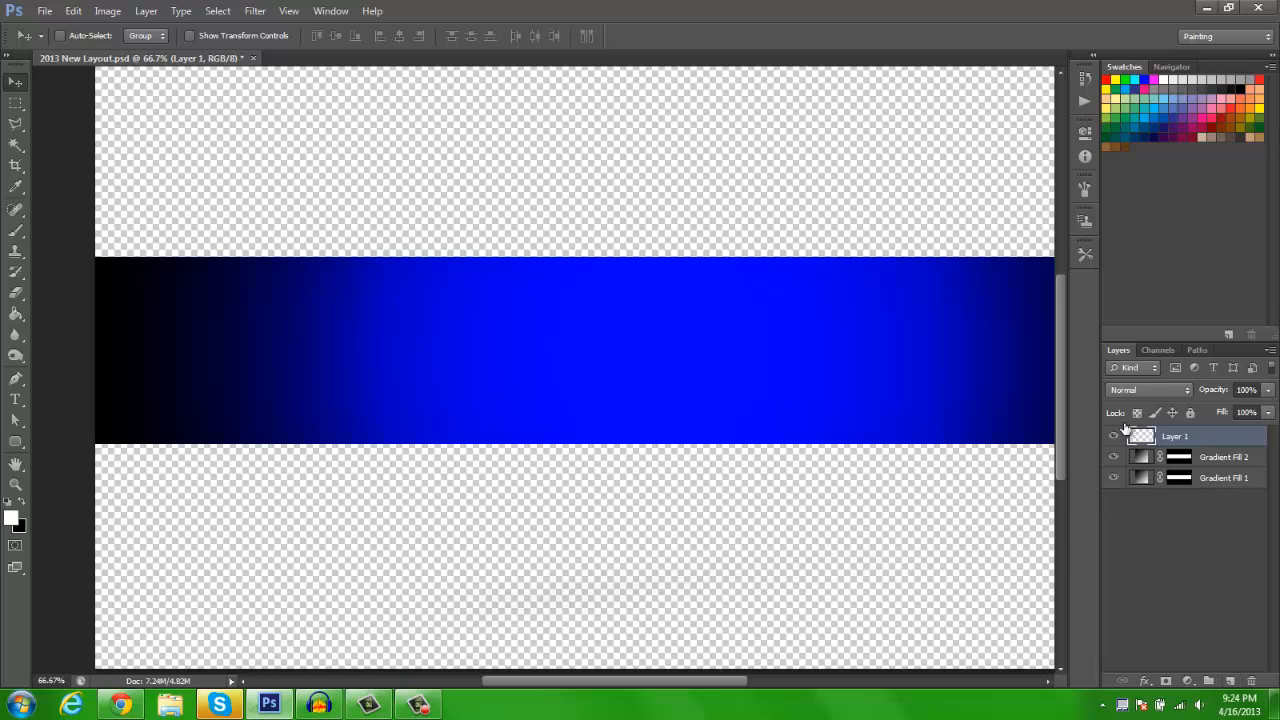
- Draw a short diagonal parallelogram path inside the center band and make its interior the active selection
key(p)
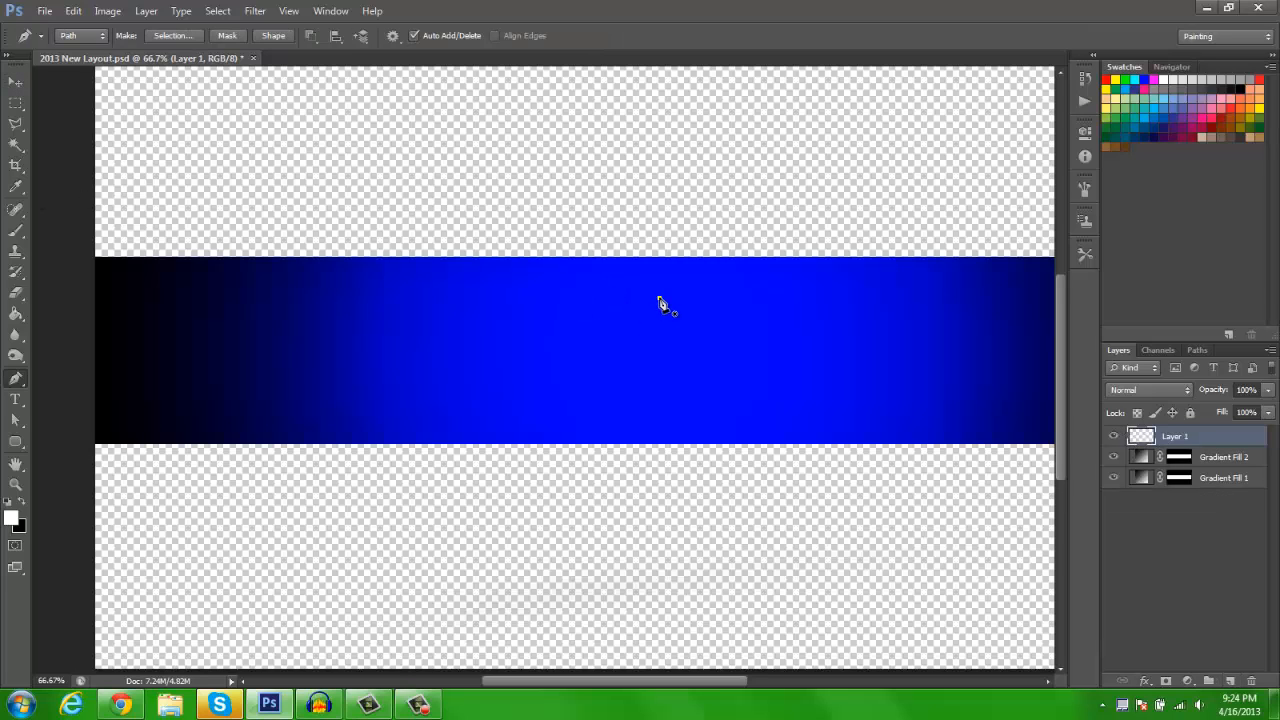
click(536, 422)
key(ctrl+Return)
key(ctrl+shift+i)
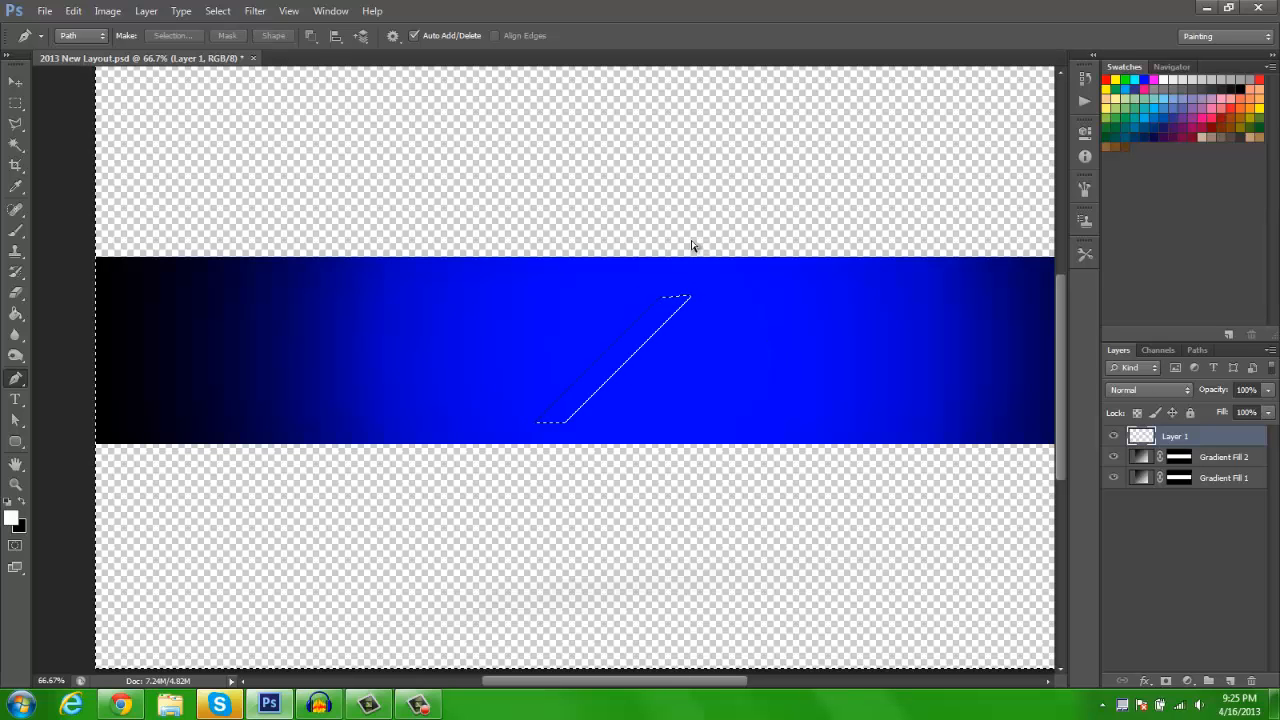
key(ctrl+minus)
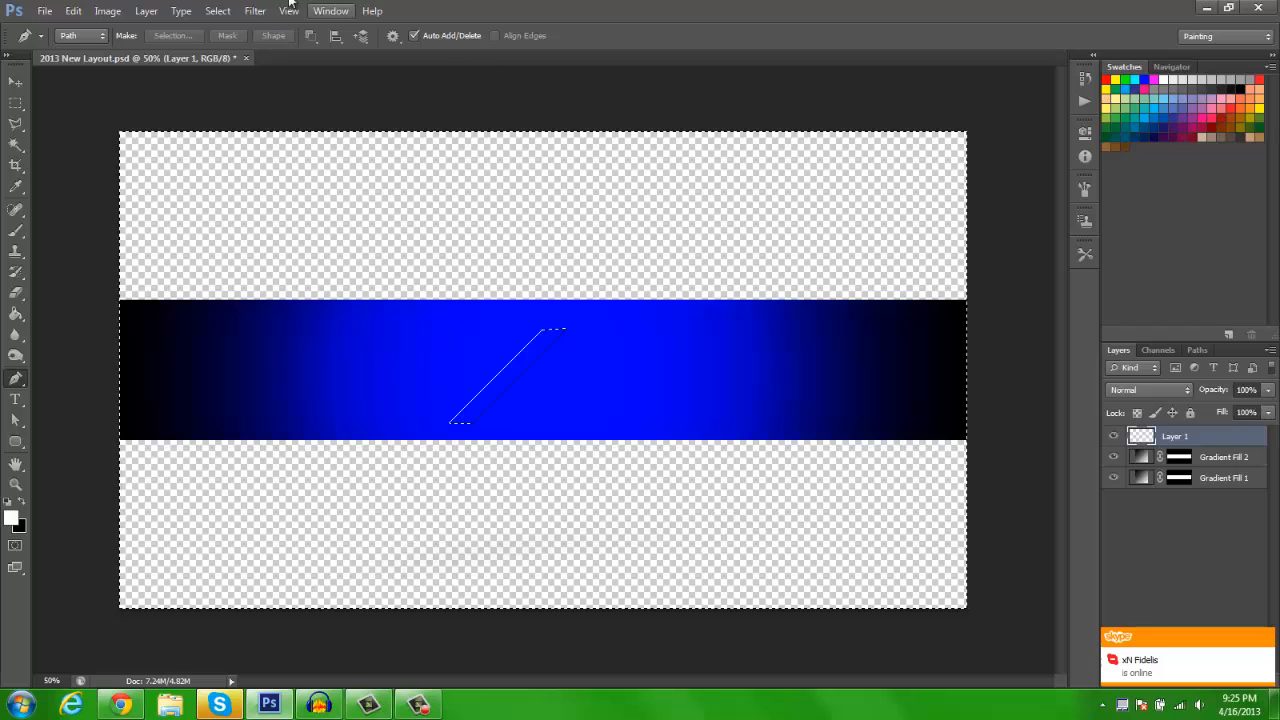
click(254, 11)
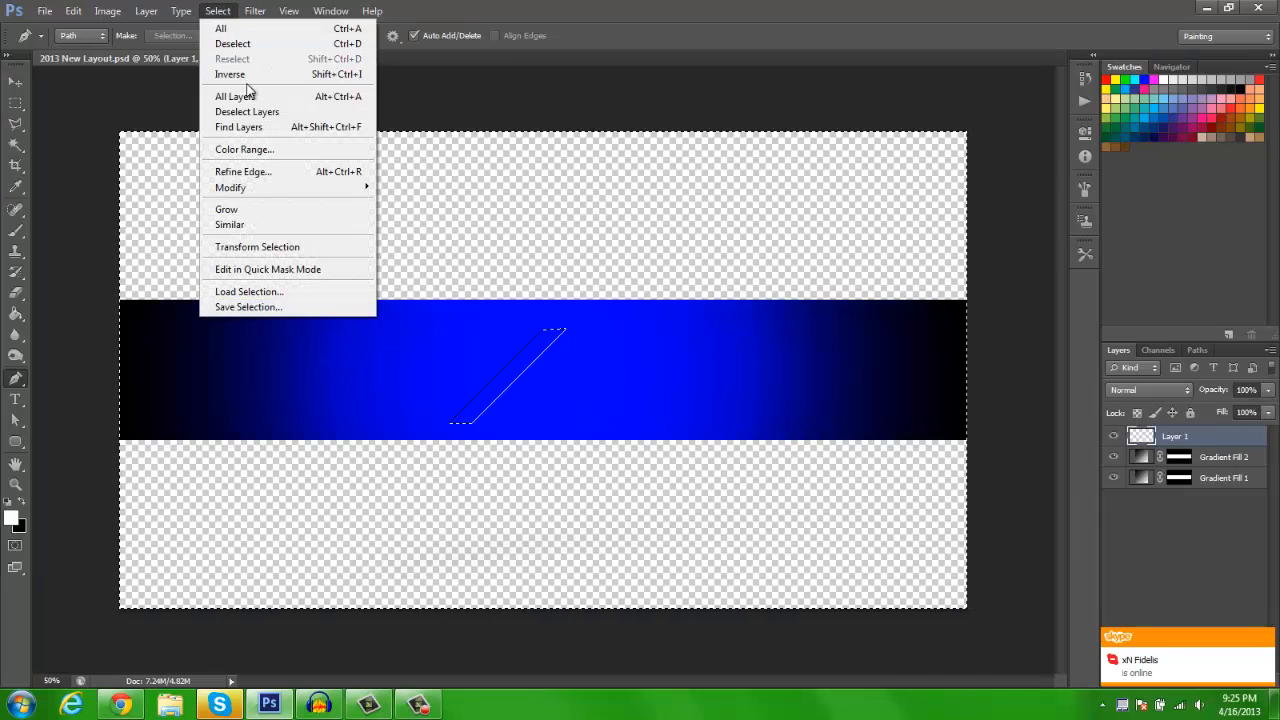
click(240, 75)
- Fill the selected parallelogram with white using the Paint Bucket and deselect it
key(g)
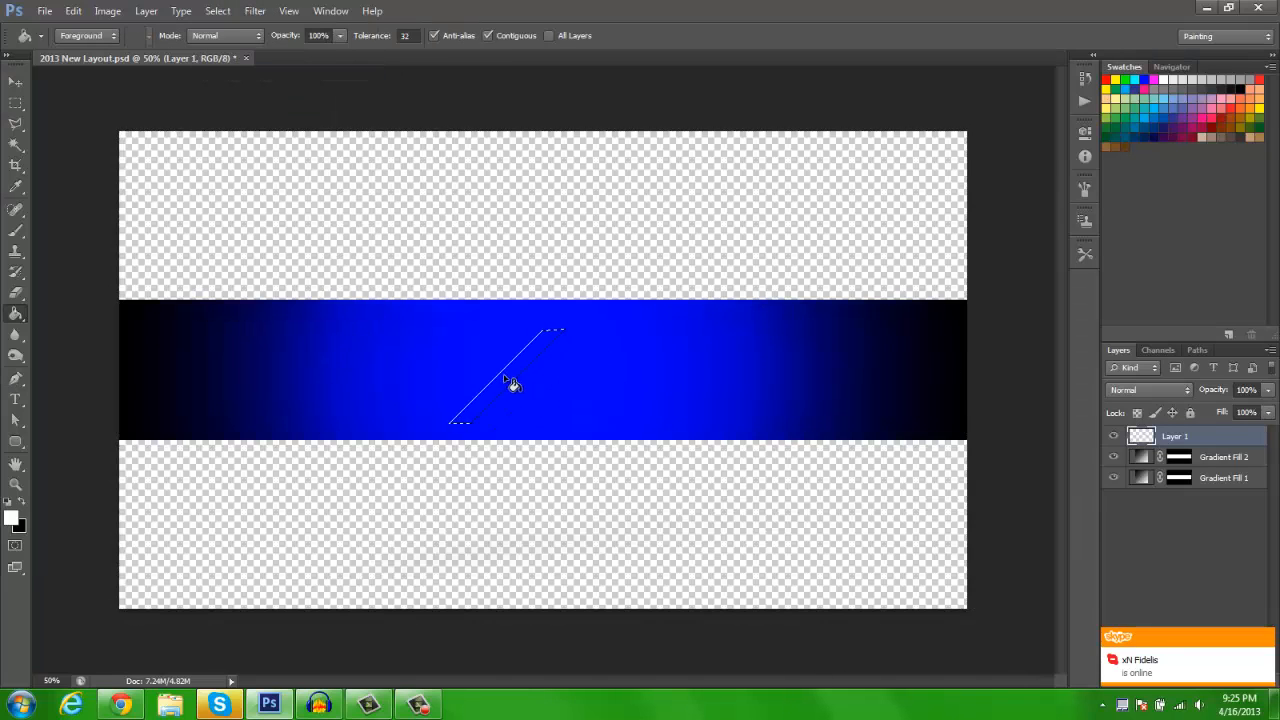
click(503, 381)
key(v)
key(ctrl+d)
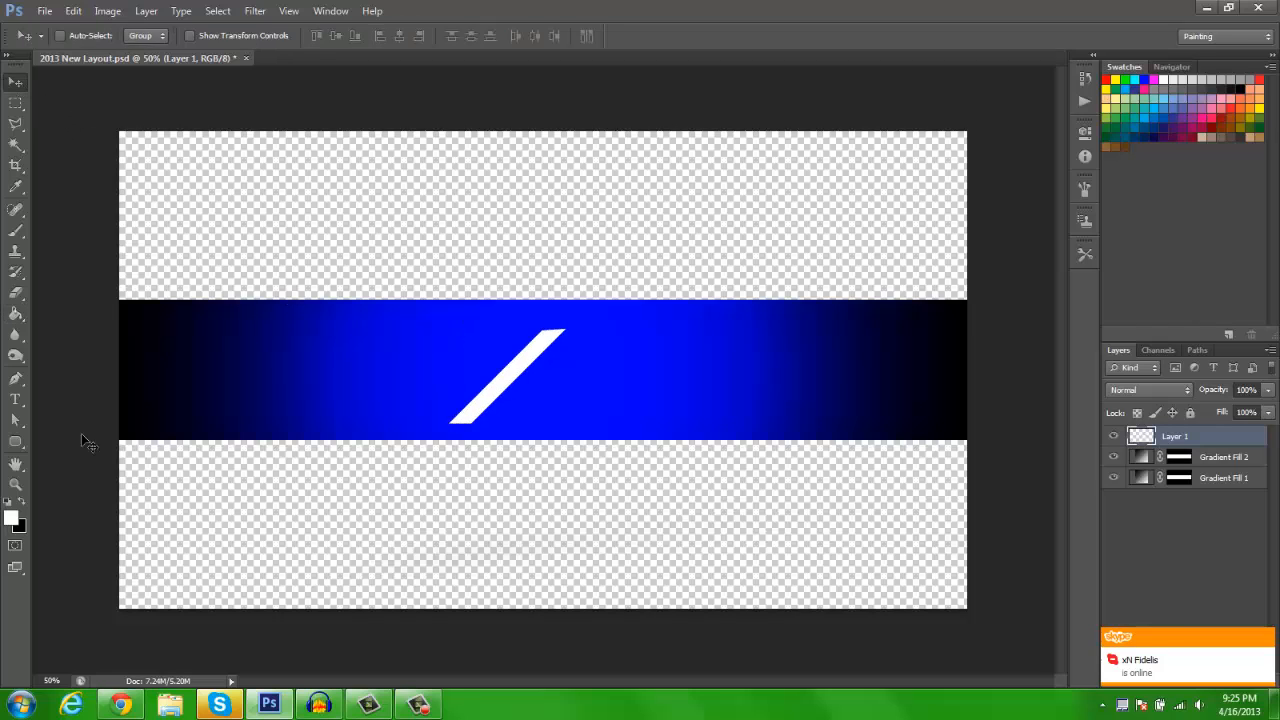
- Set the foreground color to light blue 008ffd, fill the selected diagonal stripe with it and deselect
key(g)
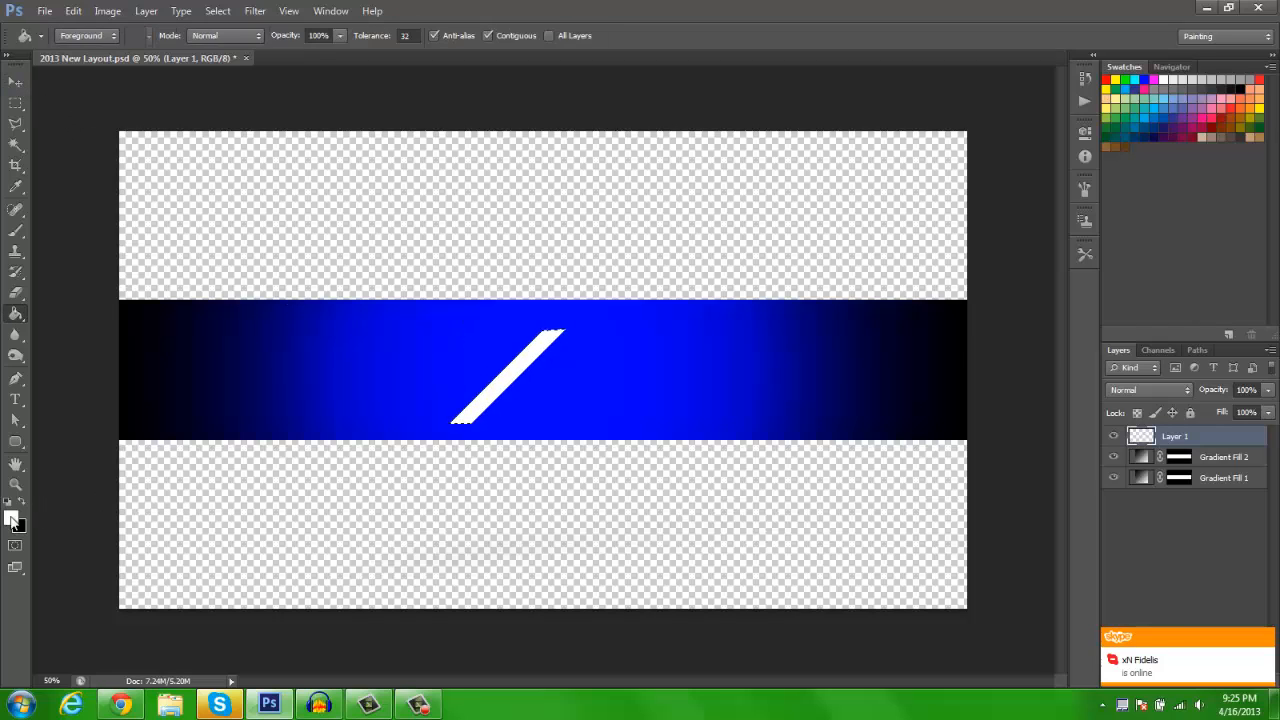
click(10, 518)
click(423, 354)
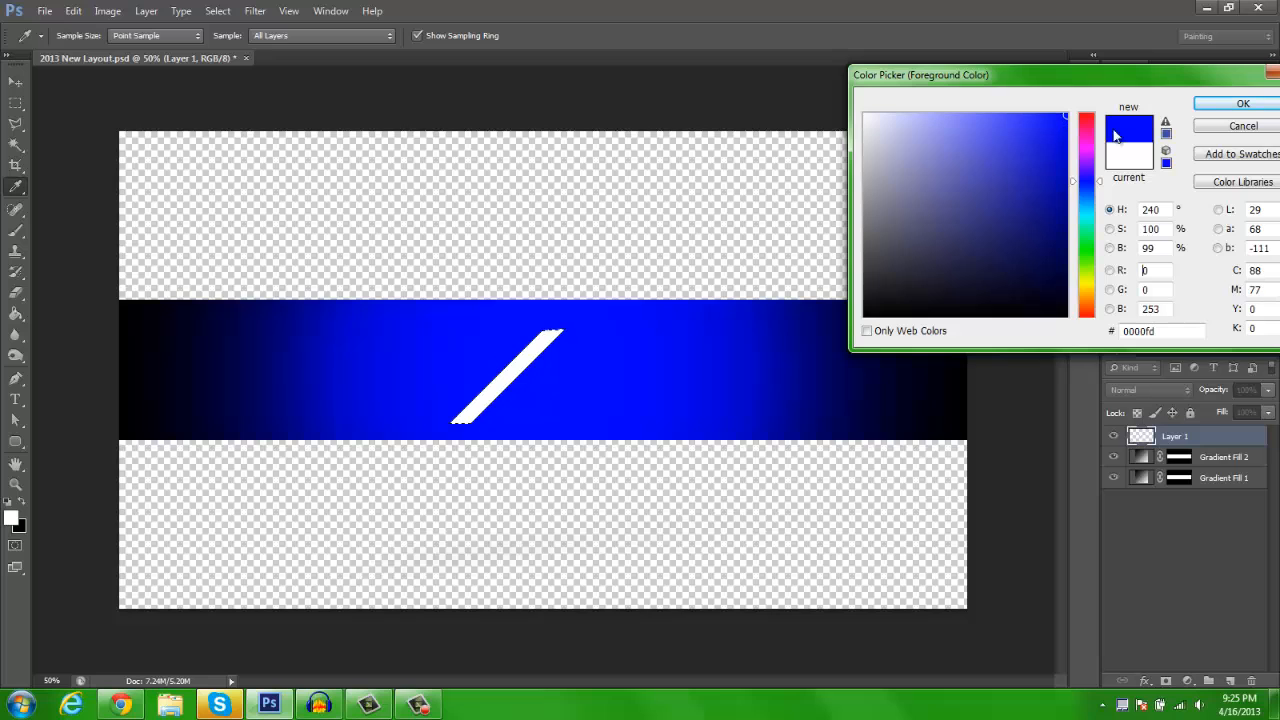
click(1085, 199)
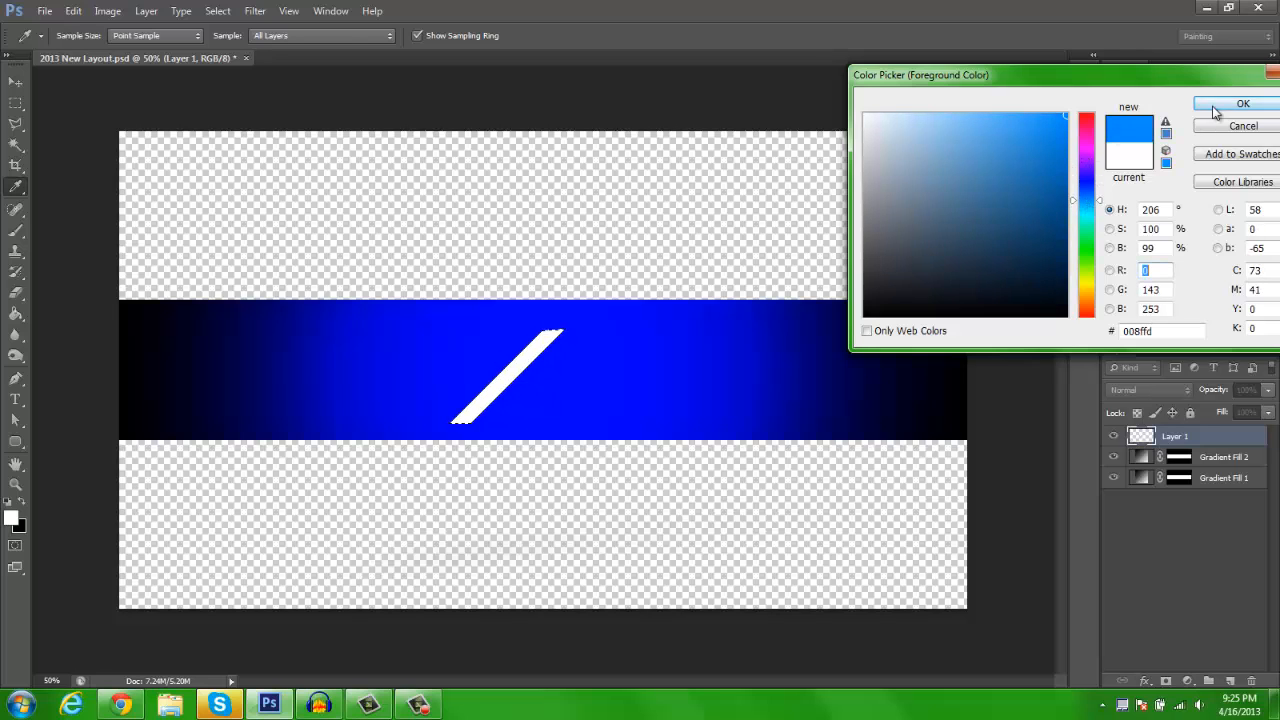
click(1243, 103)
click(514, 377)
click(16, 82)
key(ctrl+d)
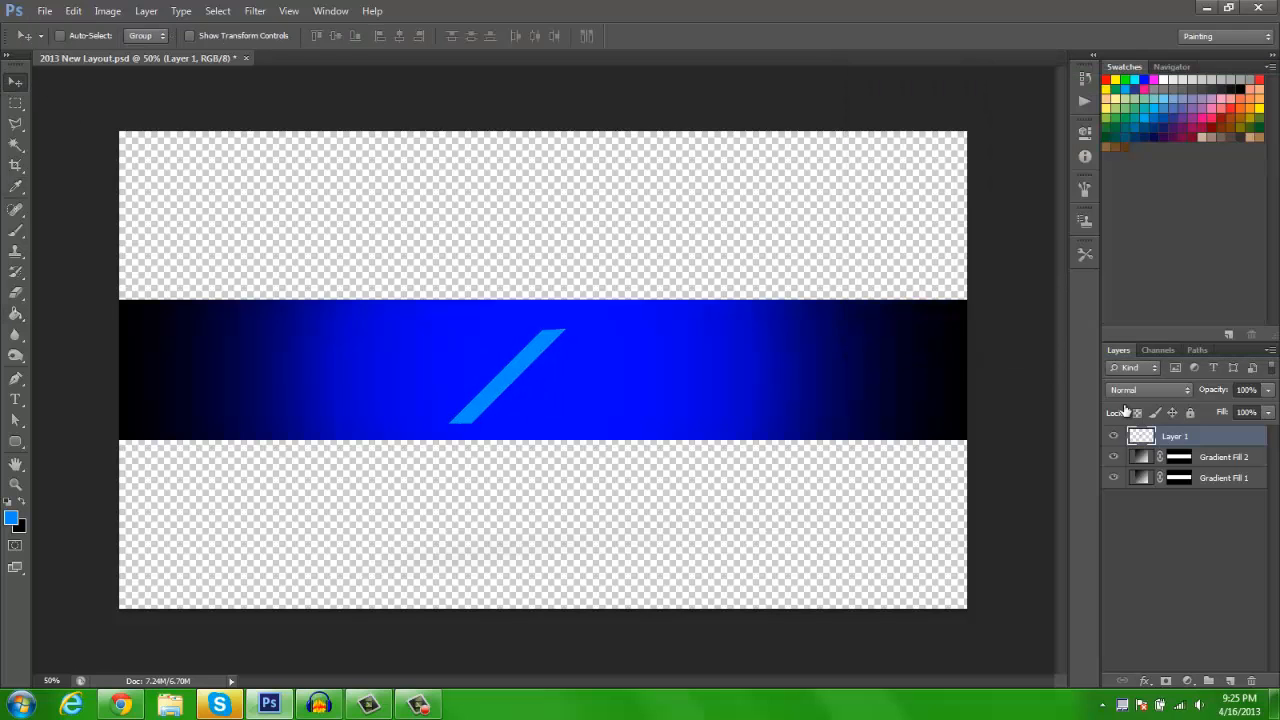
- Try the Screen, Overlay and Color Dodge blend modes on the stripe layer and settle on Linear Dodge (Add)
click(1150, 389)
click(1130, 136)
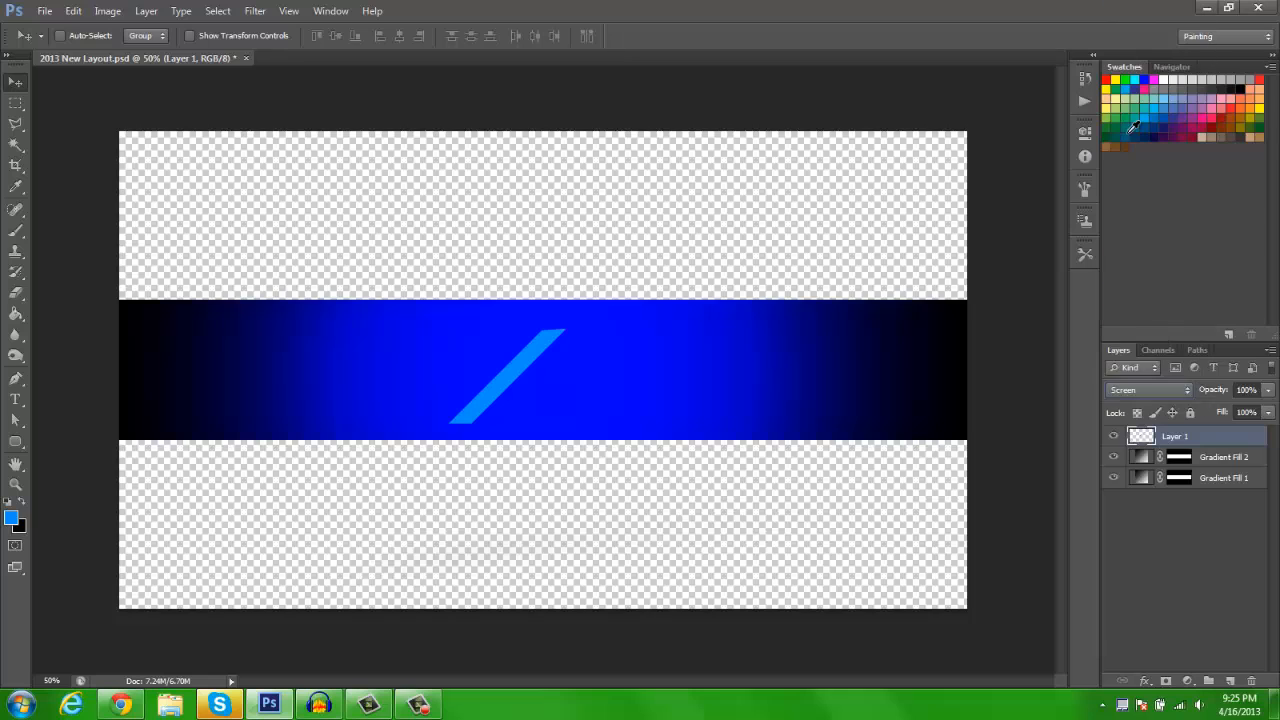
click(1160, 390)
click(1140, 222)
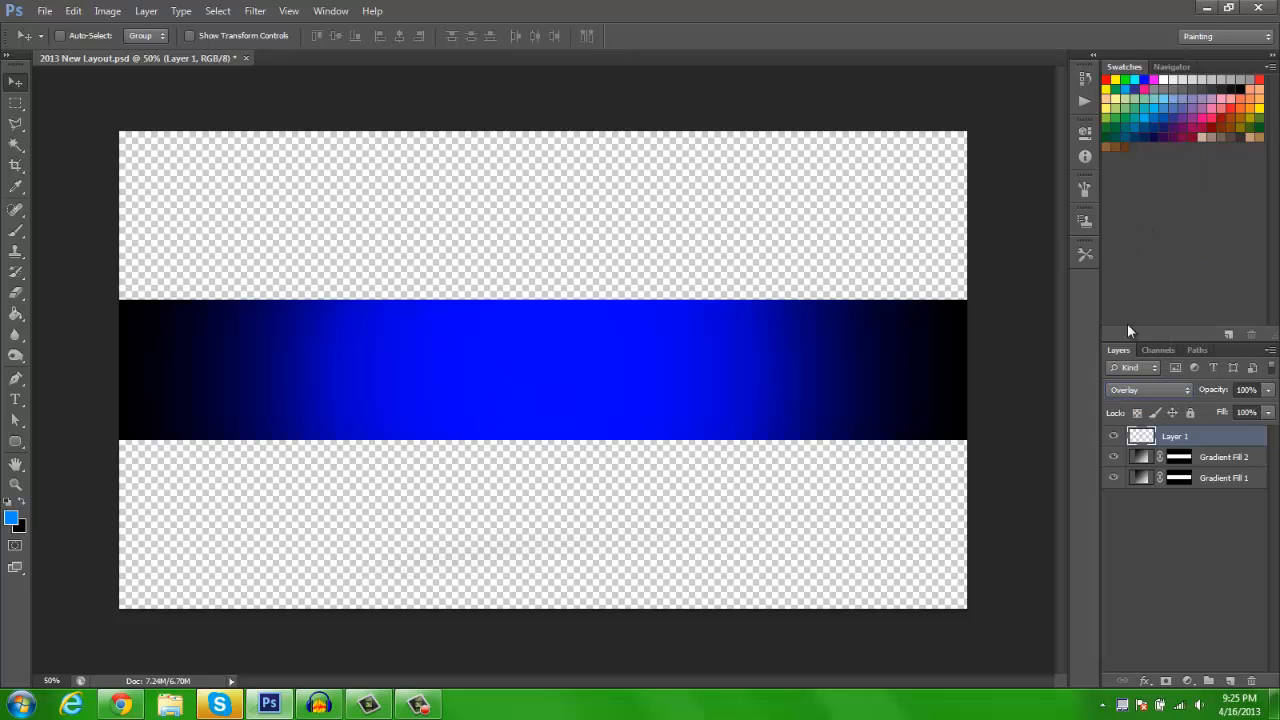
scroll(1145, 395, up, 3)
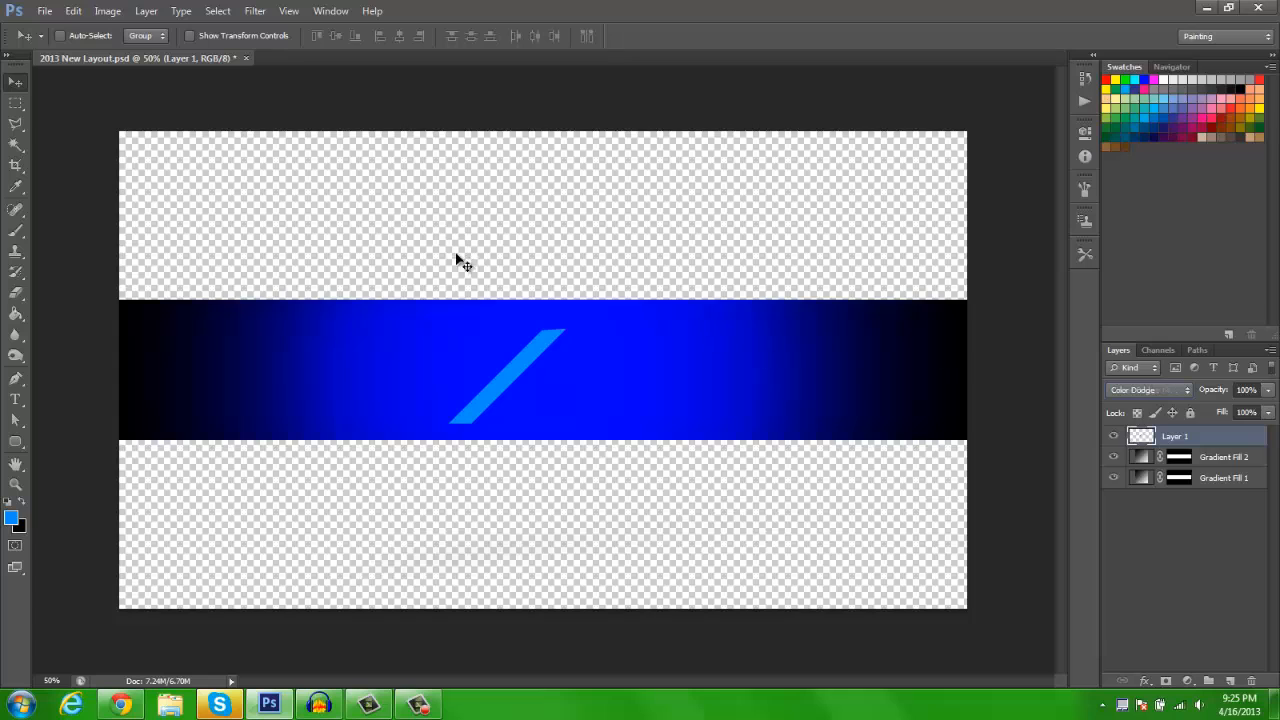
key(Down)
click(1146, 400)
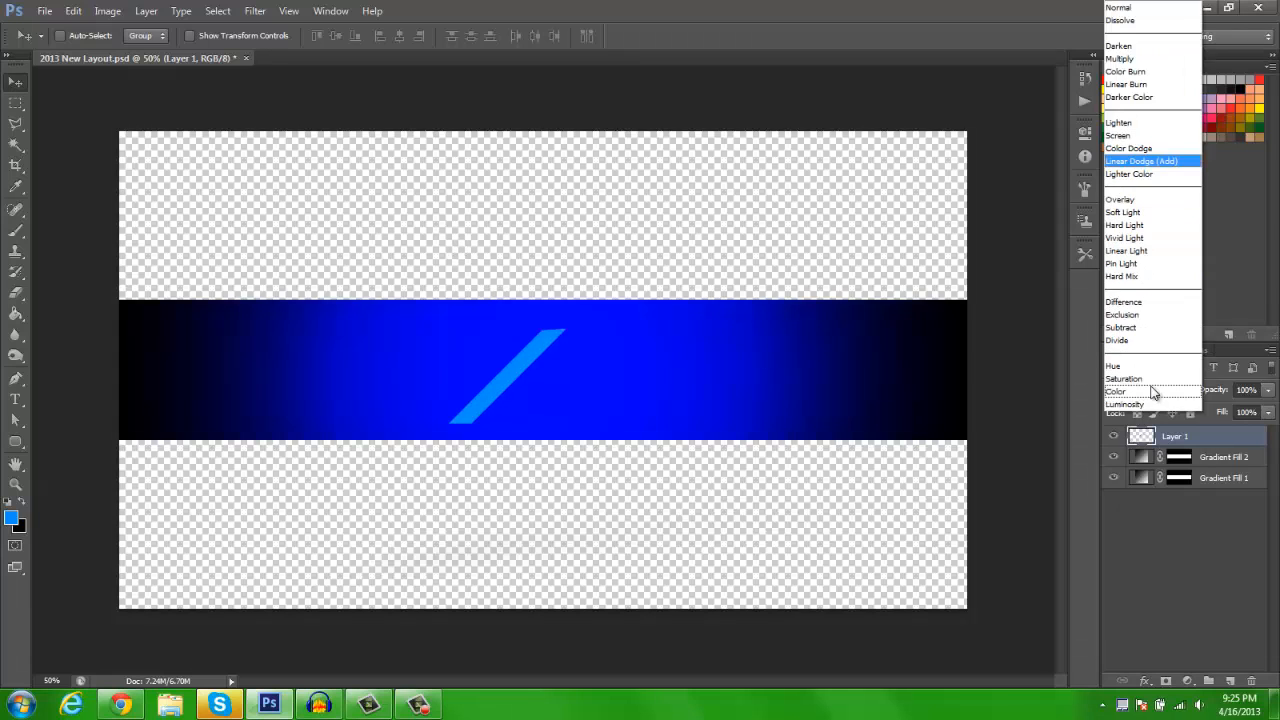
click(1153, 541)
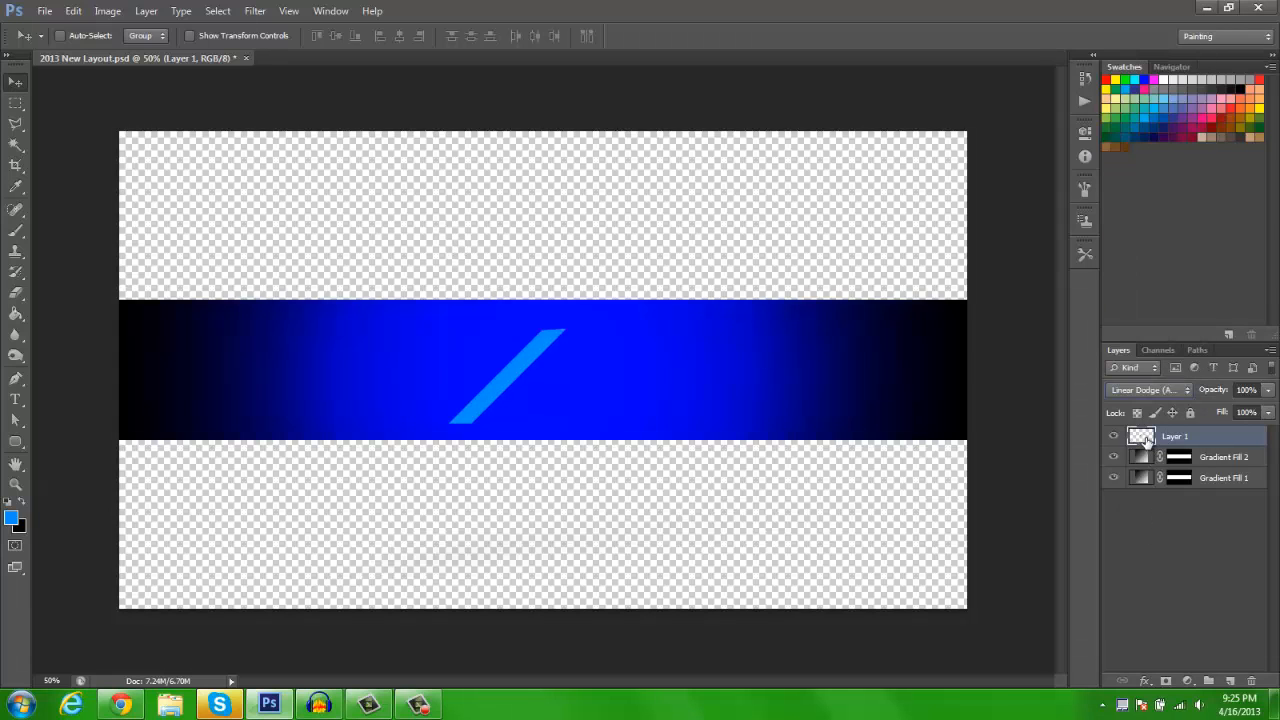
- Make five copies of the blue stripe and arrange them as a staggered, overlapping diagonal cluster left of the band's center
drag(505, 376, 393, 372)
mouse_move(433, 410)
mouse_down()
mouse_move(477, 376)
mouse_move(466, 363)
mouse_move(489, 363)
mouse_move(520, 326)
mouse_move(437, 394)
mouse_move(434, 417)
mouse_move(443, 393)
mouse_up()
drag(443, 392, 498, 372)
ctrl+click(492, 375)
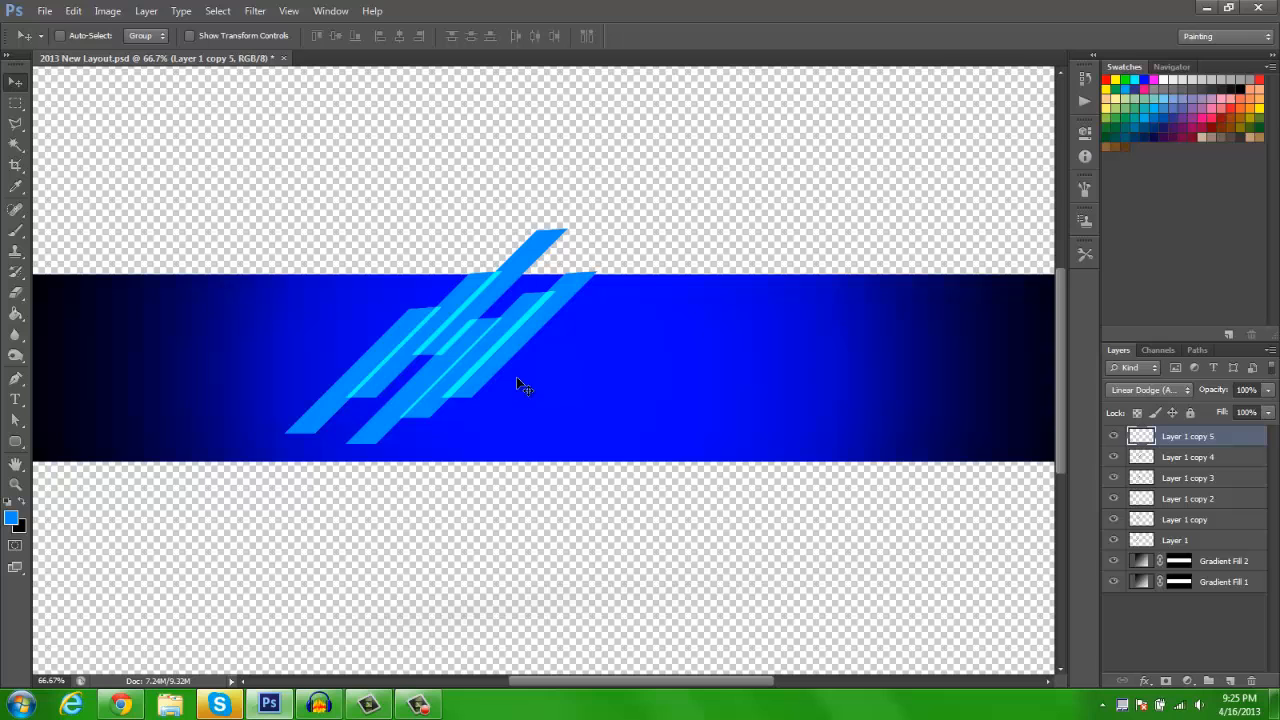
- Merge Layer 1 and its five stripe copies into a single layer and duplicate the merged layer
shift+click(1162, 457)
shift+click(1164, 478)
shift+click(1165, 498)
shift+click(1166, 519)
shift+click(1168, 540)
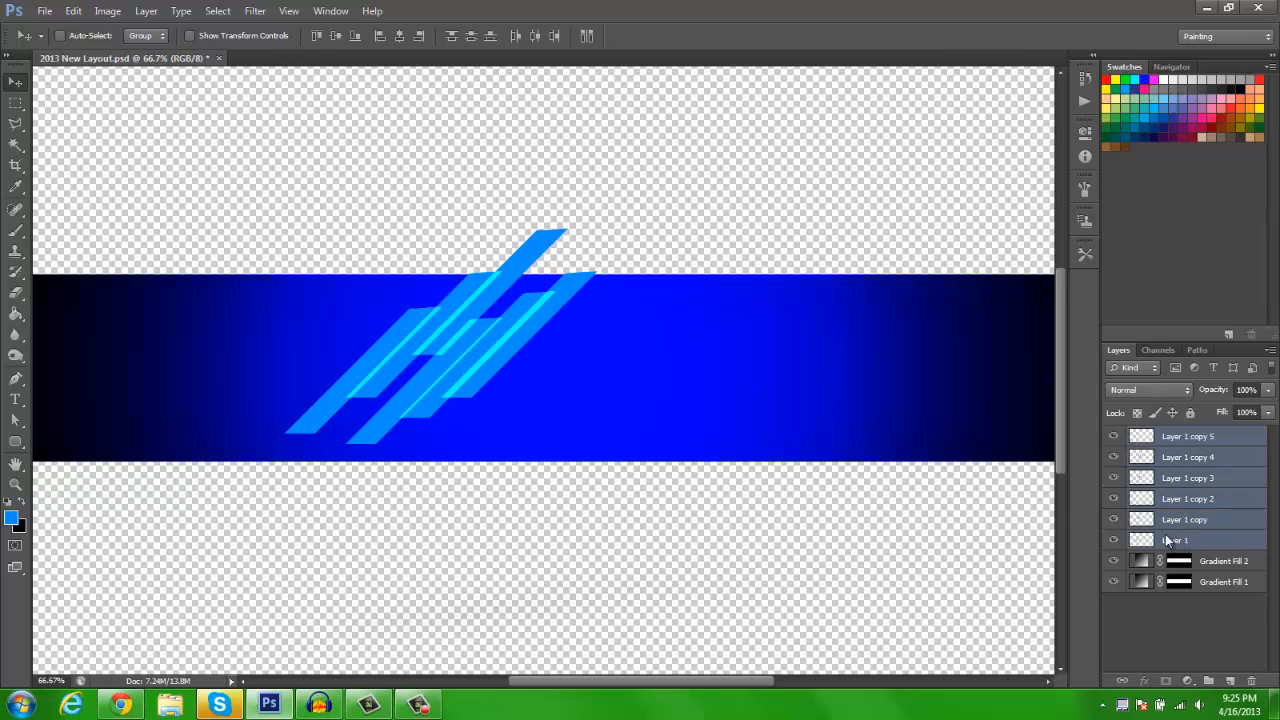
key(ctrl+e)
key(ctrl+minus)
key(ctrl+j)
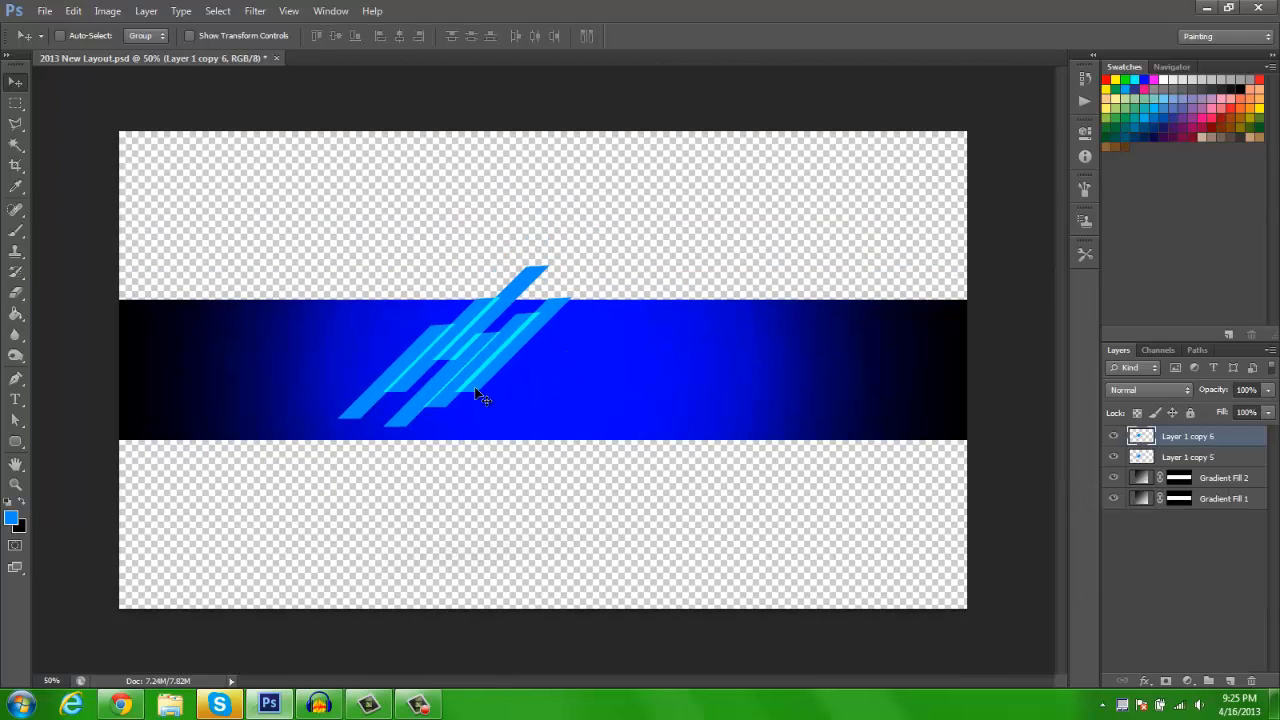
- Place two copies of the merged stripe cluster farther right along the band and set both copies to Linear Dodge (Add)
drag(477, 391, 683, 371)
key(ctrl+j)
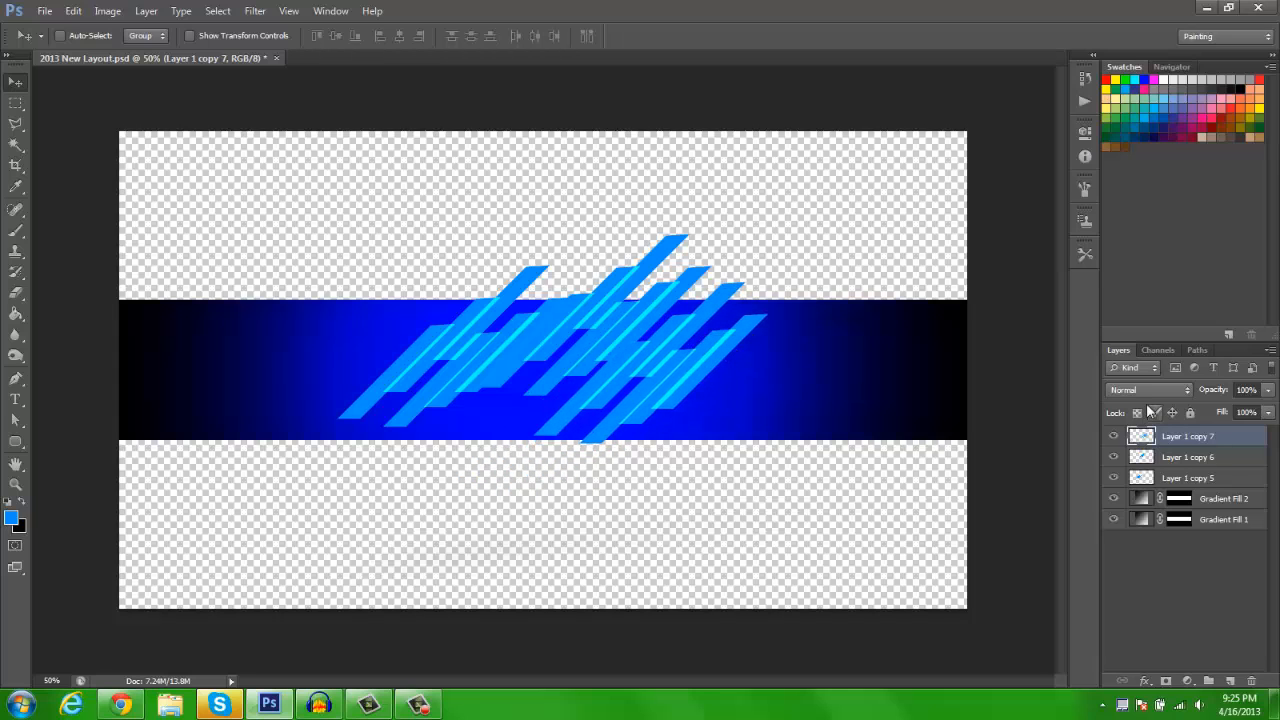
click(1166, 457)
click(1150, 390)
click(1138, 166)
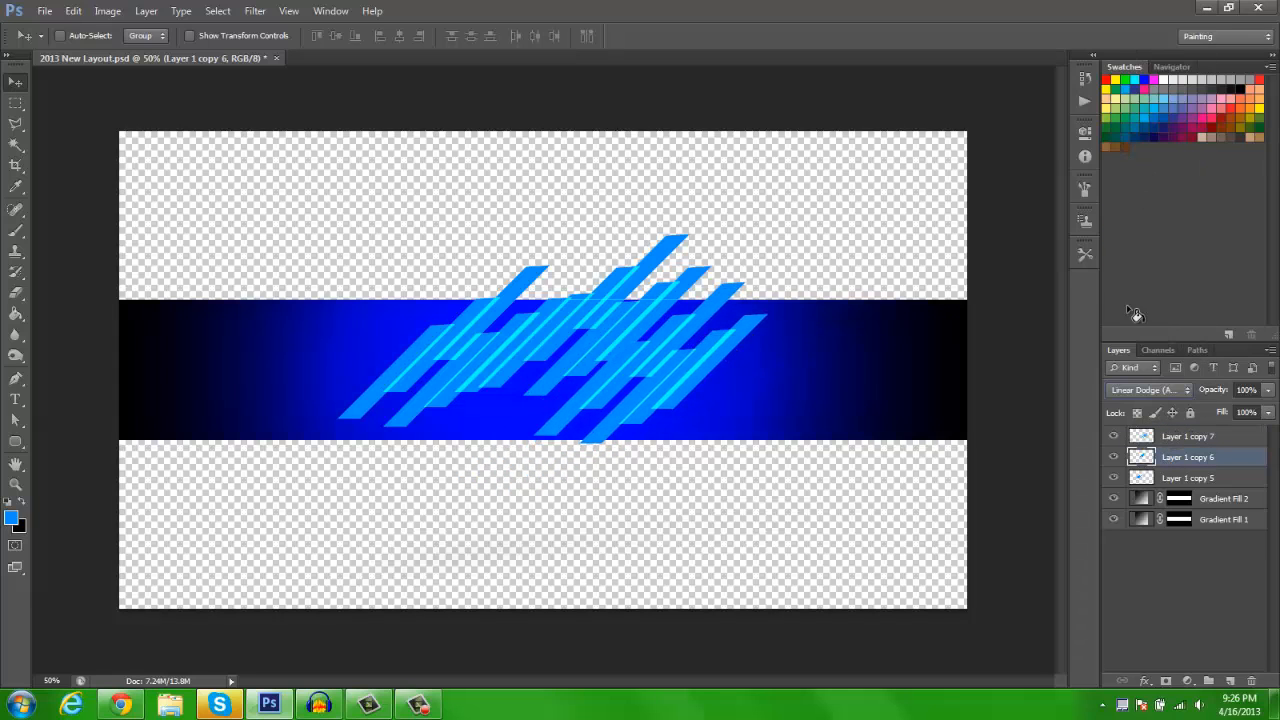
click(1176, 440)
click(1150, 390)
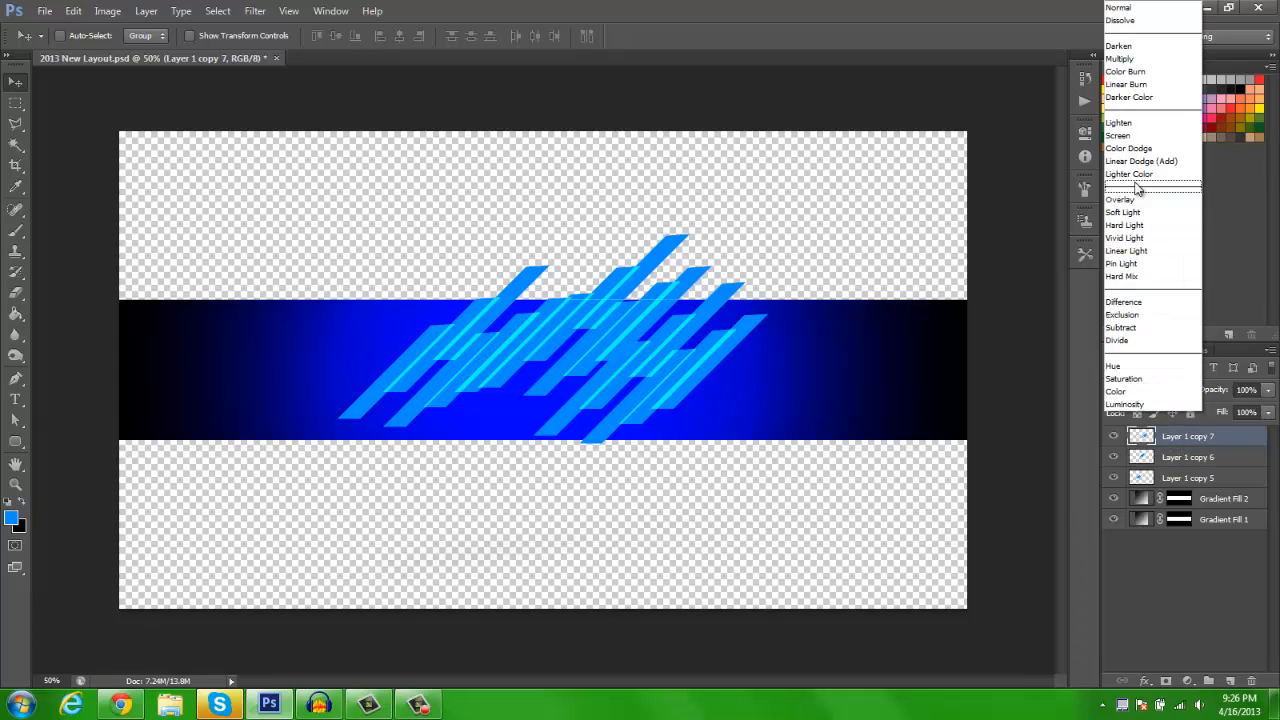
click(1138, 166)
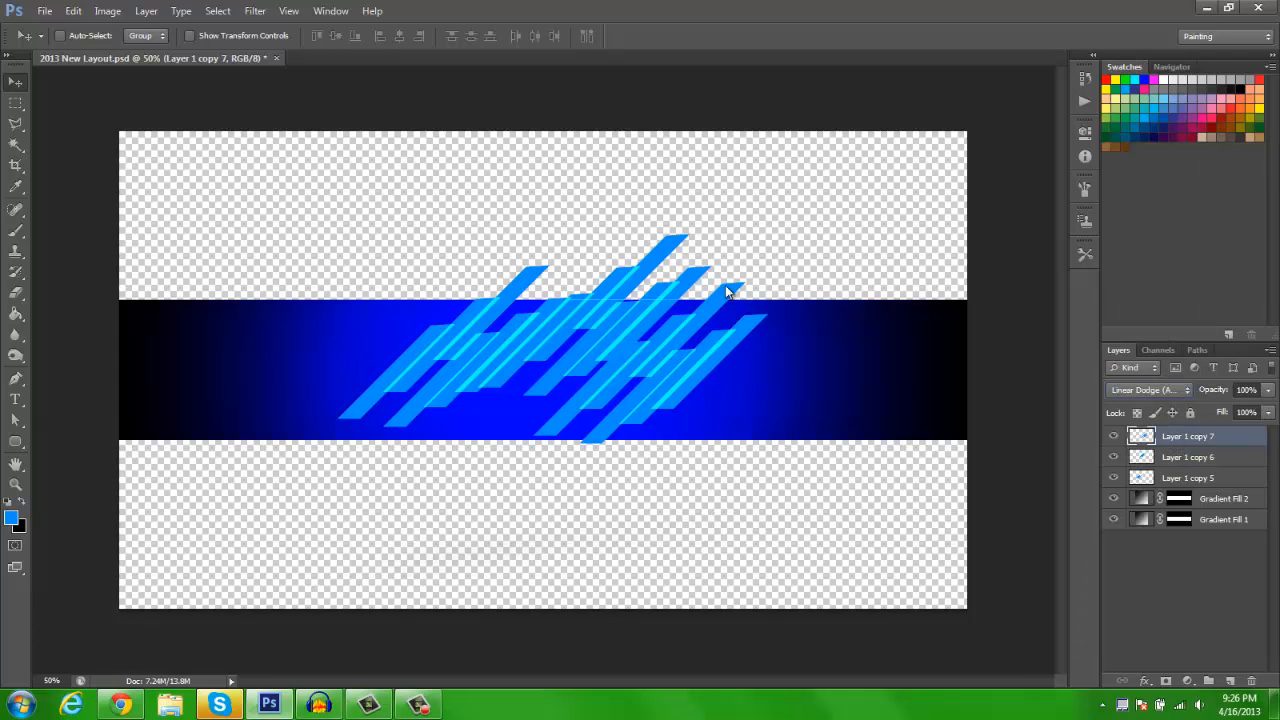
- Move the three stripe clusters together toward the band's left side, merge them, and set the merged layer to Linear Dodge (Add)
shift+click(1168, 457)
shift+click(1164, 478)
drag(595, 402, 543, 436)
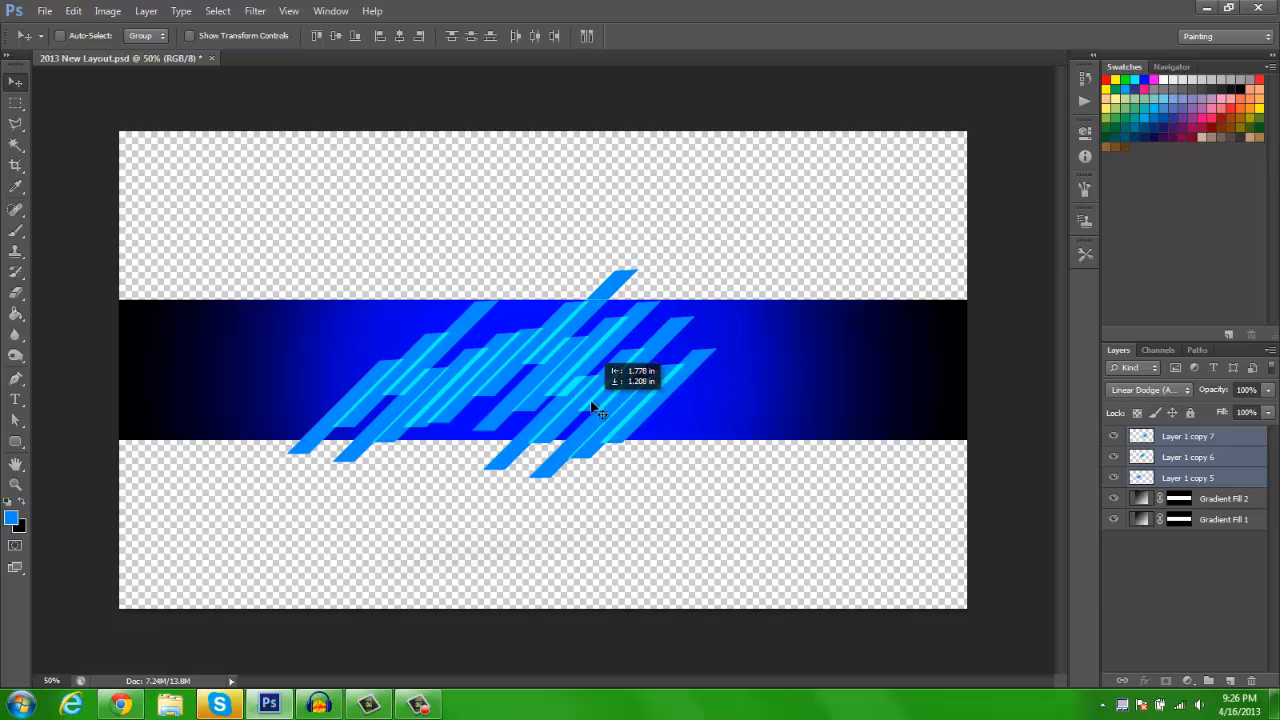
key(ctrl+e)
click(1165, 390)
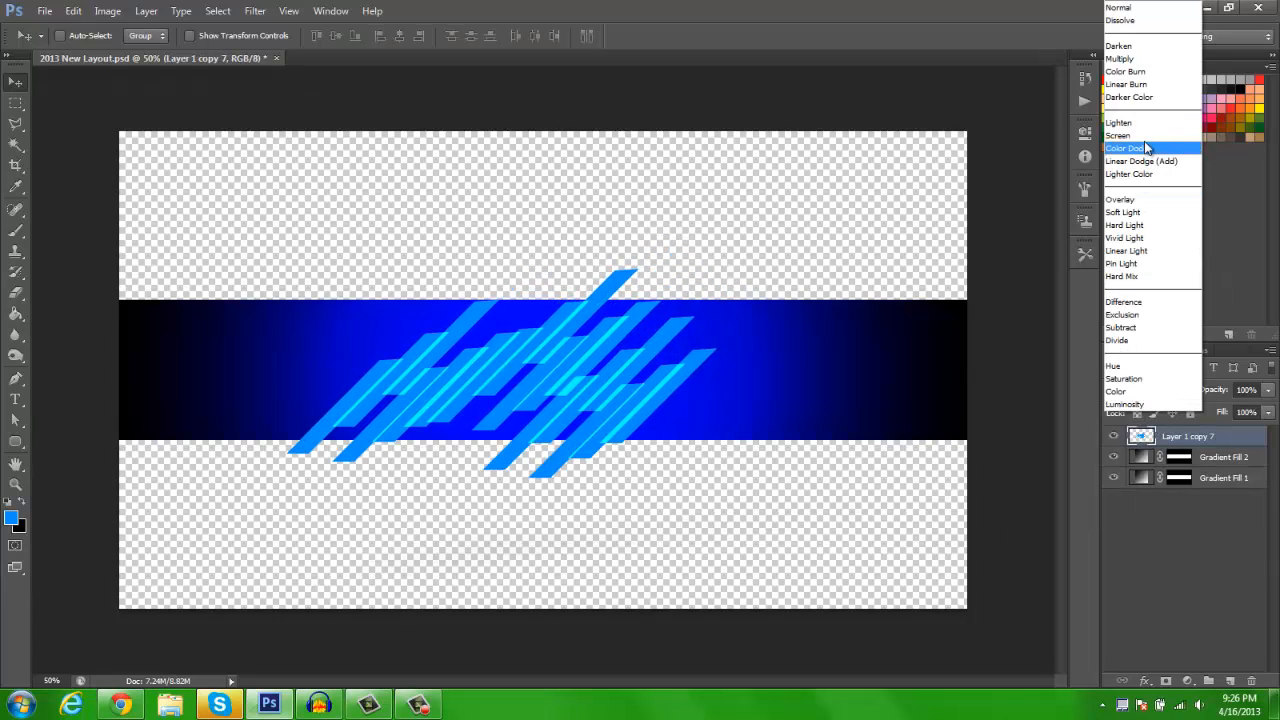
click(1138, 164)
drag(604, 419, 504, 408)
- Duplicate the merged stripes, rotate the copy 180 degrees, and position it over the right half of the band
alt+drag(464, 404, 763, 415)
key(ctrl+t)
shift+drag(482, 254, 902, 505)
key(Return)
drag(727, 420, 767, 364)
- Merge both stripe layers into one with Linear Dodge (Add) blending and shift the result slightly left
shift+click(1184, 458)
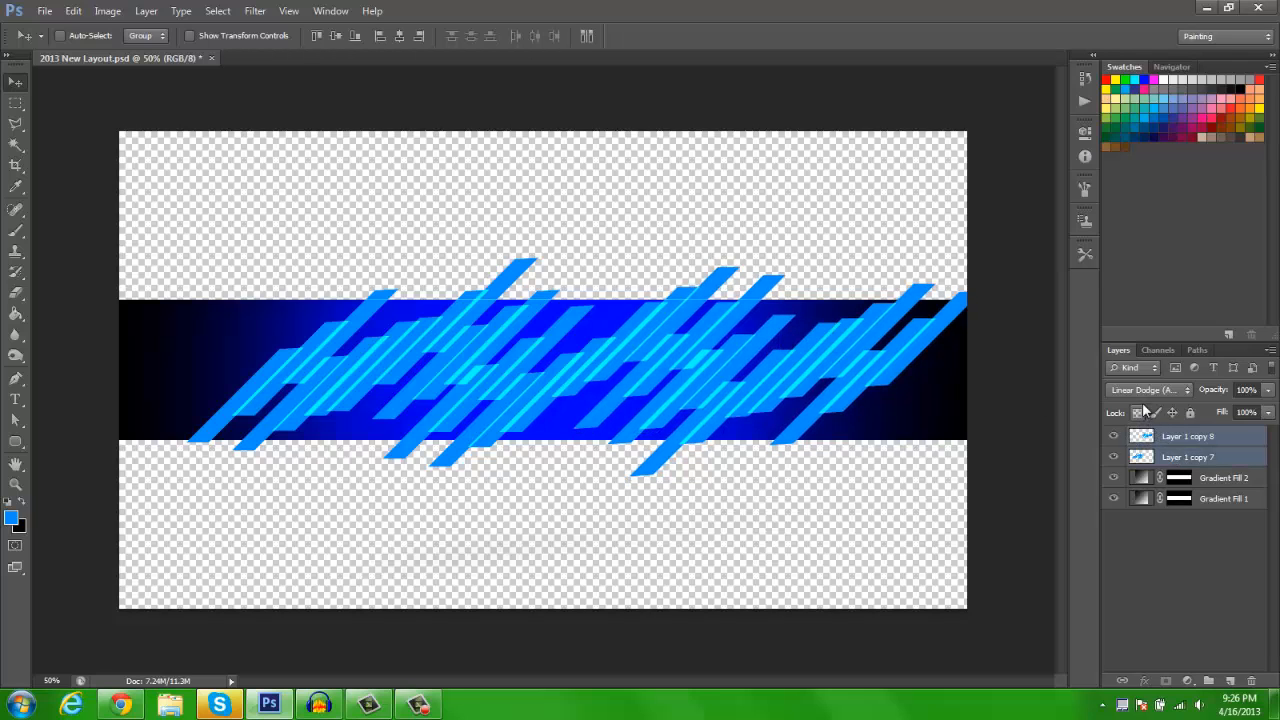
key(ctrl+e)
click(1144, 395)
click(1142, 163)
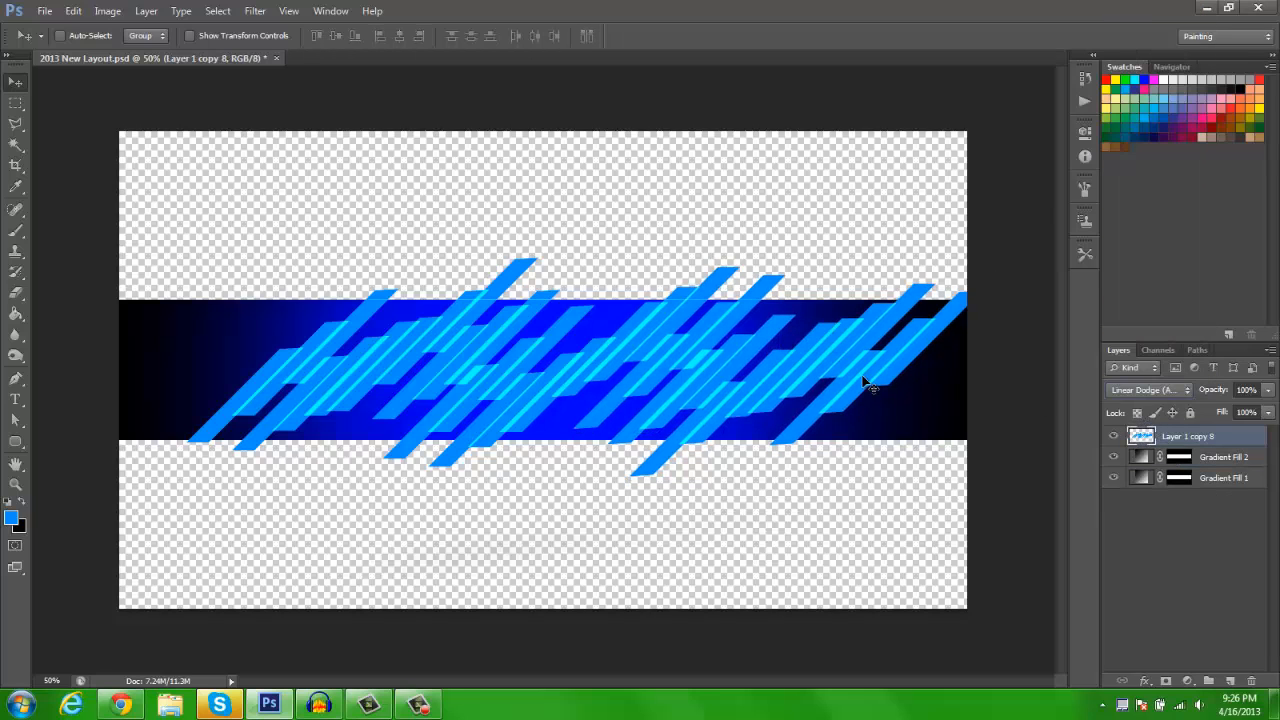
drag(865, 383, 835, 383)
- Using the guides, delete the stripe parts that extend above and below the band, and hide the guides again
key(ctrl+semicolon)
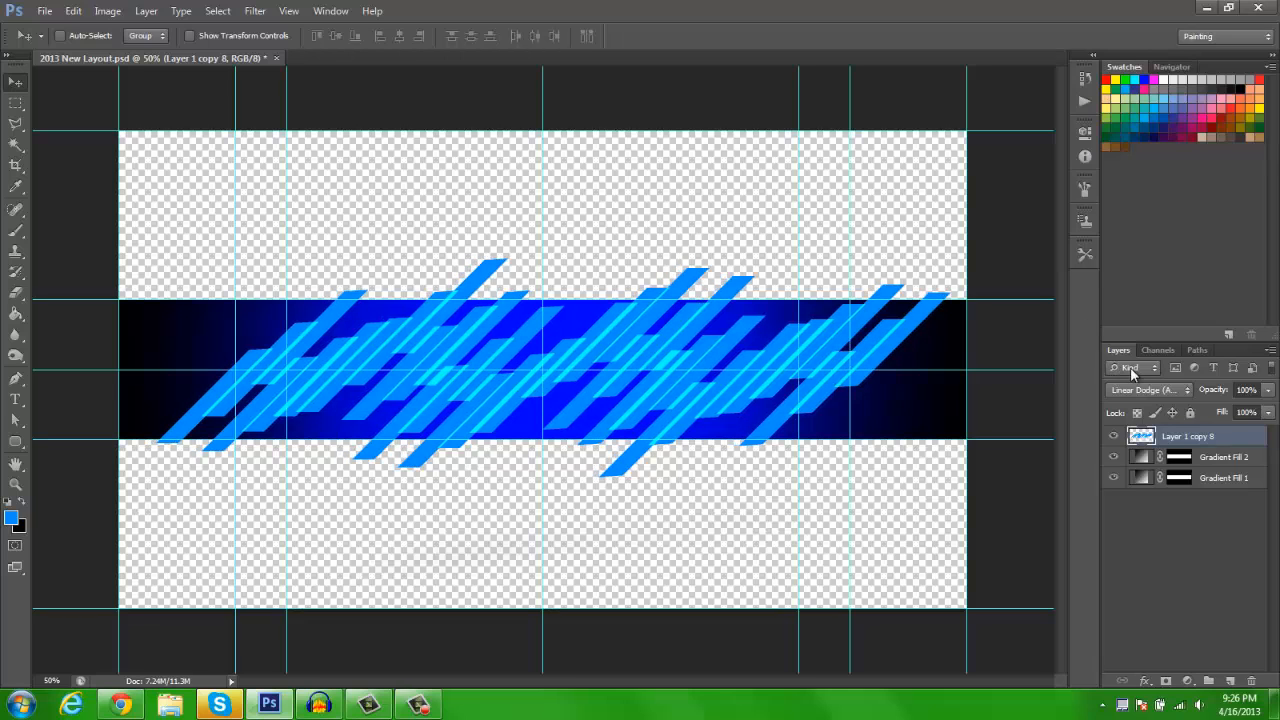
key(m)
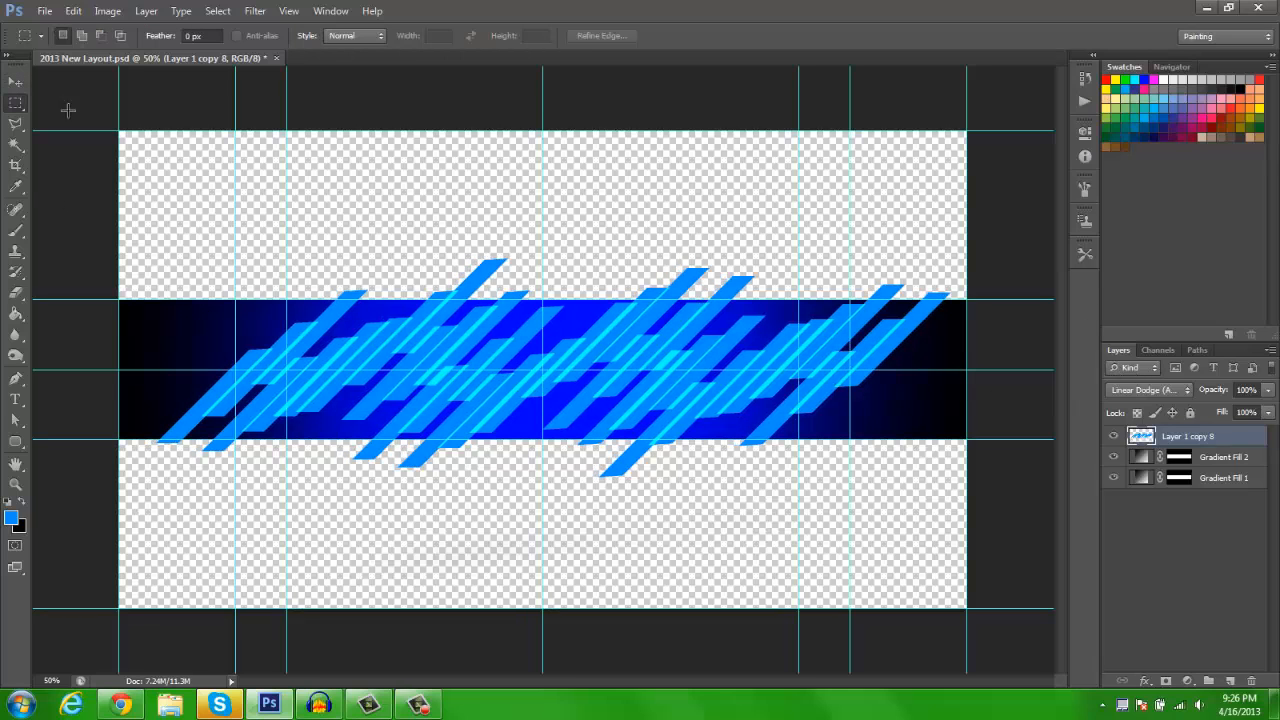
drag(66, 112, 1010, 293)
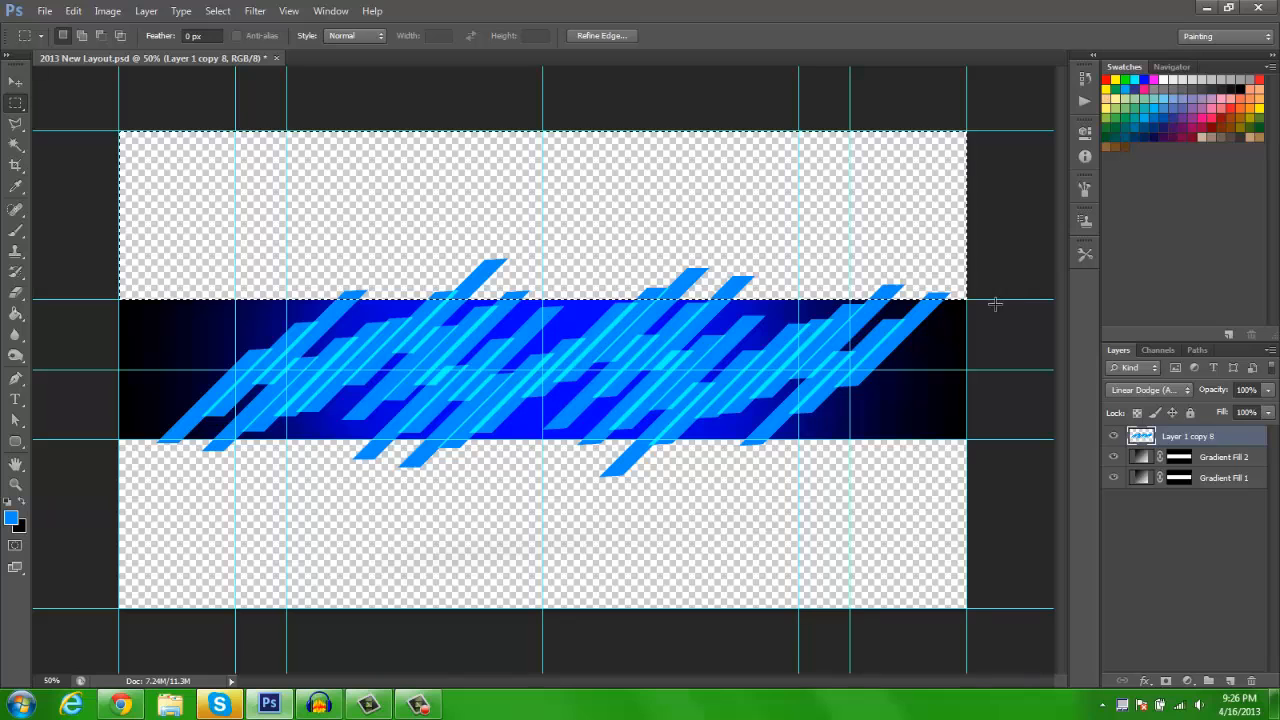
drag(449, 206, 457, 503)
key(ctrl+d)
key(v)
key(ctrl+semicolon)
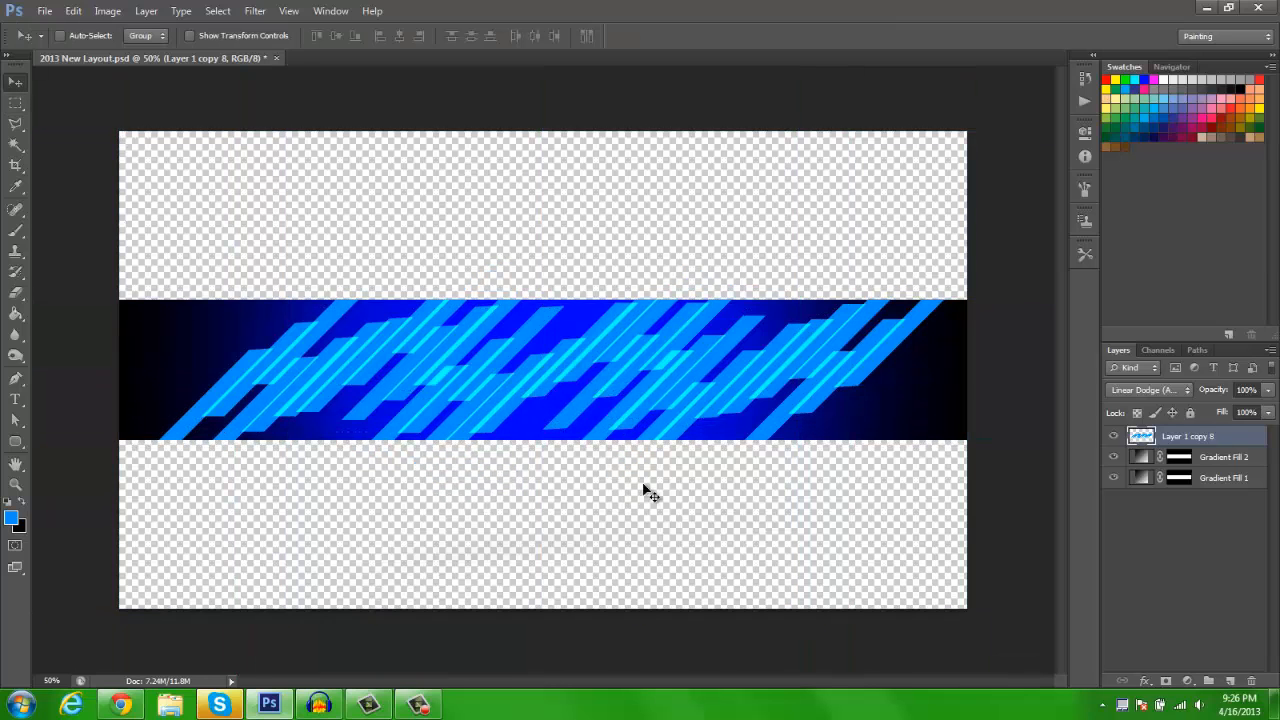
- Lower the stripe layer's opacity to 15% and fade the stripes toward both ends of the band with a 25% opacity Eraser
drag(1268, 392, 1200, 415)
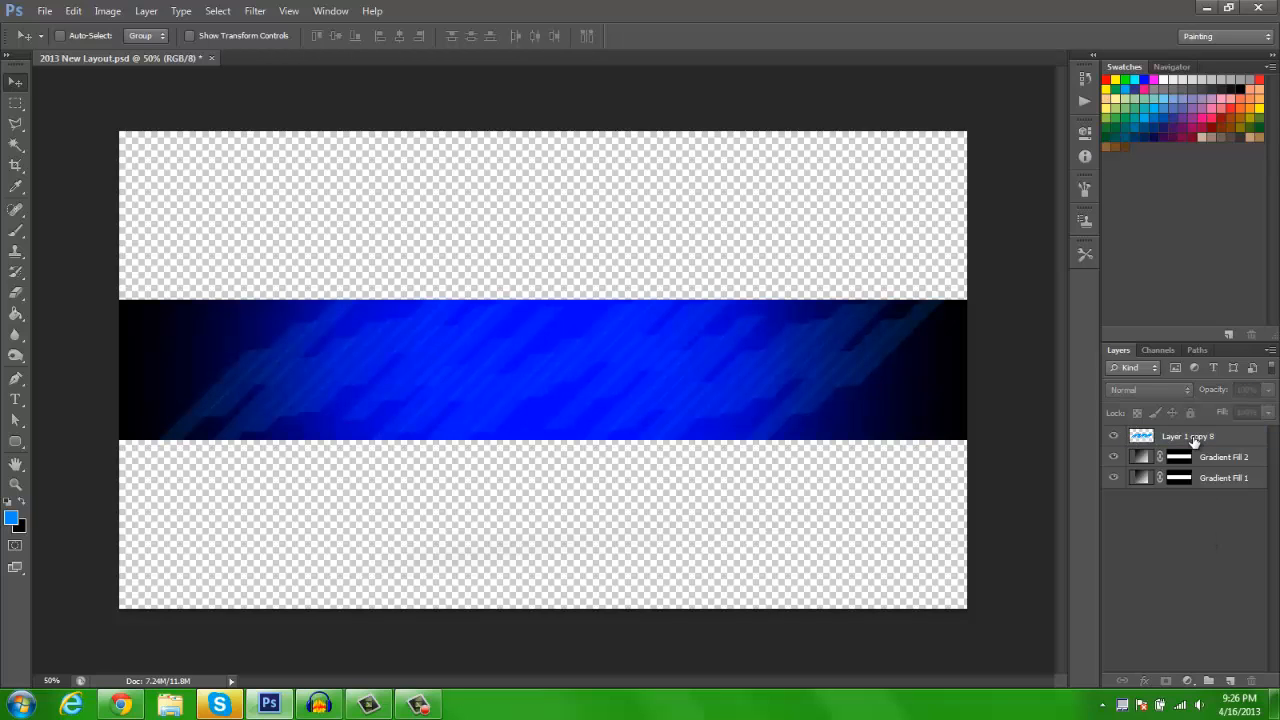
key(e)
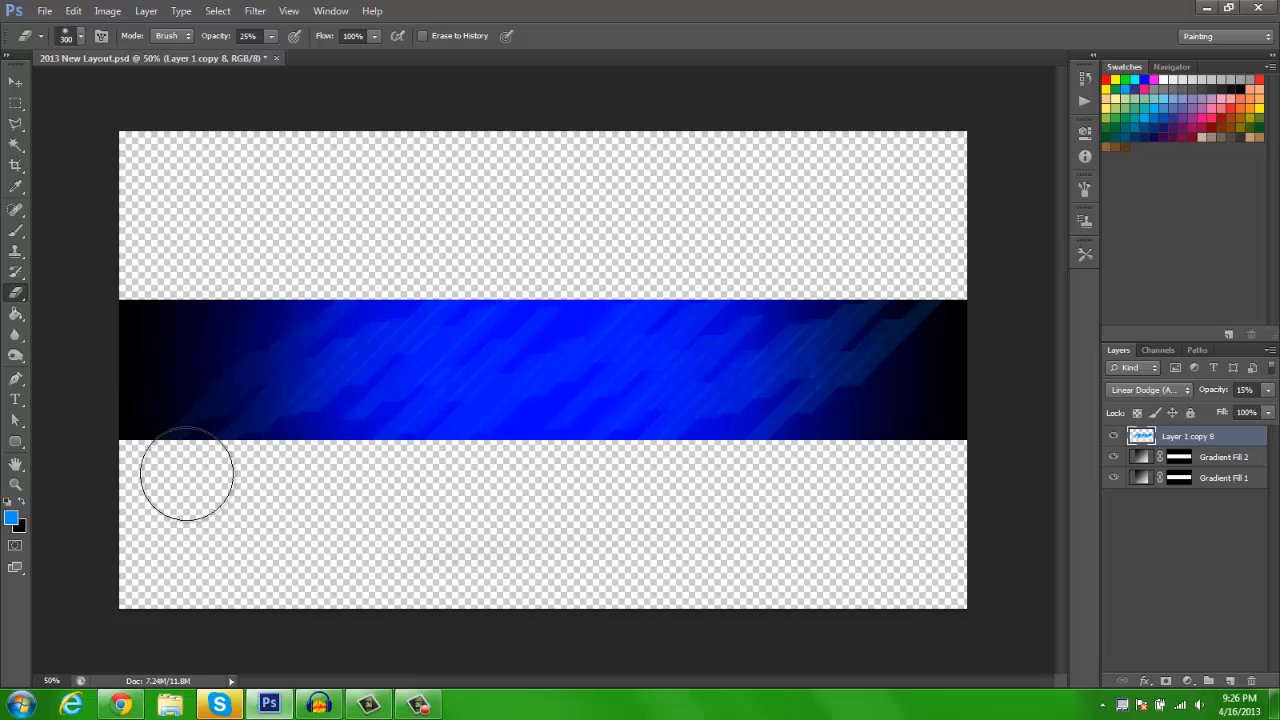
mouse_move(928, 257)
mouse_down()
mouse_move(861, 206)
mouse_move(942, 229)
mouse_move(888, 456)
mouse_move(897, 351)
mouse_move(953, 356)
mouse_move(898, 369)
mouse_move(861, 431)
mouse_move(828, 238)
mouse_move(788, 283)
mouse_move(800, 497)
mouse_move(784, 453)
mouse_move(686, 440)
mouse_move(771, 274)
mouse_move(930, 293)
mouse_up()
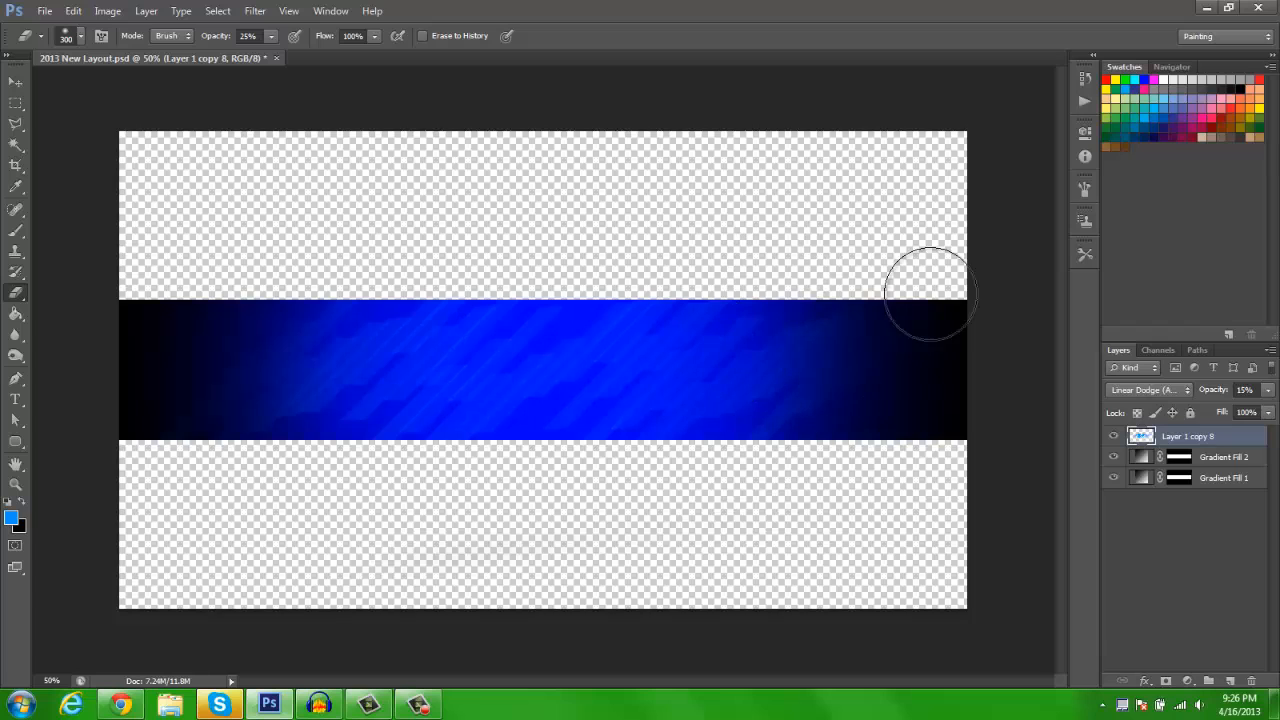
mouse_move(298, 407)
mouse_down()
mouse_move(333, 417)
mouse_move(272, 395)
mouse_move(177, 322)
mouse_move(260, 478)
mouse_move(383, 402)
mouse_up()
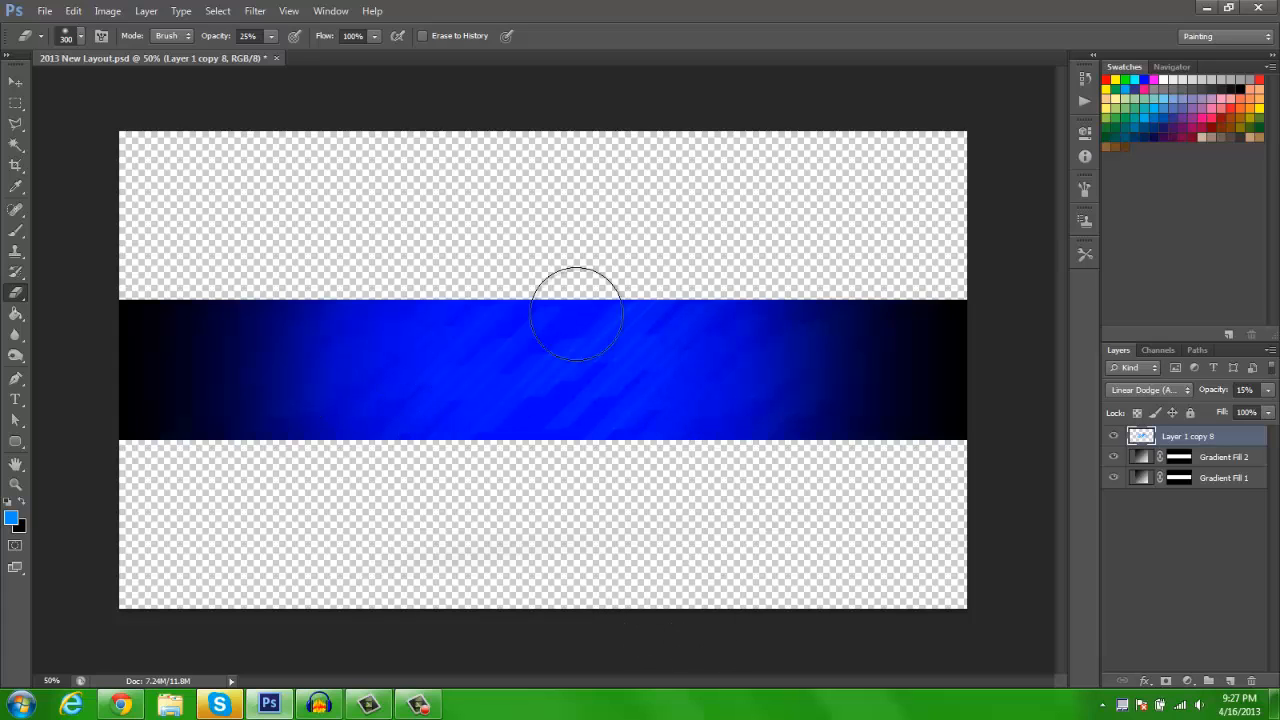
key(v)
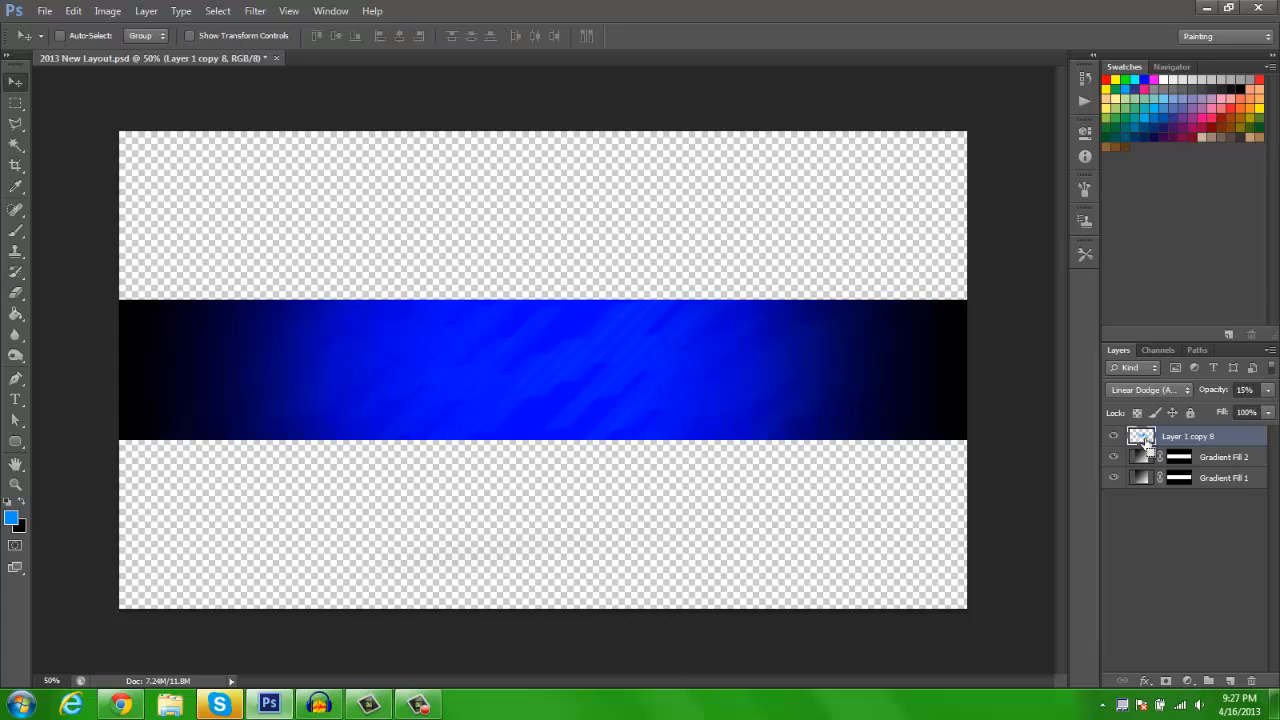
- Try a light-blue-to-transparent gradient inside the stripes' outline on a new layer, and discard that layer
ctrl+click(1143, 438)
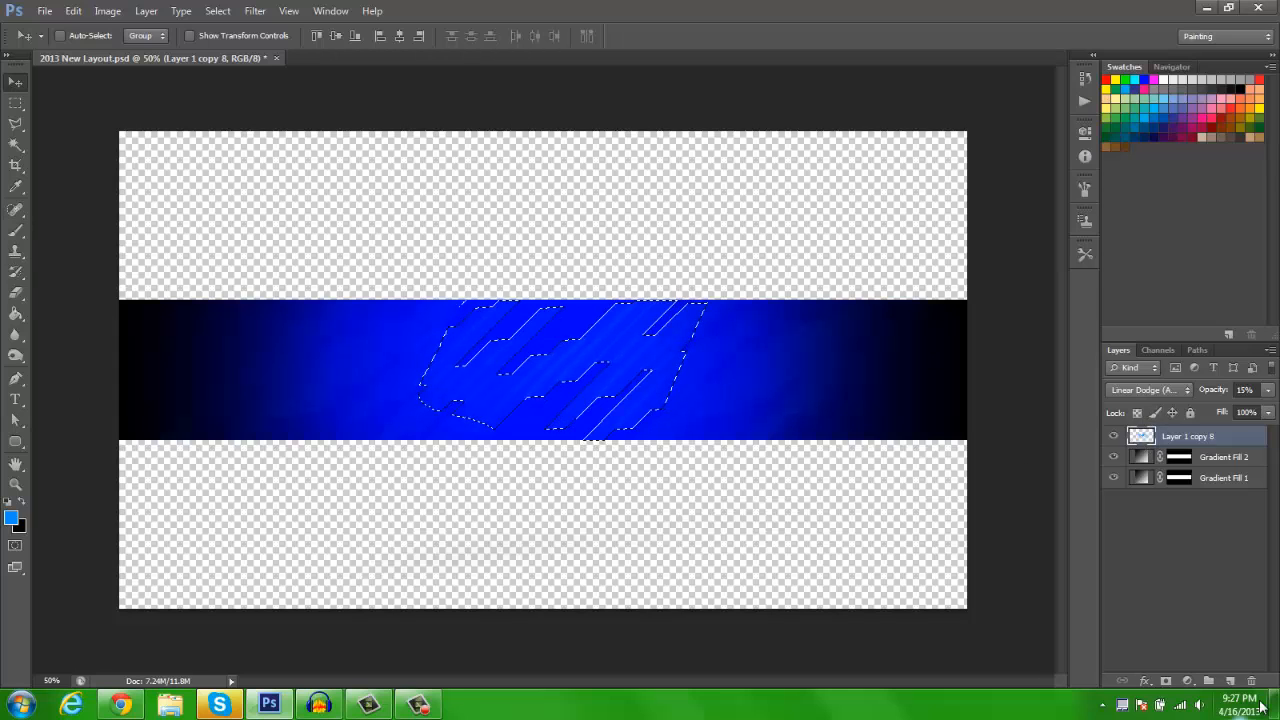
click(1231, 681)
click(15, 313)
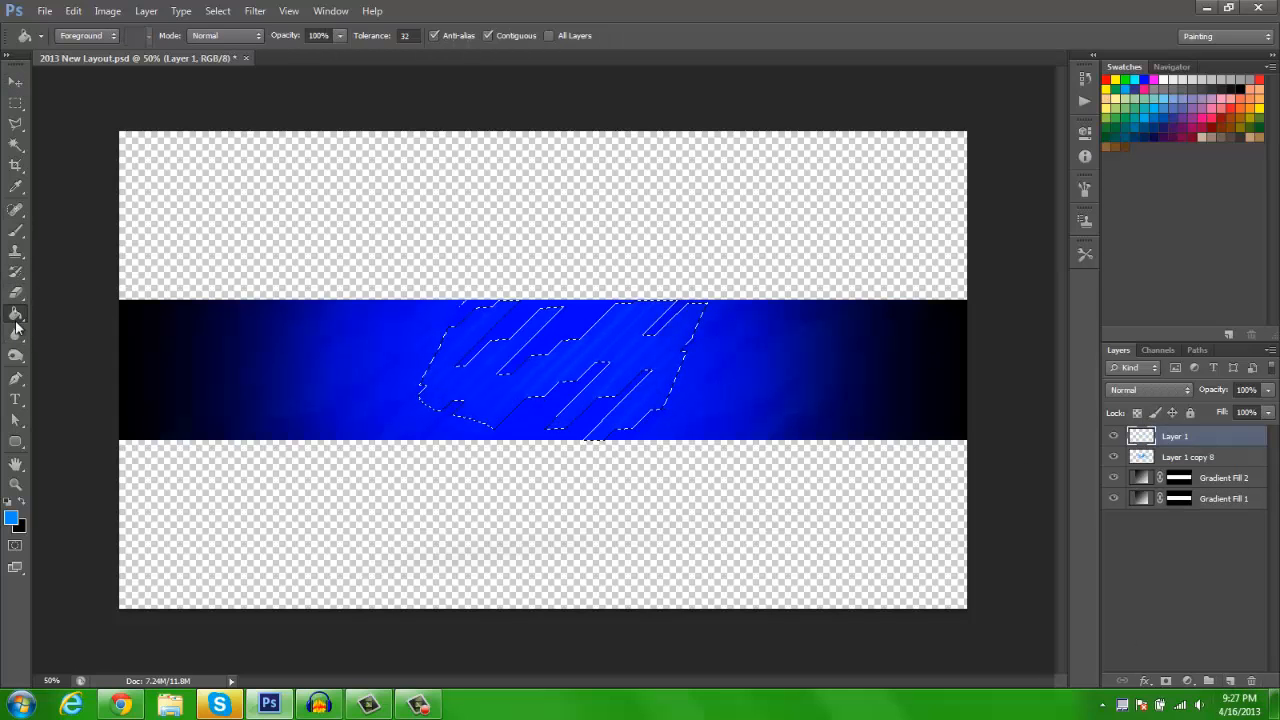
drag(18, 325, 70, 313)
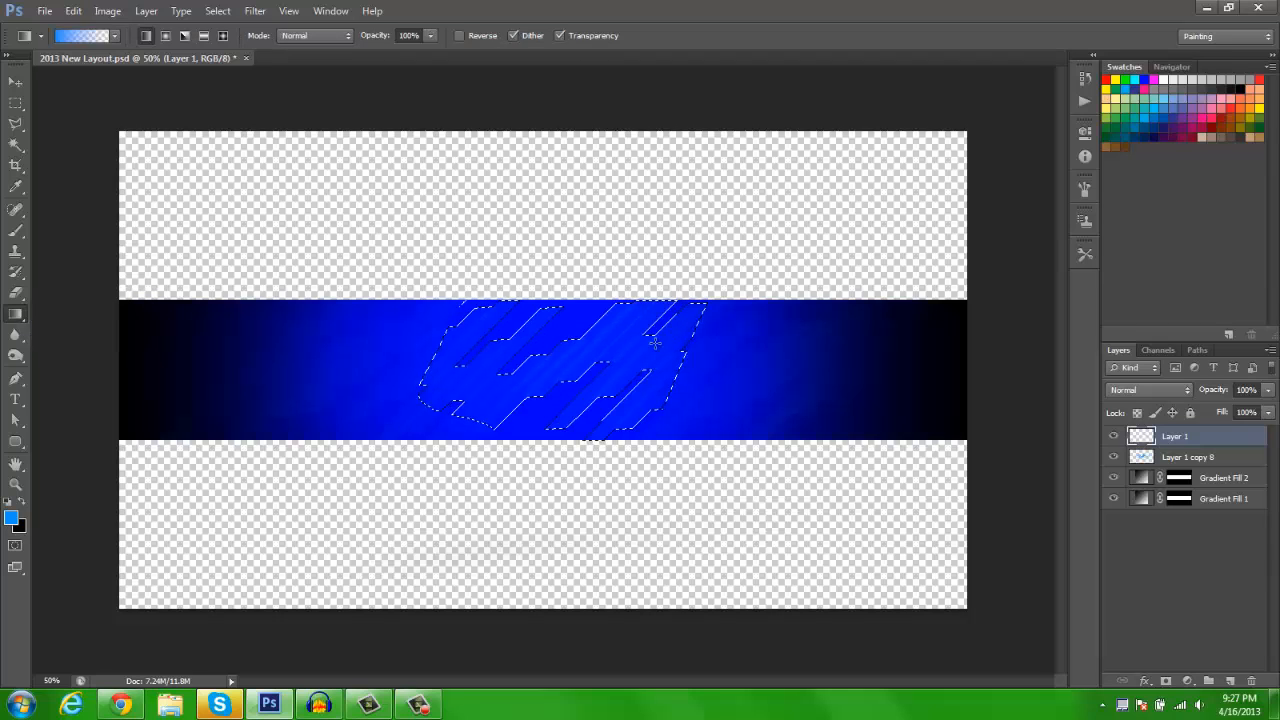
drag(610, 343, 800, 374)
key(ctrl+z)
key(ctrl+d)
key(Delete)
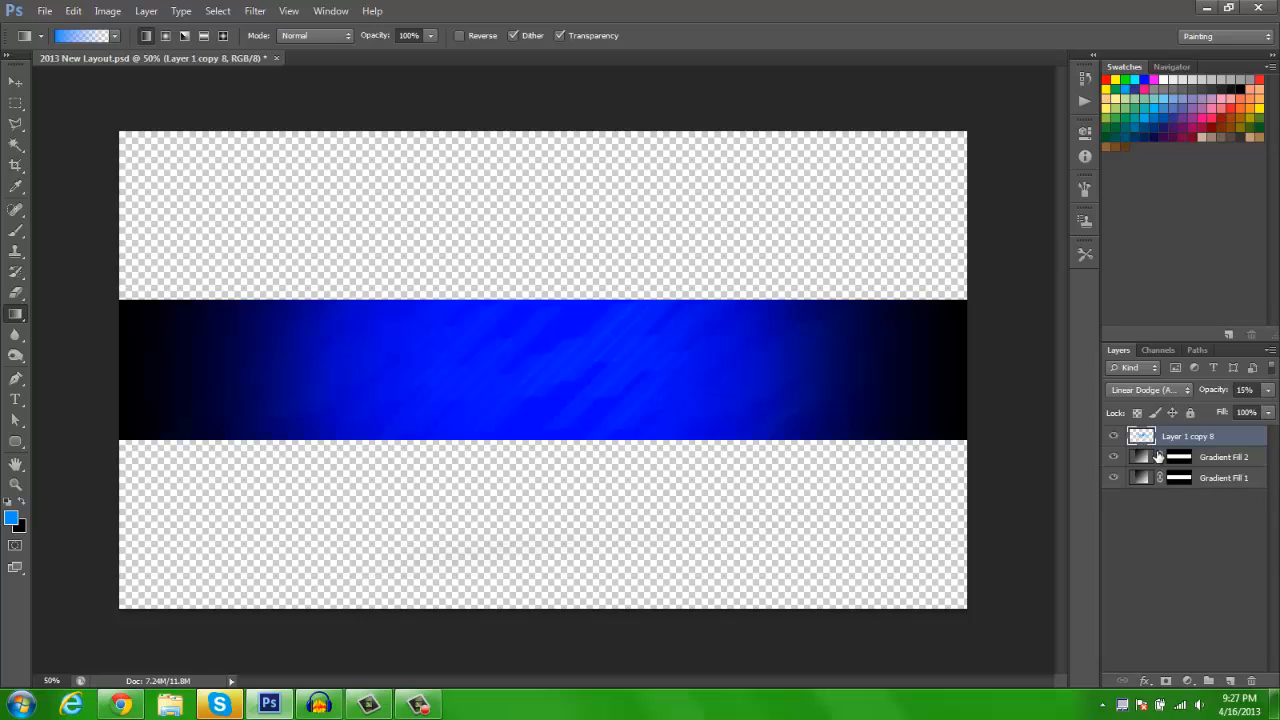
key(v)
click(1202, 516)
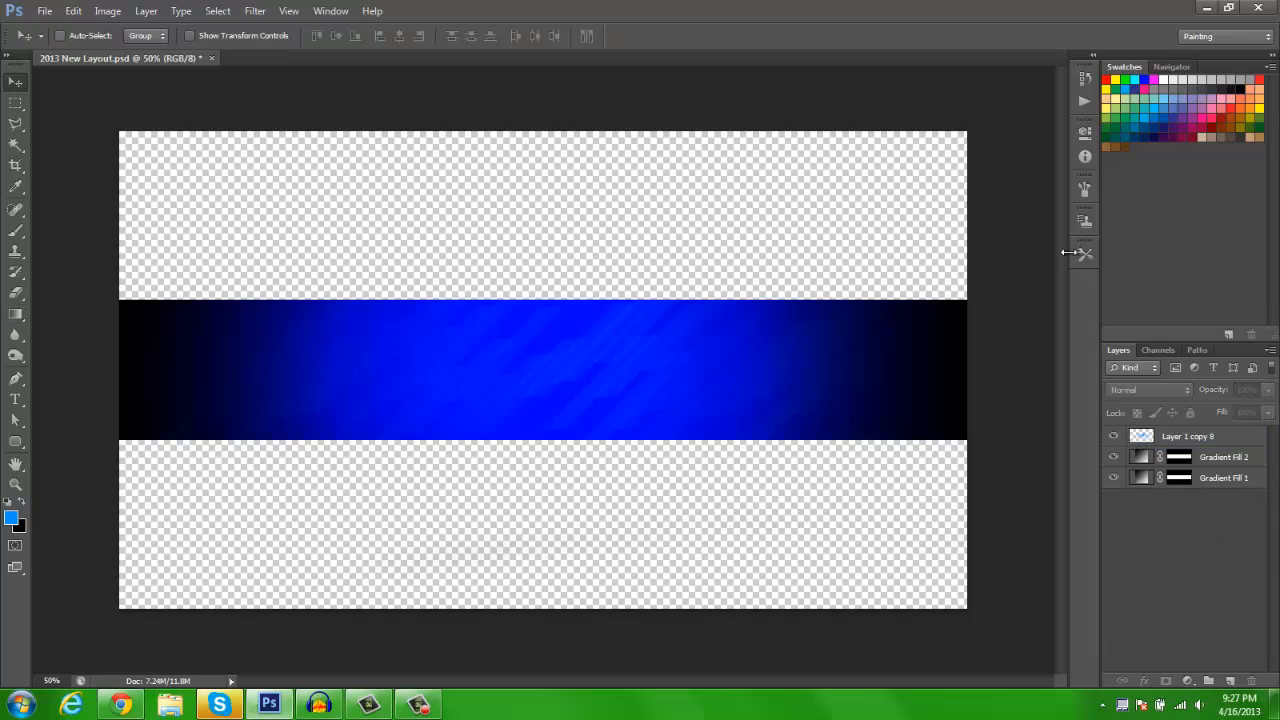
- Add a new layer above the stripes and draw a small closed hexagonal path near the band's center with the Pen tool
click(1178, 437)
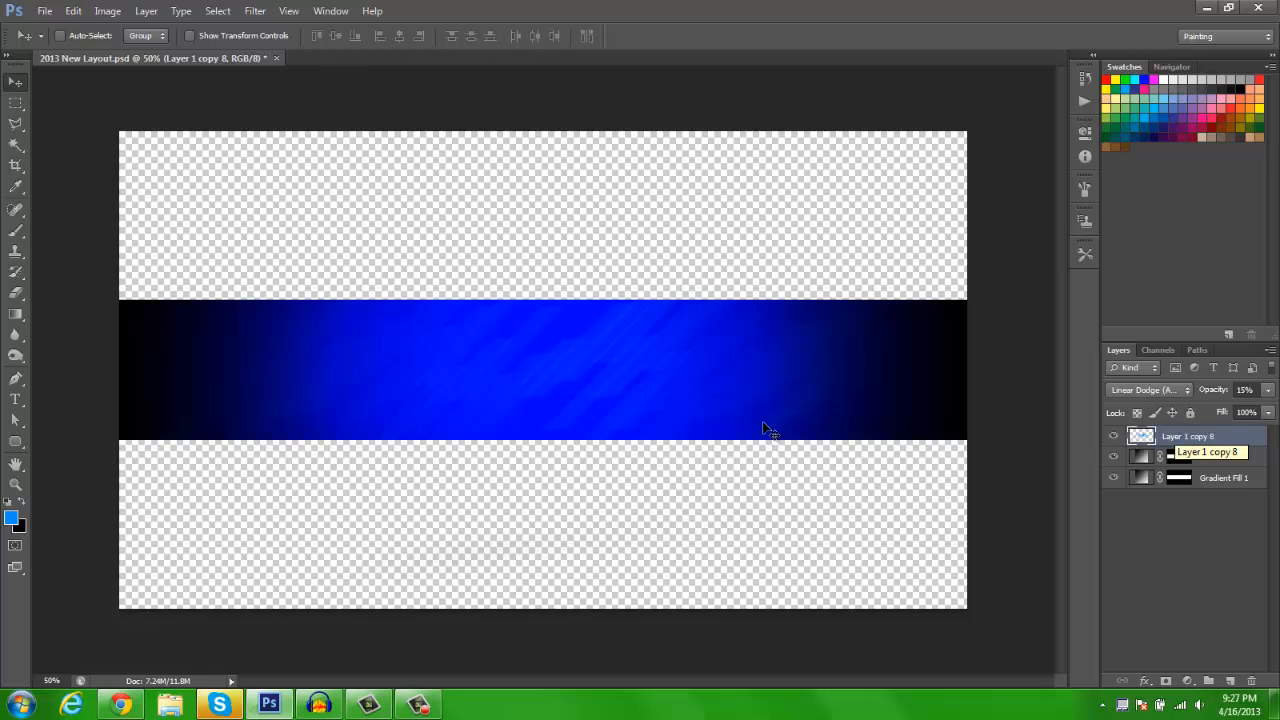
key(p)
click(1232, 681)
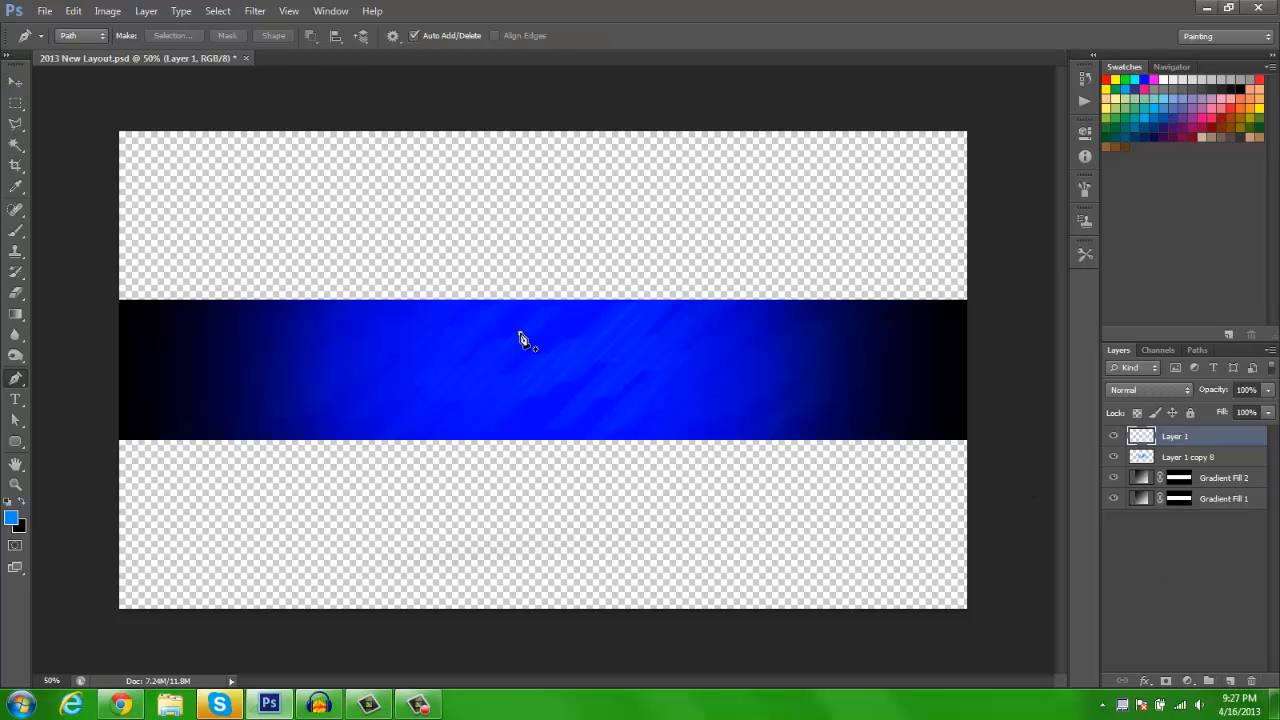
click(520, 333)
click(549, 366)
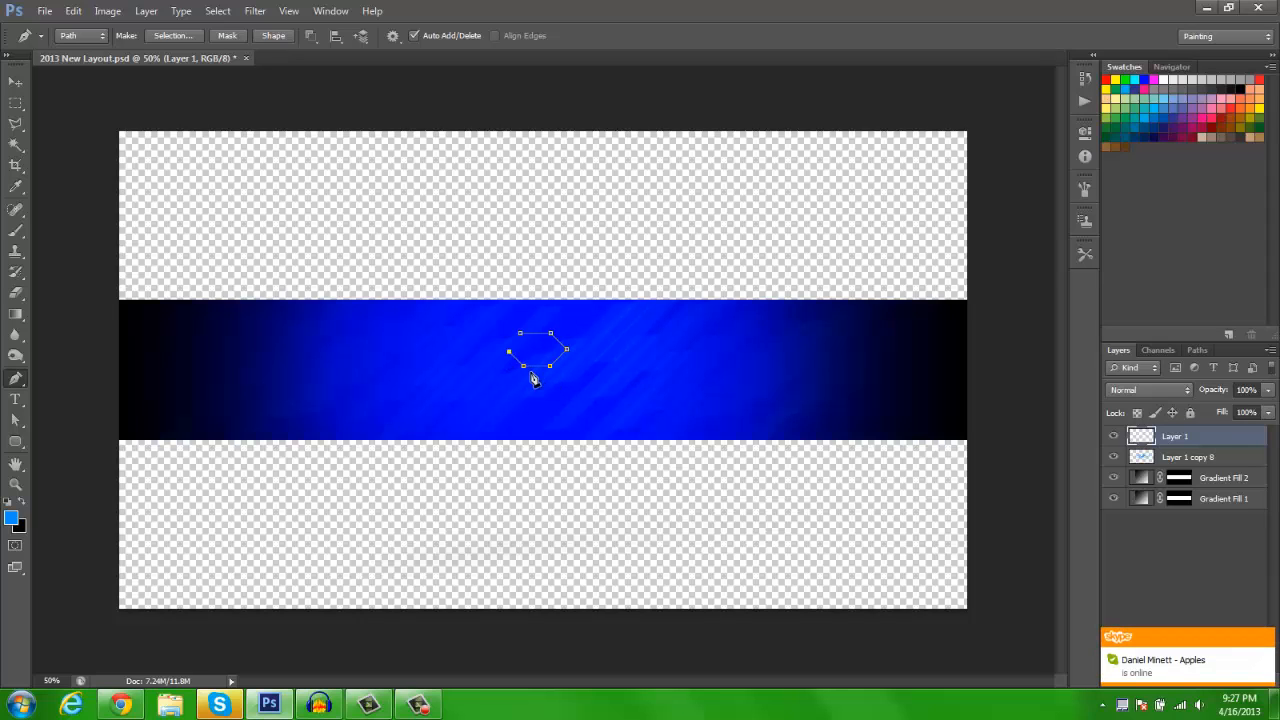
- Set the Brush to a hard round 1 px tip and the foreground color to white ffffff
key(b)
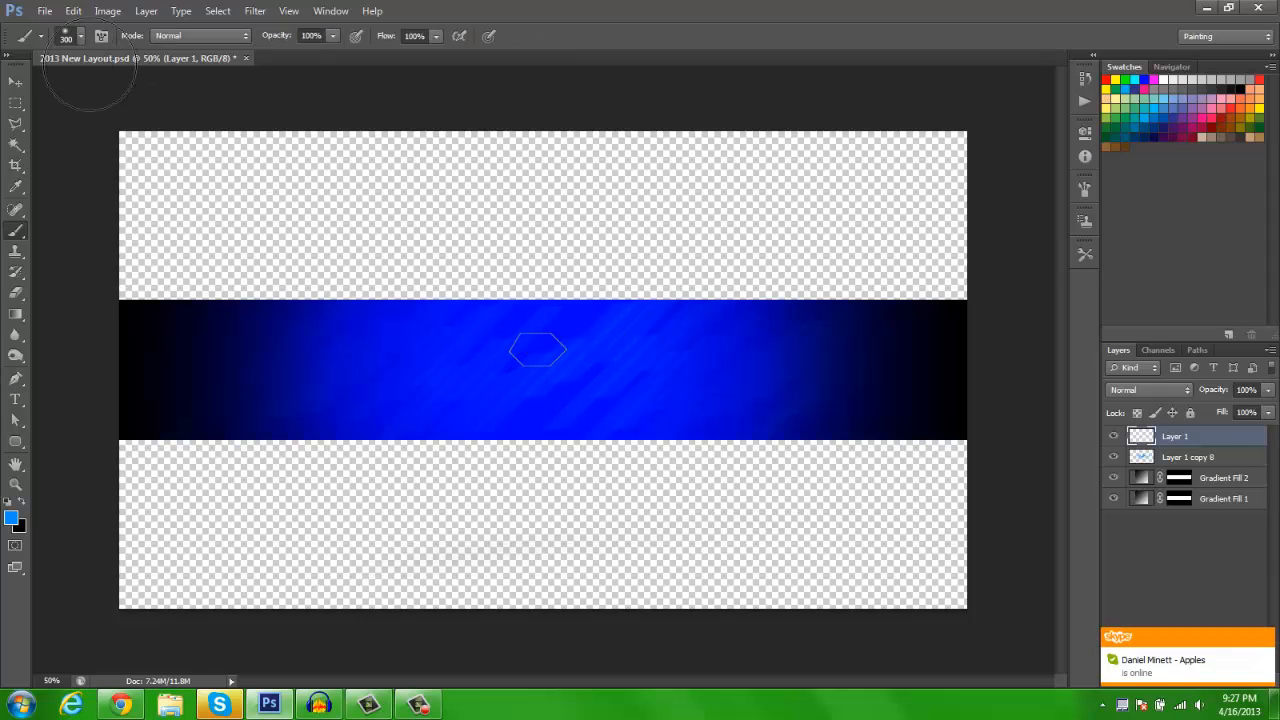
click(78, 36)
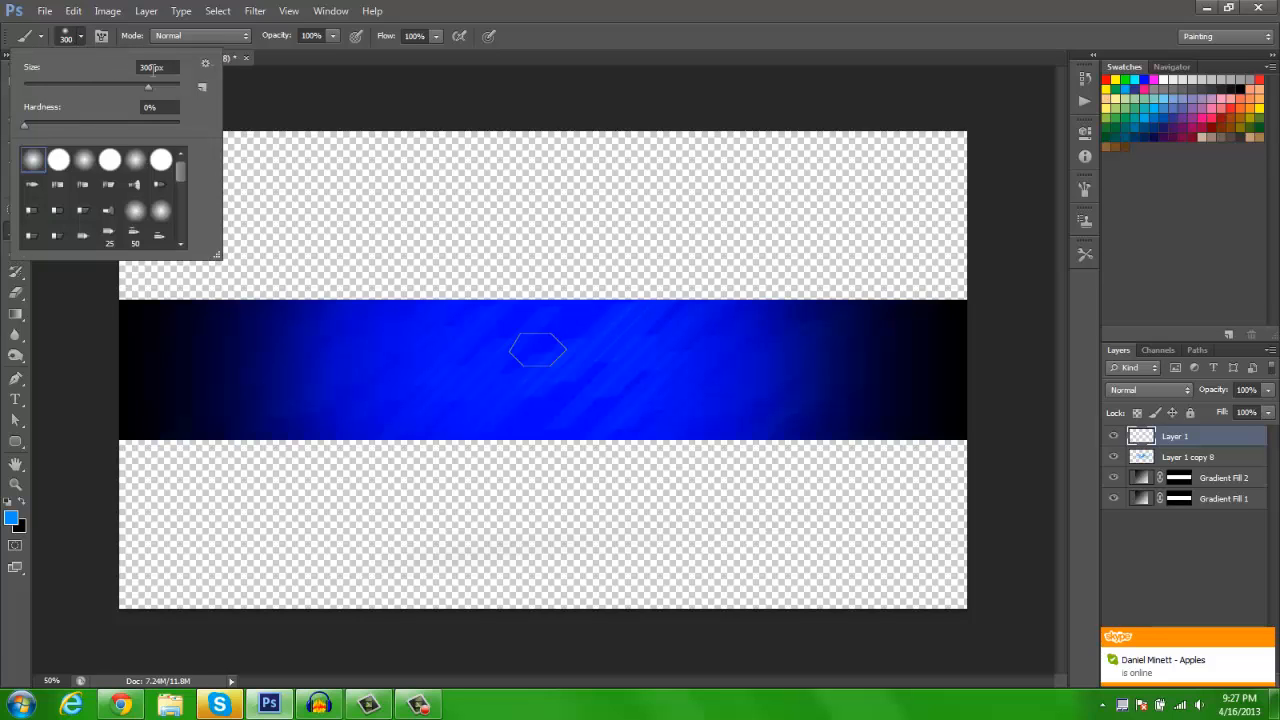
click(58, 159)
key(Return)
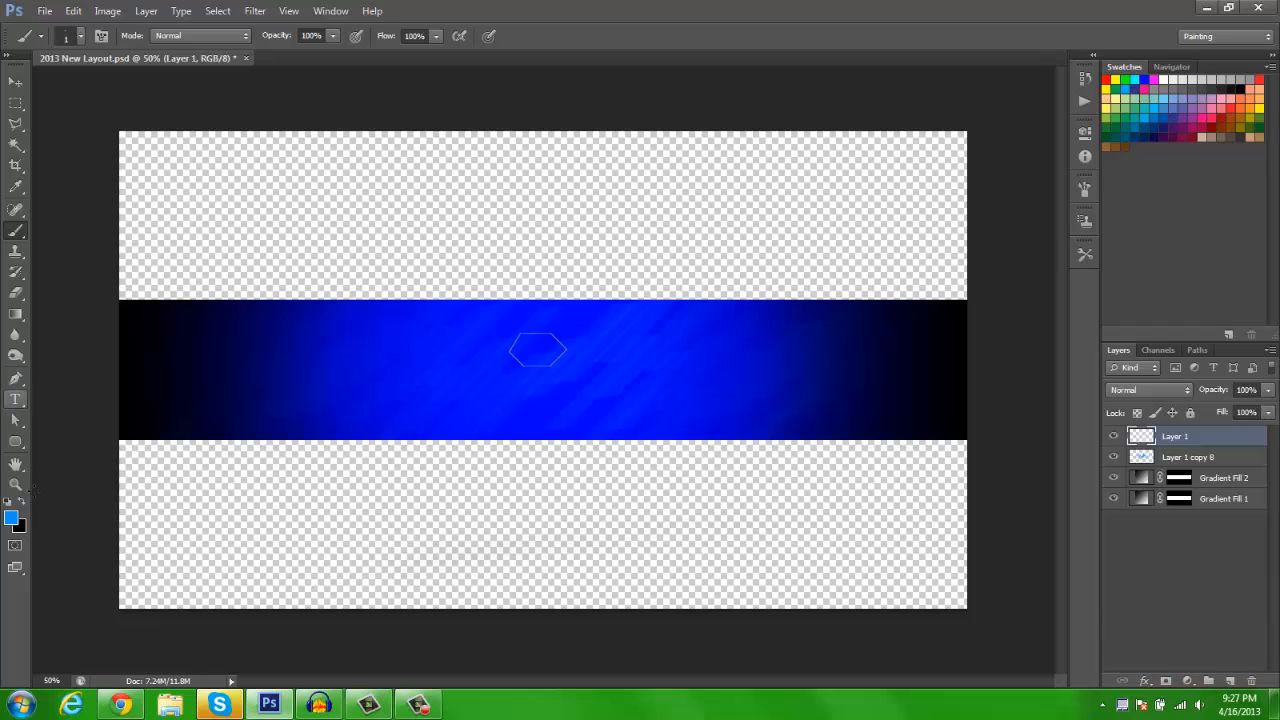
click(13, 518)
click(946, 198)
drag(938, 197, 863, 112)
click(1210, 104)
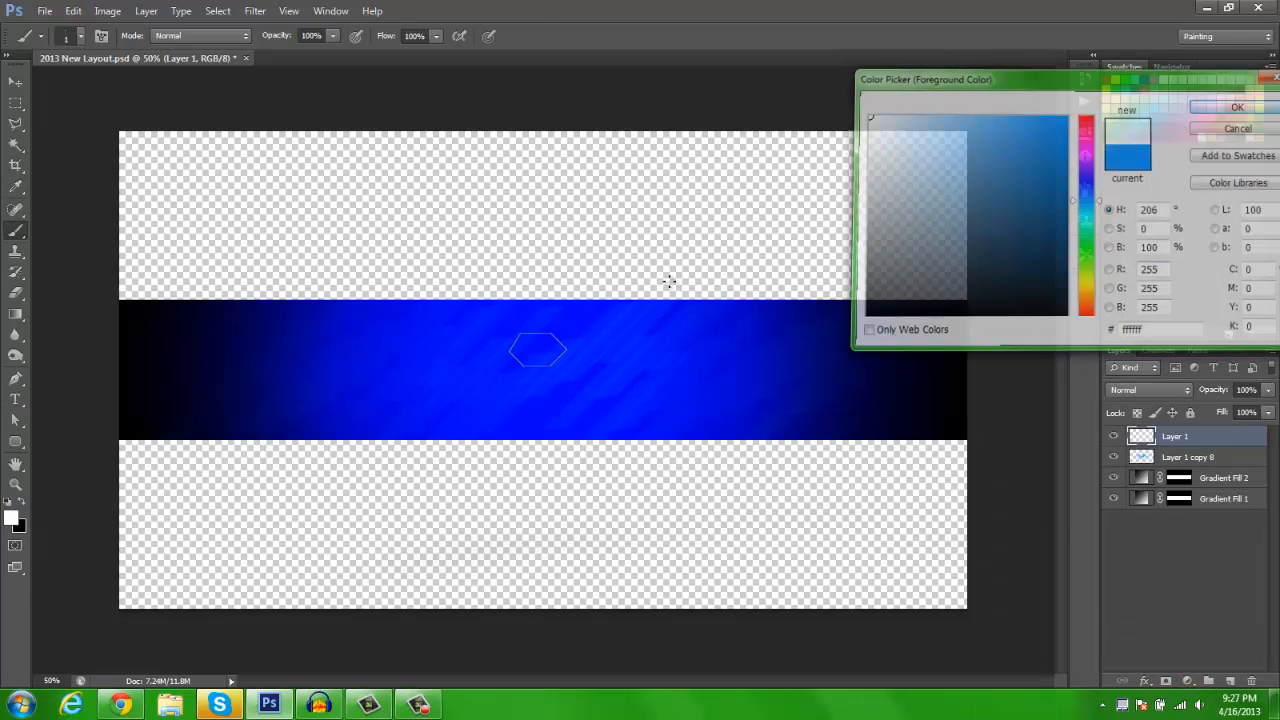
- Stroke the hexagon path with the Brush and clear the remaining selection
key(p)
right_click(548, 342)
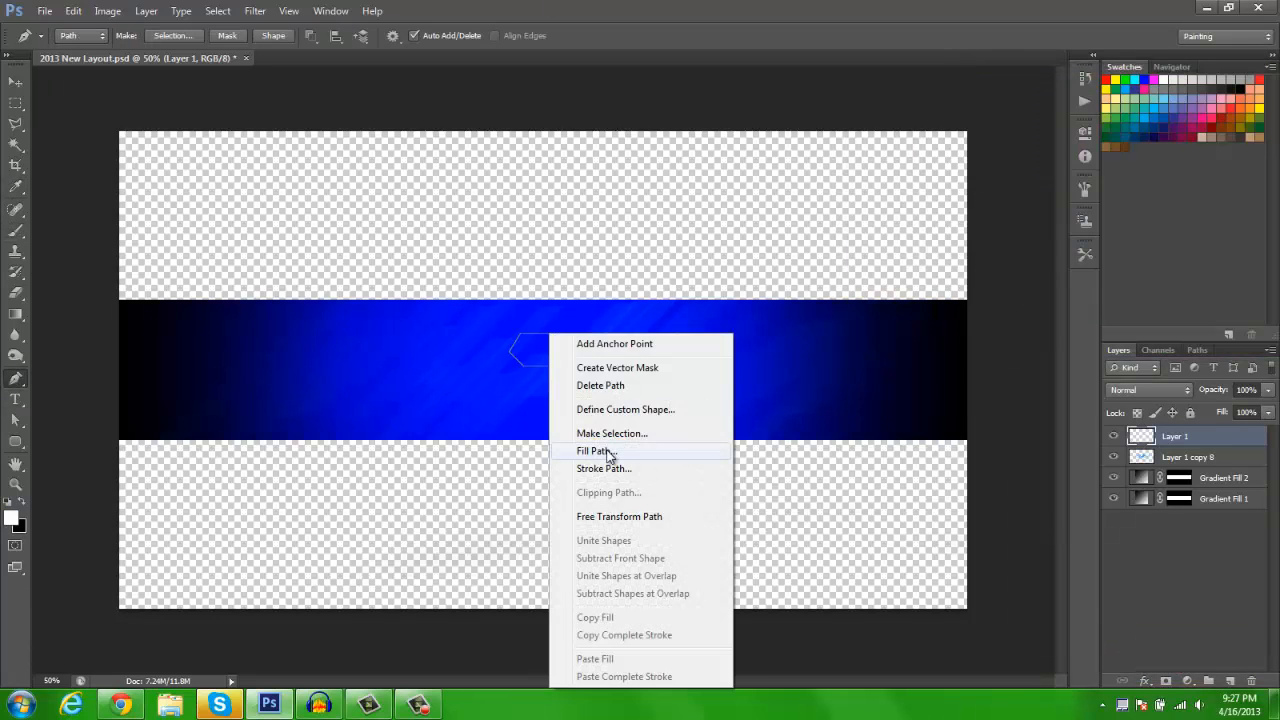
click(605, 469)
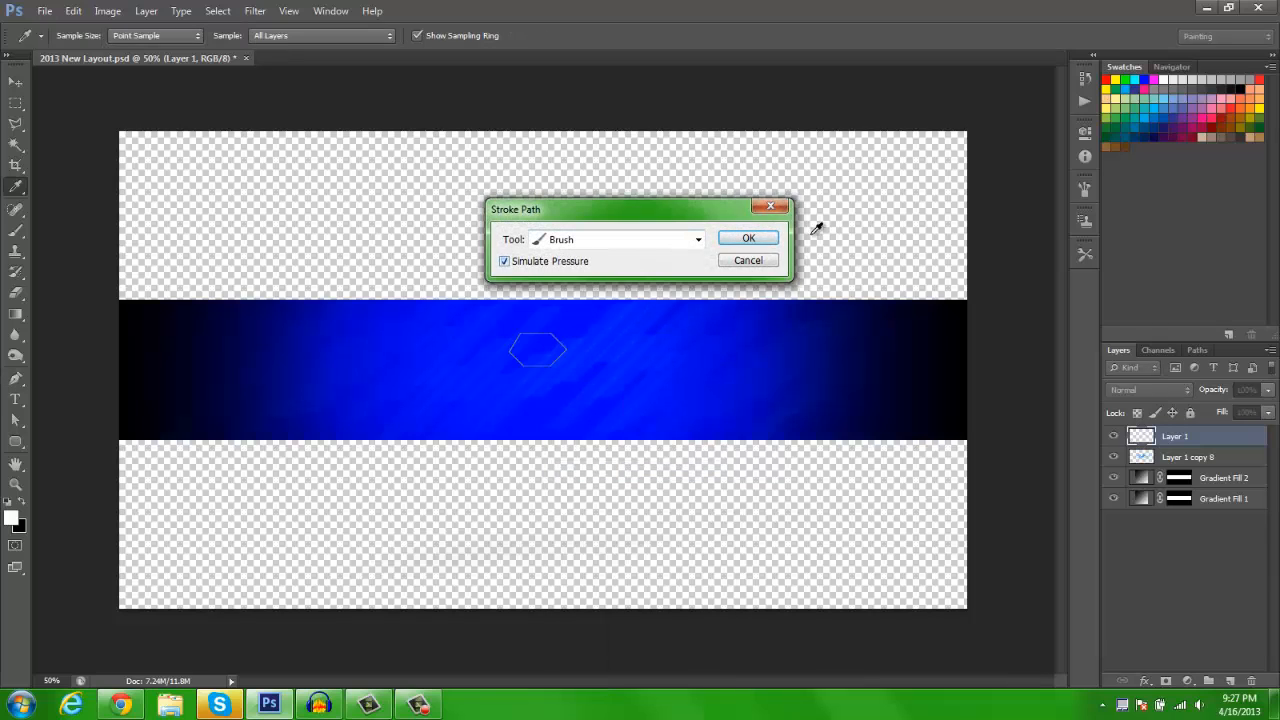
click(737, 241)
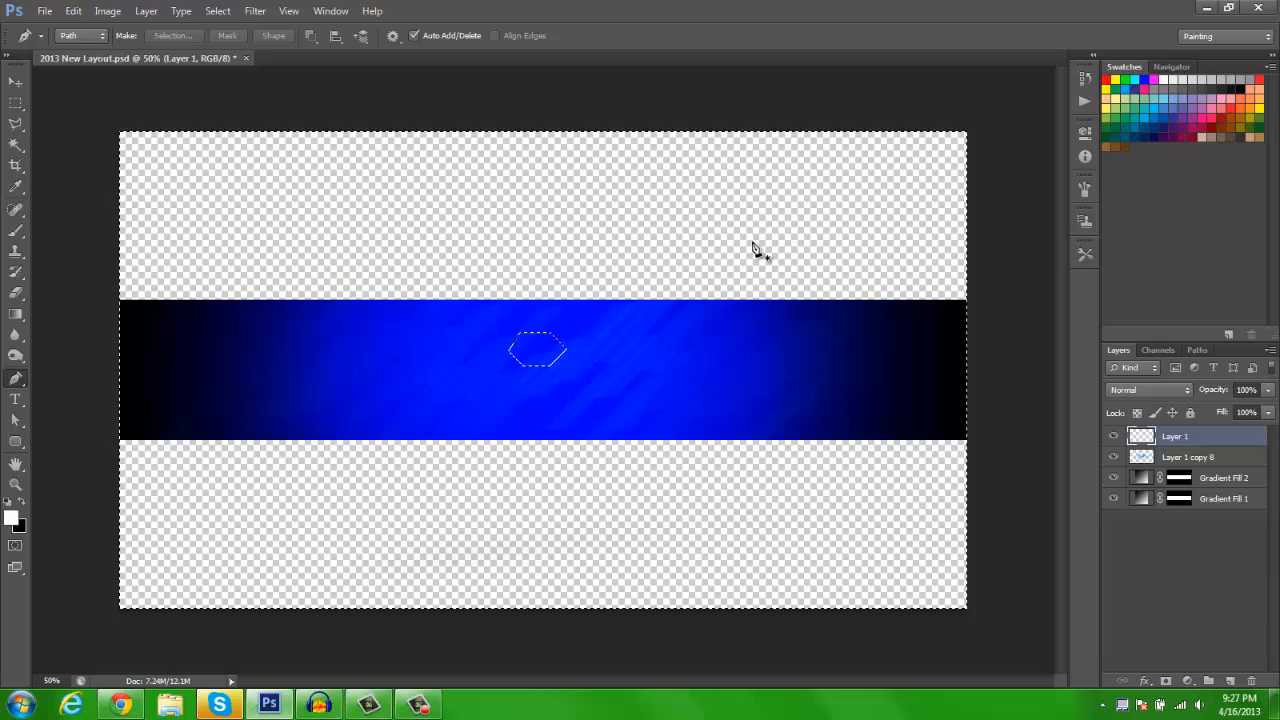
key(ctrl+d)
- Move the outlined hexagon down to the band's vertical middle and duplicate its layer
key(v)
drag(600, 348, 660, 398)
drag(648, 400, 606, 443)
key(Delete)
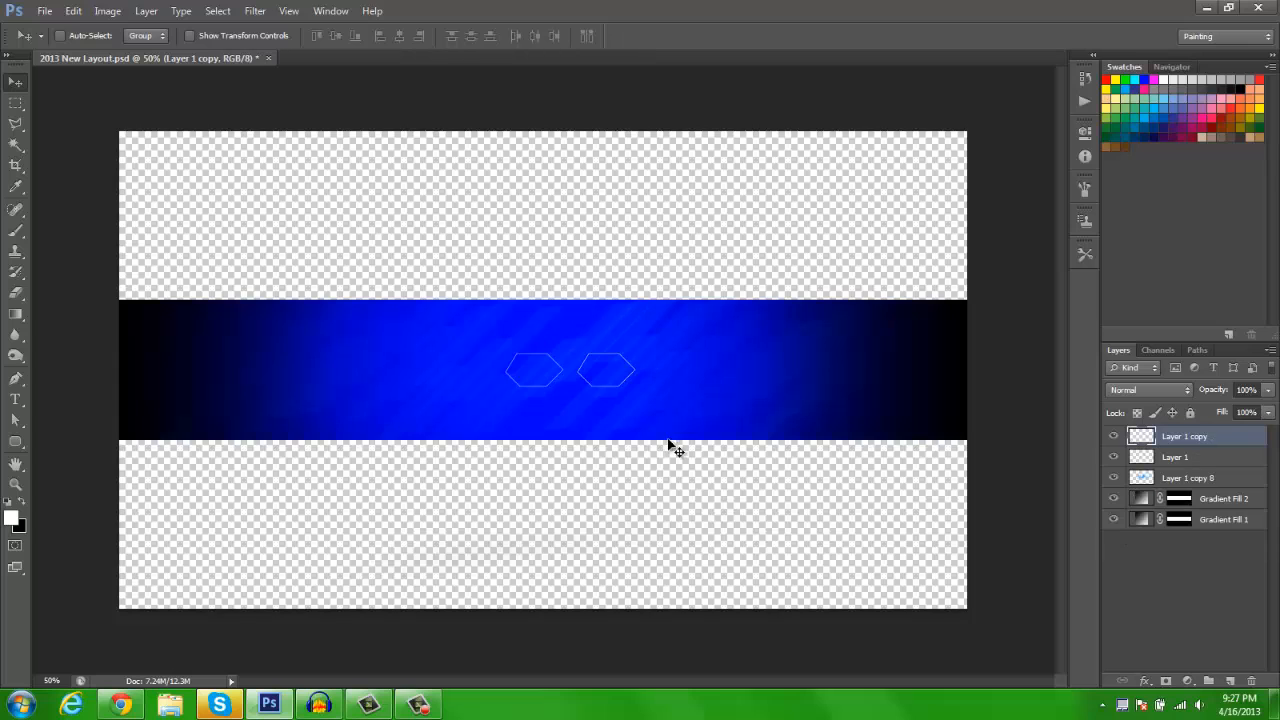
click(73, 11)
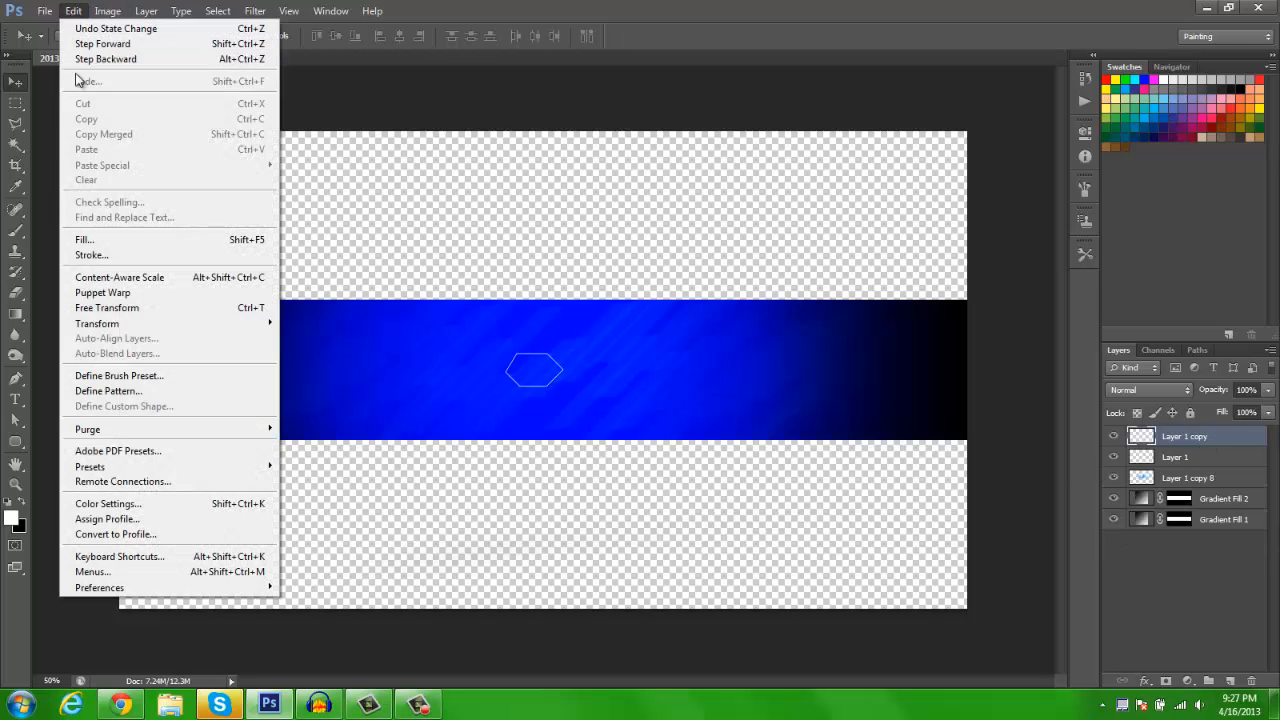
click(148, 398)
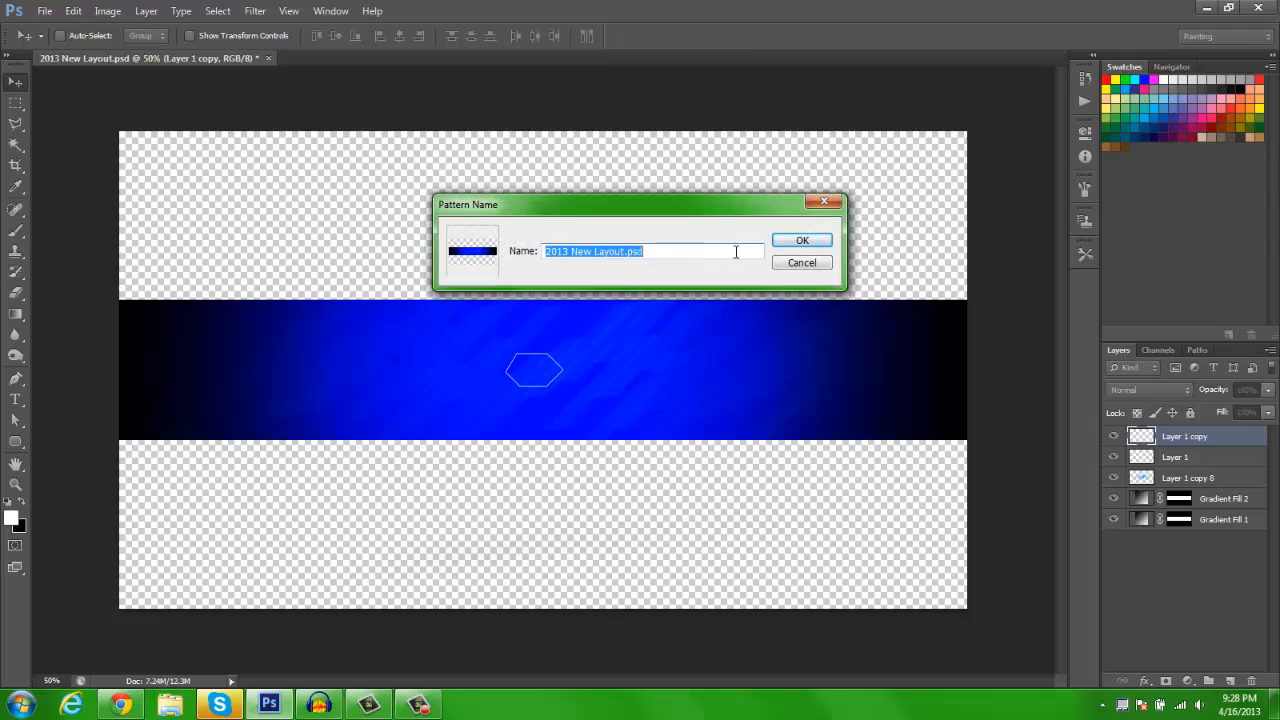
text(Figure)
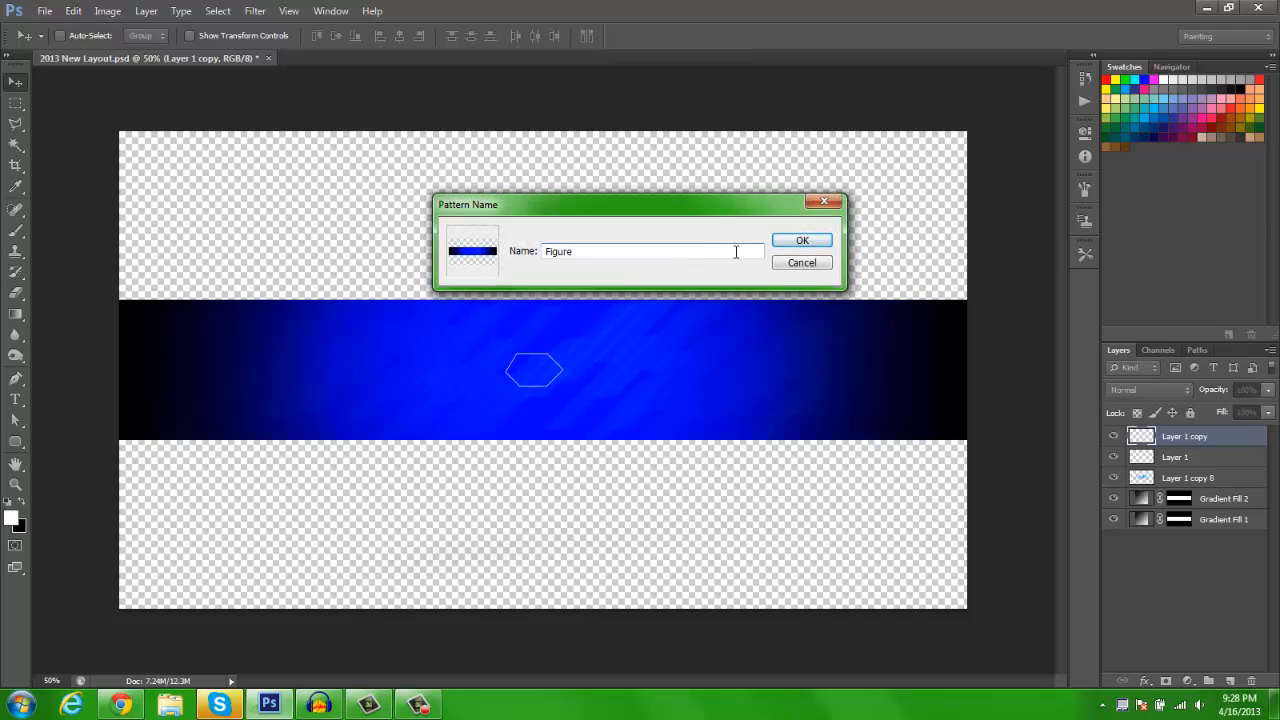
click(825, 204)
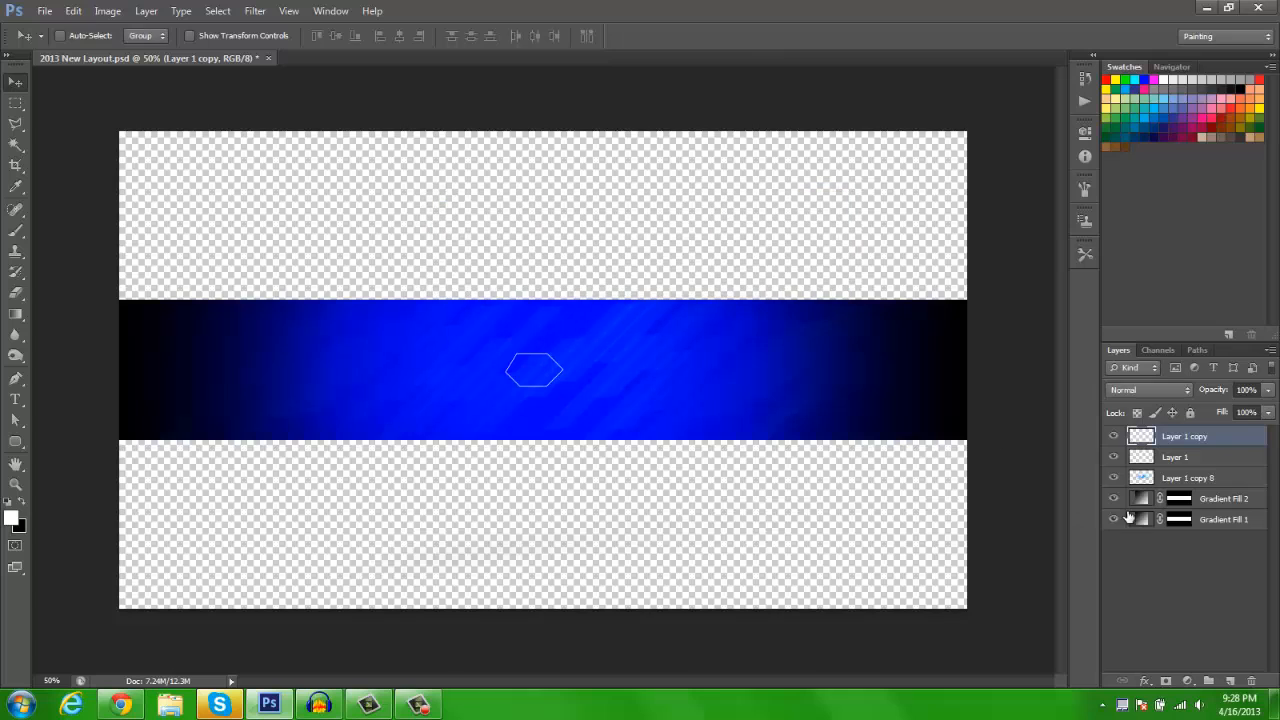
click(44, 11)
click(60, 30)
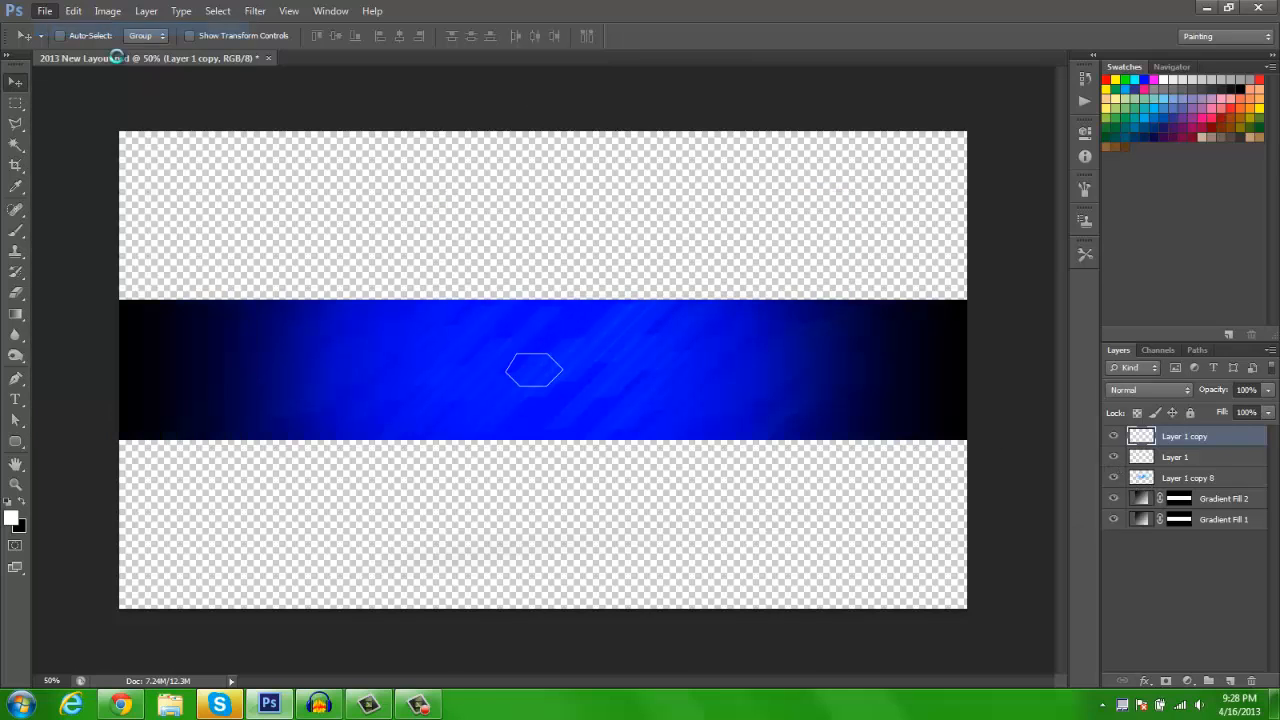
drag(581, 305, 757, 316)
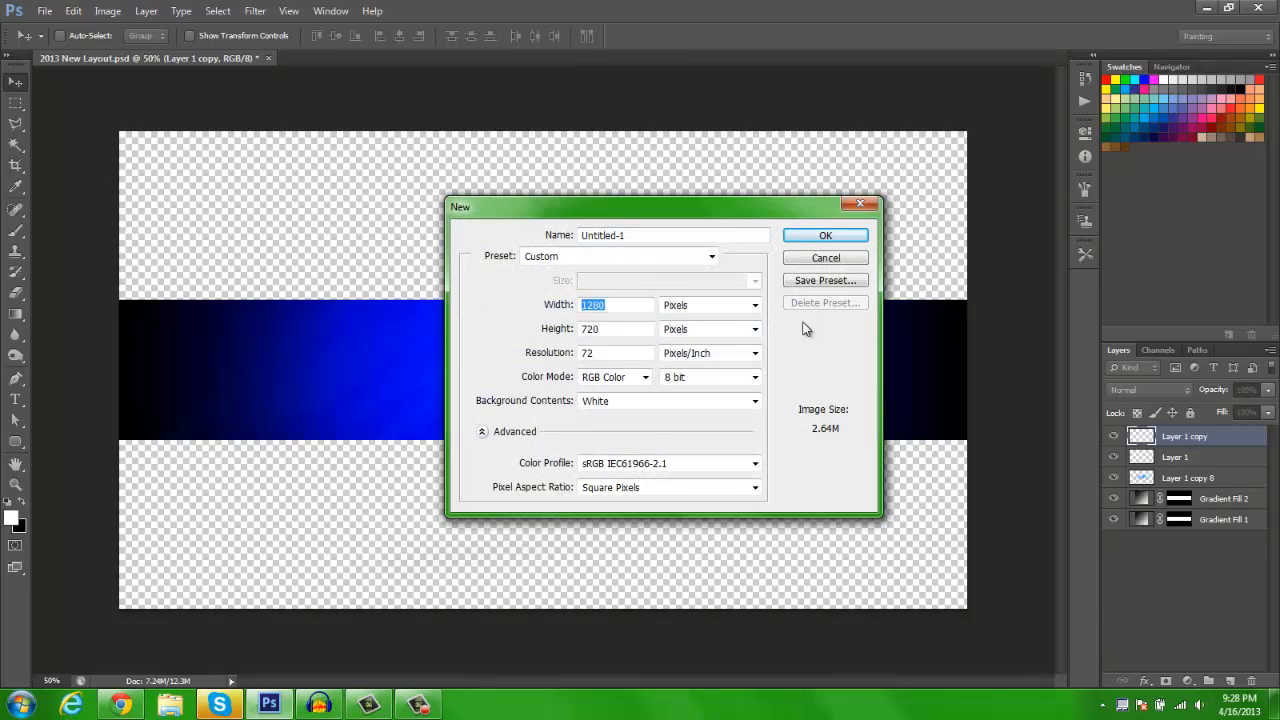
click(856, 241)
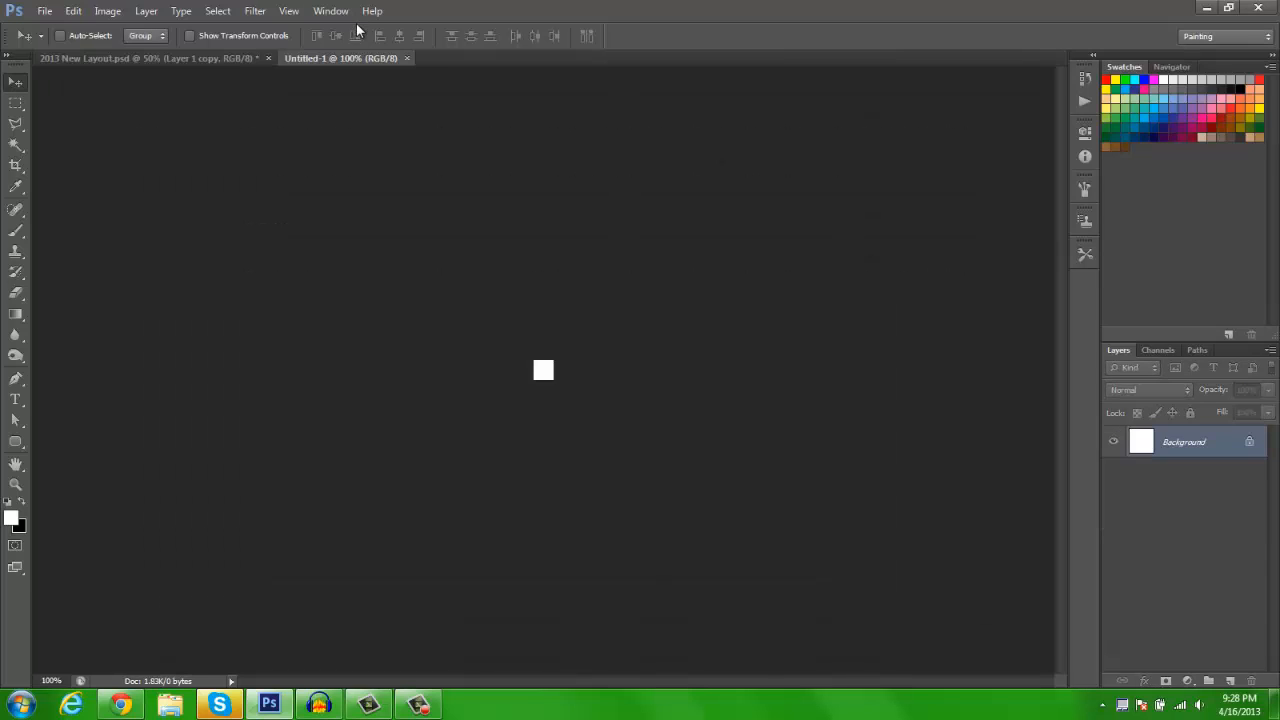
click(406, 58)
- Create a new 100 by 100 pixel document and convert its locked Background into a regular layer
click(44, 11)
click(669, 307)
key(ctrl+n)
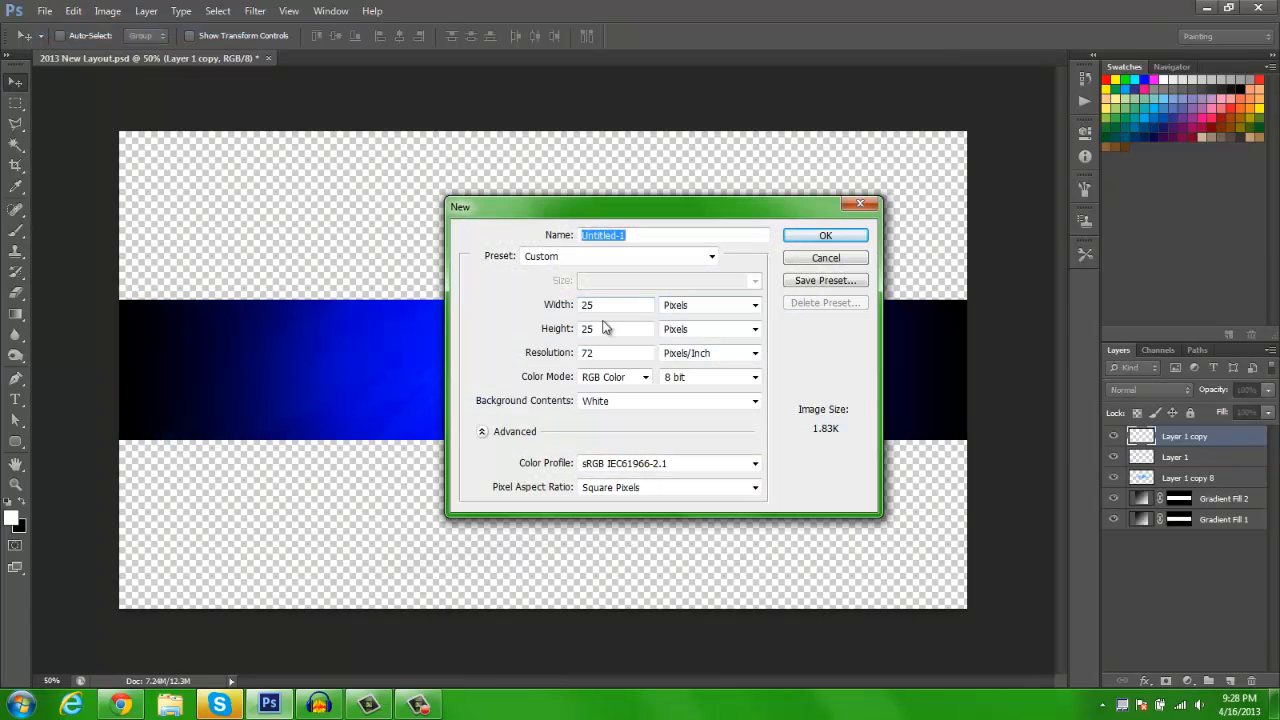
key(Tab)
key(Tab)
text(100)
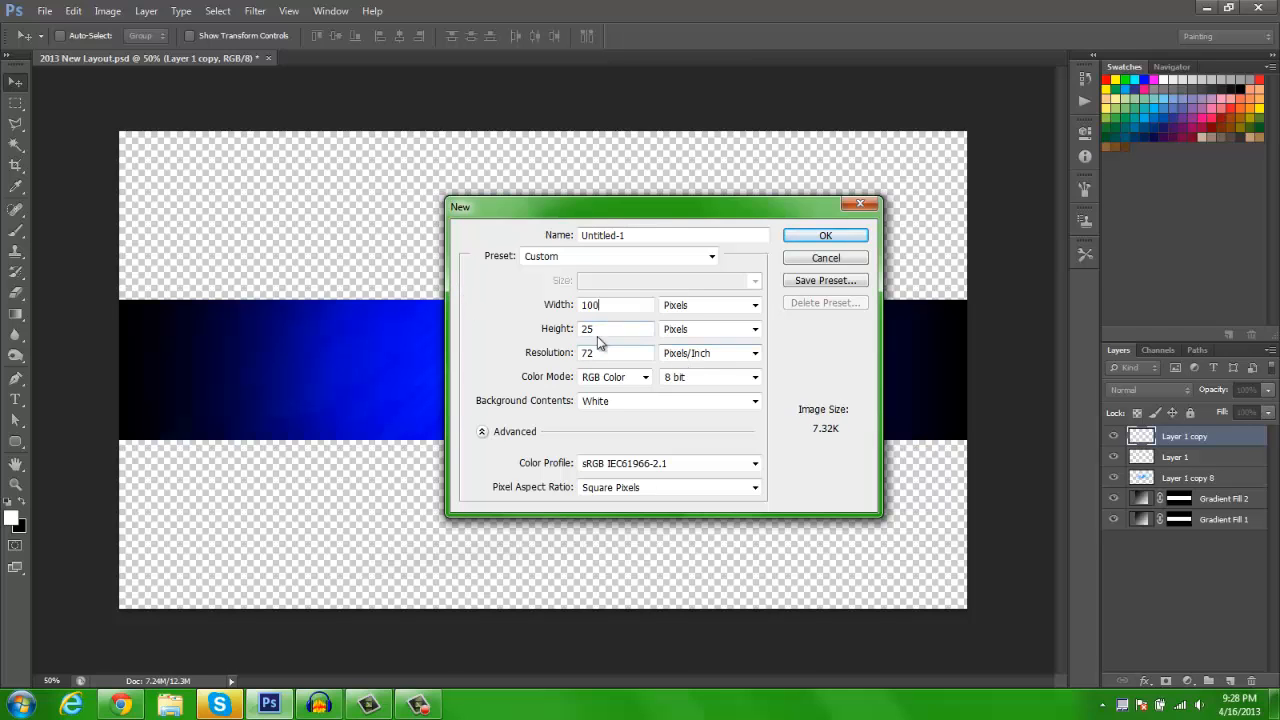
key(Tab)
click(817, 237)
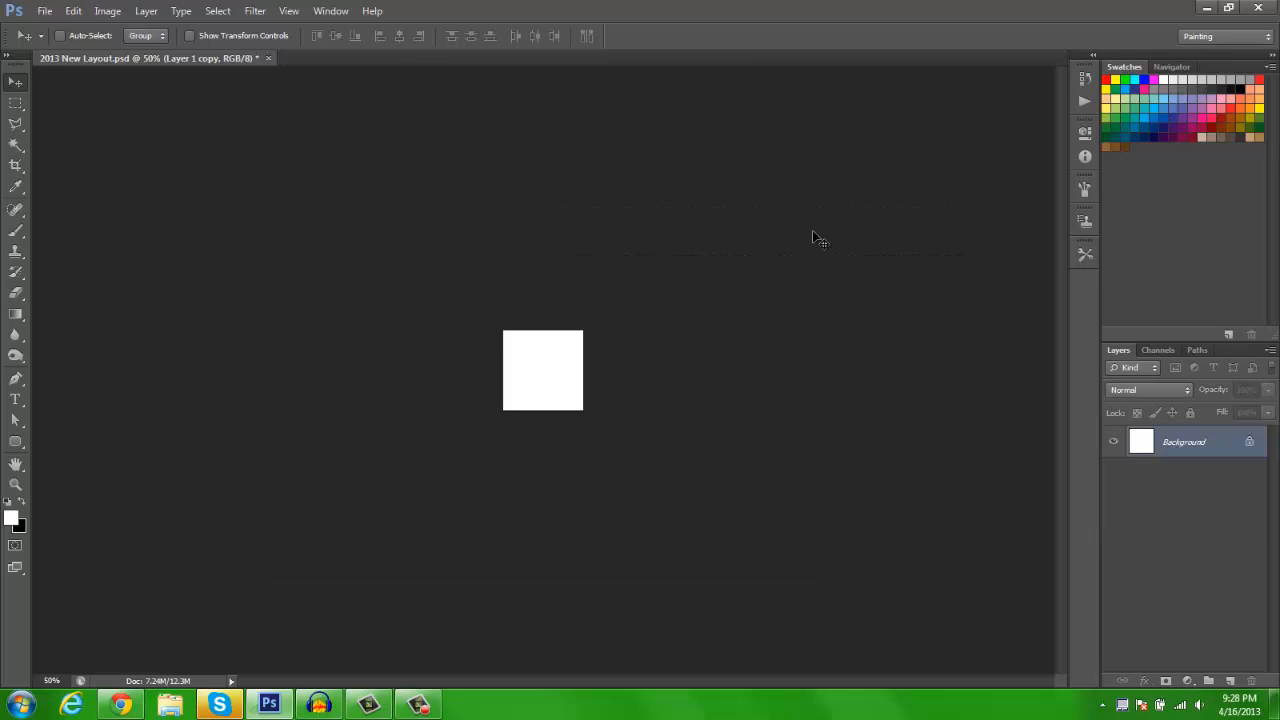
double_click(1187, 447)
key(Return)
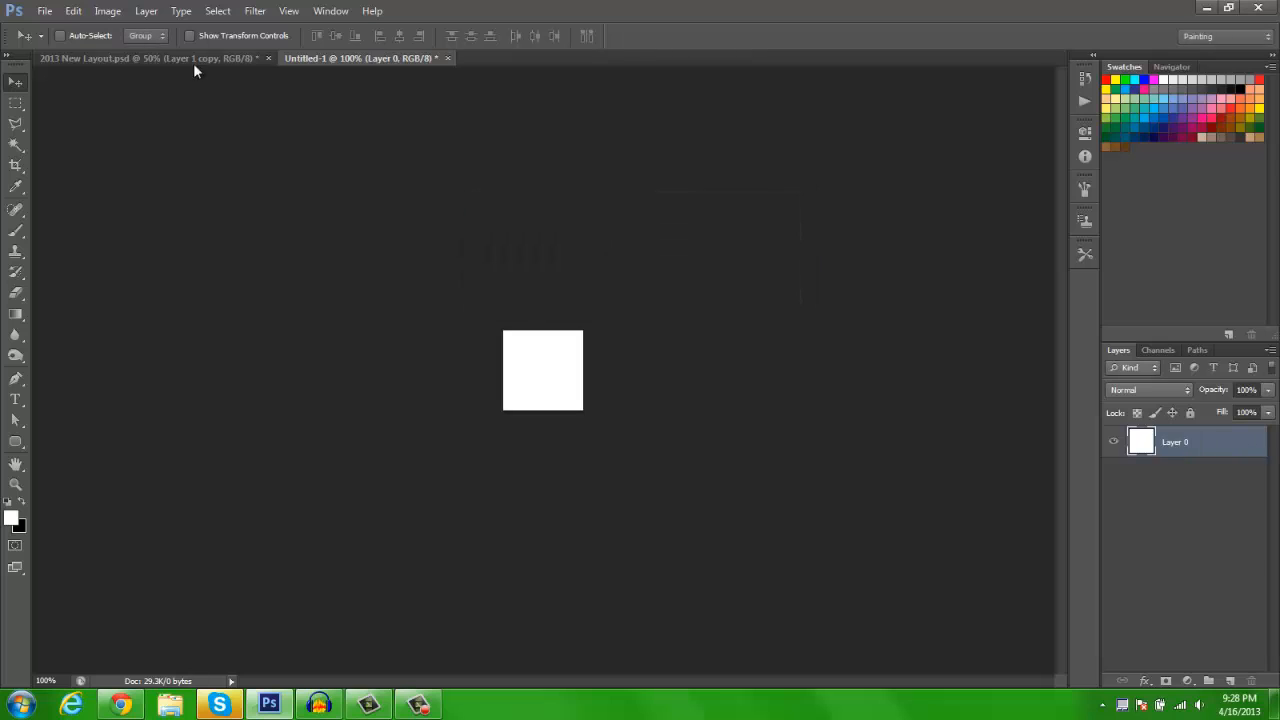
- Delete the duplicate hexagon layer in the banner document and copy the remaining hexagon into the new small document
click(198, 62)
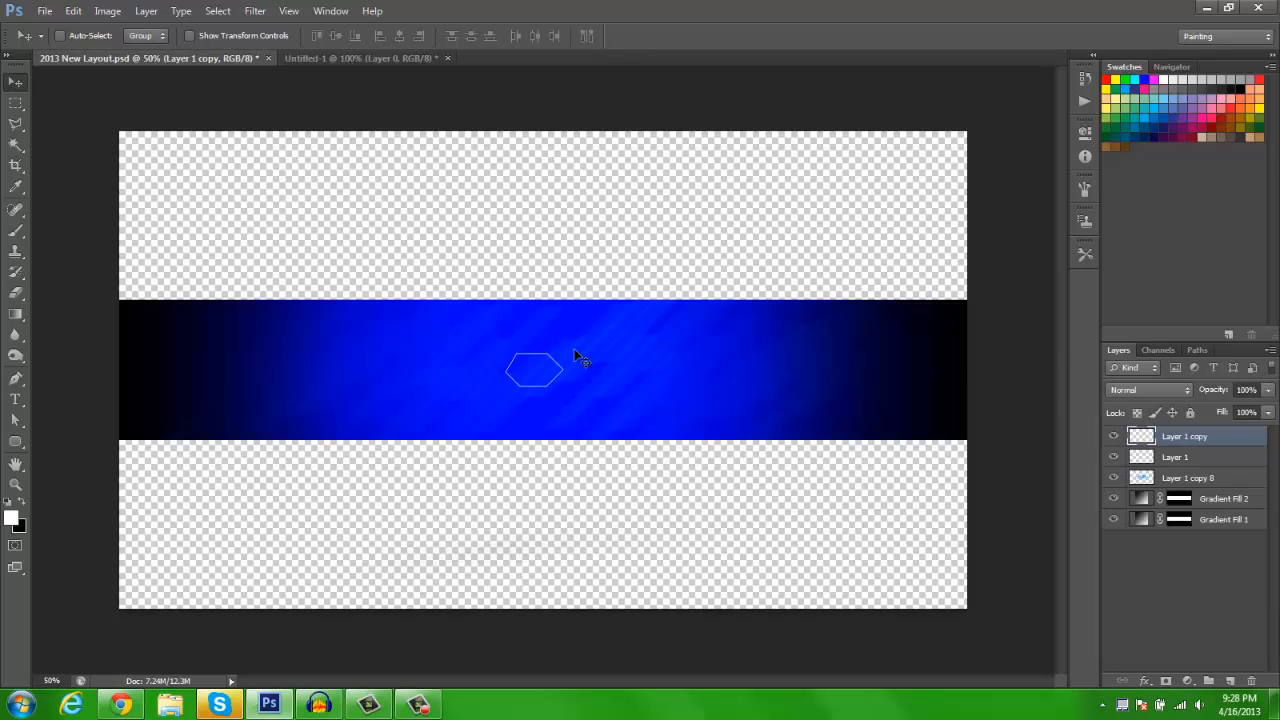
drag(541, 234, 672, 340)
key(Delete)
drag(500, 257, 553, 334)
- Delete the white base layer of the small document and adjust the hexagon's position on the transparent canvas
click(1178, 480)
key(d)
key(g)
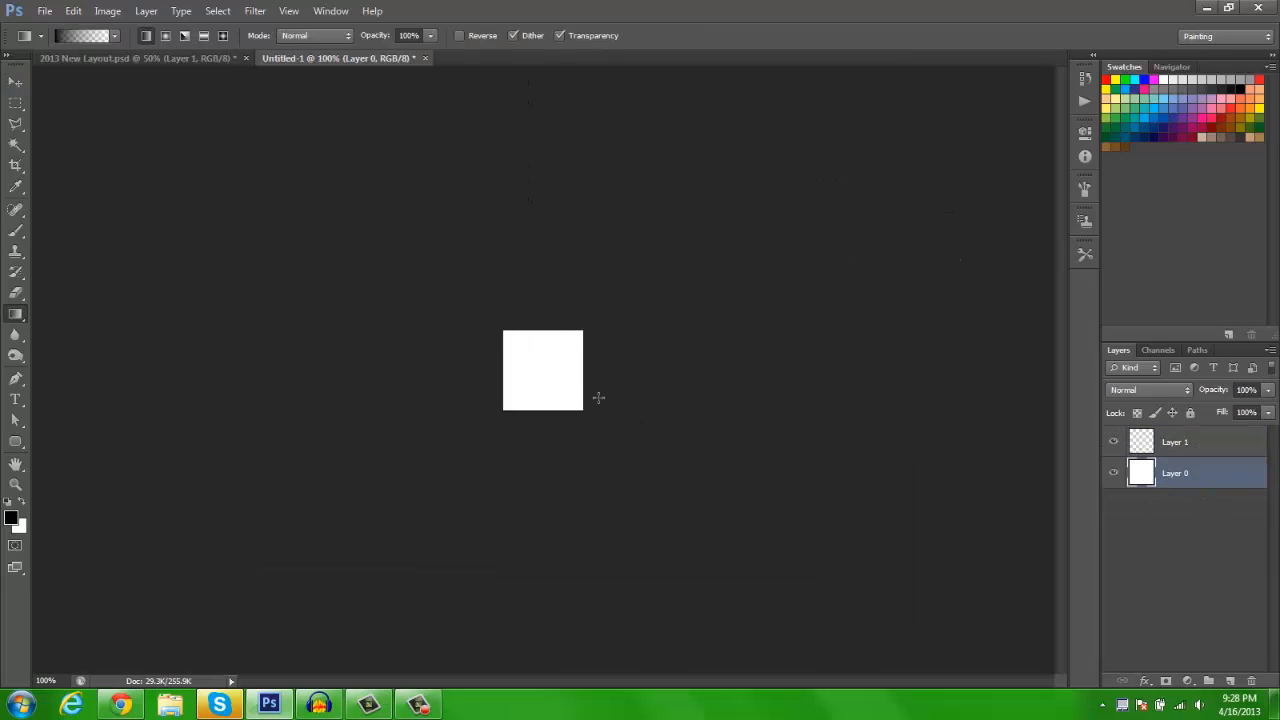
click(16, 81)
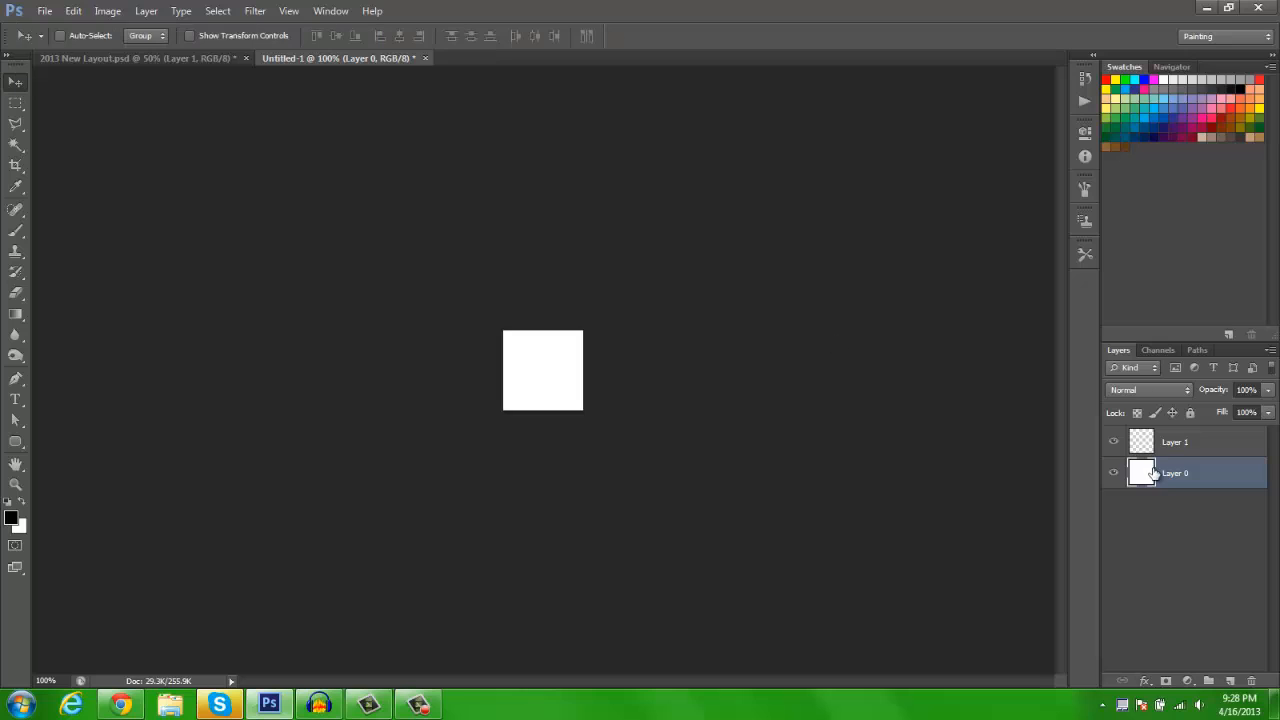
key(Delete)
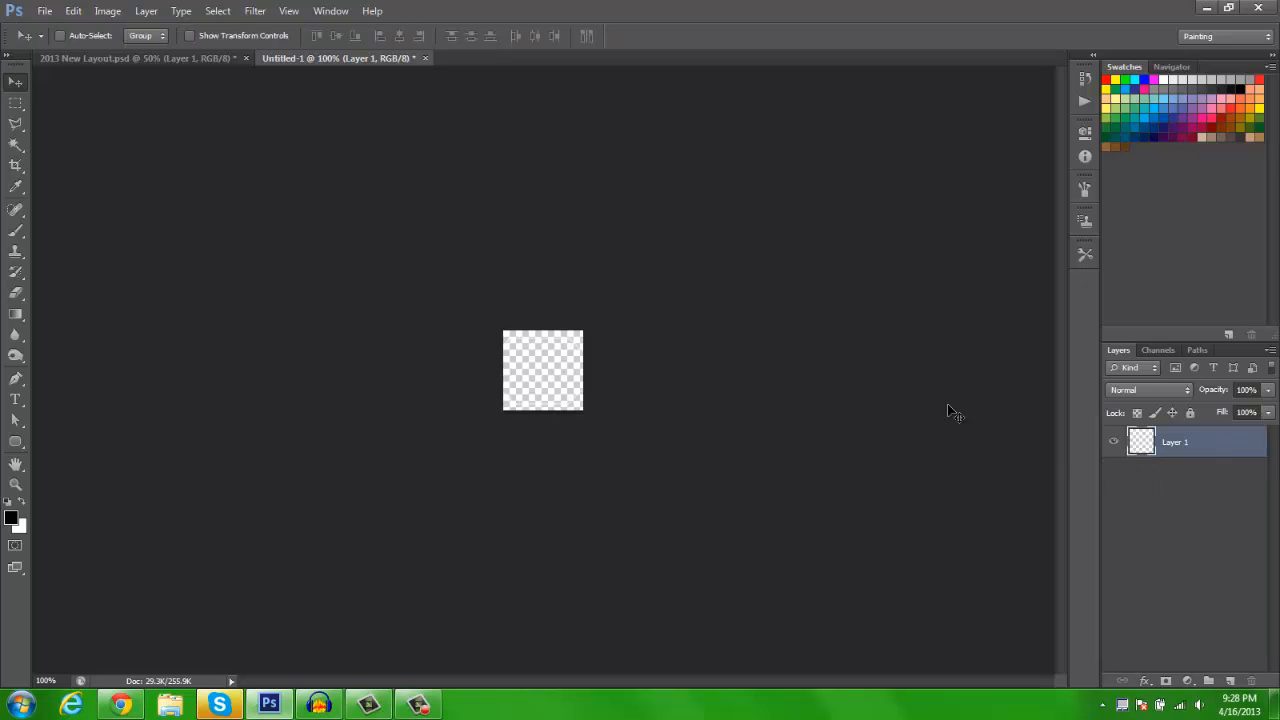
mouse_move(582, 377)
mouse_down()
mouse_move(597, 406)
mouse_move(588, 382)
mouse_up()
- Define the transparent hexagon canvas as a new pattern, keeping the suggested name
click(74, 11)
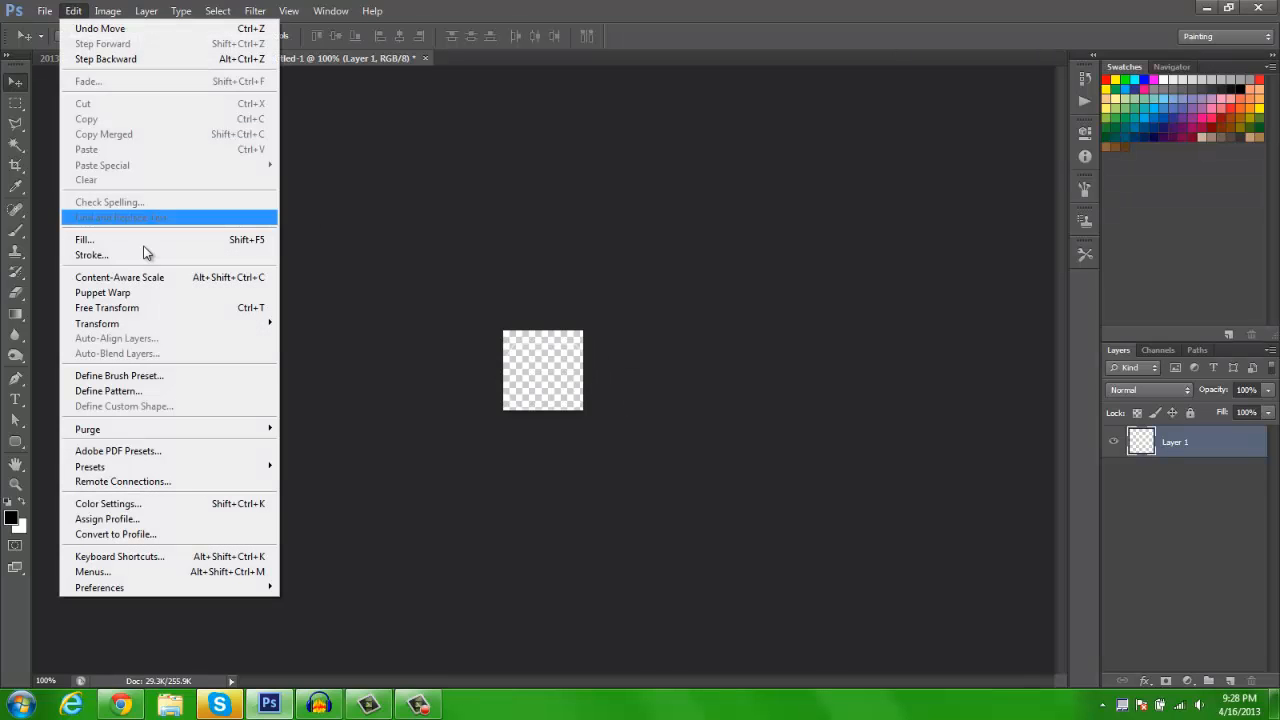
click(147, 391)
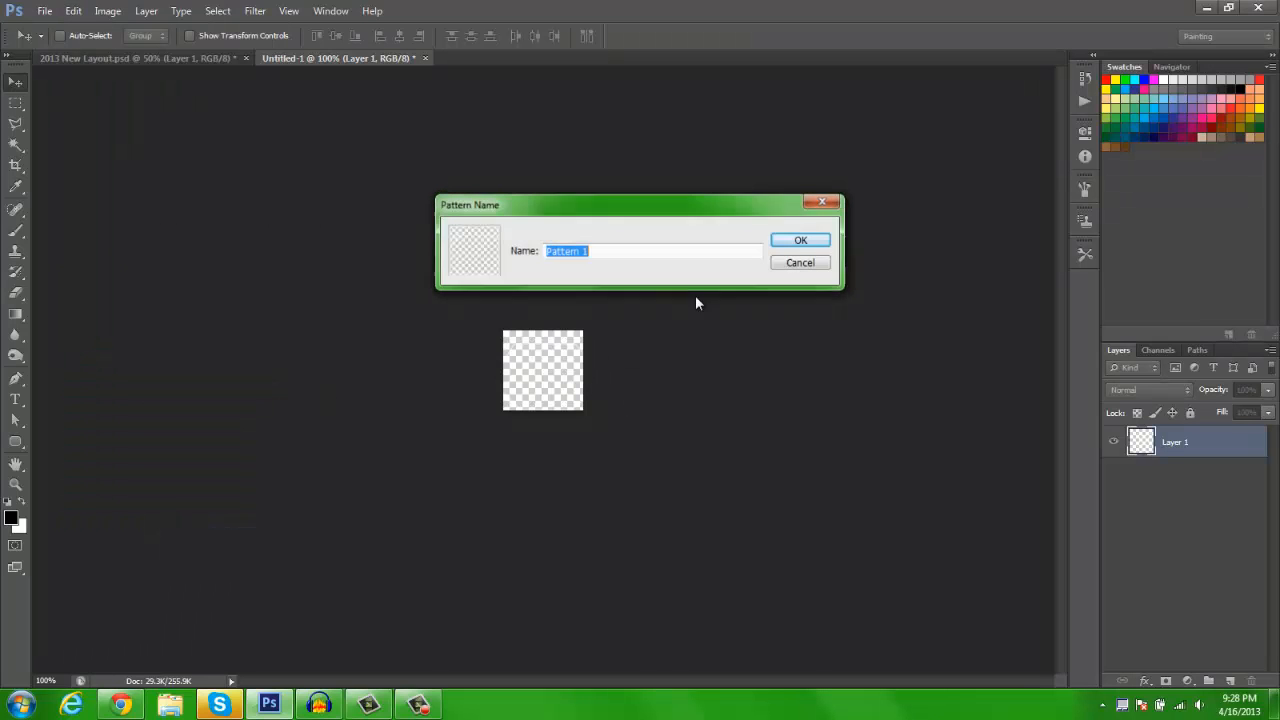
click(786, 247)
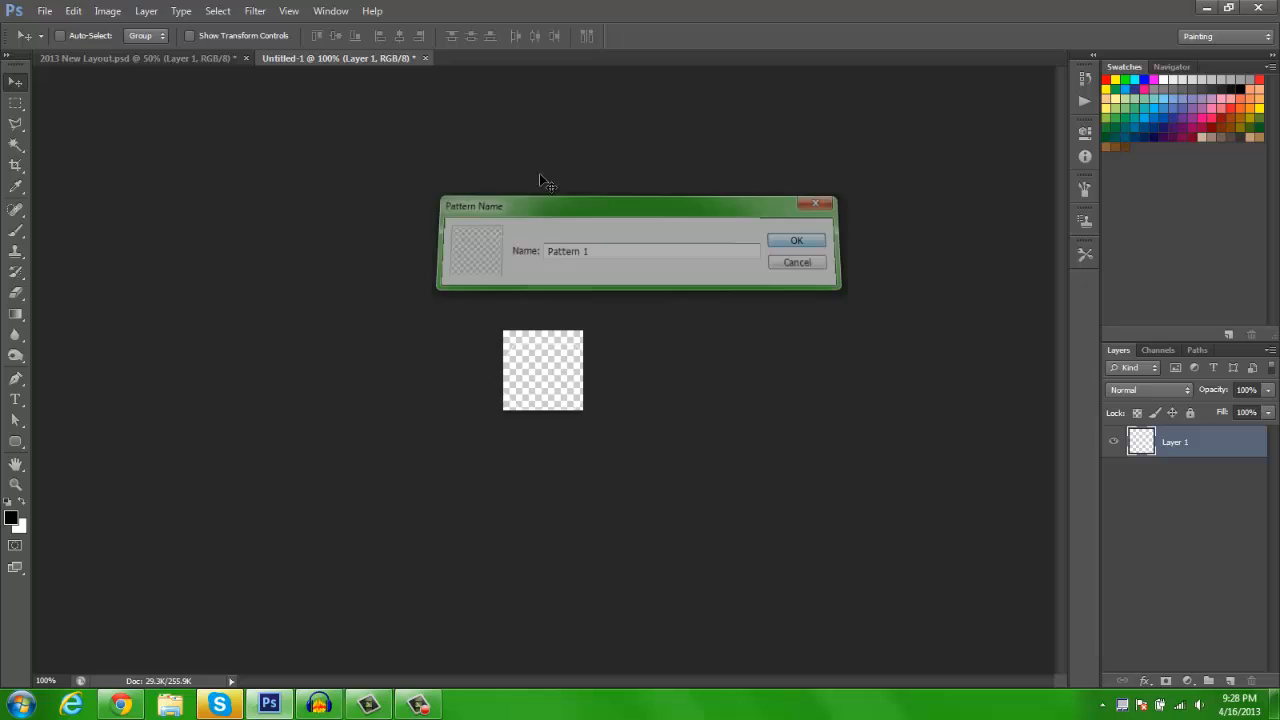
- Return to the banner document and add a Pattern fill layer with the new hexagon pattern at 100% scale
click(138, 59)
click(1187, 681)
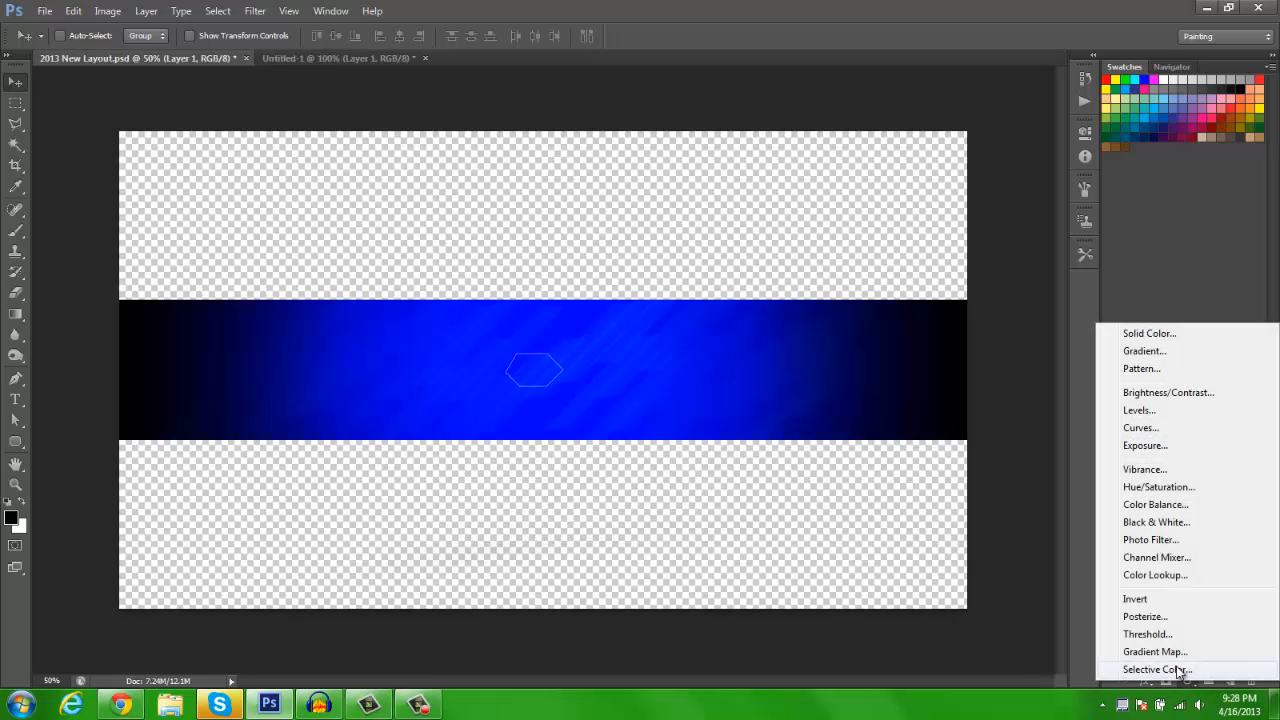
click(1150, 368)
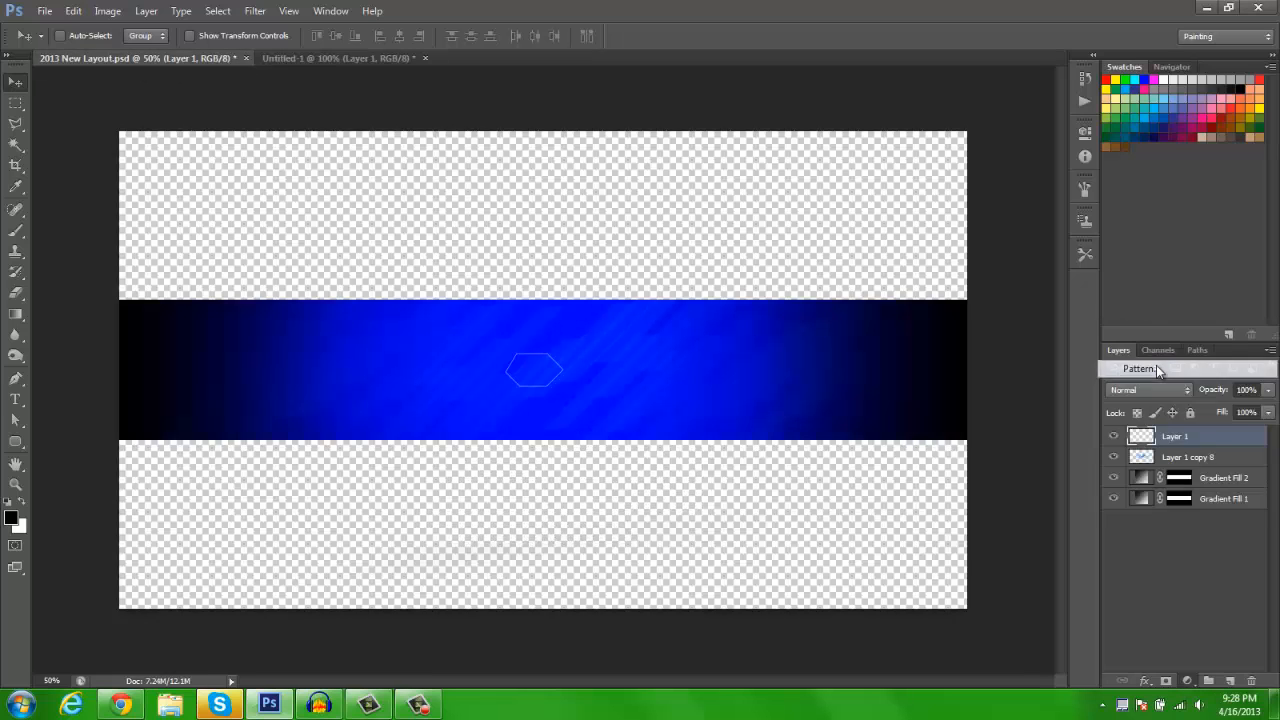
click(1014, 216)
click(1018, 213)
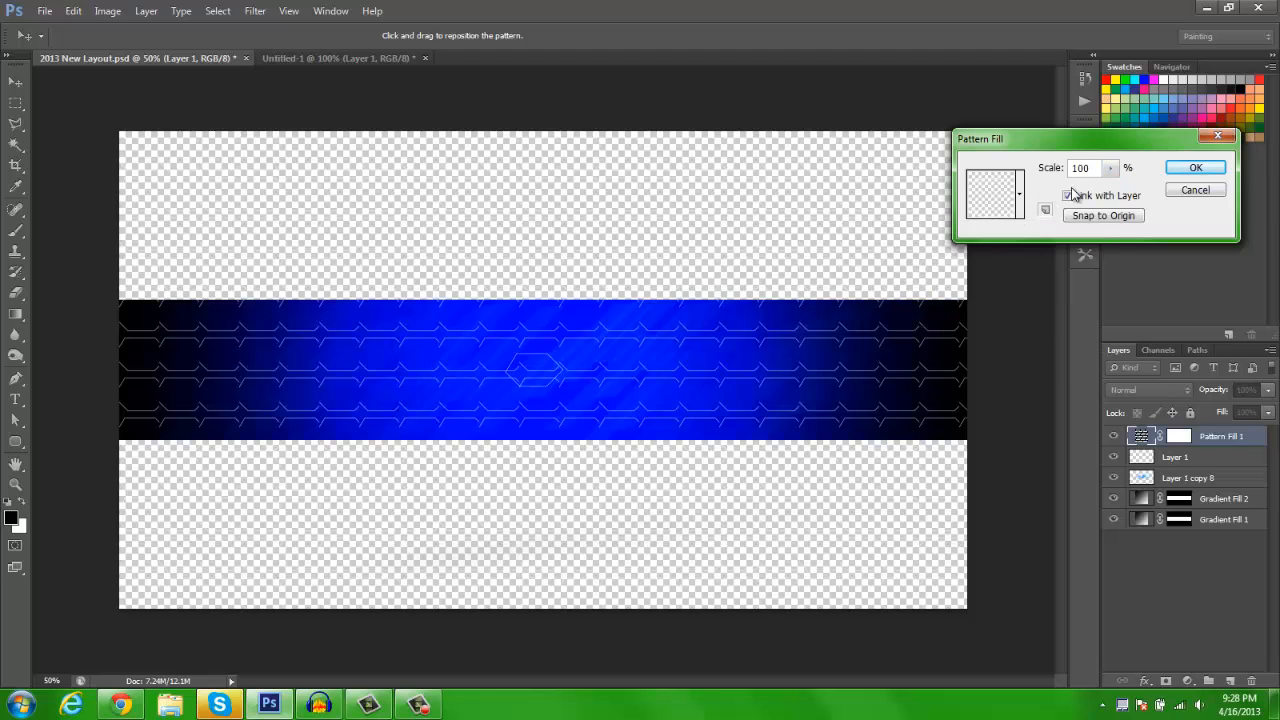
click(1197, 170)
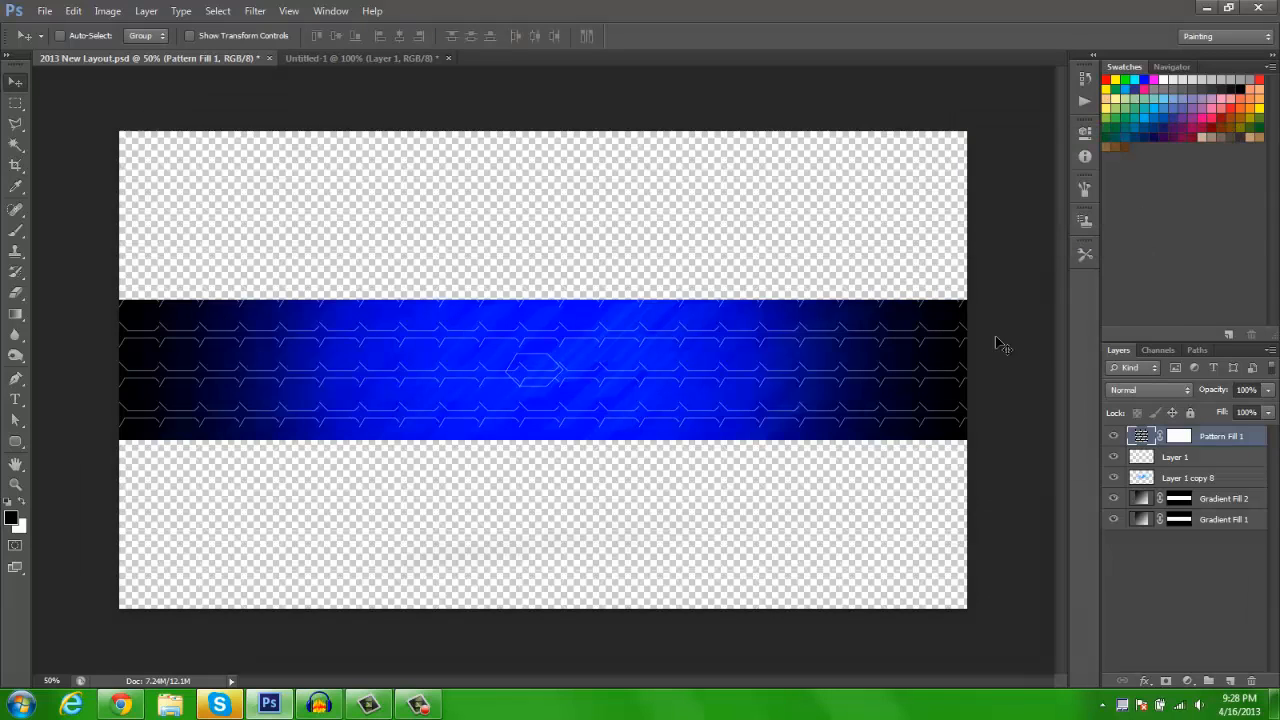
- Delete the single hexagon layer and shift the pattern fill slightly within the band
click(1192, 462)
key(Delete)
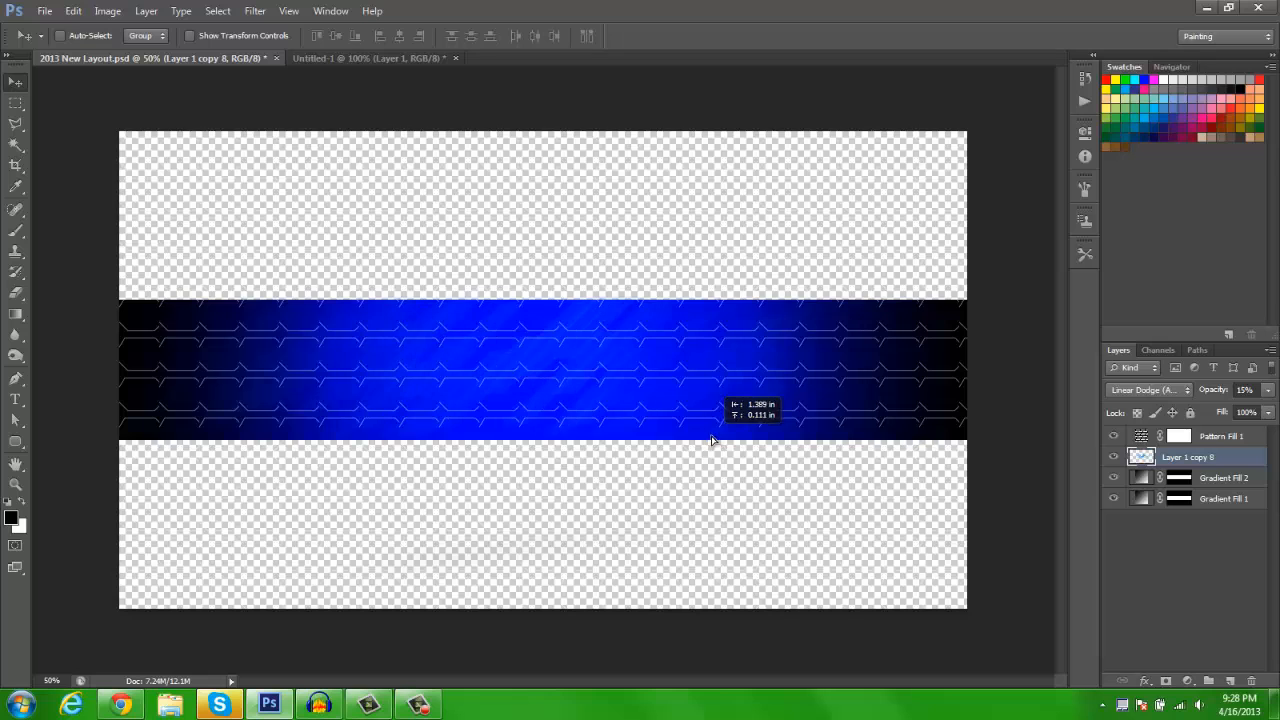
drag(712, 440, 712, 440)
key(ctrl+z)
click(1208, 438)
drag(699, 358, 726, 434)
click(651, 270)
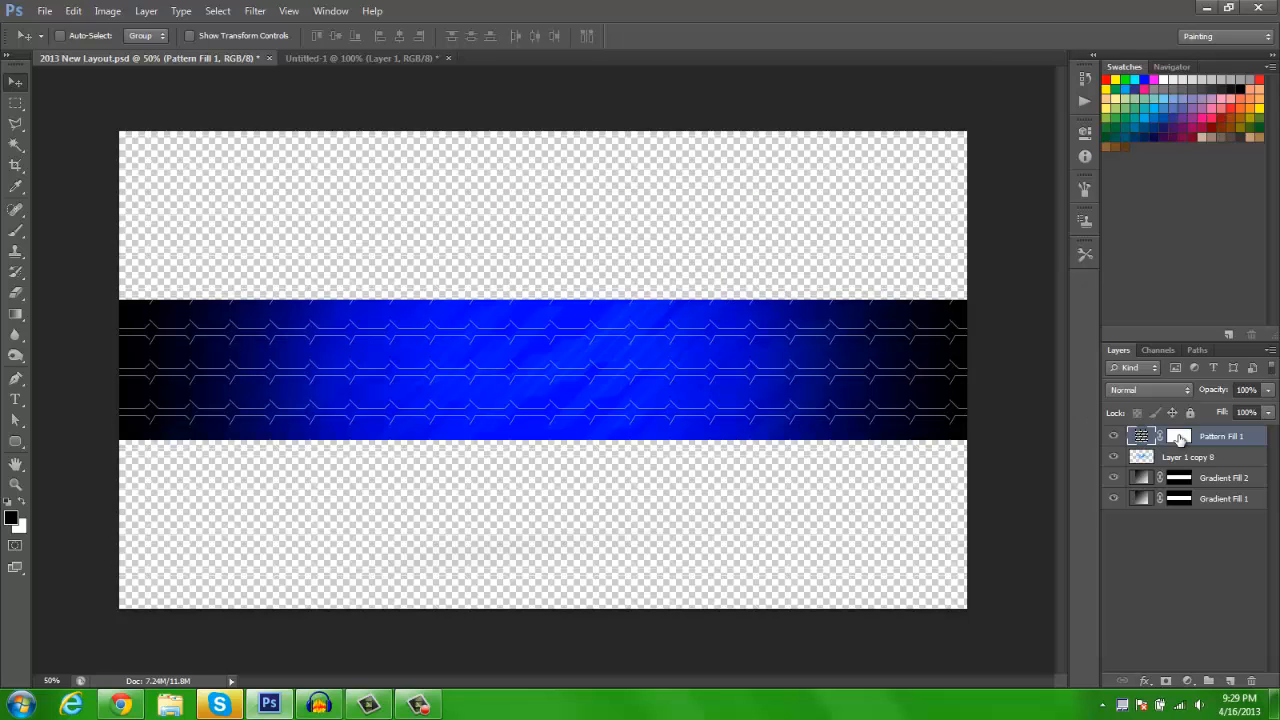
- Target the pattern fill's layer mask and set the Brush to a soft 370 px tip at 25% opacity
key(e)
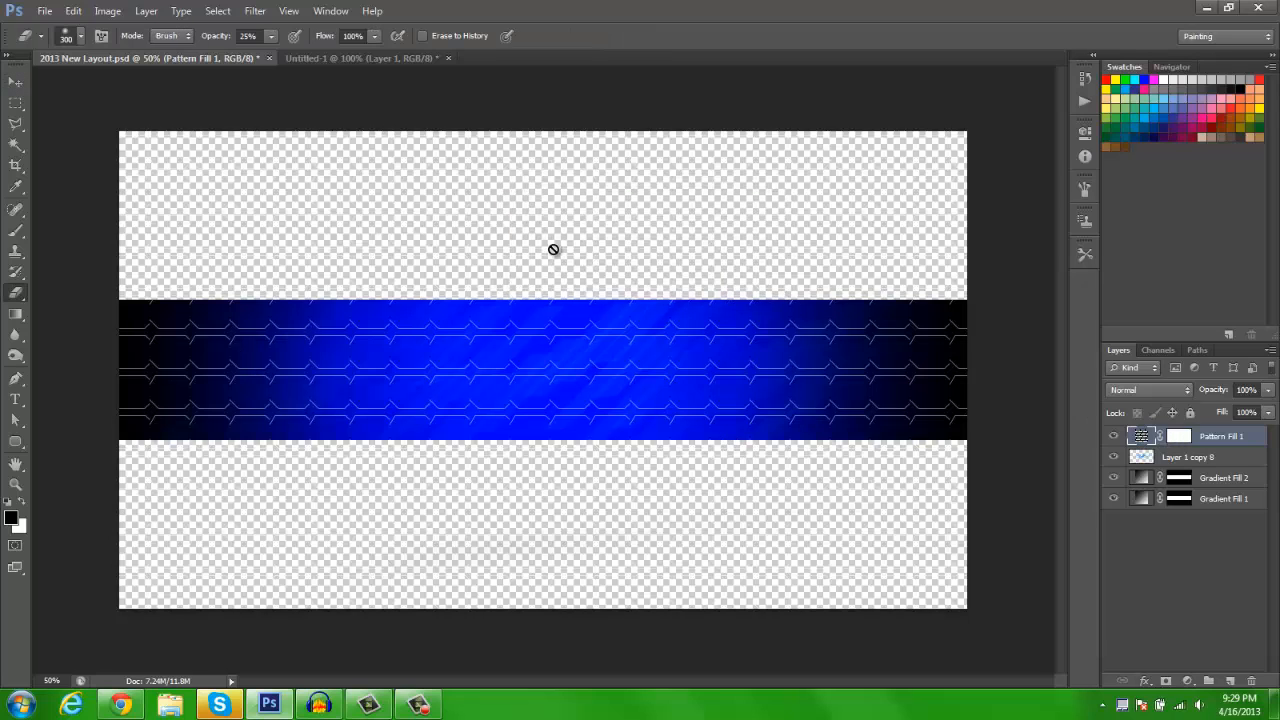
click(1190, 441)
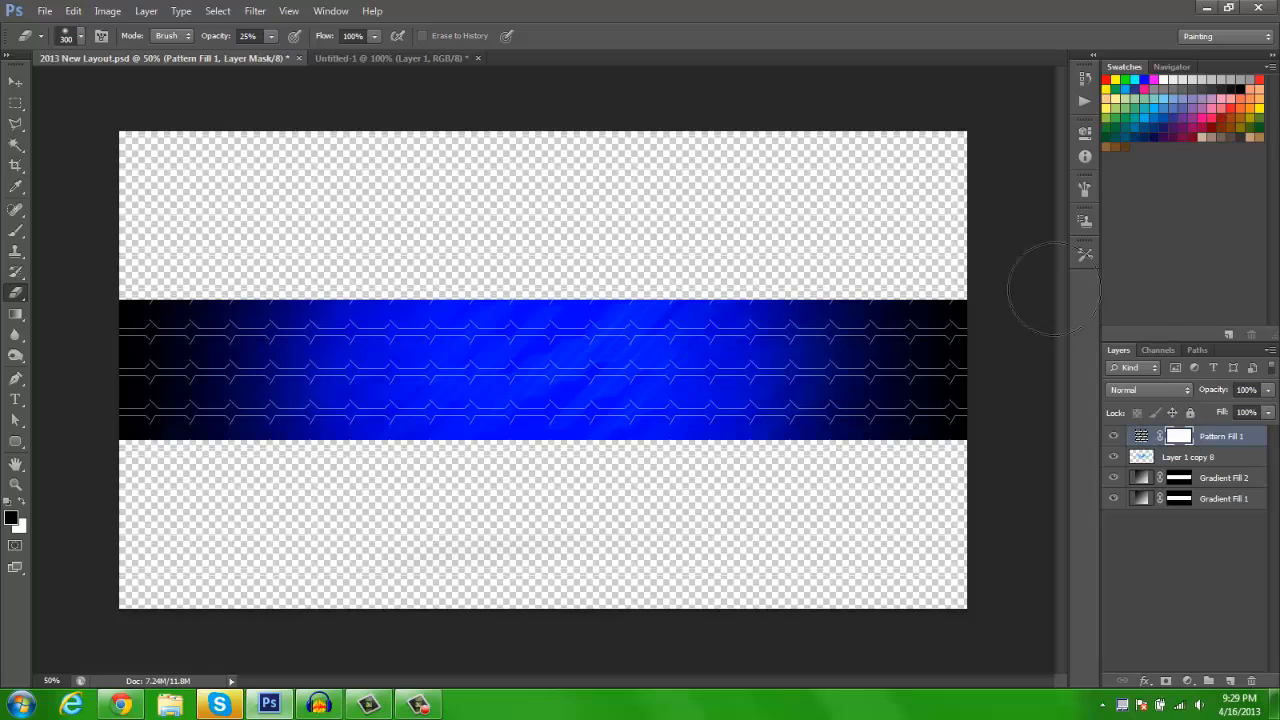
key(b)
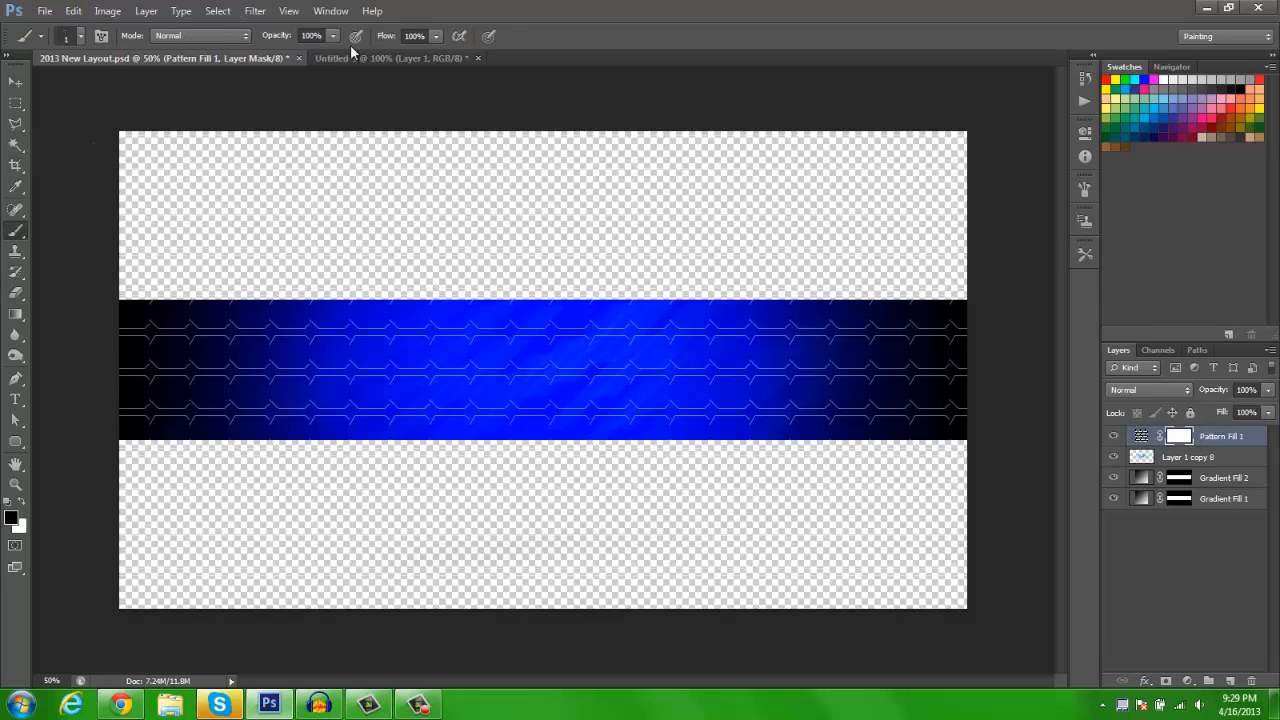
right_click(129, 87)
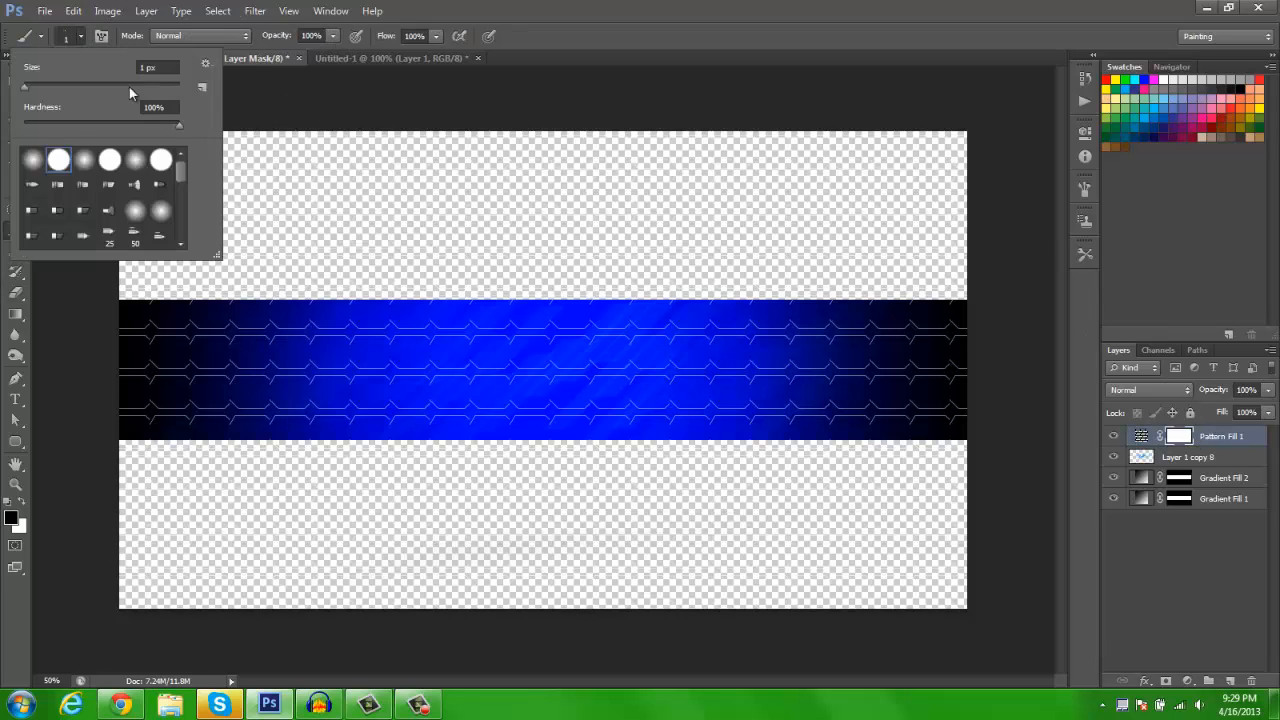
click(322, 50)
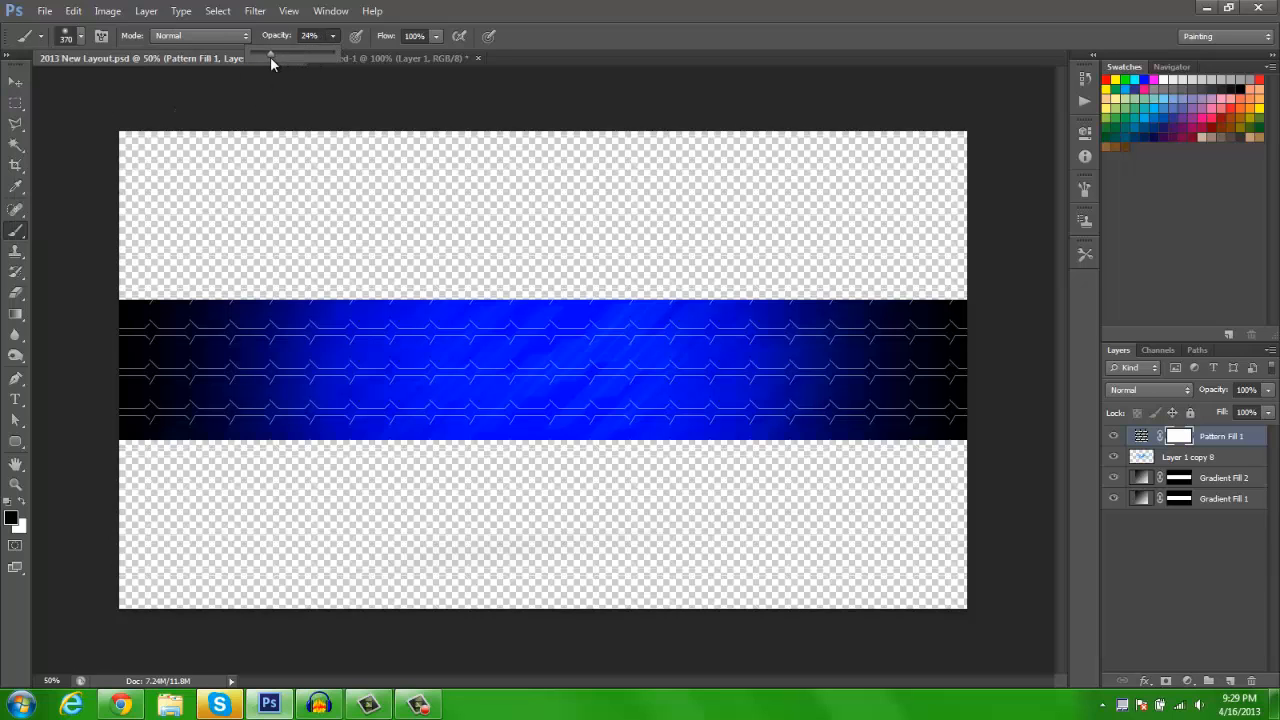
drag(271, 57, 275, 61)
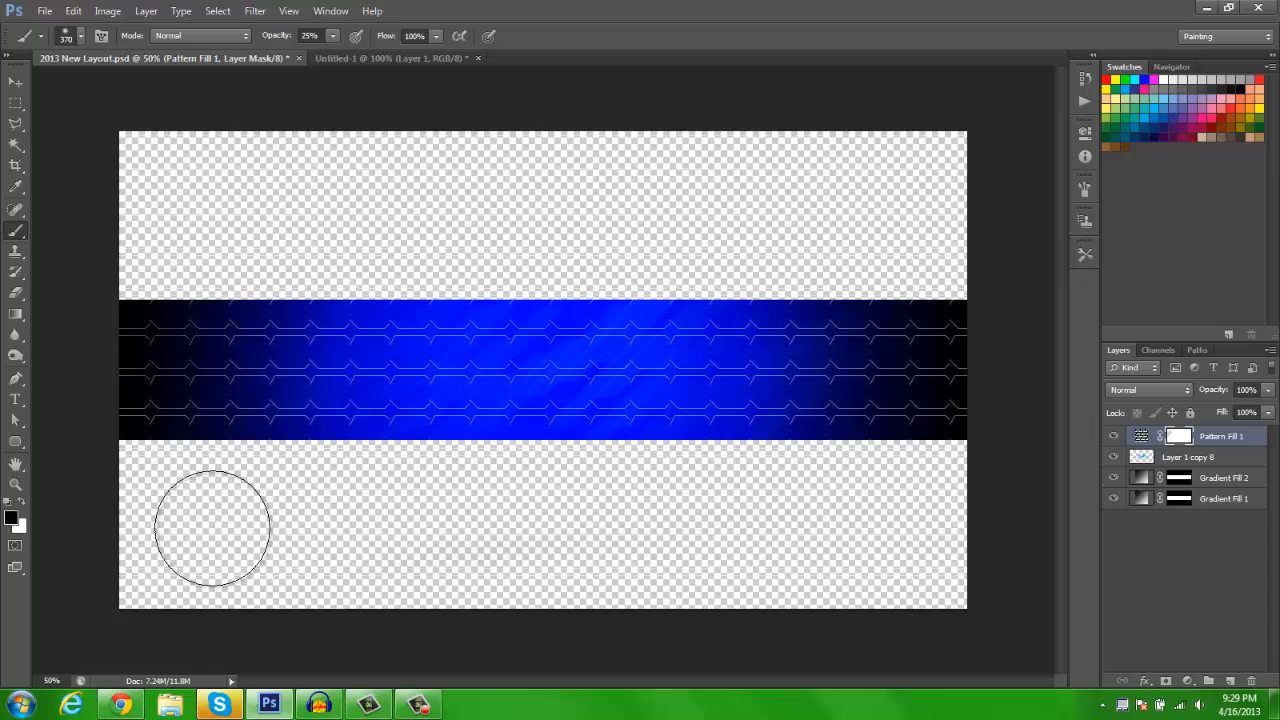
- Paint black on the pattern fill's mask to fade the line pattern out toward the band's ends and edges
mouse_move(141, 442)
mouse_down()
mouse_move(174, 264)
mouse_move(145, 282)
mouse_move(114, 457)
mouse_up()
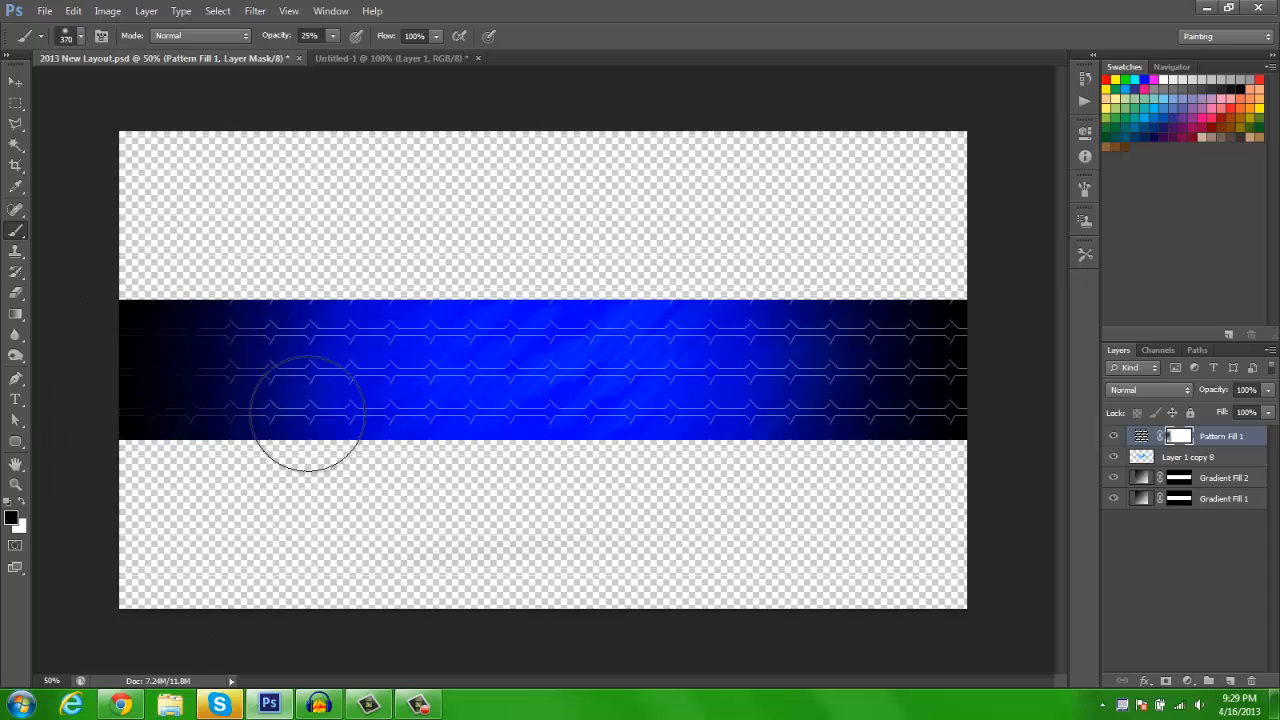
mouse_move(885, 389)
mouse_down()
mouse_move(927, 502)
mouse_move(943, 442)
mouse_move(930, 448)
mouse_move(943, 470)
mouse_move(935, 535)
mouse_up()
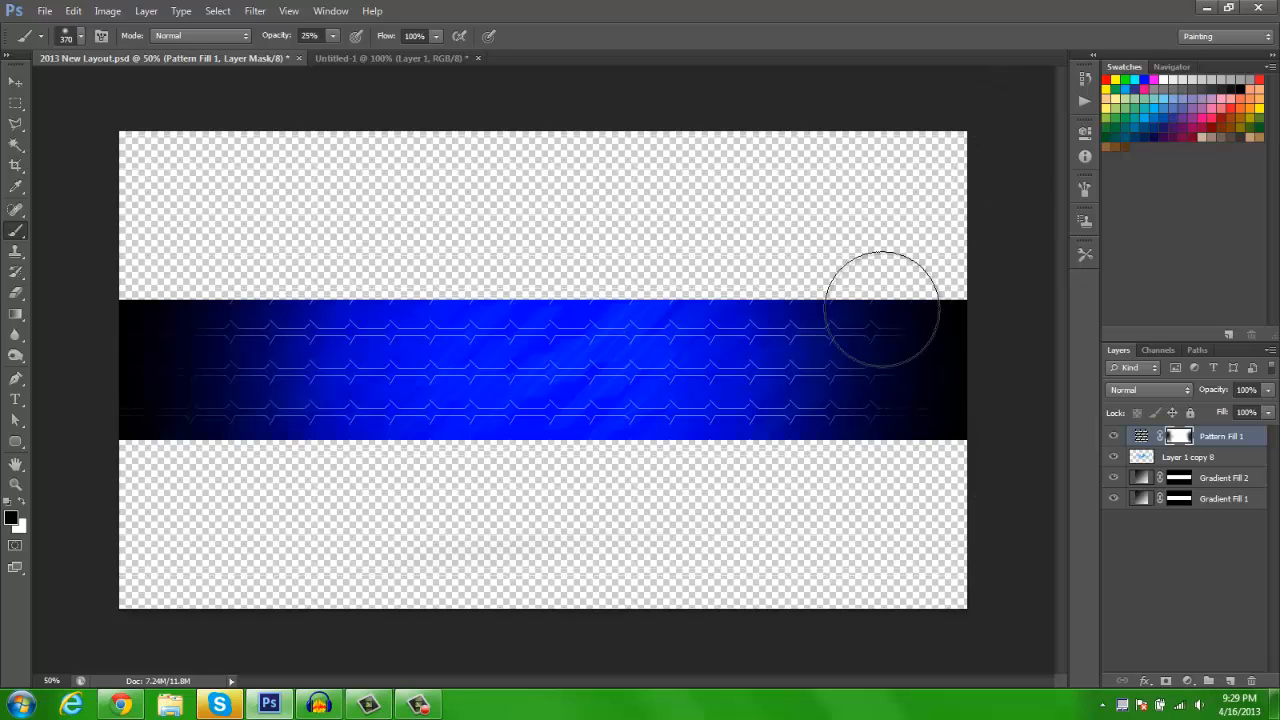
mouse_move(836, 257)
mouse_down()
mouse_move(715, 365)
mouse_move(791, 311)
mouse_move(781, 414)
mouse_up()
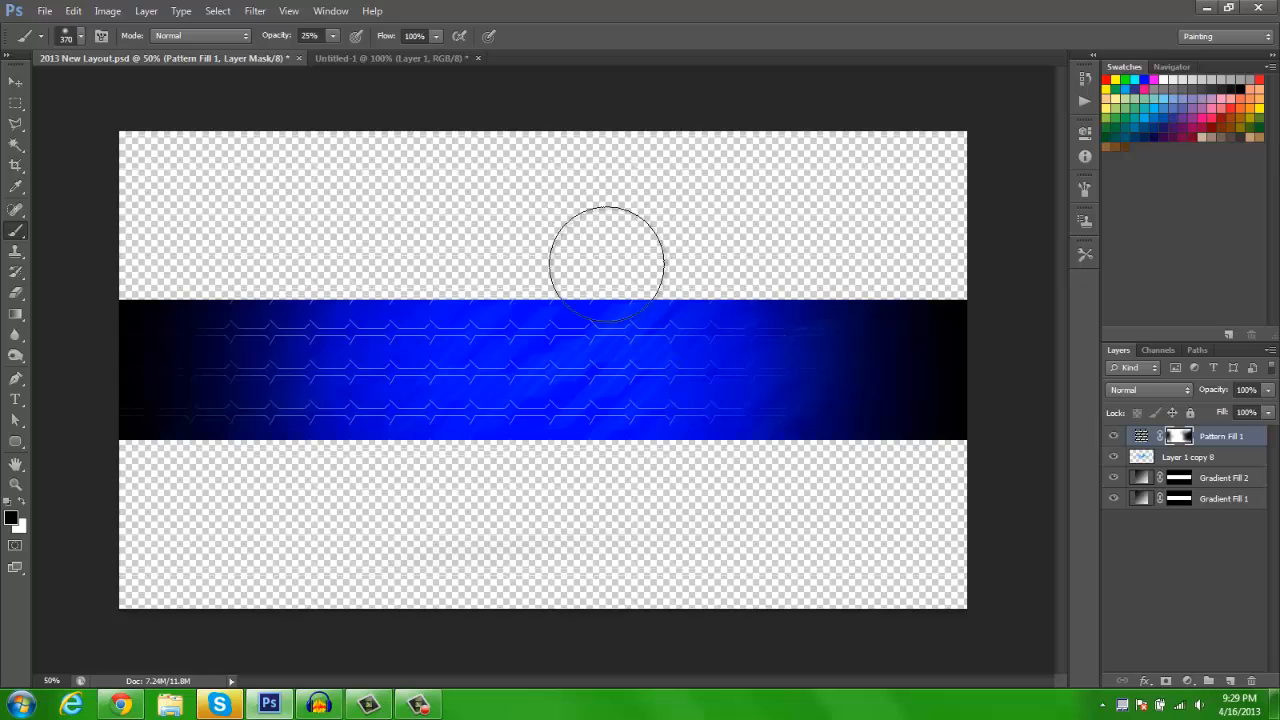
mouse_move(294, 320)
mouse_down()
mouse_move(352, 330)
mouse_move(279, 264)
mouse_move(194, 320)
mouse_up()
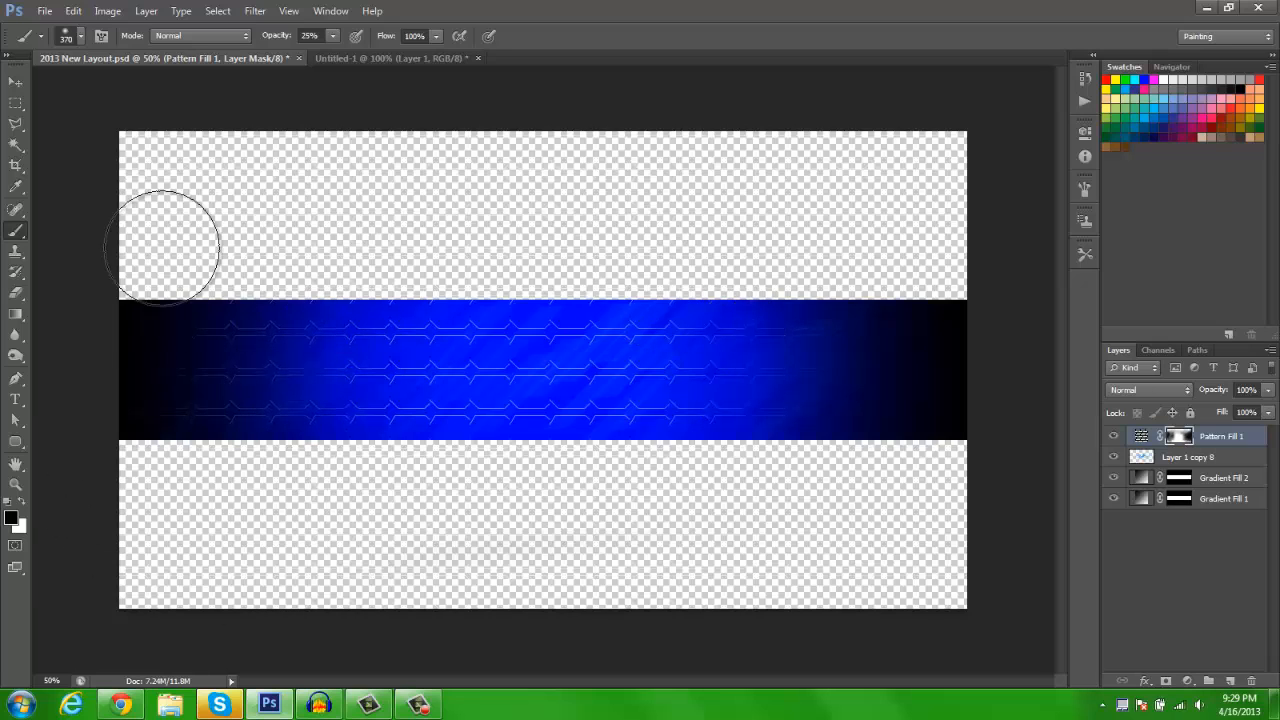
mouse_move(220, 279)
mouse_down()
mouse_move(212, 457)
mouse_move(263, 375)
mouse_move(311, 453)
mouse_move(257, 412)
mouse_move(258, 487)
mouse_move(368, 283)
mouse_move(598, 370)
mouse_move(321, 340)
mouse_move(728, 468)
mouse_move(588, 371)
mouse_move(69, 287)
mouse_move(328, 363)
mouse_move(603, 325)
mouse_move(855, 247)
mouse_move(940, 336)
mouse_up()
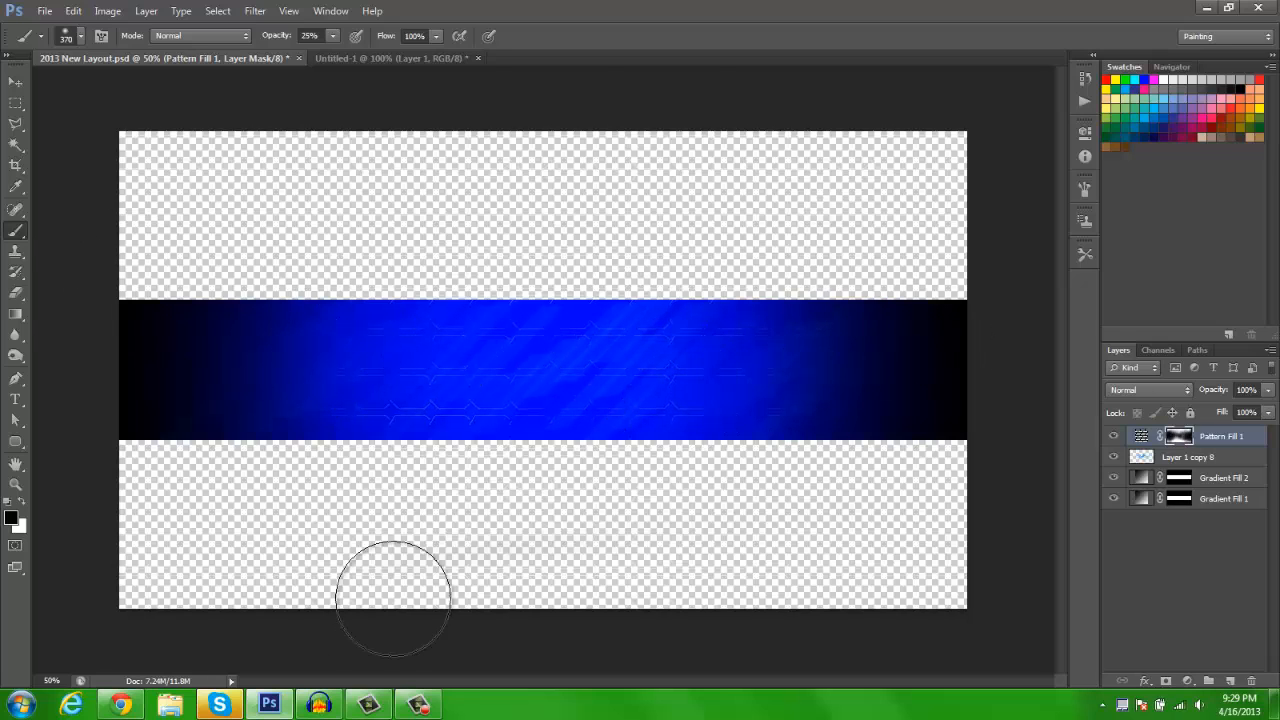
- Show the guides and open the image A Fifa 13 West Ham from the A Pics folder
key(v)
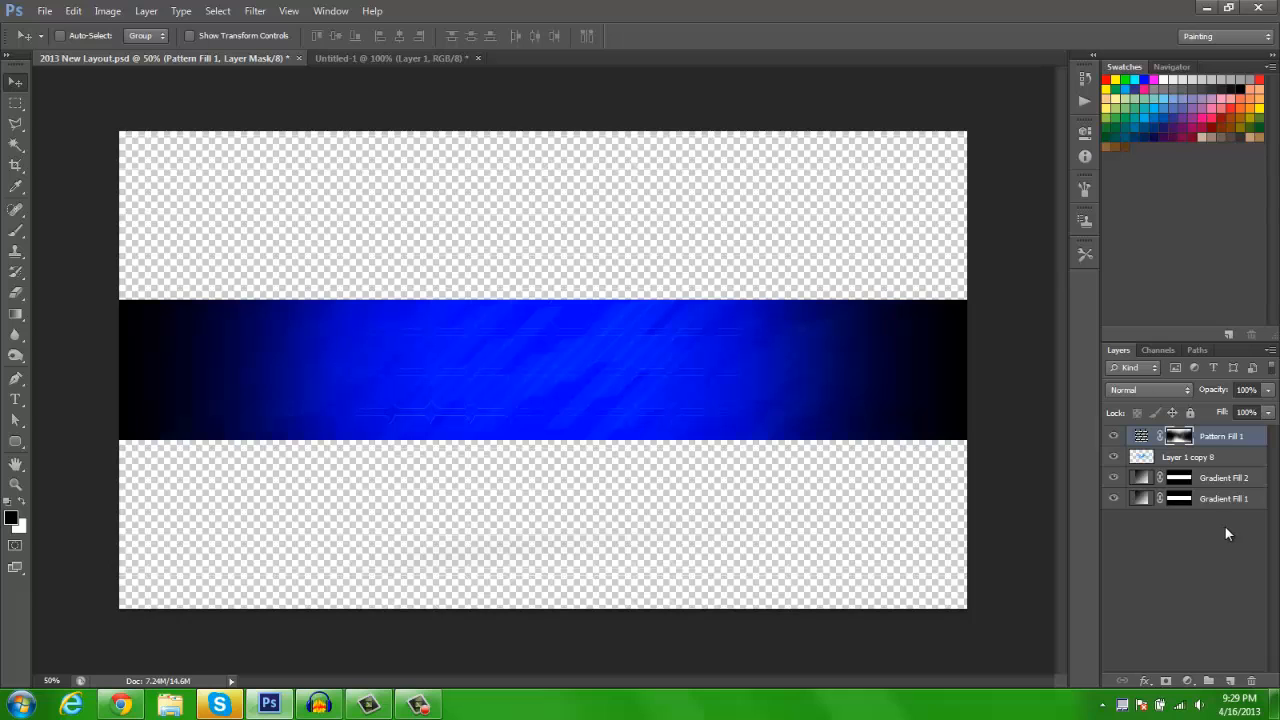
key(ctrl+semicolon)
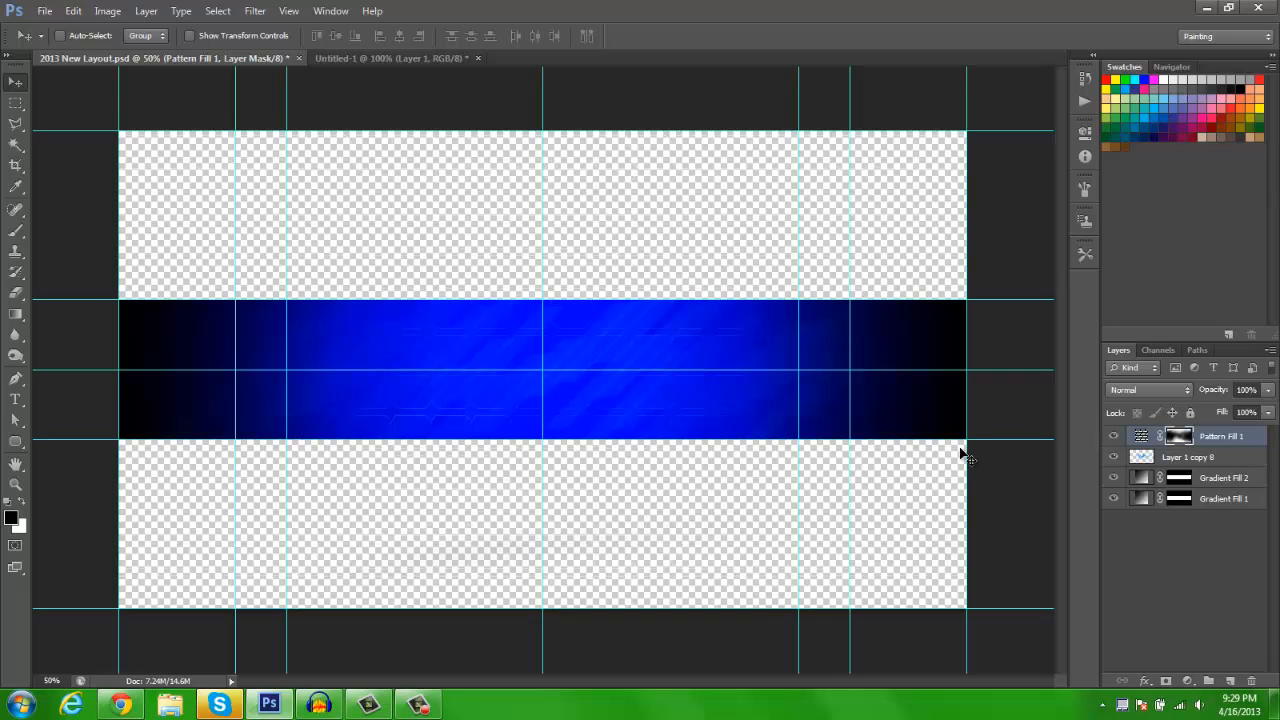
click(45, 10)
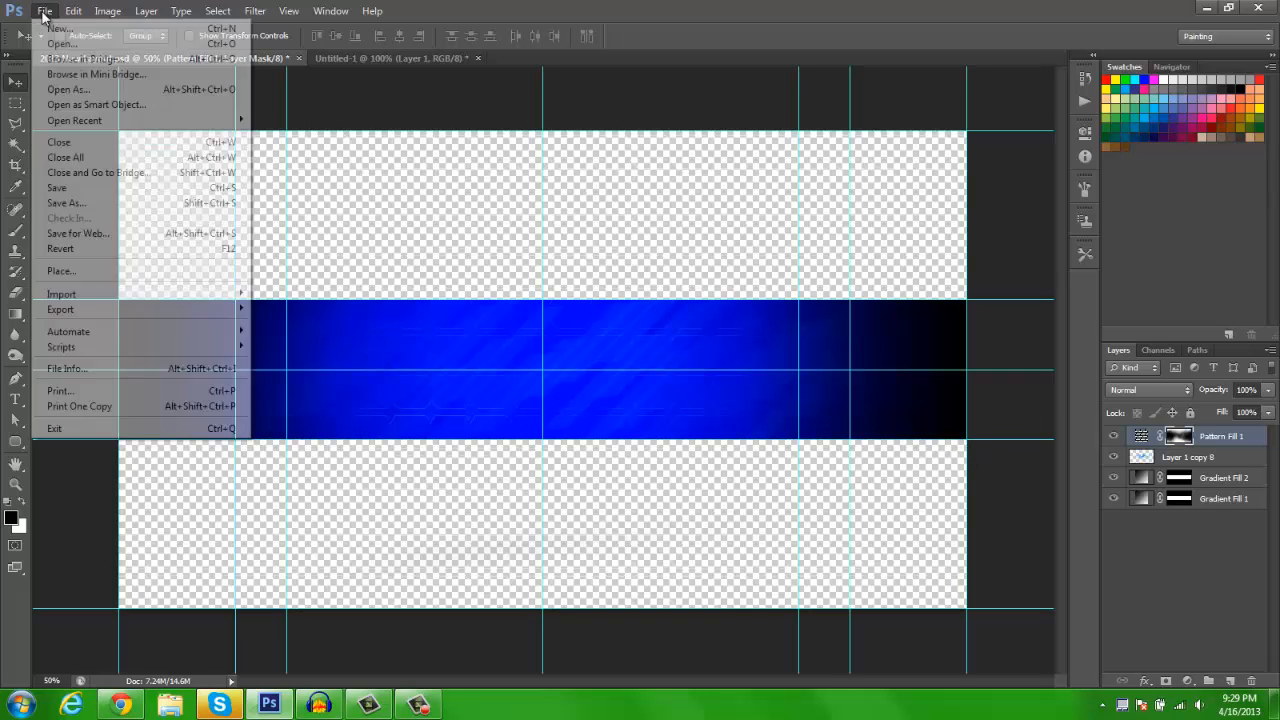
click(50, 48)
click(647, 45)
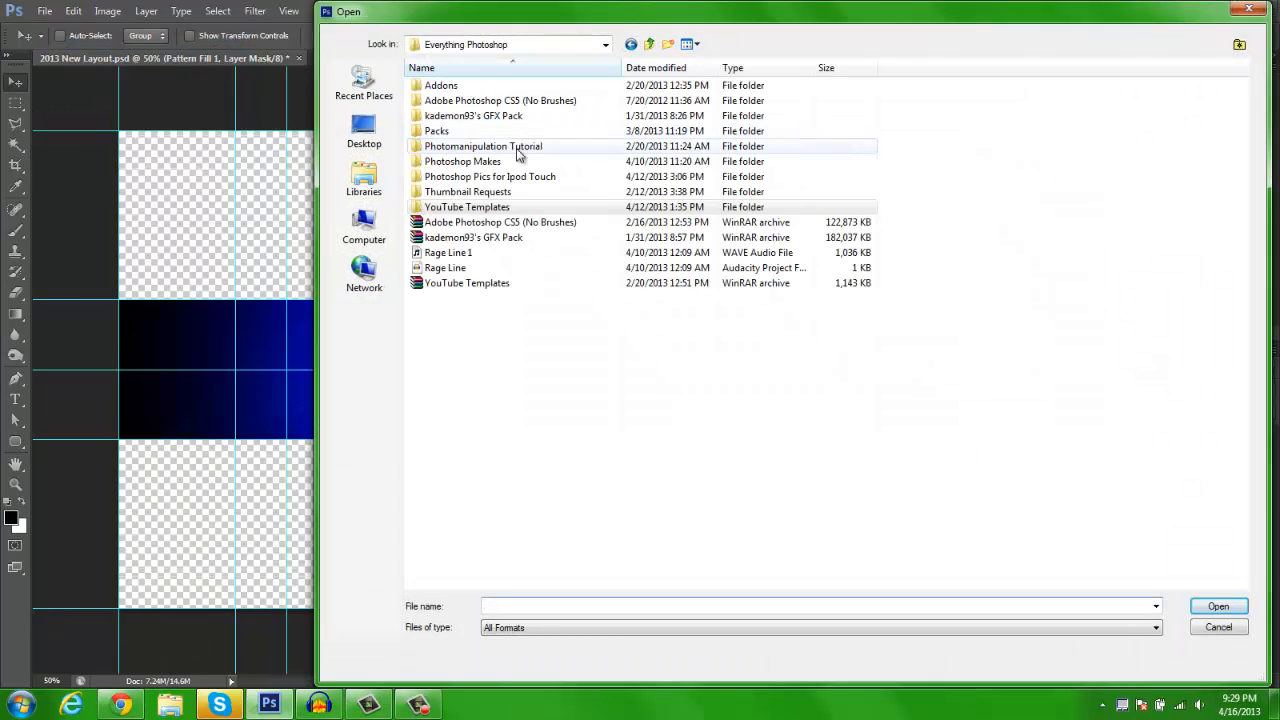
double_click(480, 161)
double_click(476, 111)
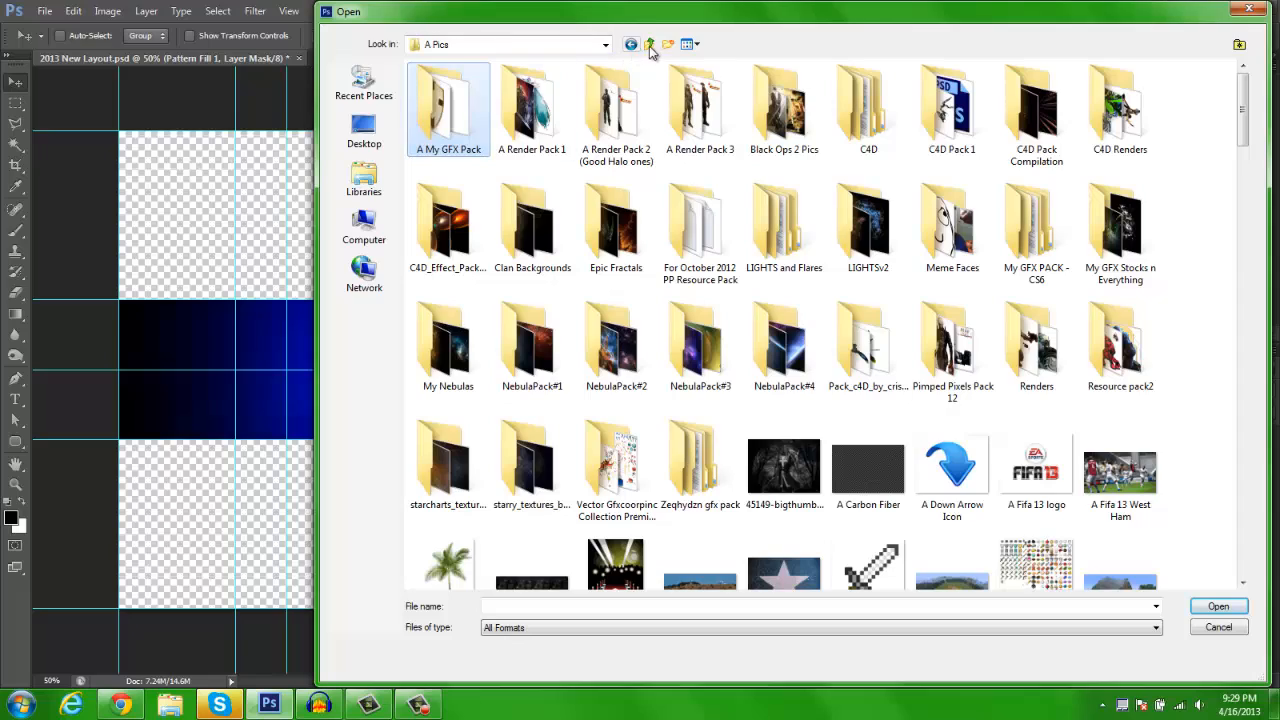
click(729, 346)
scroll(729, 346, down, 4)
scroll(729, 346, up, 4)
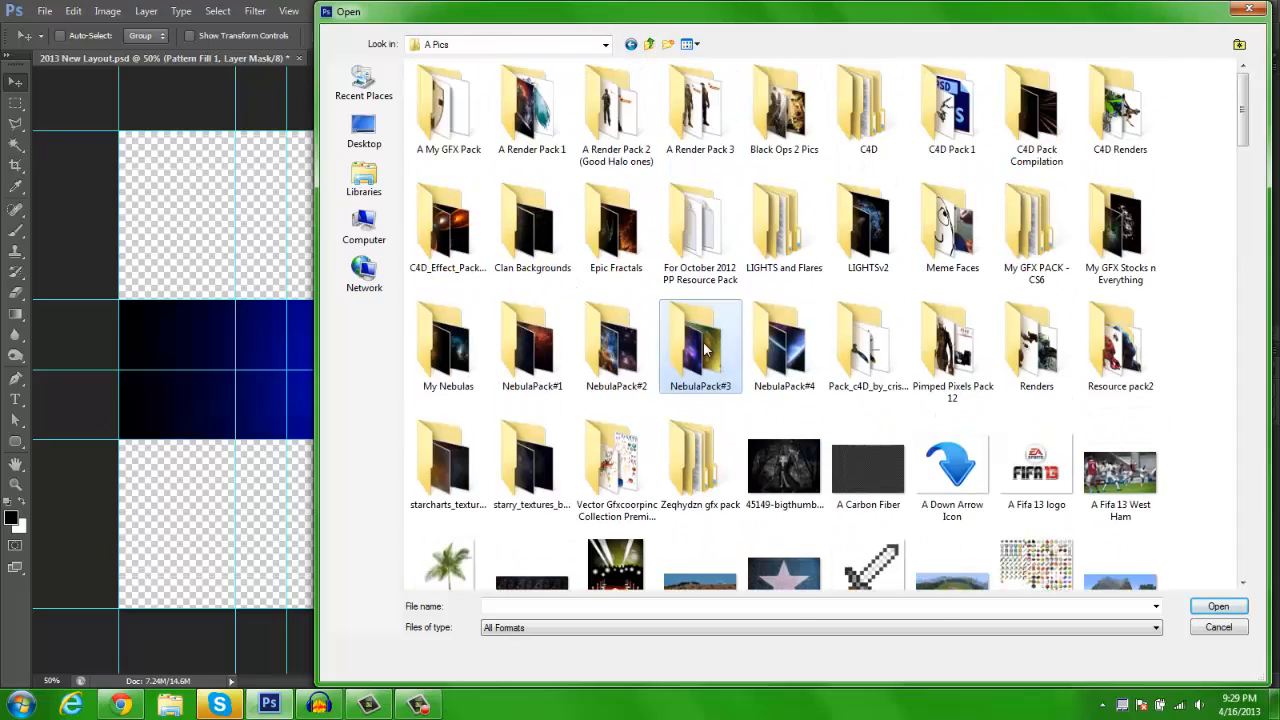
scroll(729, 346, down, 3)
scroll(729, 346, up, 3)
double_click(1137, 132)
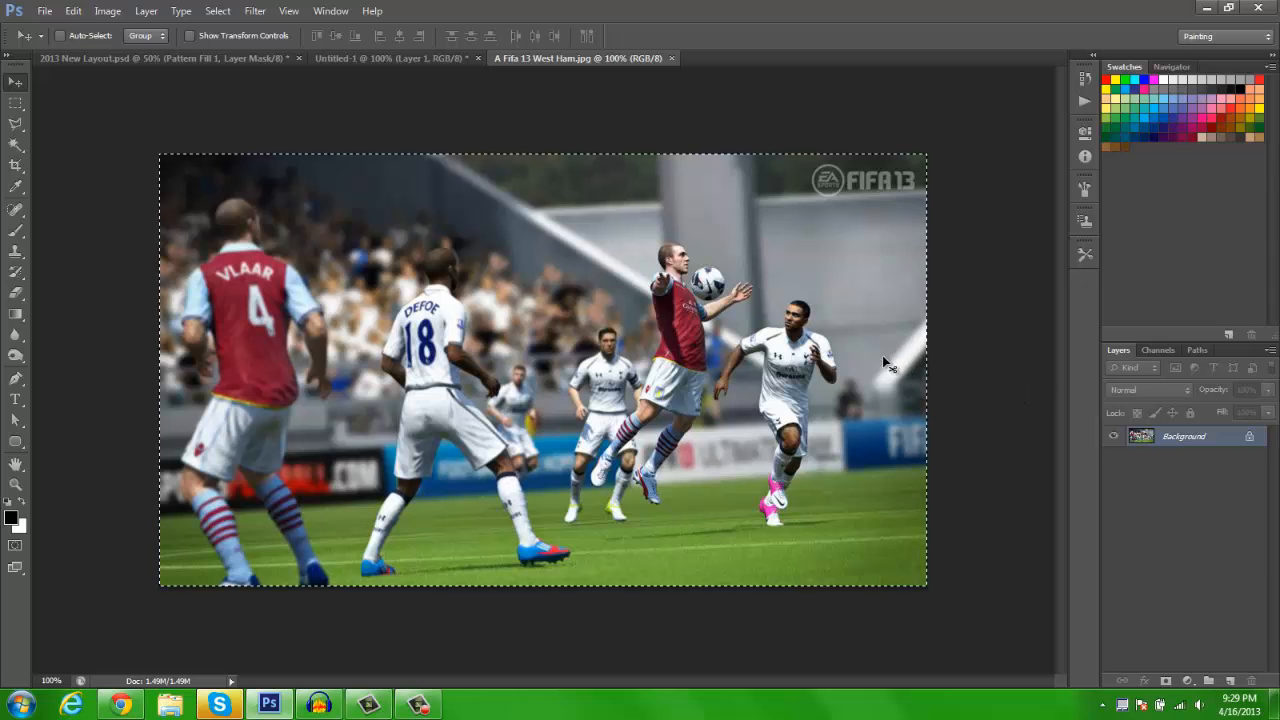
- Copy the whole football picture, close its file, paste it into the banner and align its left edge with the inner vertical guide
click(670, 59)
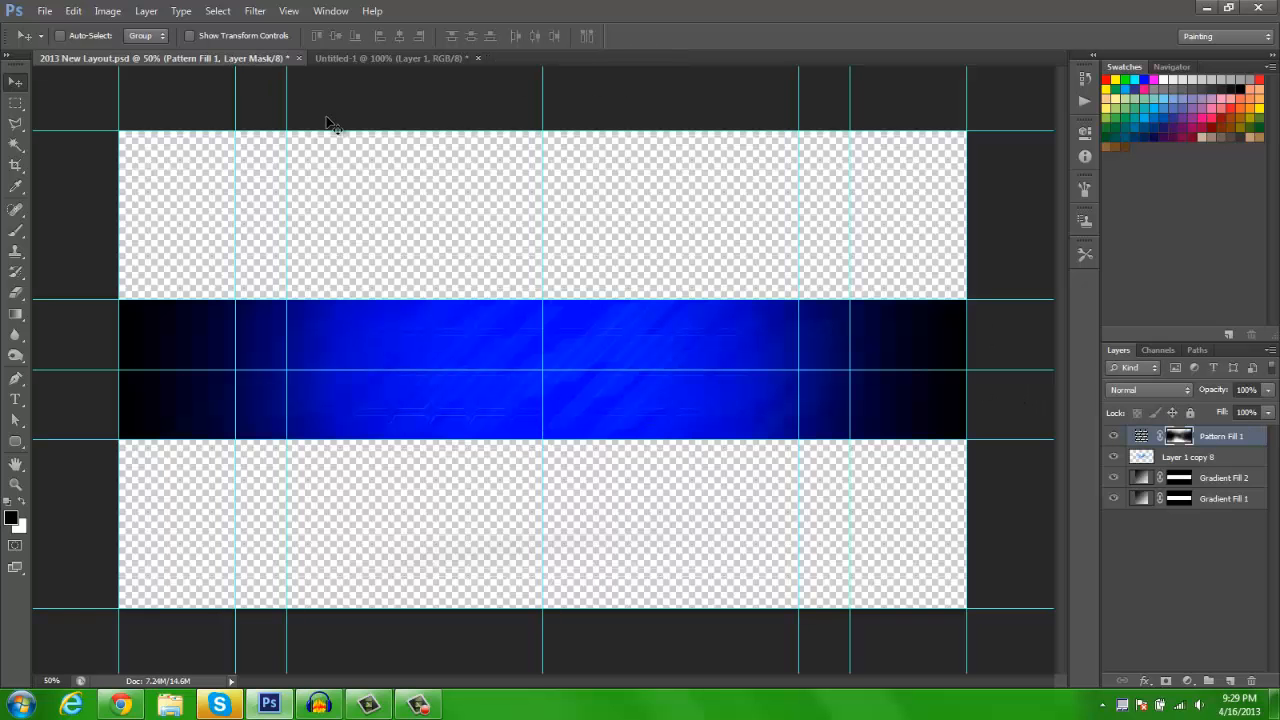
key(ctrl+v)
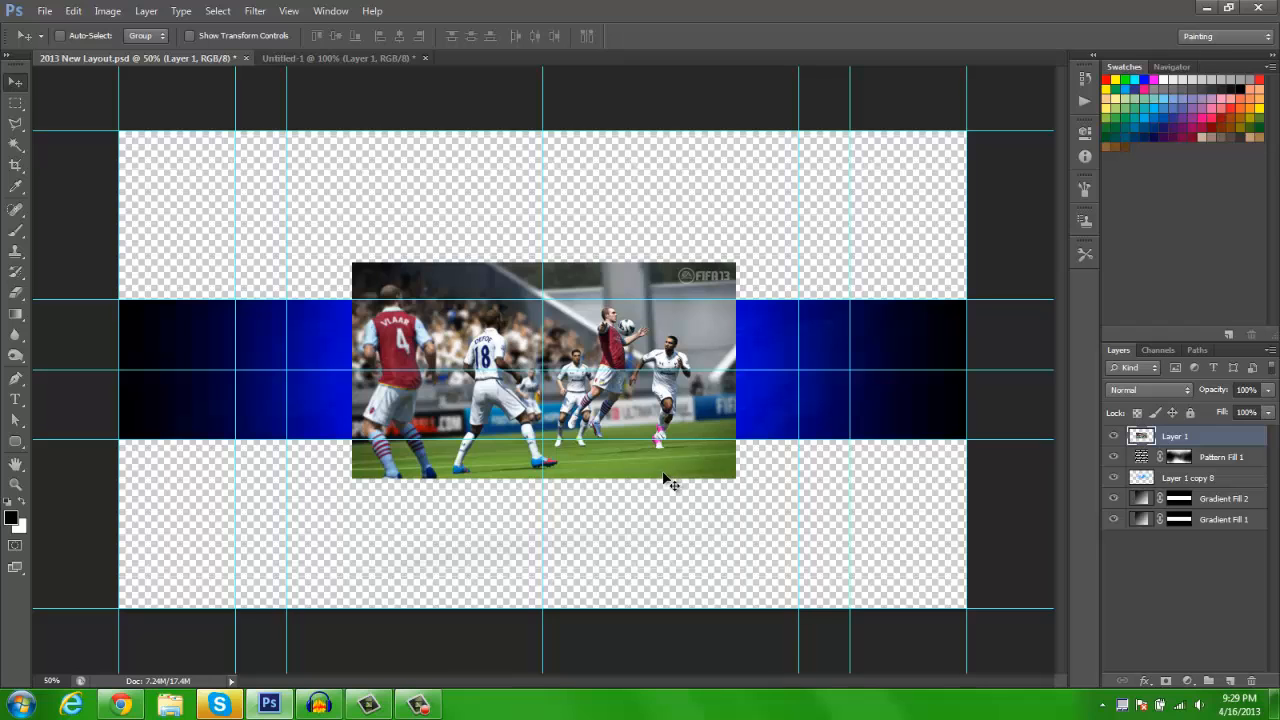
drag(634, 441, 589, 433)
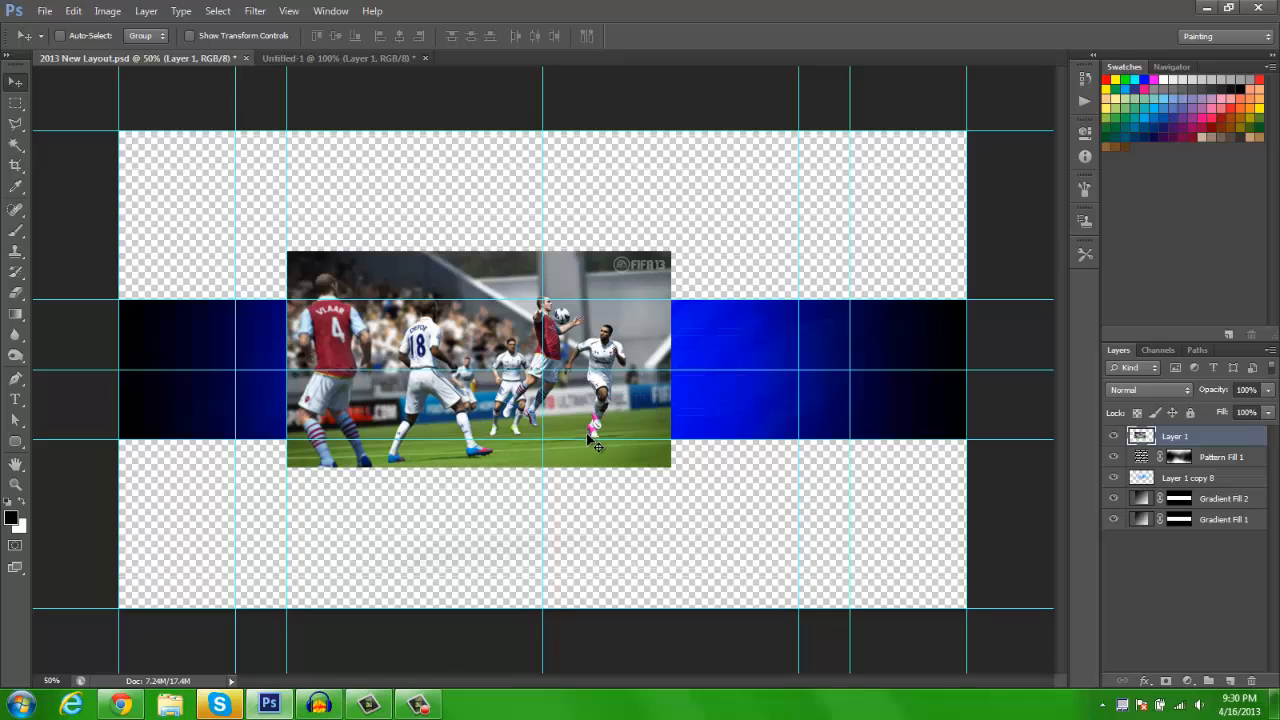
- Try the Soft Light and Overlay blend modes on the football picture, and settle on Screen
click(1148, 389)
click(1147, 218)
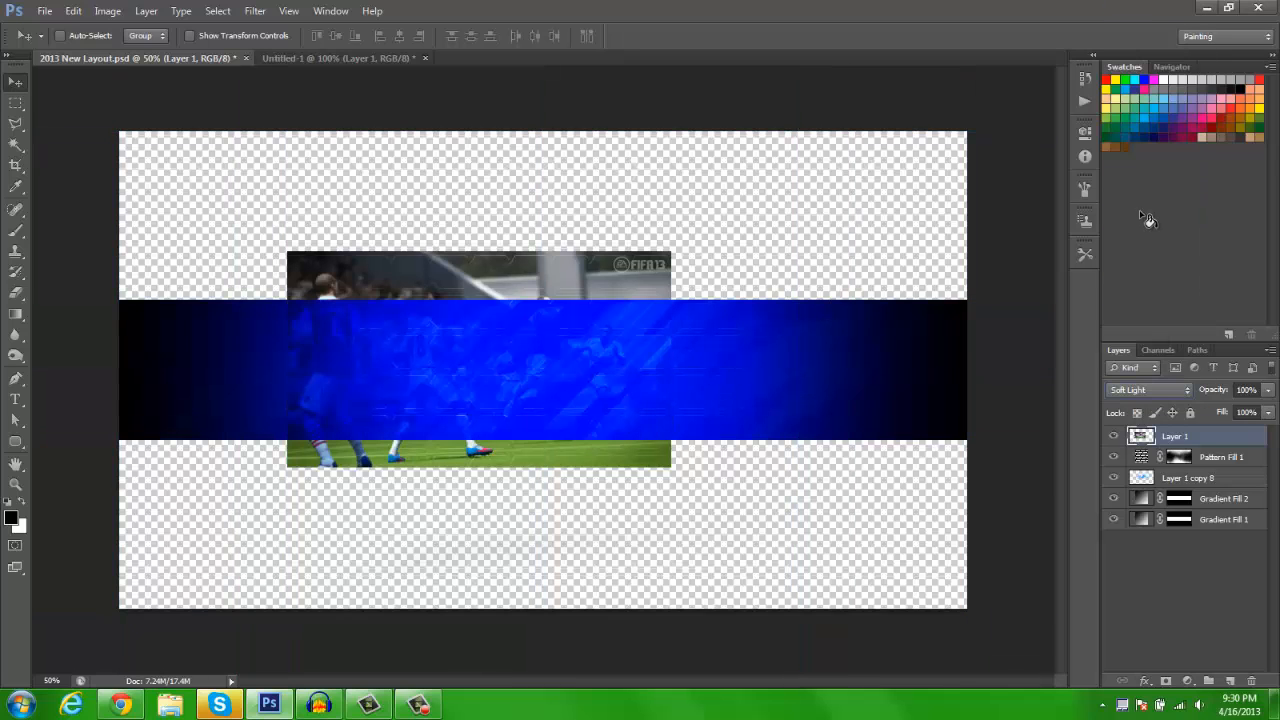
key(Up)
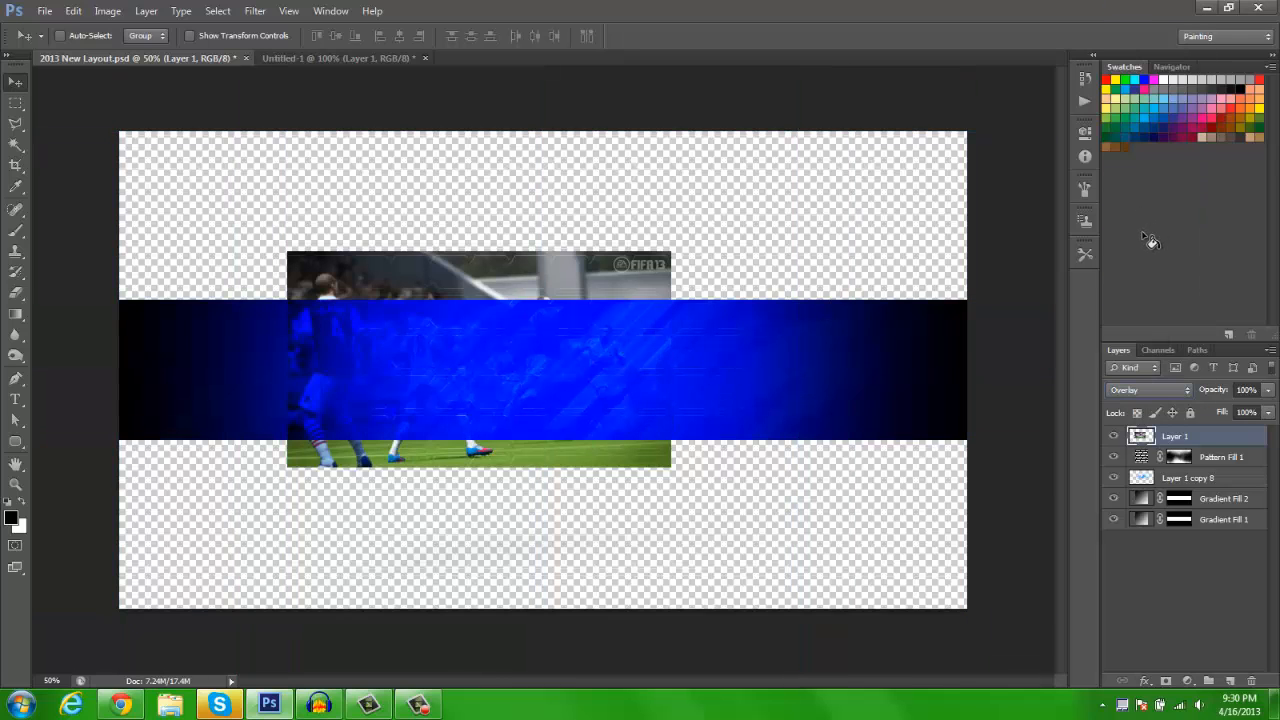
click(1157, 390)
click(1136, 129)
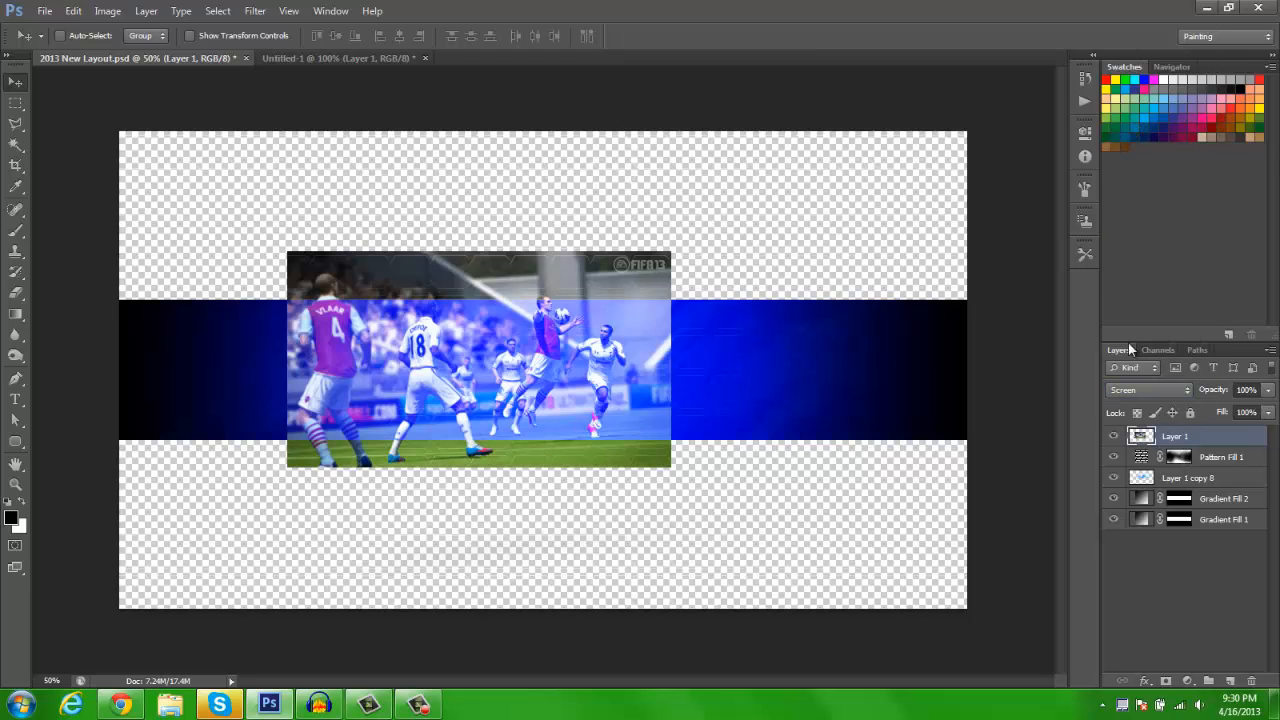
- Trim the football picture to the band by deleting the parts above and below it along the guides
key(ctrl+semicolon)
key(m)
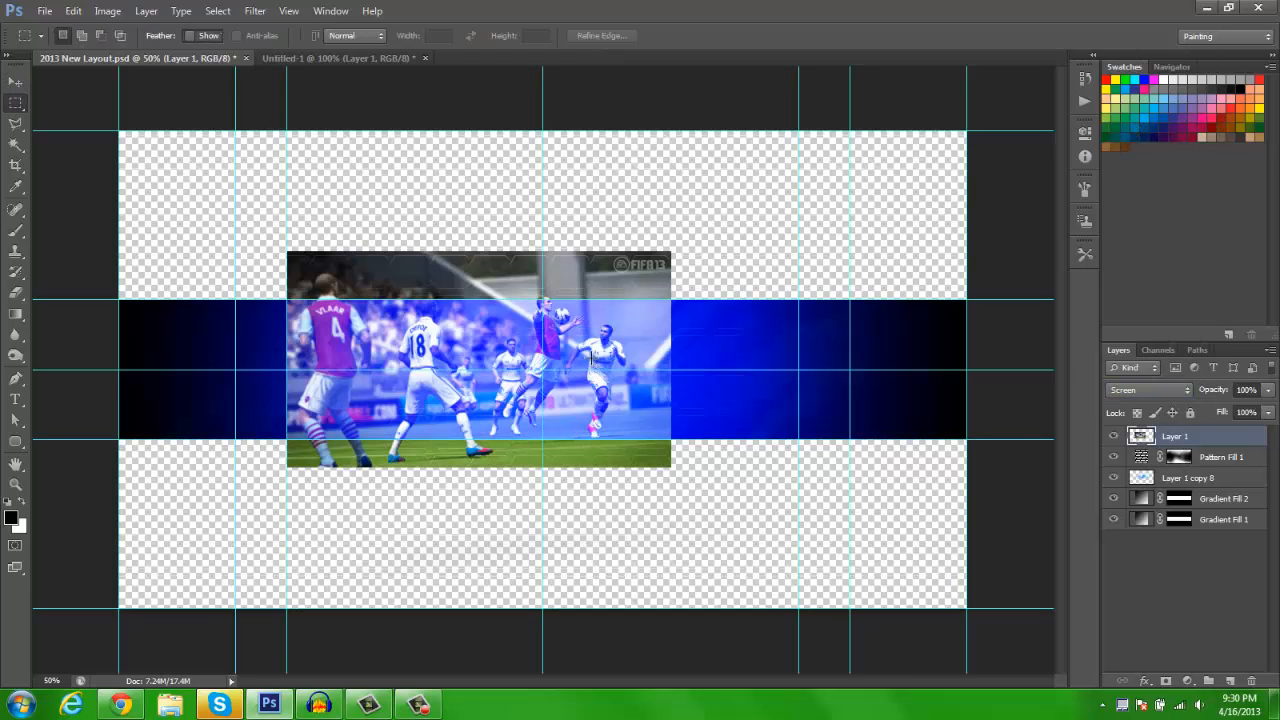
drag(120, 132, 797, 298)
key(Delete)
drag(689, 277, 708, 498)
key(Delete)
key(ctrl+d)
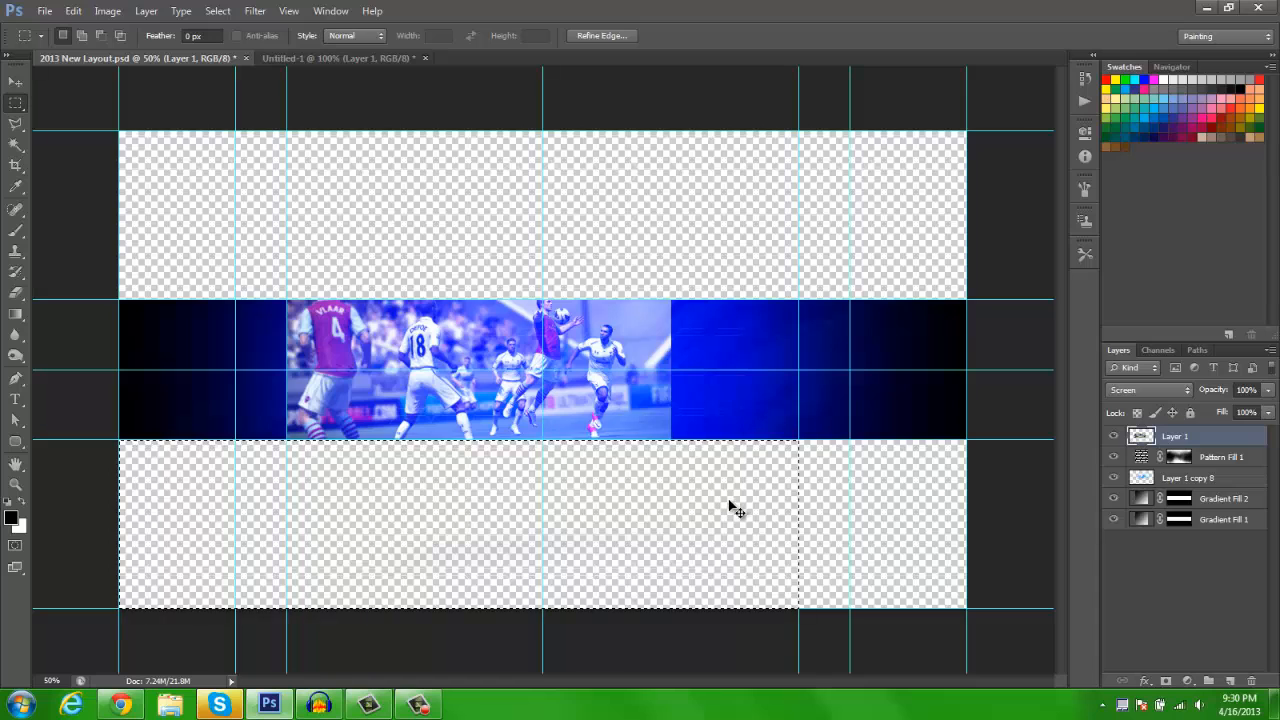
- Clear the areas above and below the band on the pattern fill's layer mask
click(1180, 458)
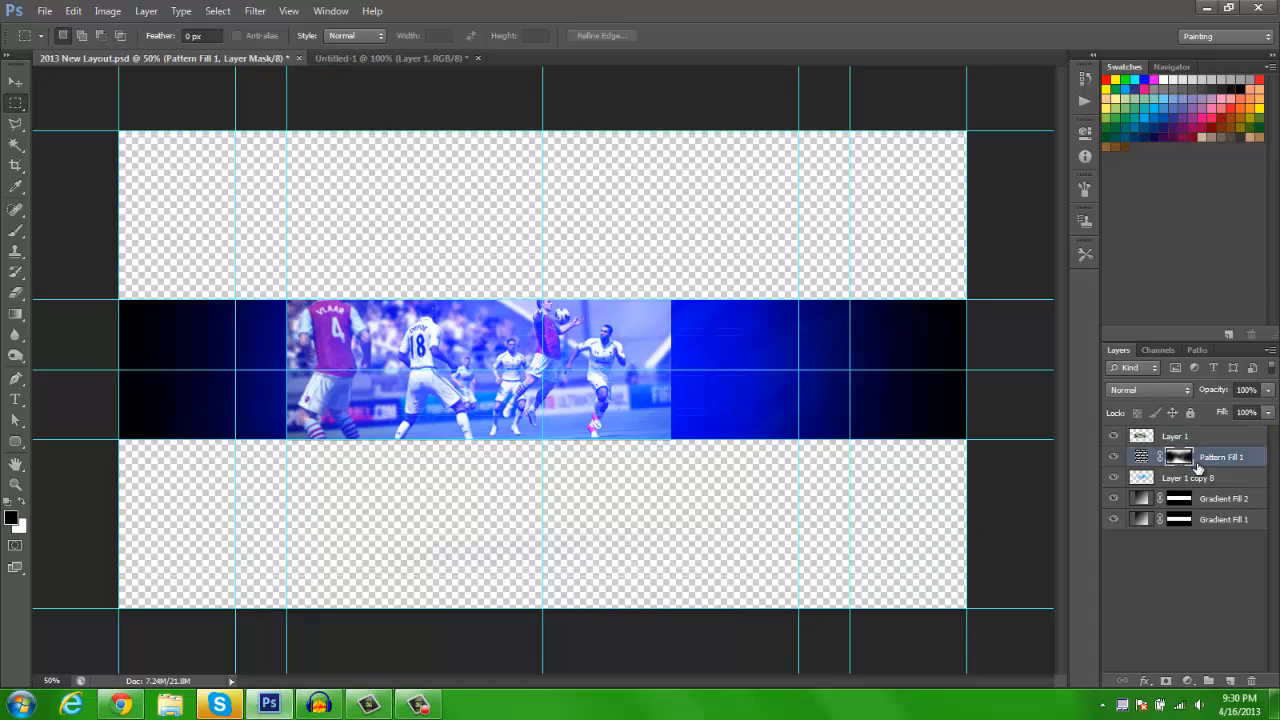
drag(119, 131, 966, 299)
drag(686, 218, 688, 522)
key(ctrl+d)
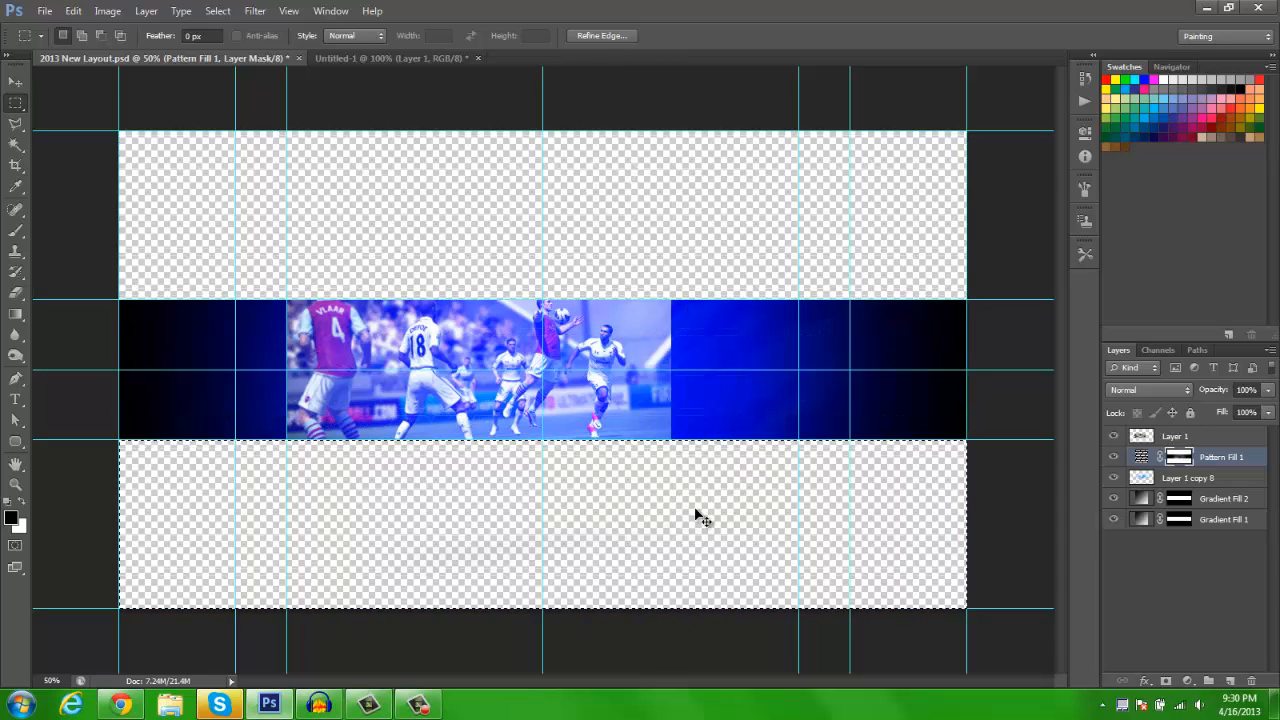
- Hide the guides, stretch the football picture to about 120% width, and shift it along the band toward the middle
key(v)
key(ctrl+semicolon)
click(1176, 437)
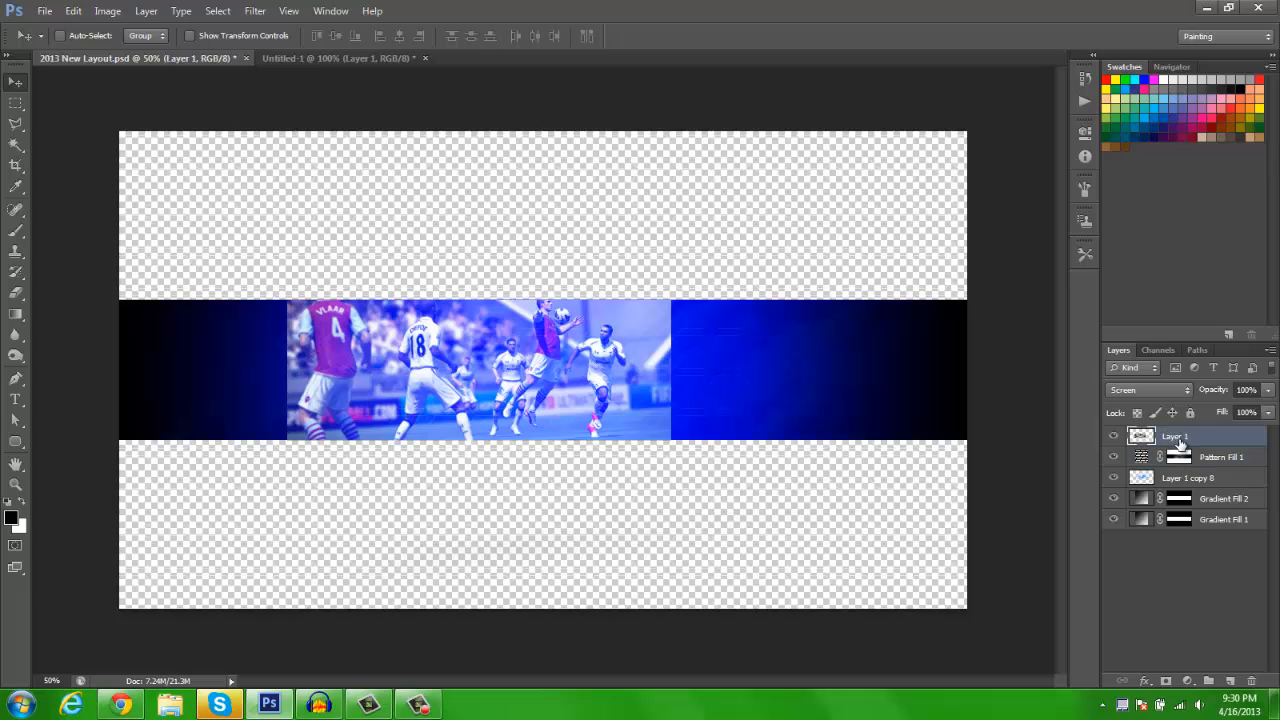
mouse_move(508, 361)
mouse_down()
mouse_move(590, 358)
mouse_move(515, 363)
mouse_up()
key(ctrl+t)
drag(690, 370, 809, 372)
key(Escape)
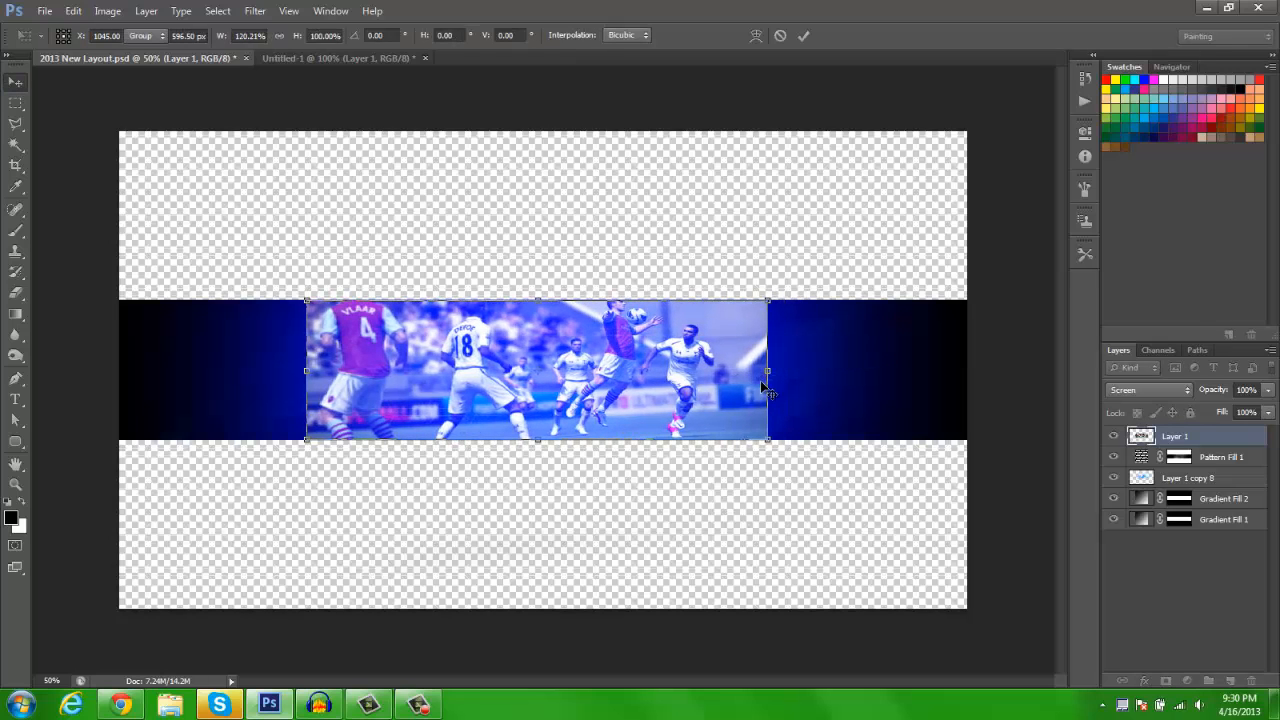
drag(688, 381, 671, 381)
- Fade the football picture's sides and edges into the band using a 300 px Eraser at 25% opacity
key(e)
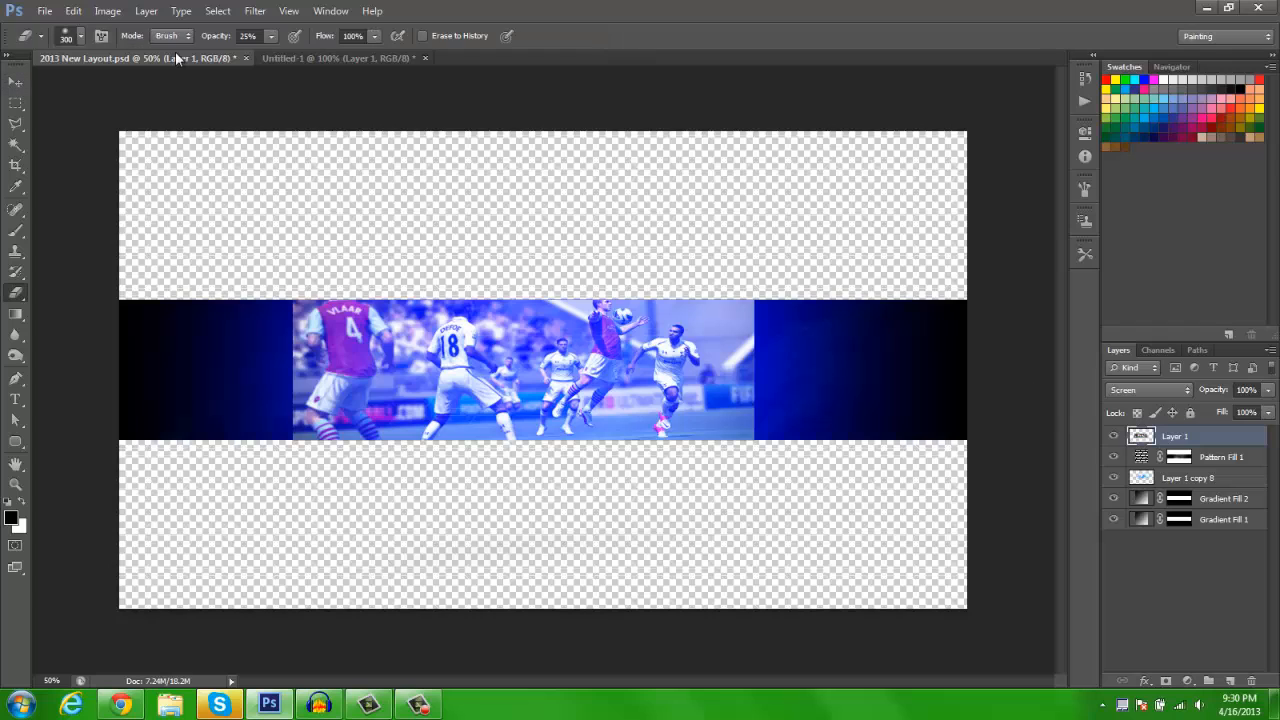
mouse_move(305, 337)
mouse_down()
mouse_move(289, 452)
mouse_move(303, 469)
mouse_move(293, 323)
mouse_move(286, 443)
mouse_up()
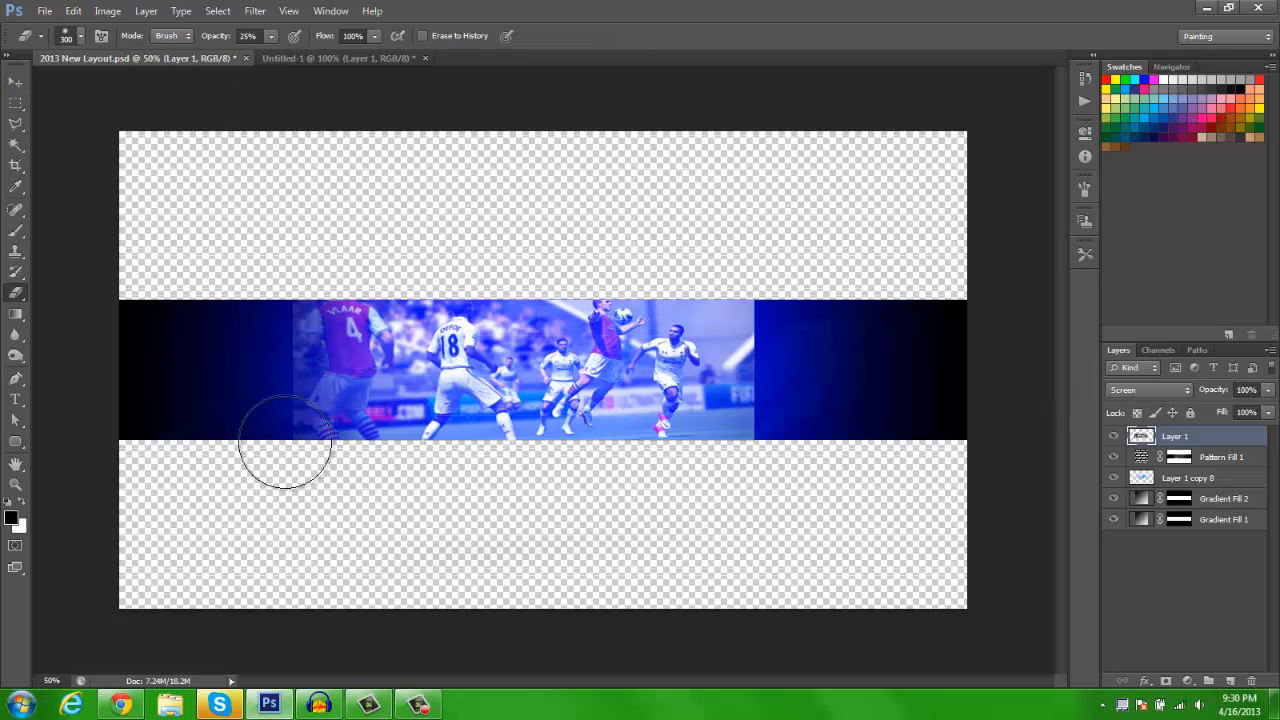
mouse_move(262, 499)
mouse_down()
mouse_move(266, 427)
mouse_move(272, 502)
mouse_move(277, 389)
mouse_move(257, 430)
mouse_move(259, 368)
mouse_move(266, 449)
mouse_move(278, 421)
mouse_up()
mouse_move(743, 266)
mouse_down()
mouse_move(724, 466)
mouse_move(729, 419)
mouse_move(747, 433)
mouse_move(764, 370)
mouse_move(748, 479)
mouse_move(746, 402)
mouse_move(761, 411)
mouse_move(782, 304)
mouse_move(766, 316)
mouse_move(783, 275)
mouse_move(752, 287)
mouse_move(730, 526)
mouse_move(721, 416)
mouse_move(637, 499)
mouse_move(654, 439)
mouse_move(529, 433)
mouse_move(444, 513)
mouse_move(719, 411)
mouse_move(476, 446)
mouse_move(549, 489)
mouse_move(361, 364)
mouse_move(360, 311)
mouse_move(357, 428)
mouse_move(393, 307)
mouse_move(333, 283)
mouse_move(338, 447)
mouse_move(543, 208)
mouse_move(620, 447)
mouse_move(676, 254)
mouse_move(661, 373)
mouse_move(410, 191)
mouse_move(548, 259)
mouse_move(327, 248)
mouse_move(599, 254)
mouse_move(360, 336)
mouse_move(314, 385)
mouse_move(424, 406)
mouse_move(578, 300)
mouse_move(637, 333)
mouse_move(359, 268)
mouse_move(541, 273)
mouse_move(622, 370)
mouse_move(641, 513)
mouse_move(329, 418)
mouse_move(594, 347)
mouse_move(614, 395)
mouse_move(584, 423)
mouse_move(387, 331)
mouse_move(486, 393)
mouse_move(398, 280)
mouse_move(539, 347)
mouse_move(426, 428)
mouse_move(293, 316)
mouse_move(440, 386)
mouse_up()
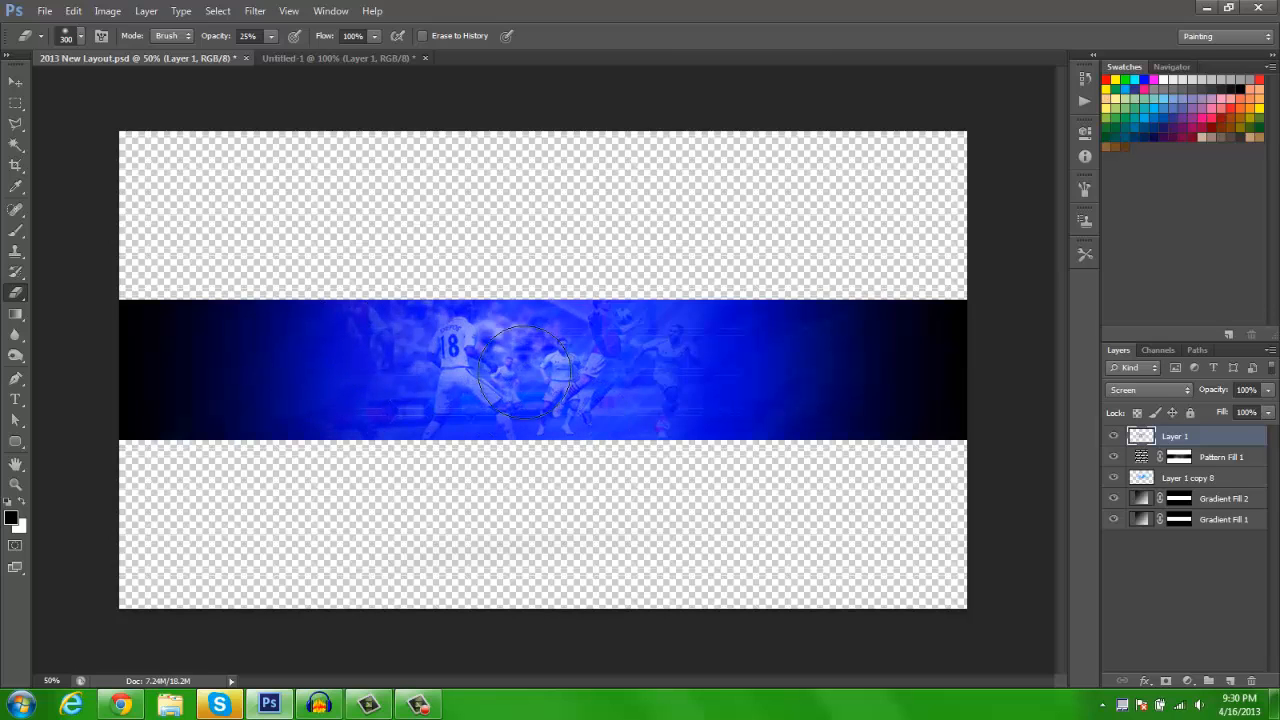
- Apply the Sharpen More filter to the football picture
click(14, 84)
click(255, 11)
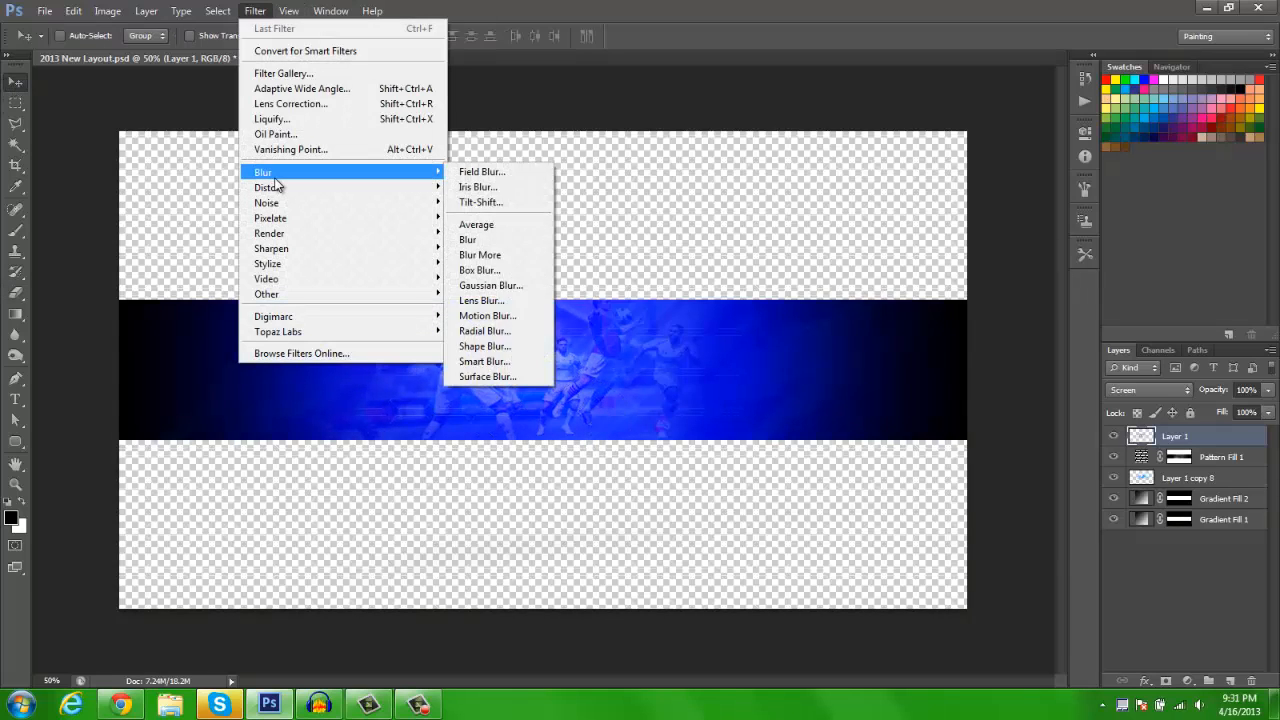
mouse_move(297, 243)
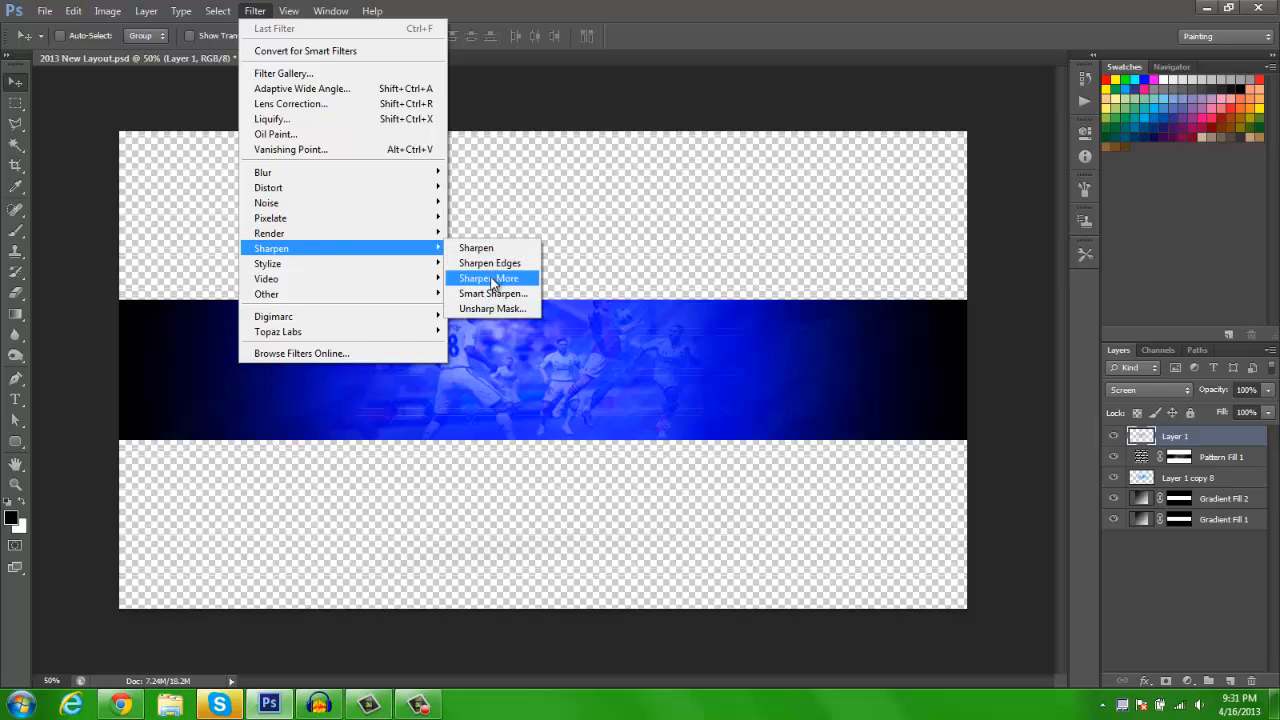
click(491, 277)
- Set the football picture layer's opacity to 75% and reposition it near the centre of the band
drag(618, 410, 656, 408)
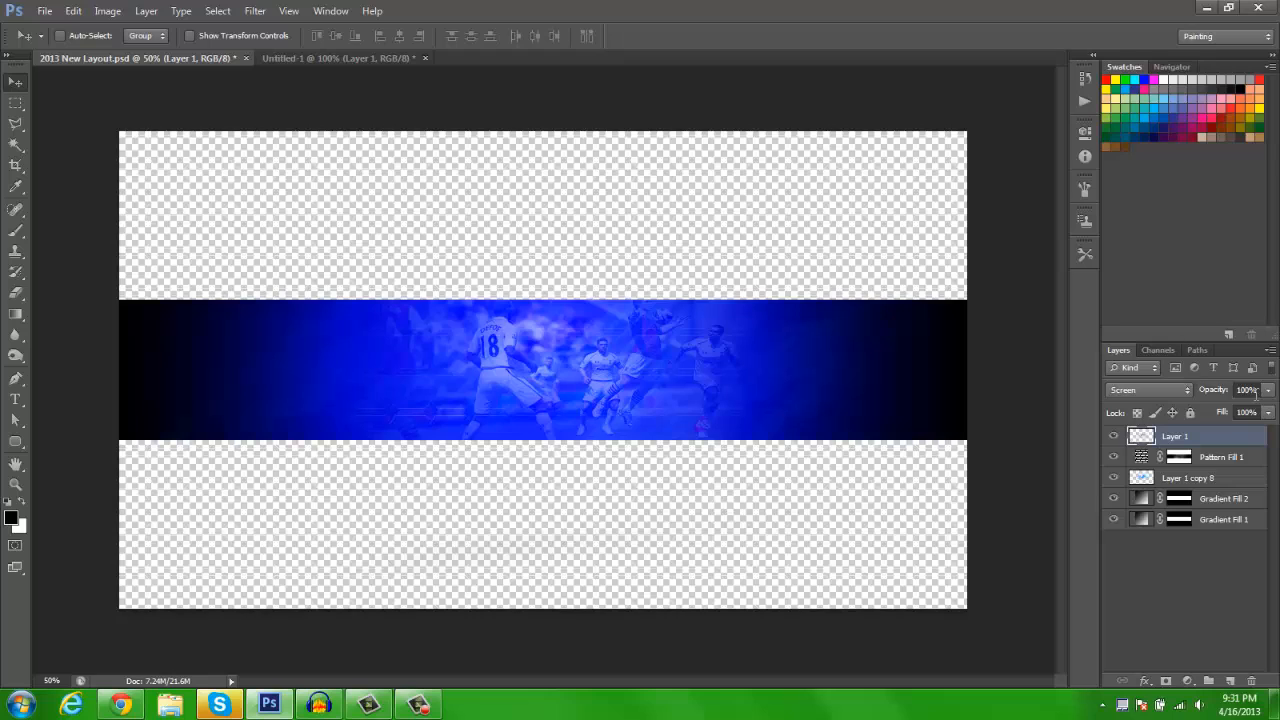
text(75)
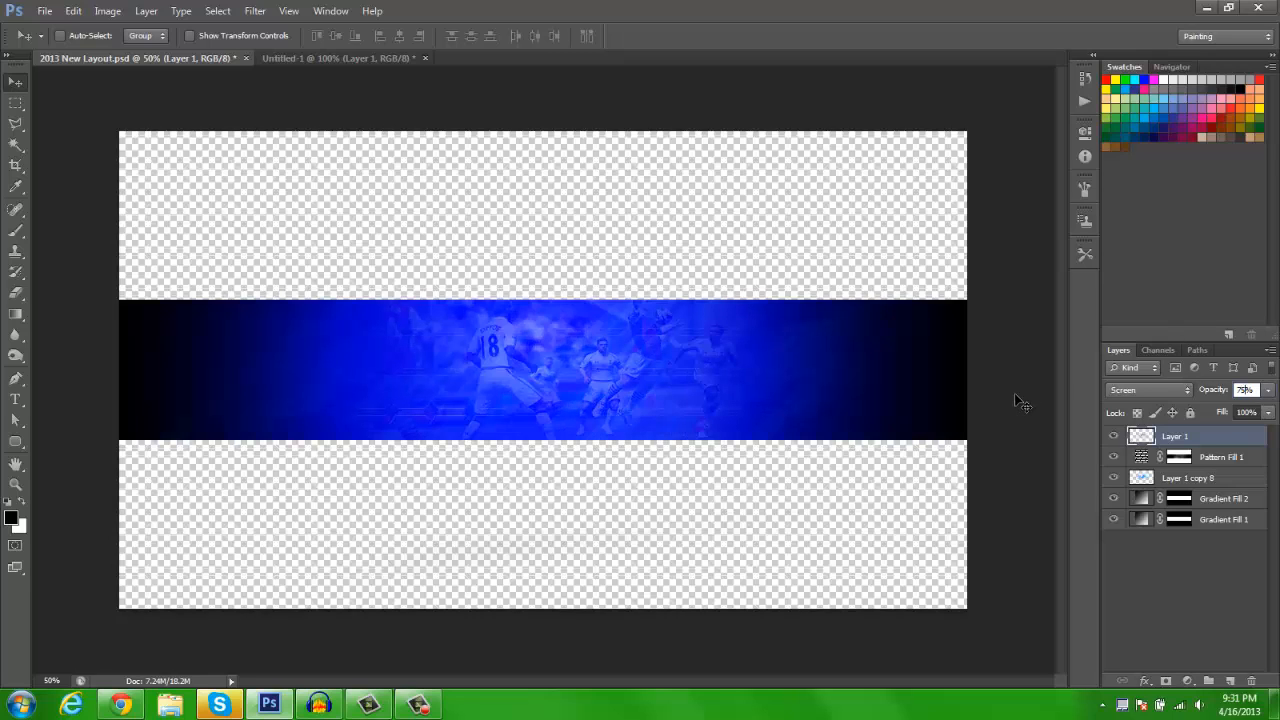
drag(683, 377, 657, 374)
- Show the guides and set the Type tool's text colour to white
key(ctrl+semicolon)
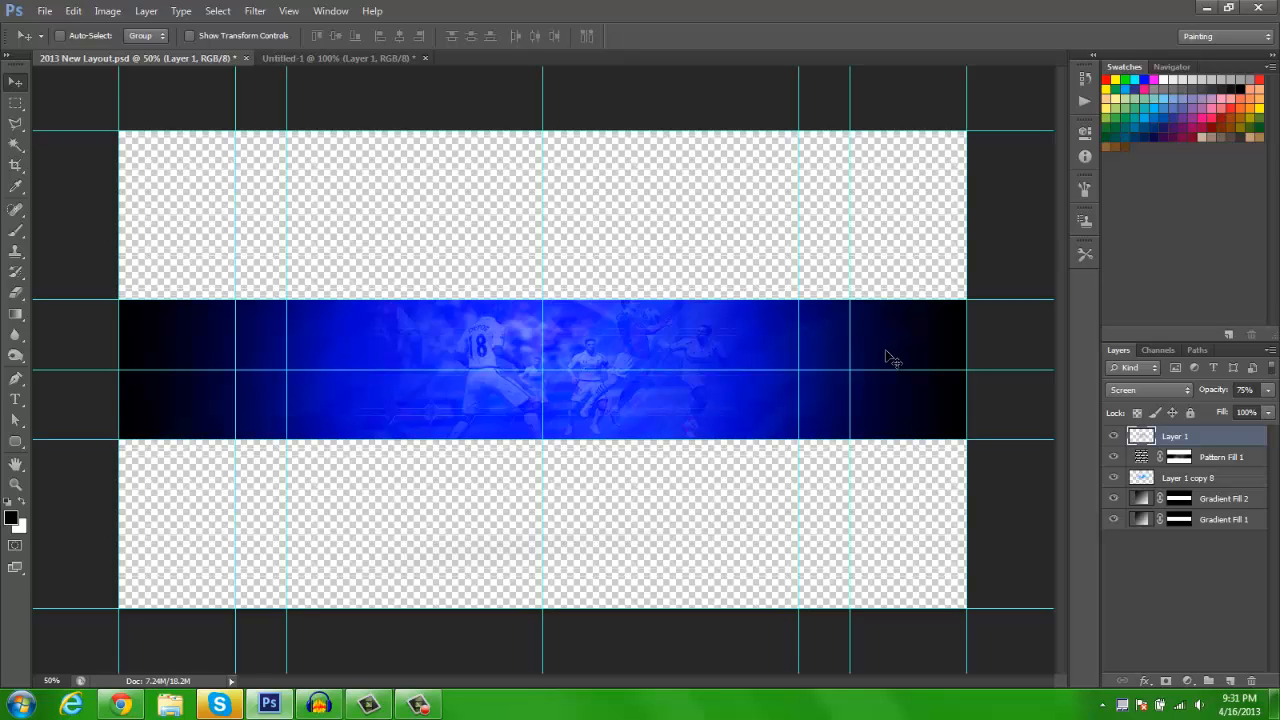
key(t)
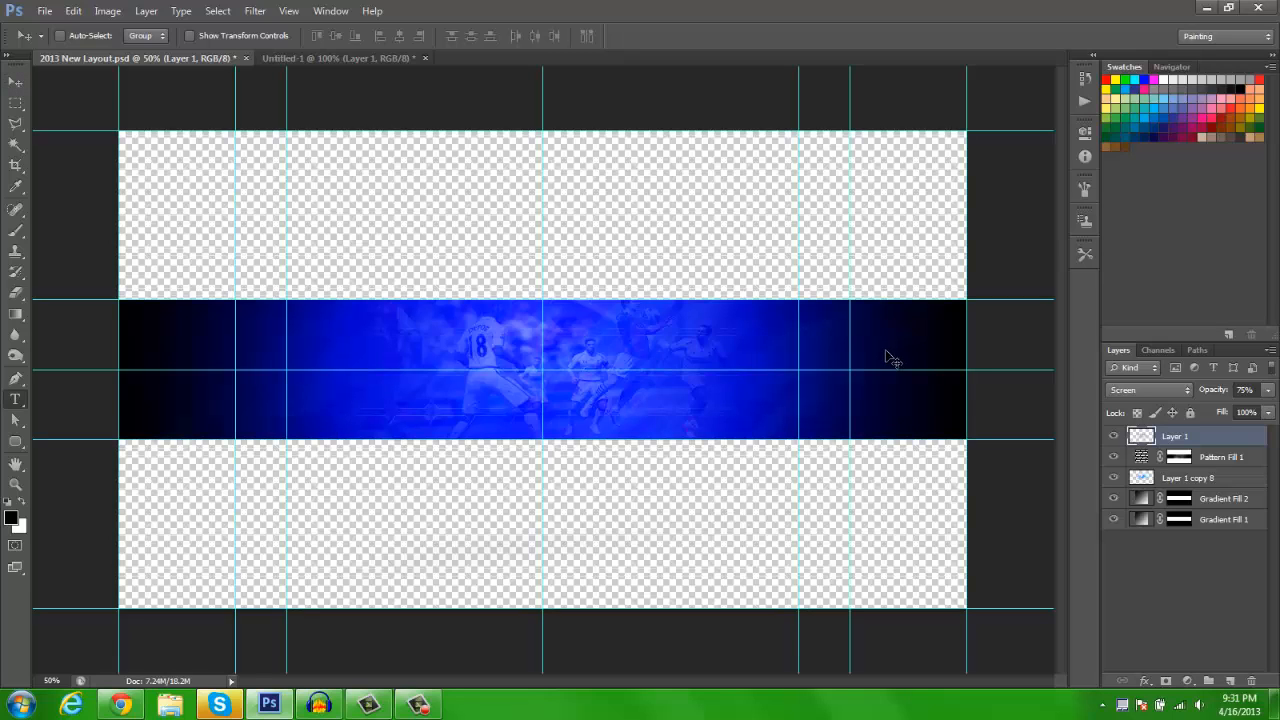
click(172, 36)
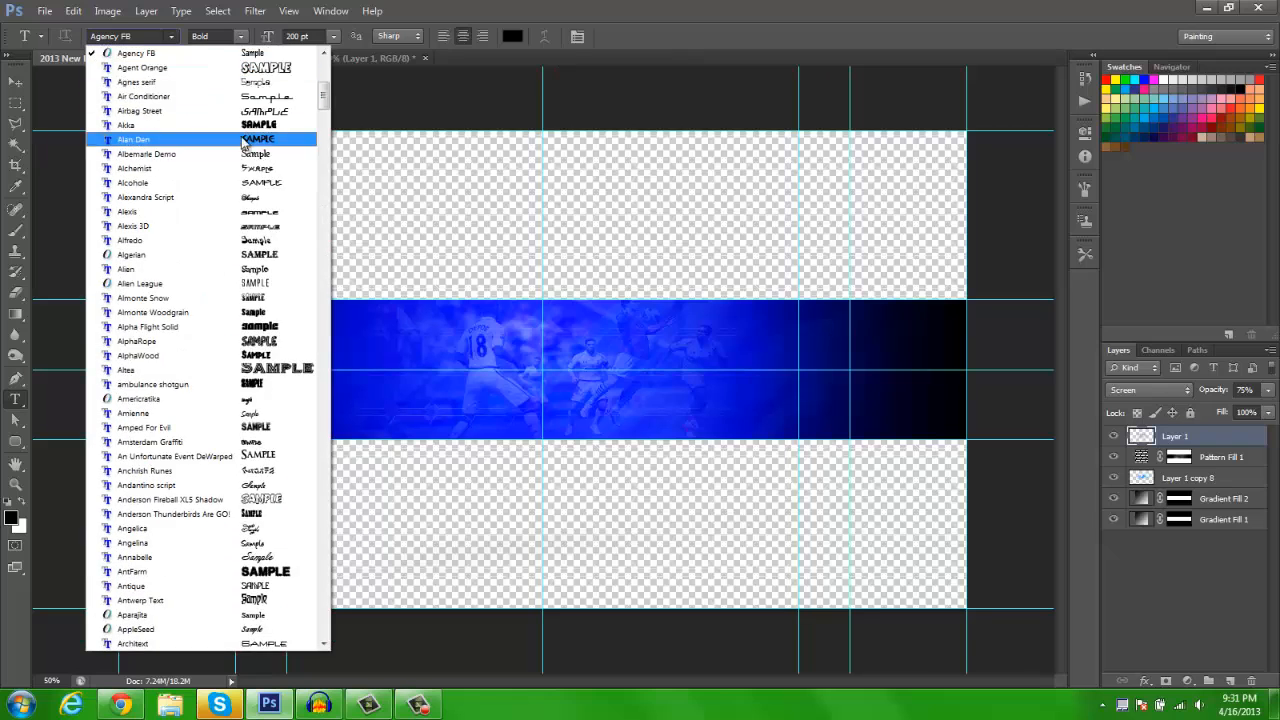
click(817, 152)
click(511, 36)
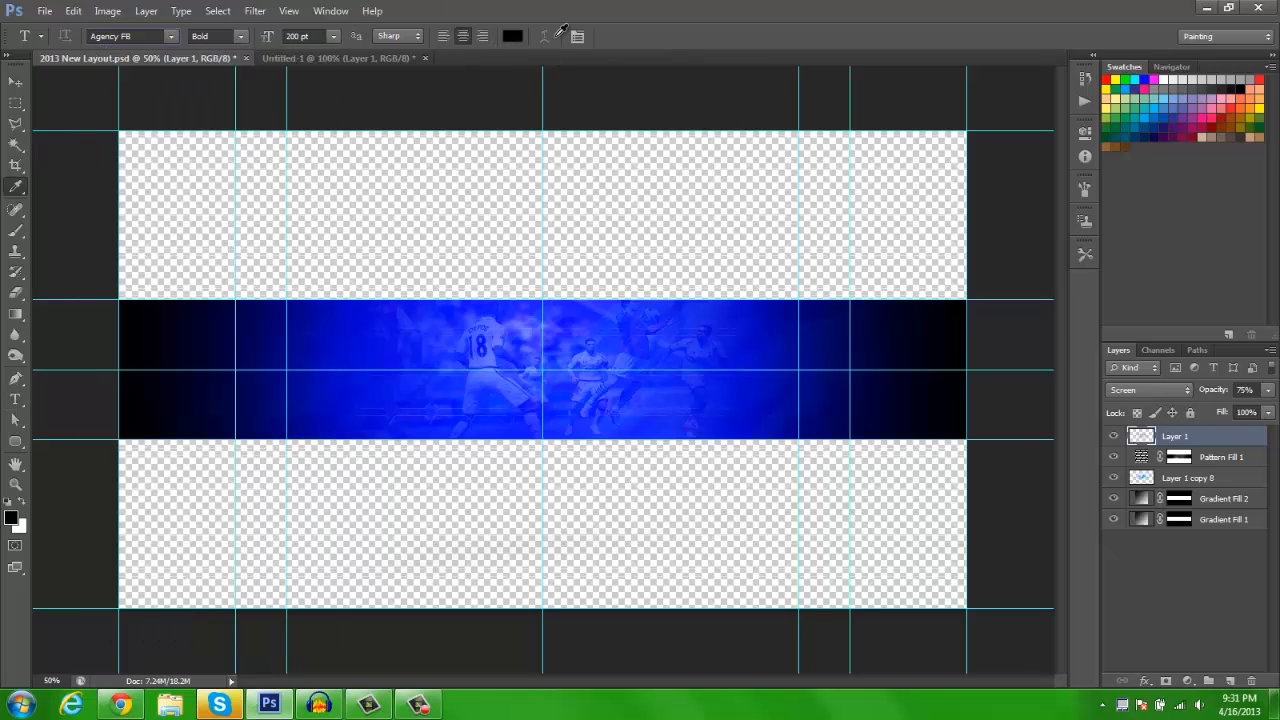
click(868, 52)
click(1205, 97)
- Set the text font to COUTURE
click(172, 36)
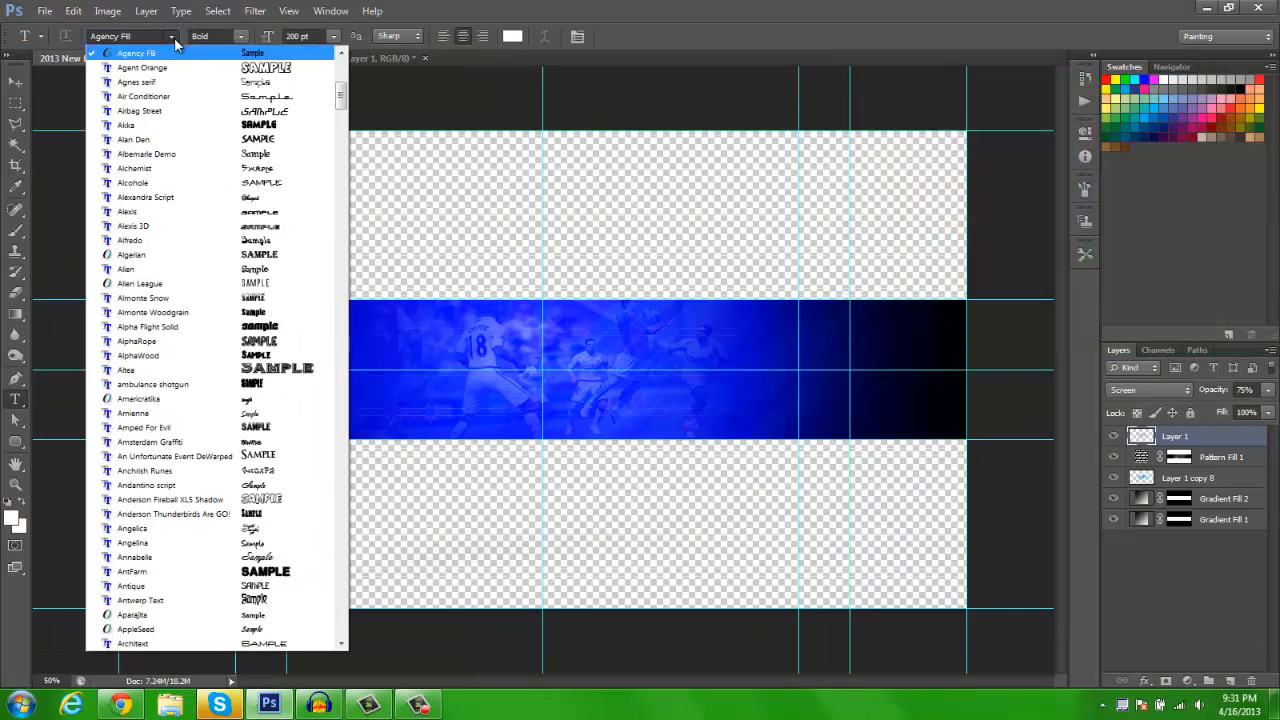
scroll(193, 257, down, 10)
scroll(193, 260, down, 10)
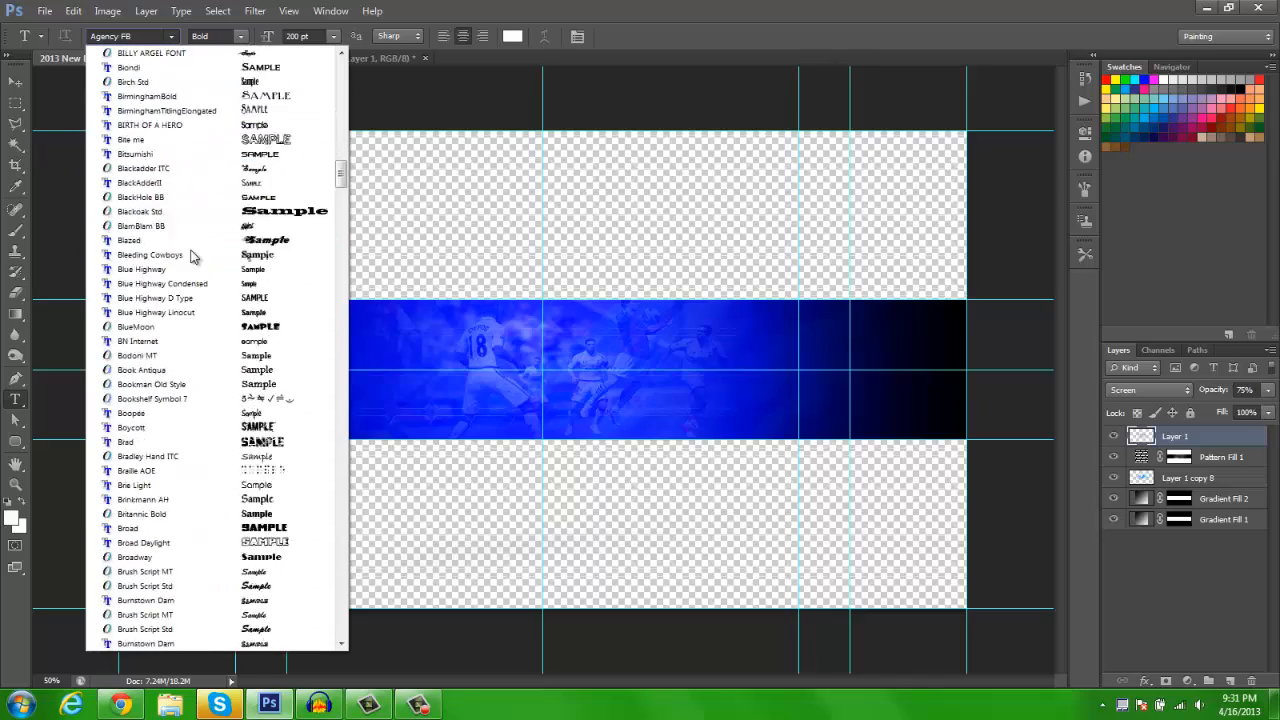
scroll(197, 280, down, 7)
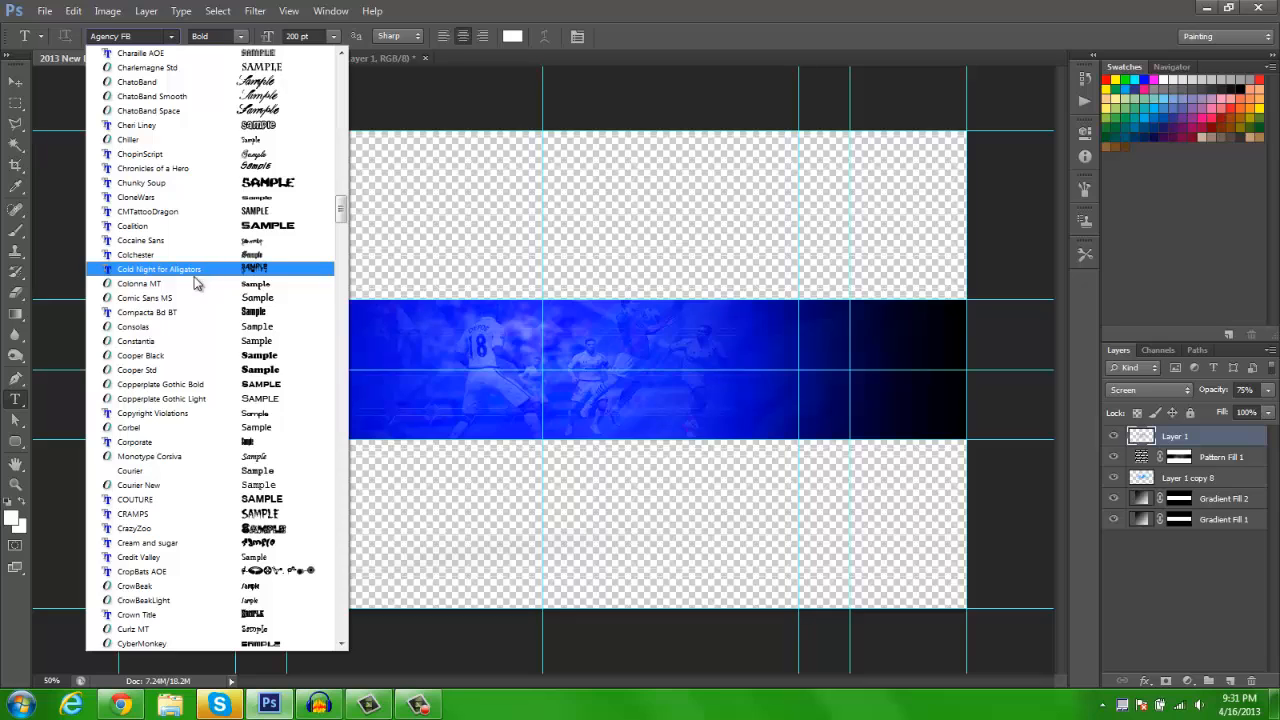
click(140, 499)
- Add a "Ka Demon93" title in the blue band and reposition it near the band's centre
click(432, 383)
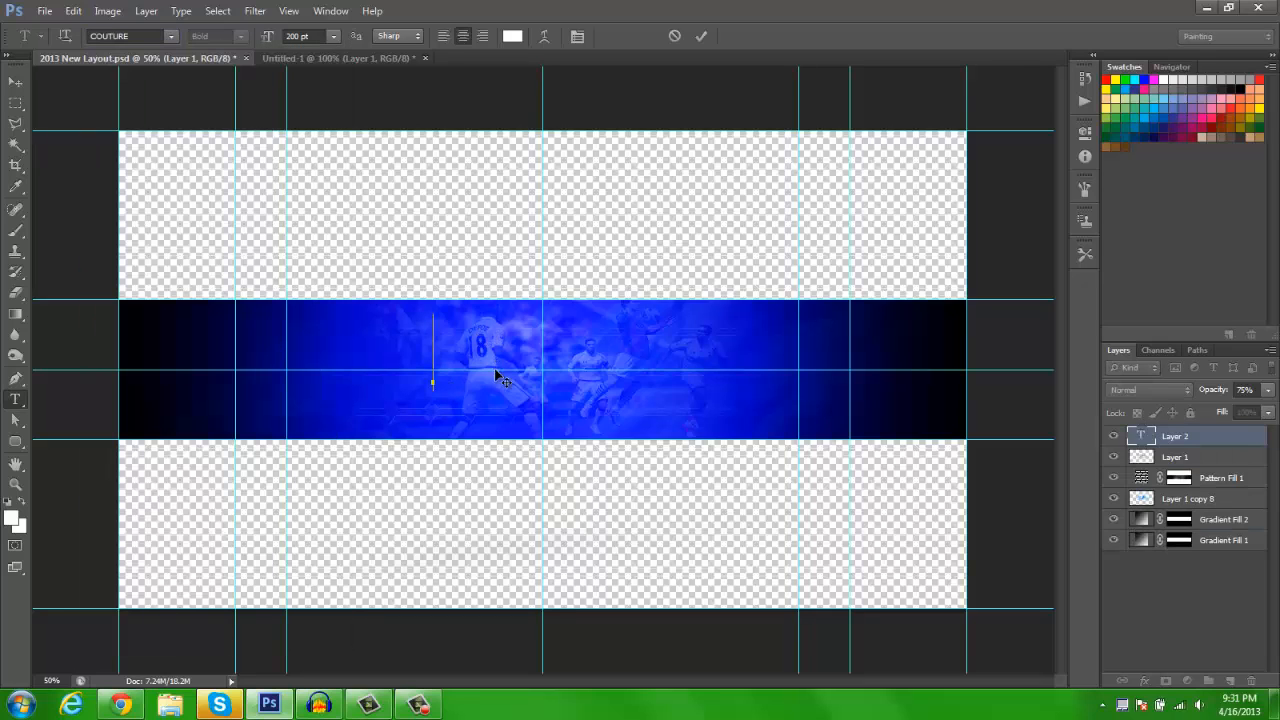
text(KA)
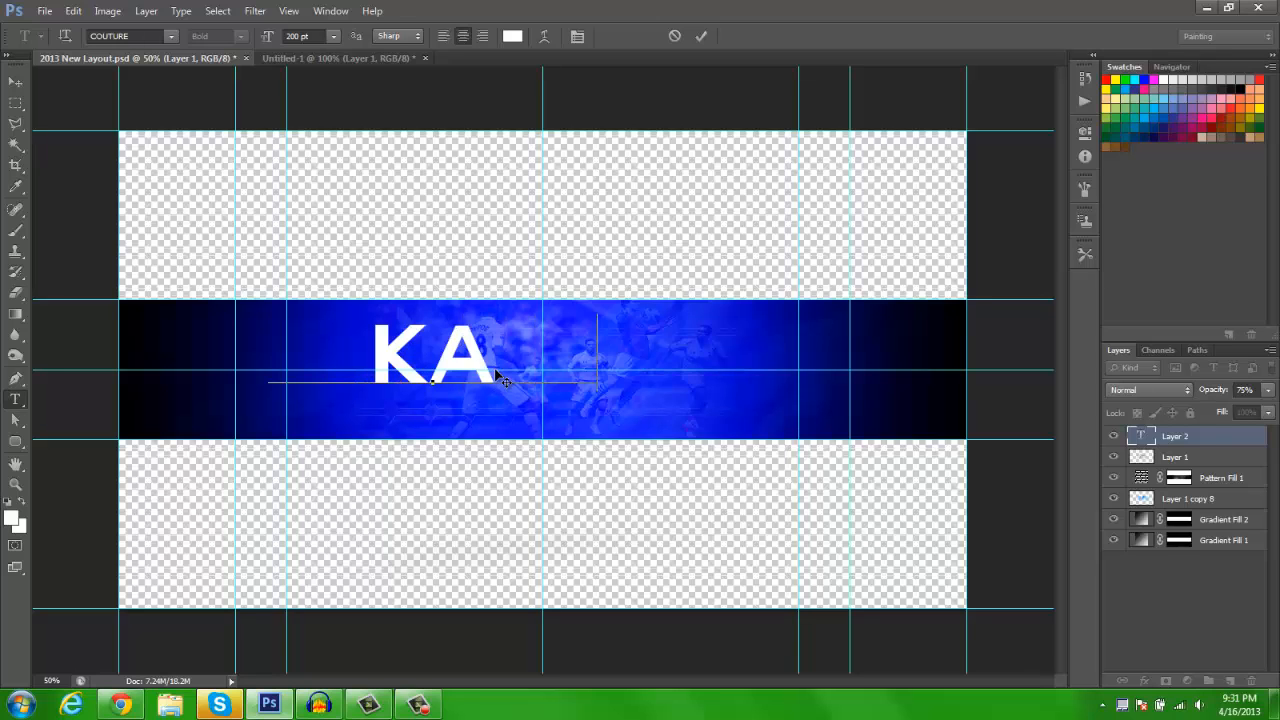
text( Demon93)
key(ctrl+Return)
key(v)
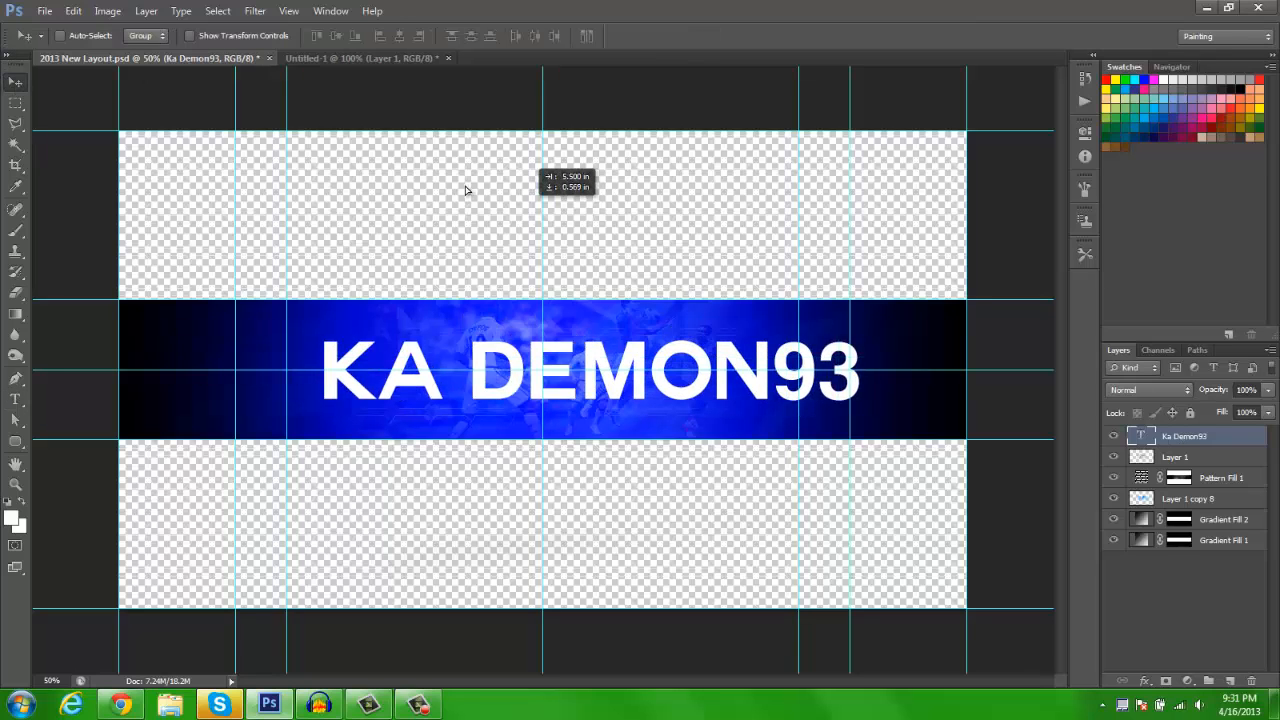
drag(465, 190, 407, 175)
- Set the title's text size to 150 pt and nudge it toward the centre of the guides
key(t)
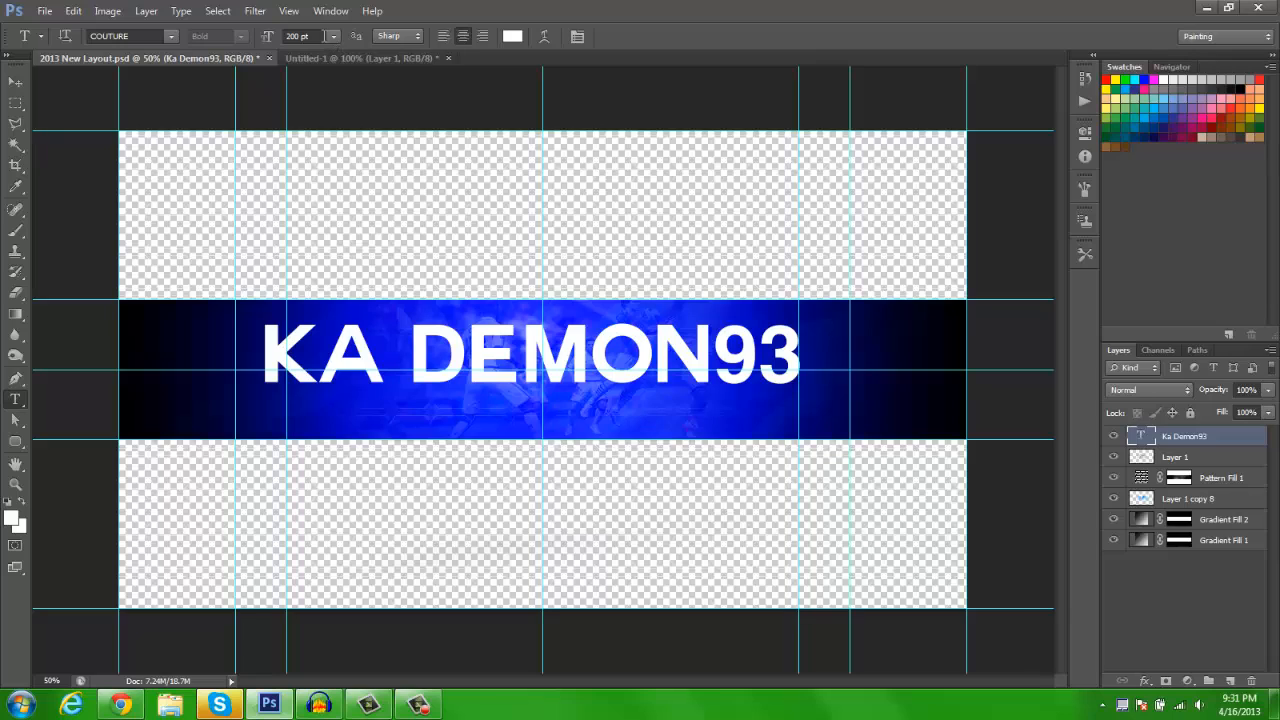
click(300, 36)
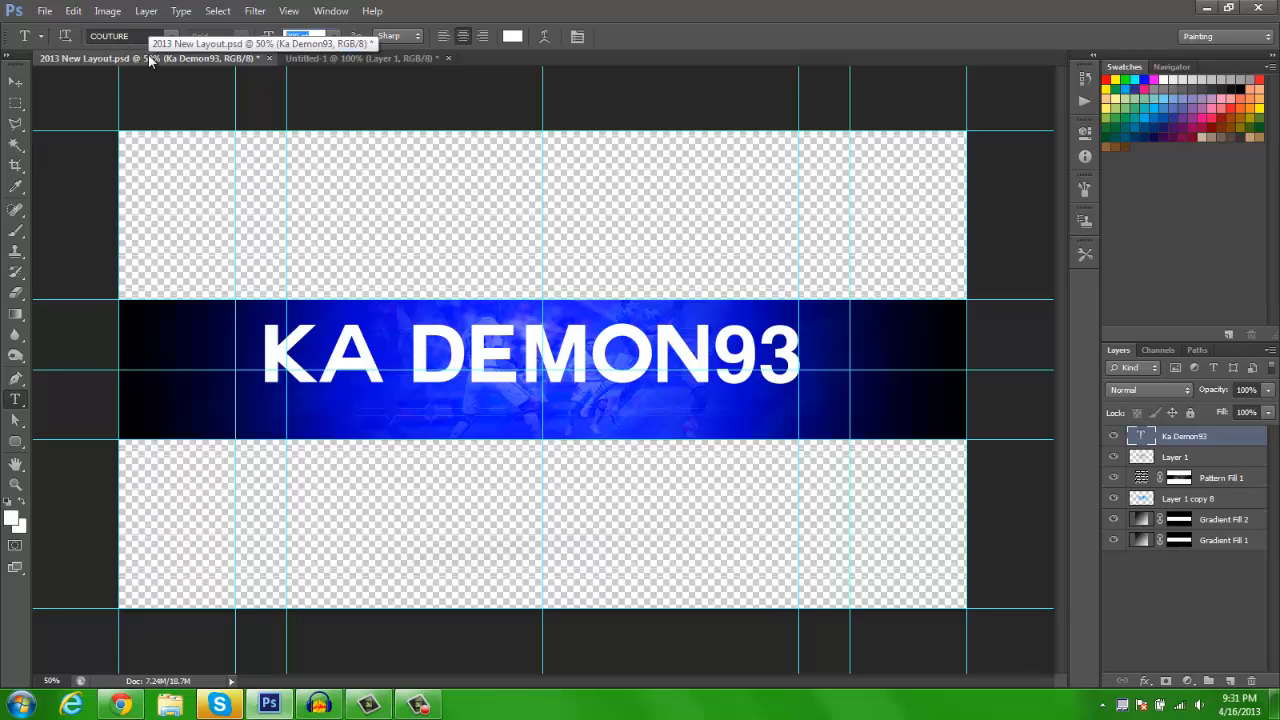
text(150)
key(Return)
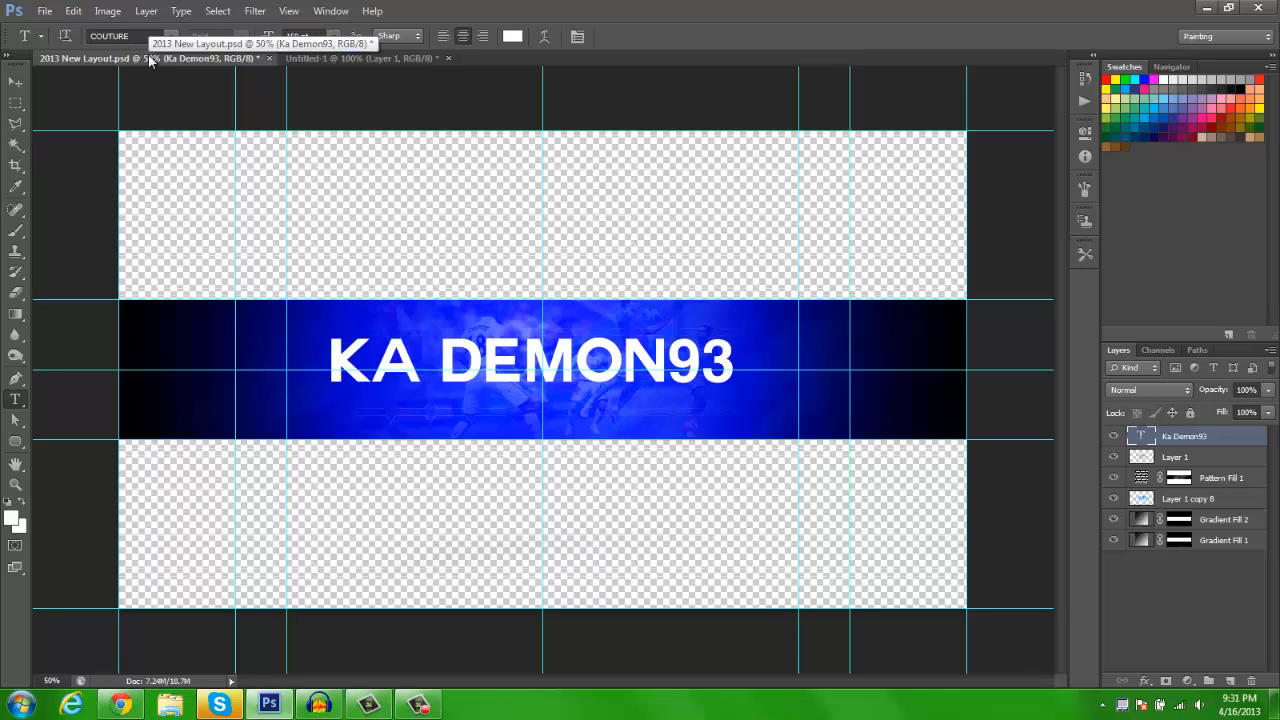
key(v)
key(ctrl+h)
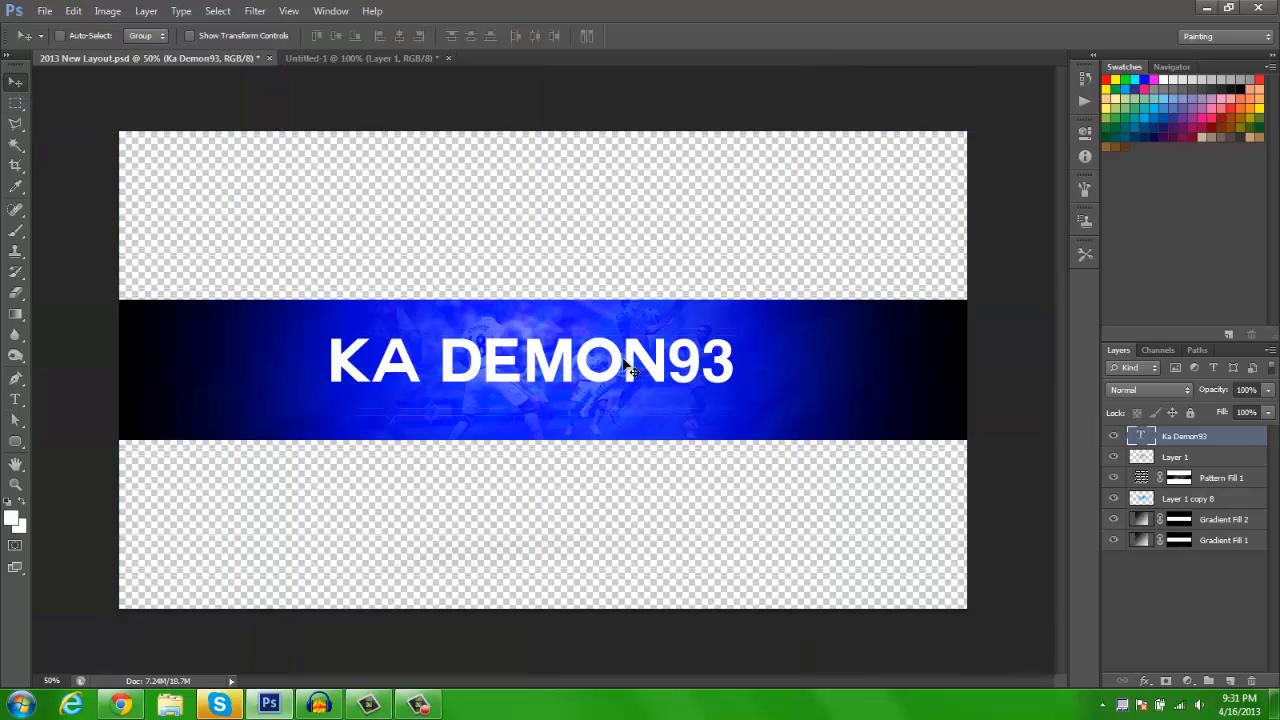
key(ctrl+h)
drag(619, 384, 631, 386)
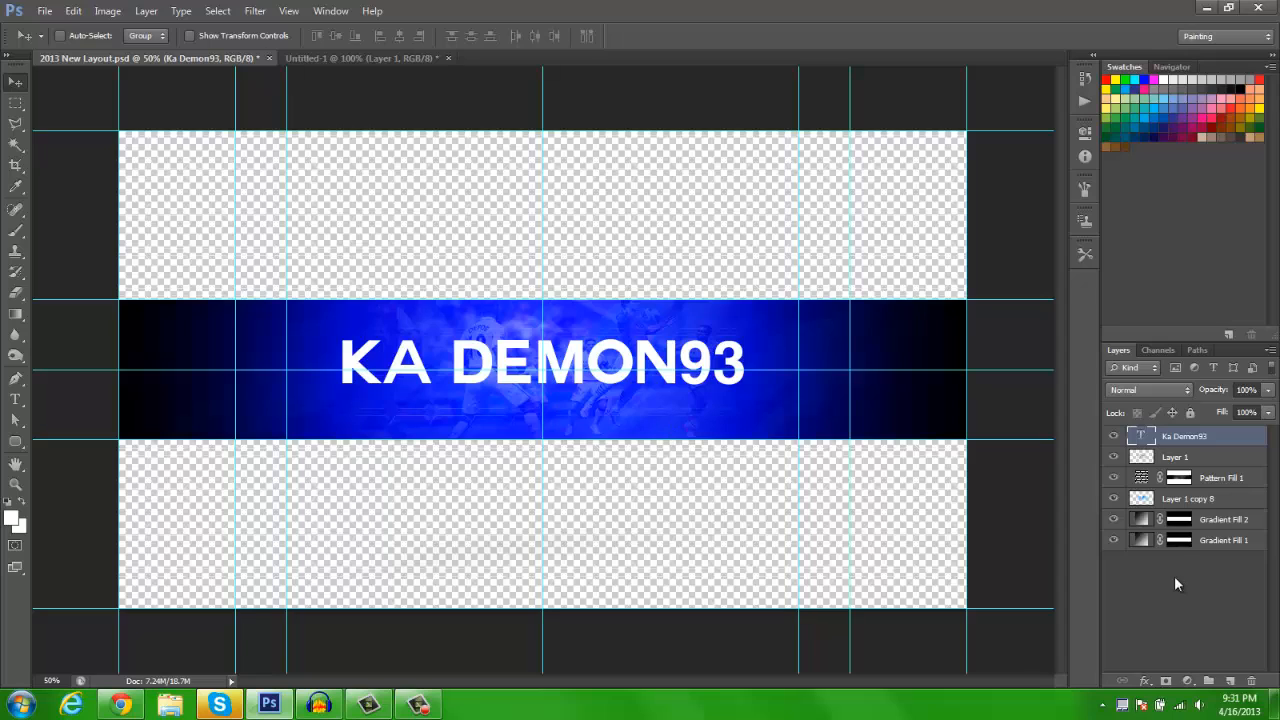
- Centre the title vertically on the whole canvas, aligning it together with the Gradient Fill 2 layer
click(1183, 521)
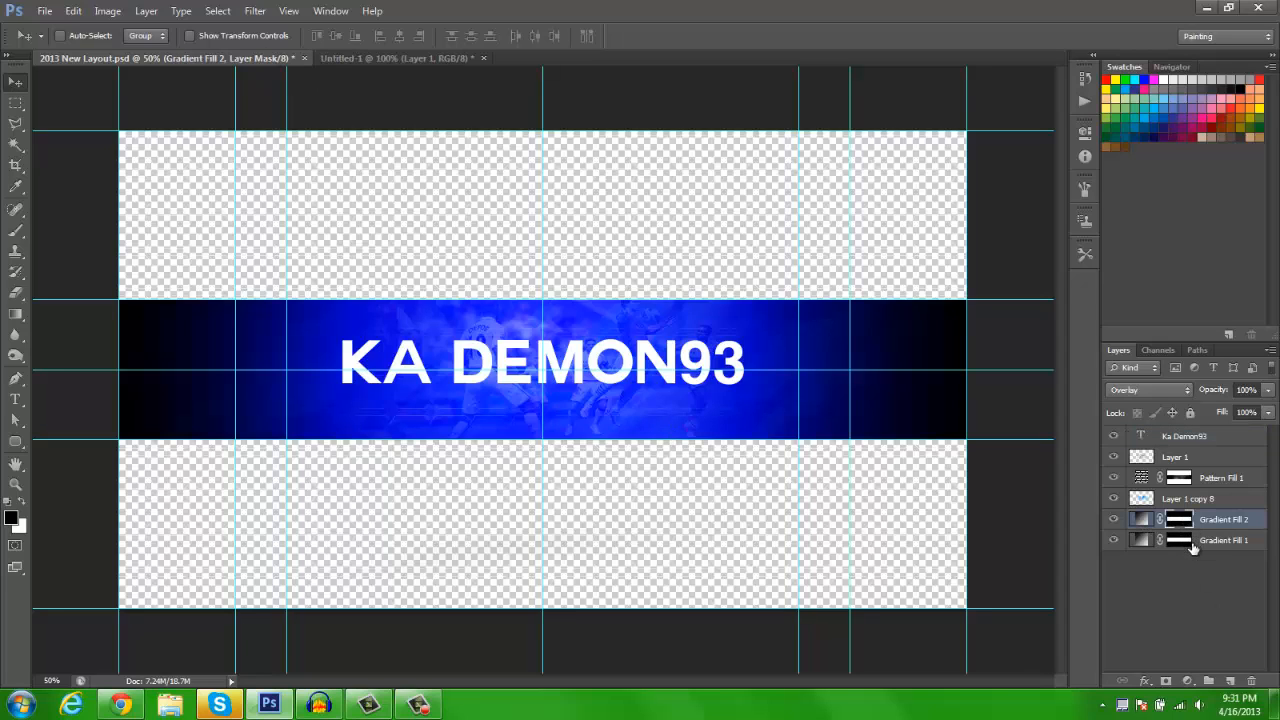
click(1176, 443)
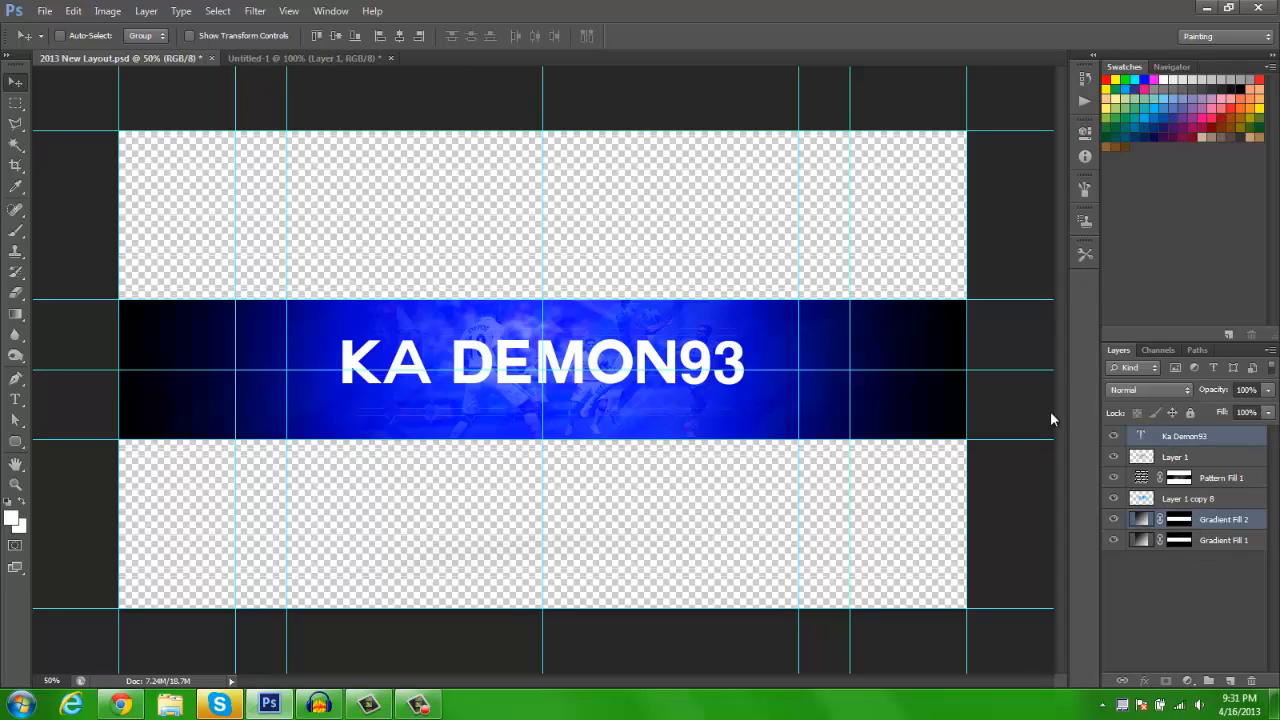
key(ctrl+a)
click(335, 36)
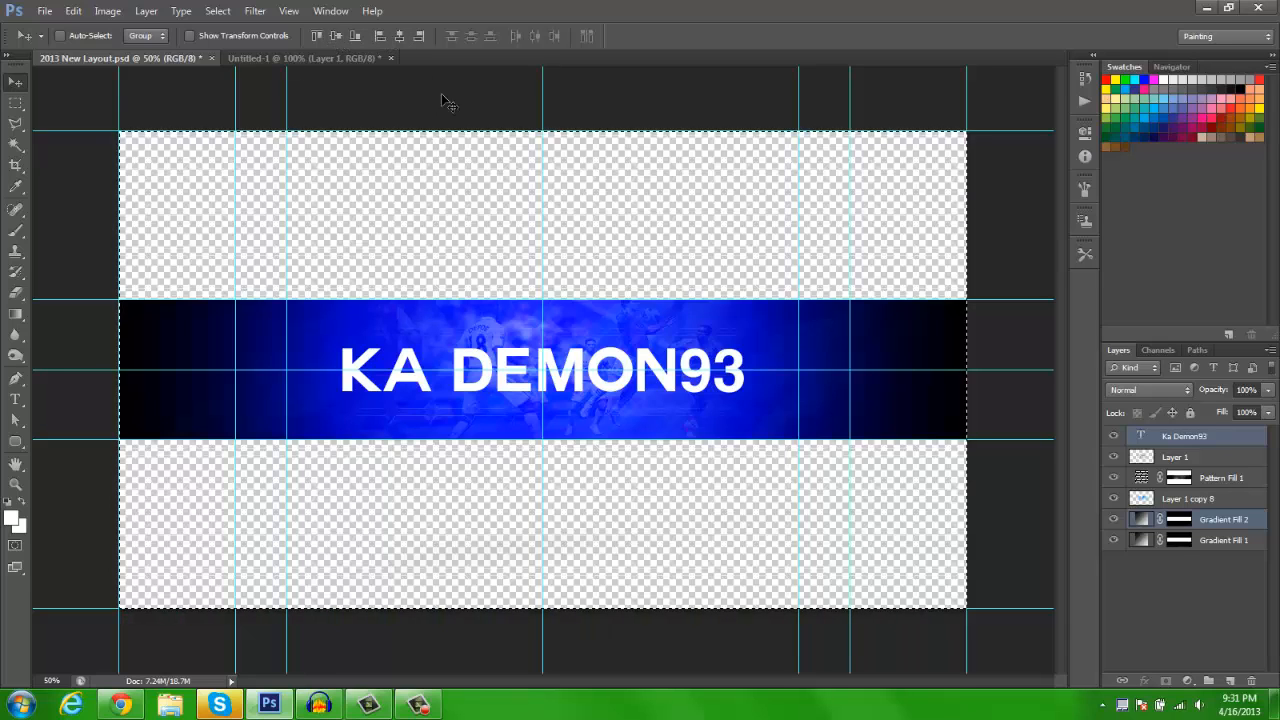
key(ctrl+d)
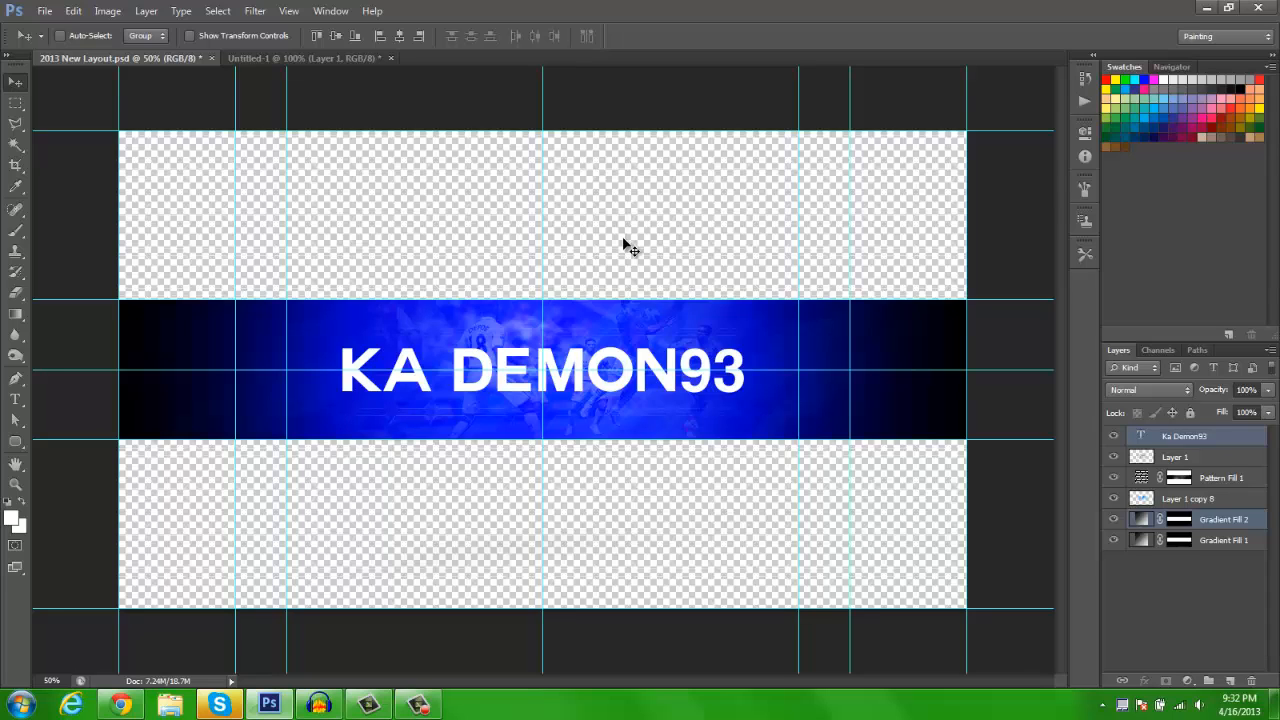
- Add a separate "Commentaries" text layer over the lower part of the band
key(t)
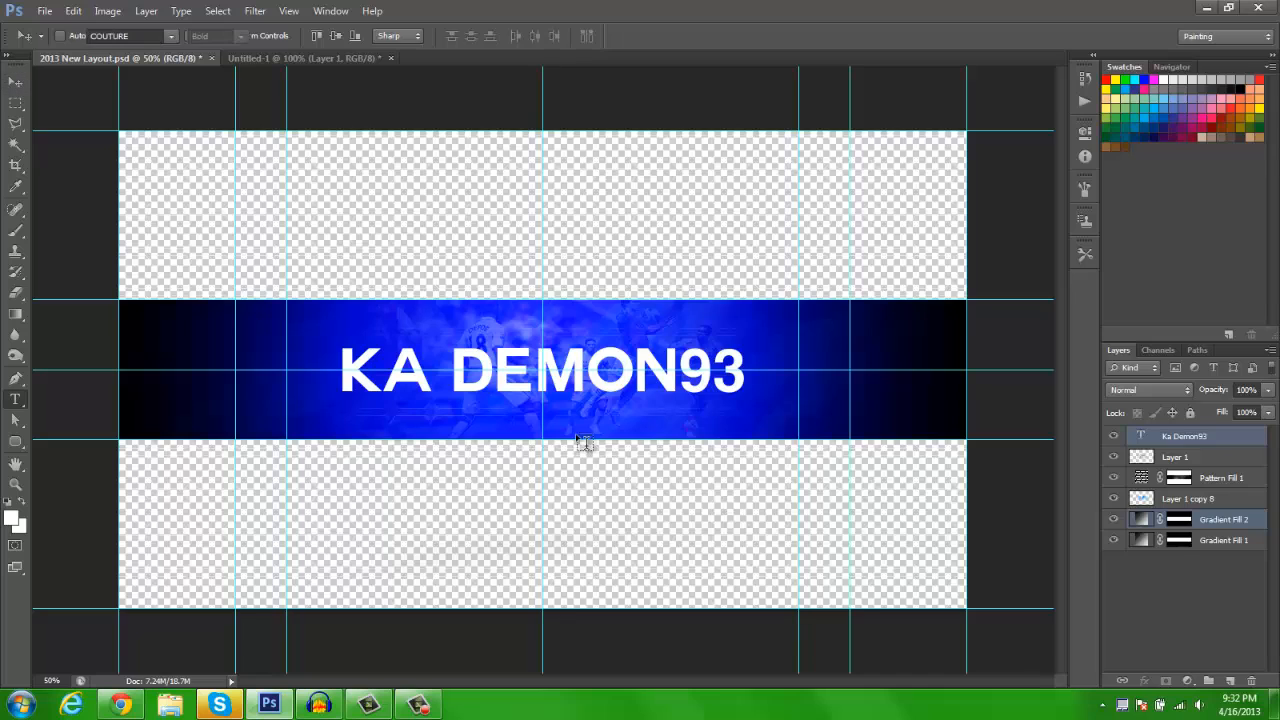
click(603, 418)
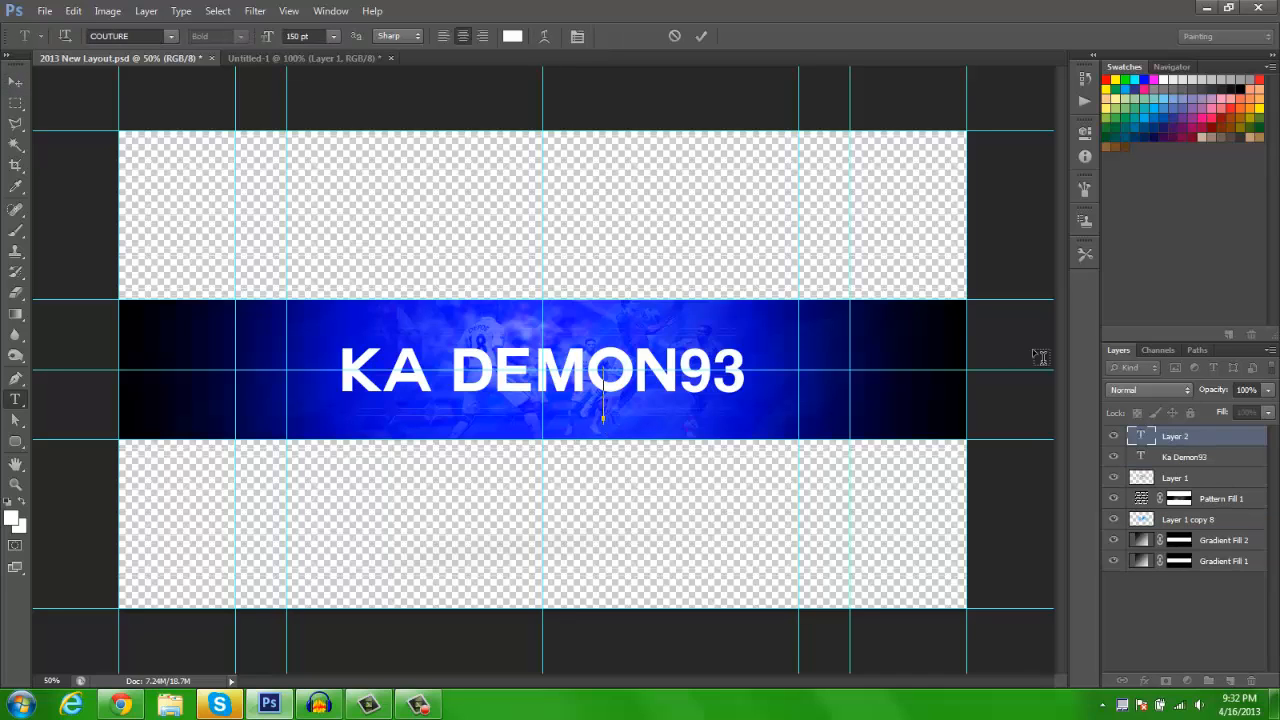
text(Commentaries)
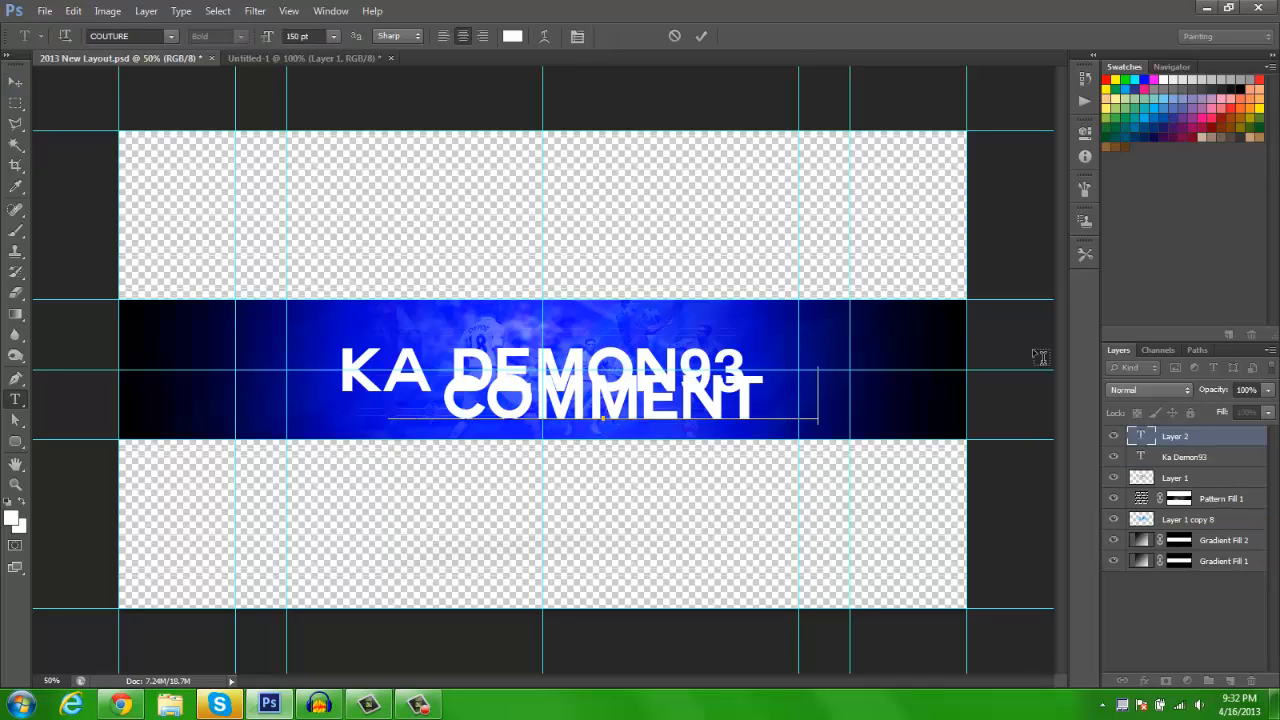
click(18, 83)
- Set the "Commentaries" text to 60 pt and move it under the end of the title
key(t)
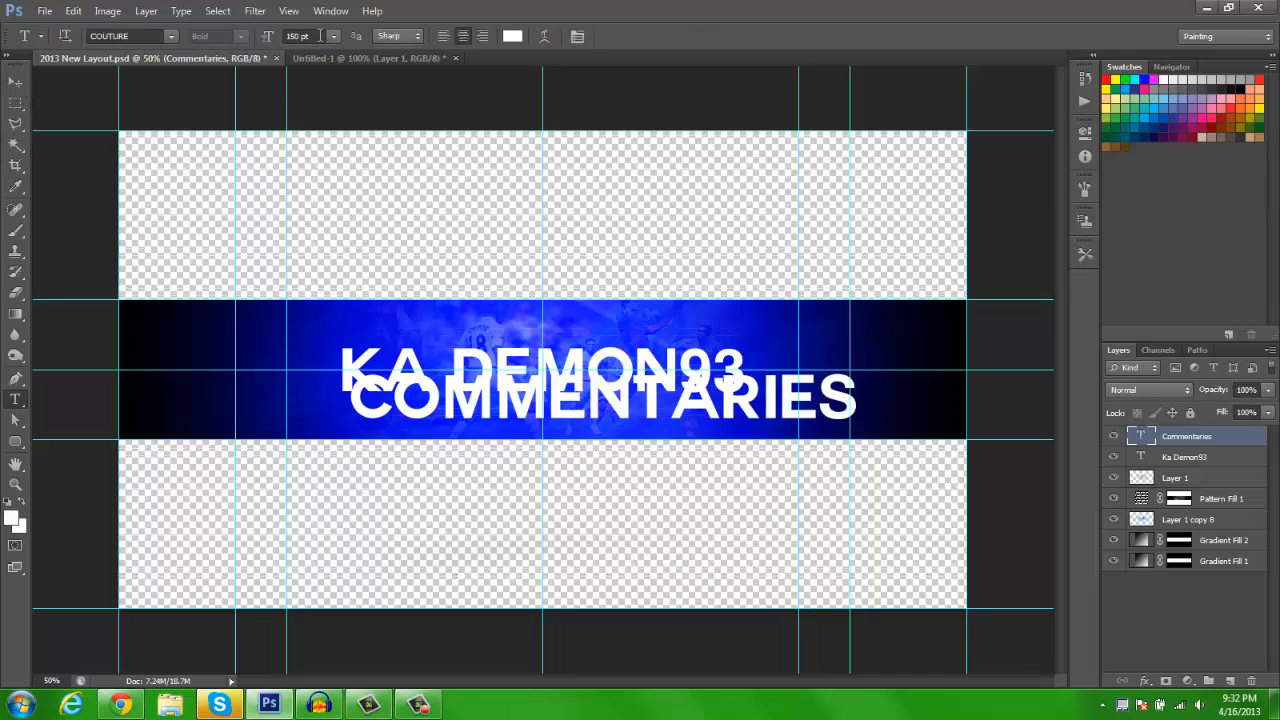
drag(320, 35, 210, 29)
text(60)
key(Return)
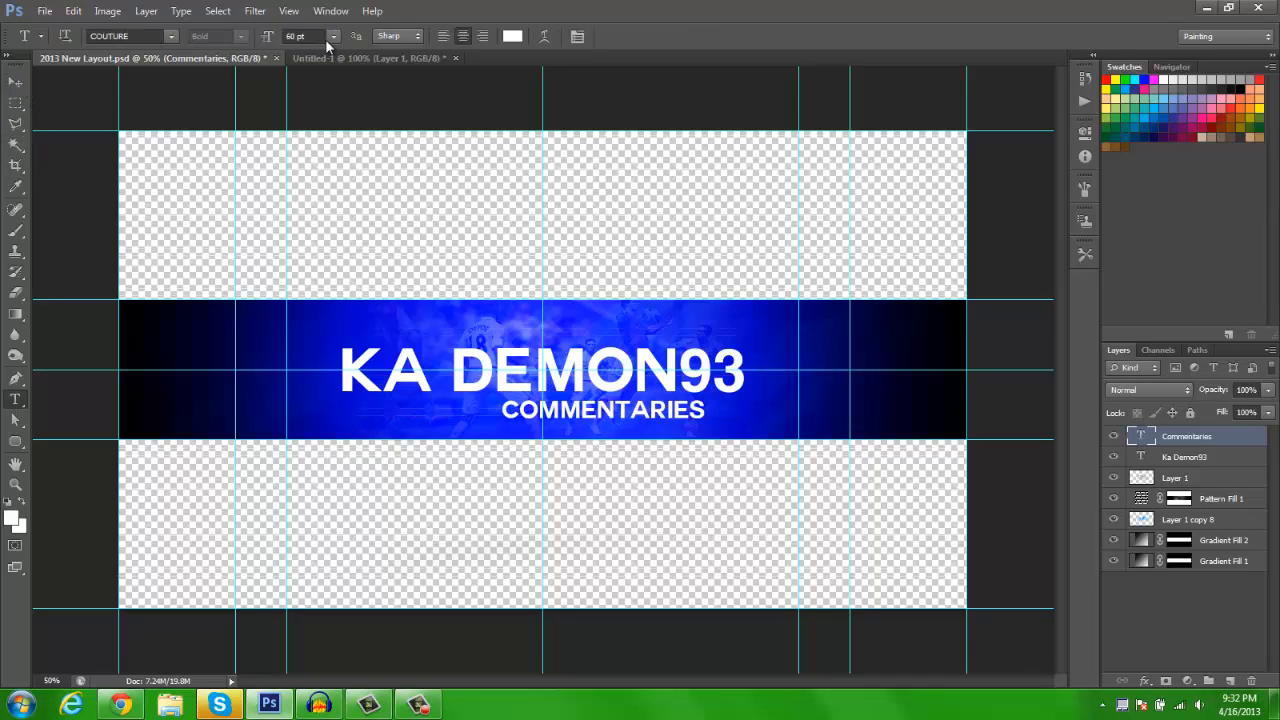
click(15, 83)
drag(633, 411, 675, 412)
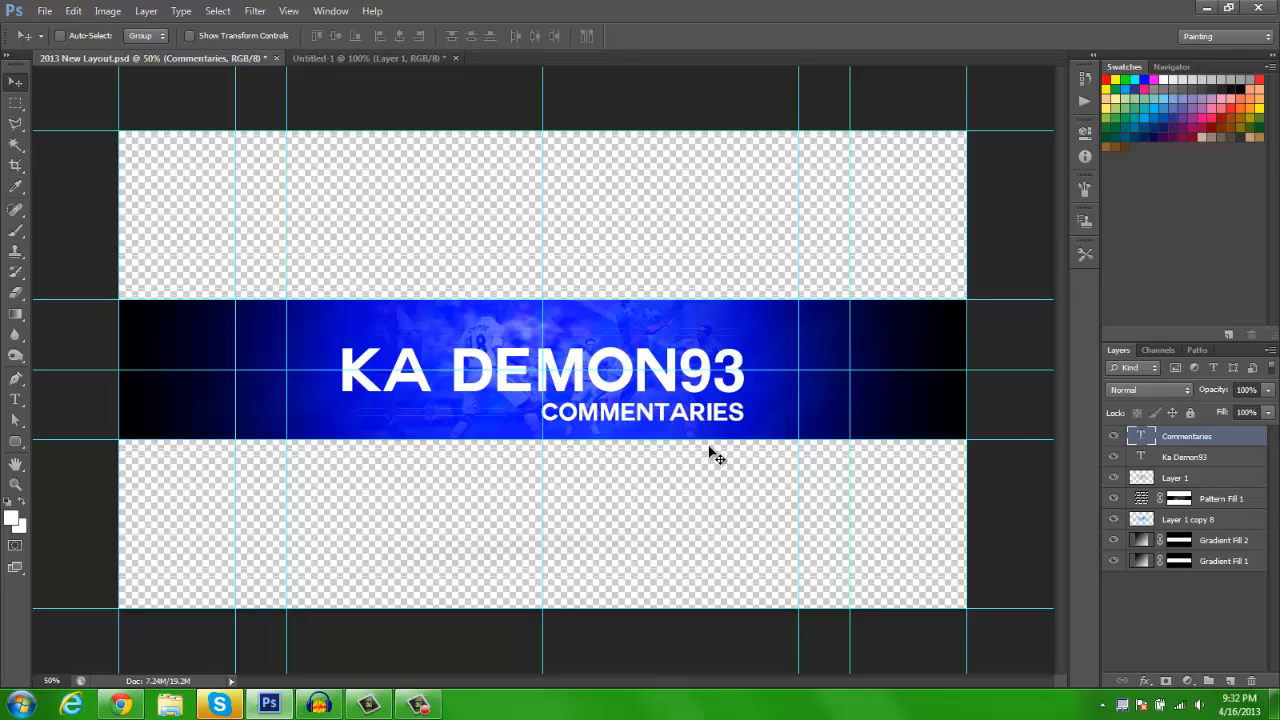
- Hide the guides, shift the title up and to the left, and move the "Commentaries" subtitle beneath it
key(ctrl+semicolon)
click(1171, 457)
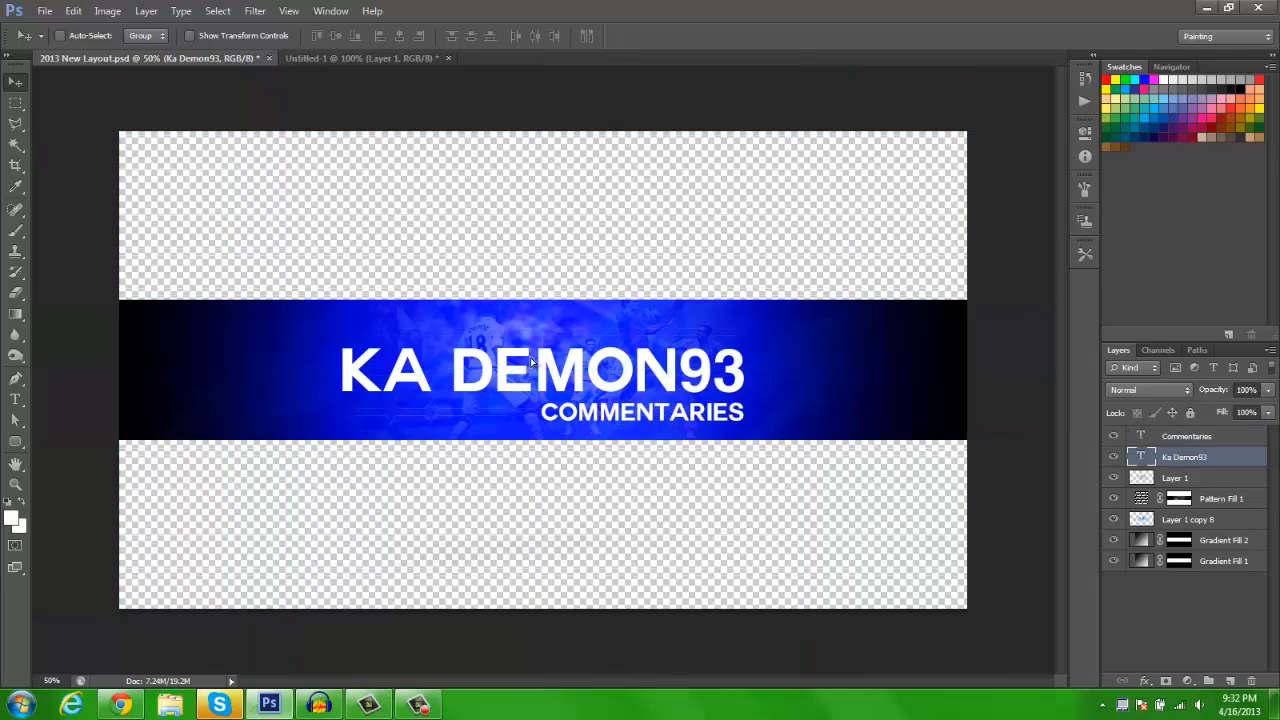
drag(531, 362, 501, 340)
click(1182, 437)
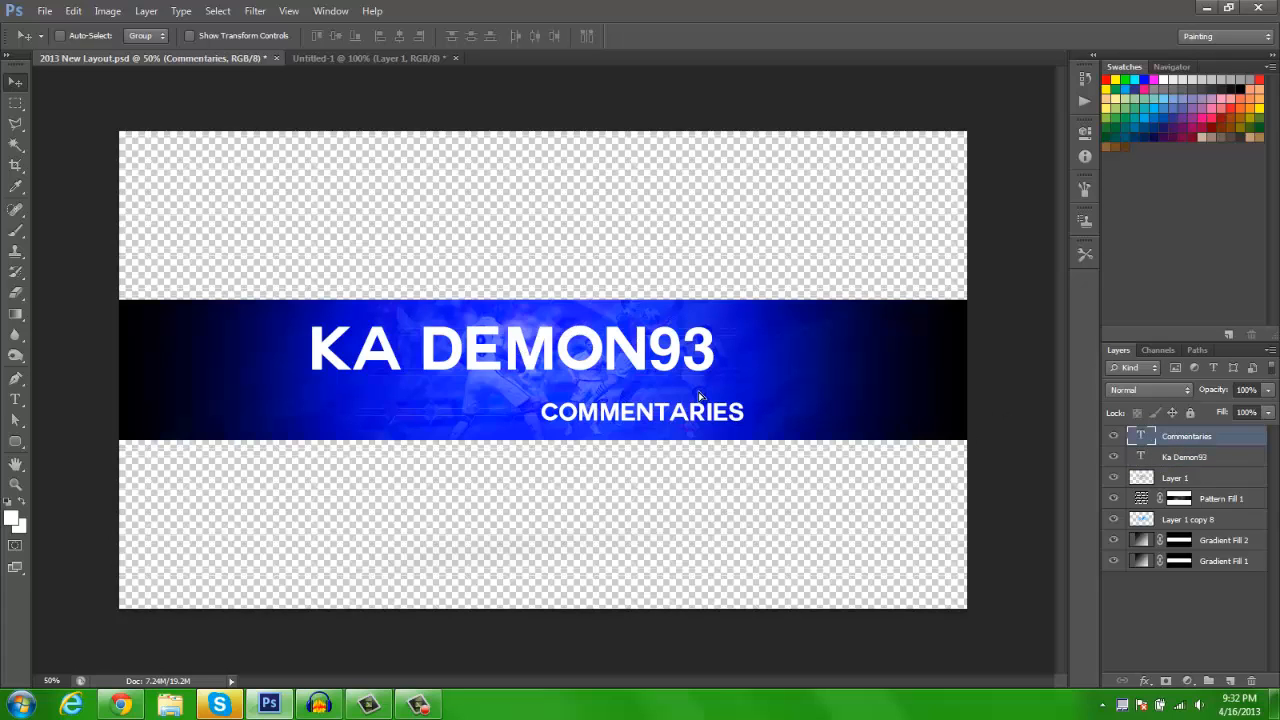
drag(825, 413, 678, 392)
- Extend the subtitle with ", Graphics, And more!" after "Commentaries", with the last words on a second line
key(t)
click(600, 393)
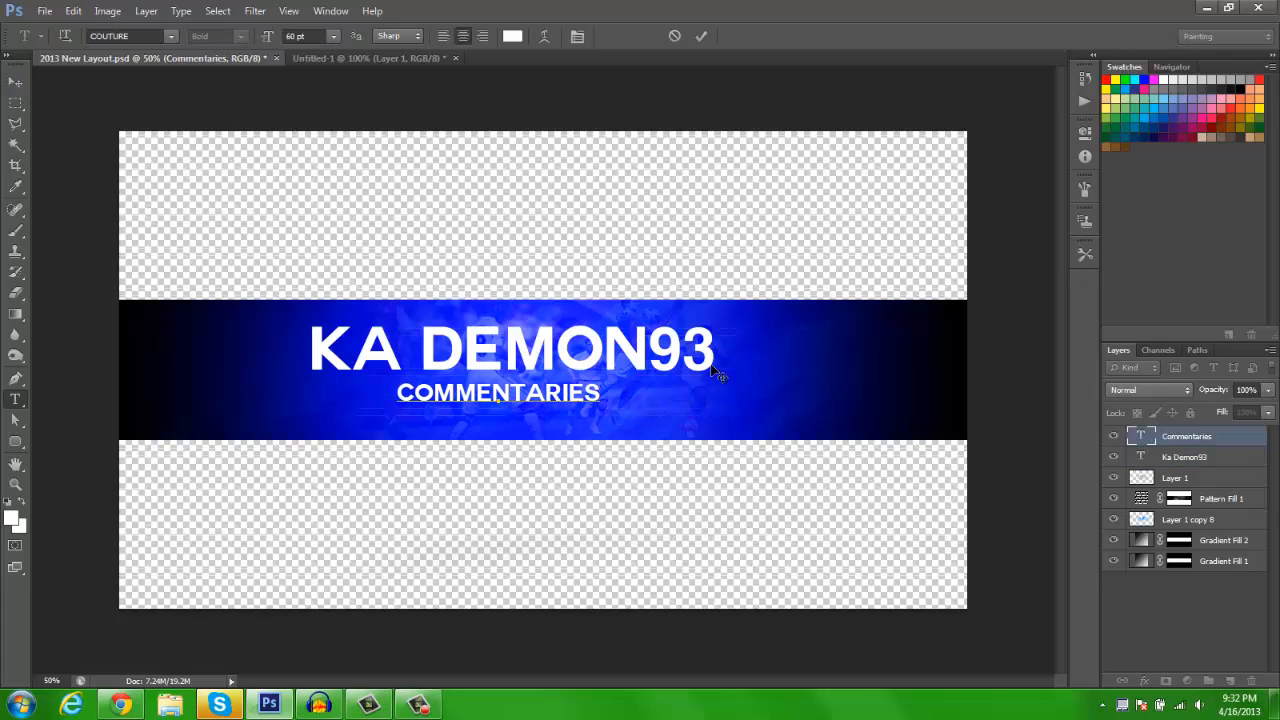
text(, Graphics, )
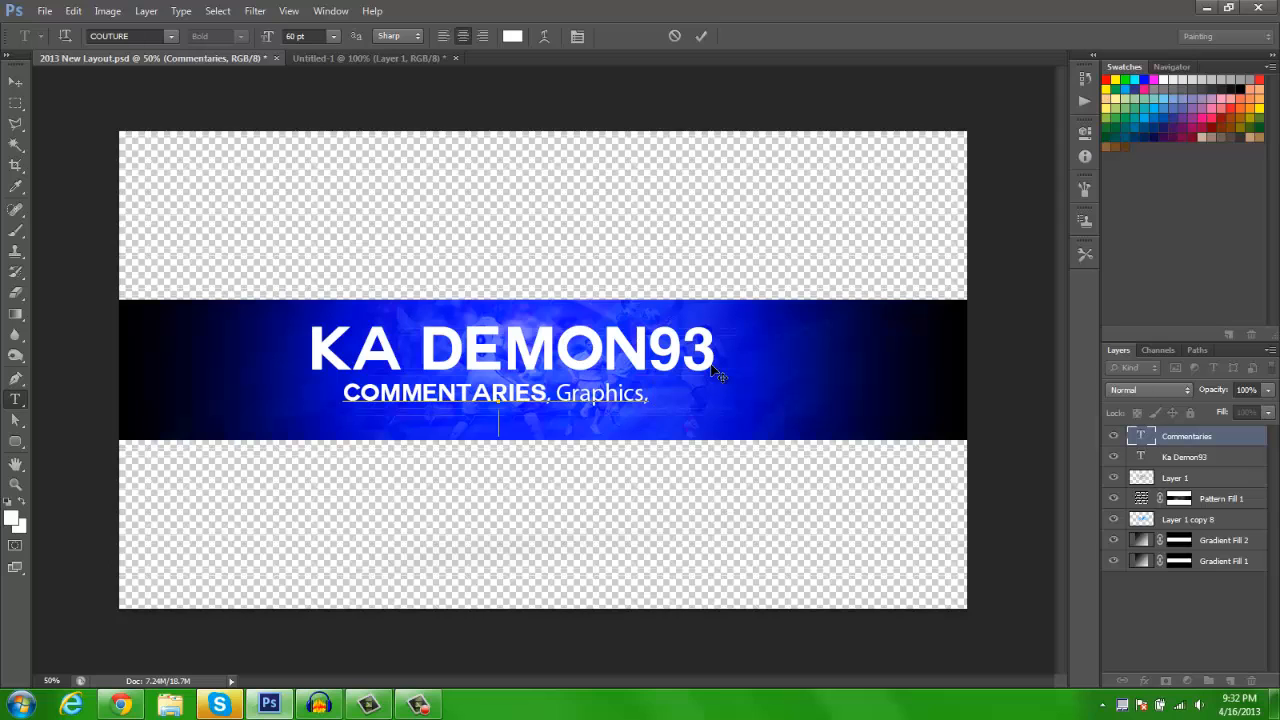
text(And more!)
key(ctrl+Return)
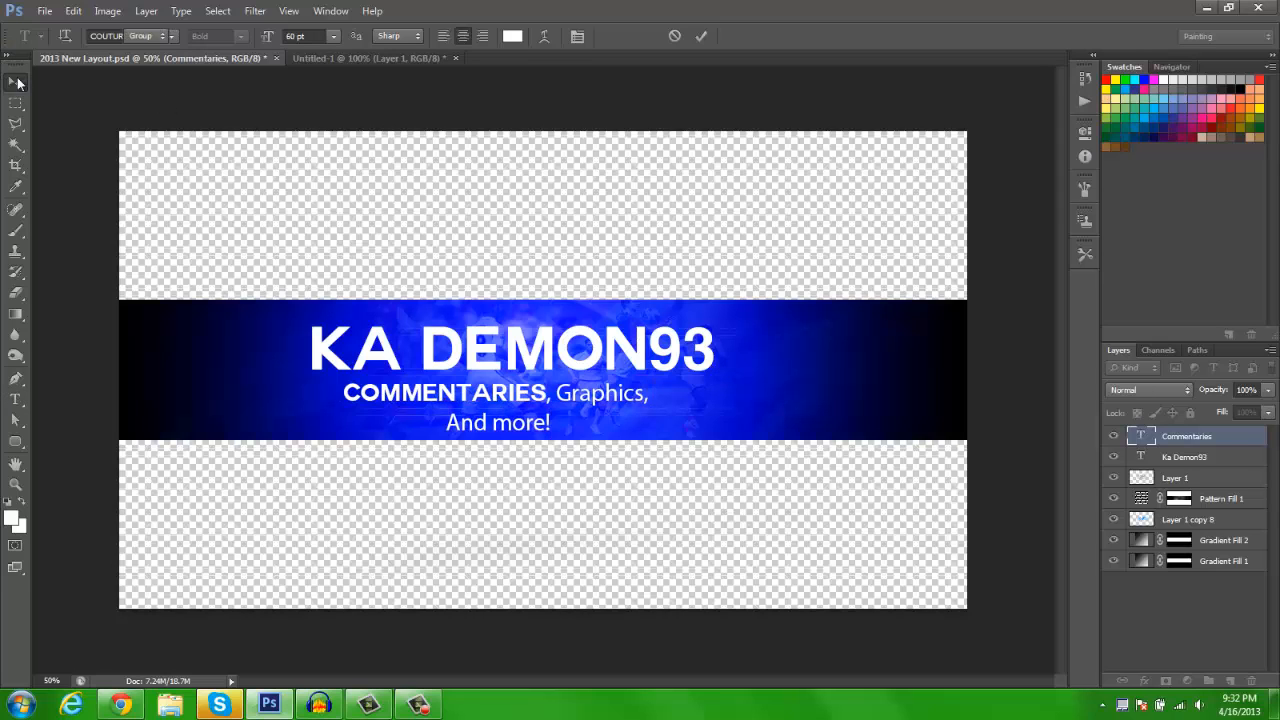
- Change the font of the added words ", Graphics, And more!" to COUTURE
drag(550, 422, 557, 392)
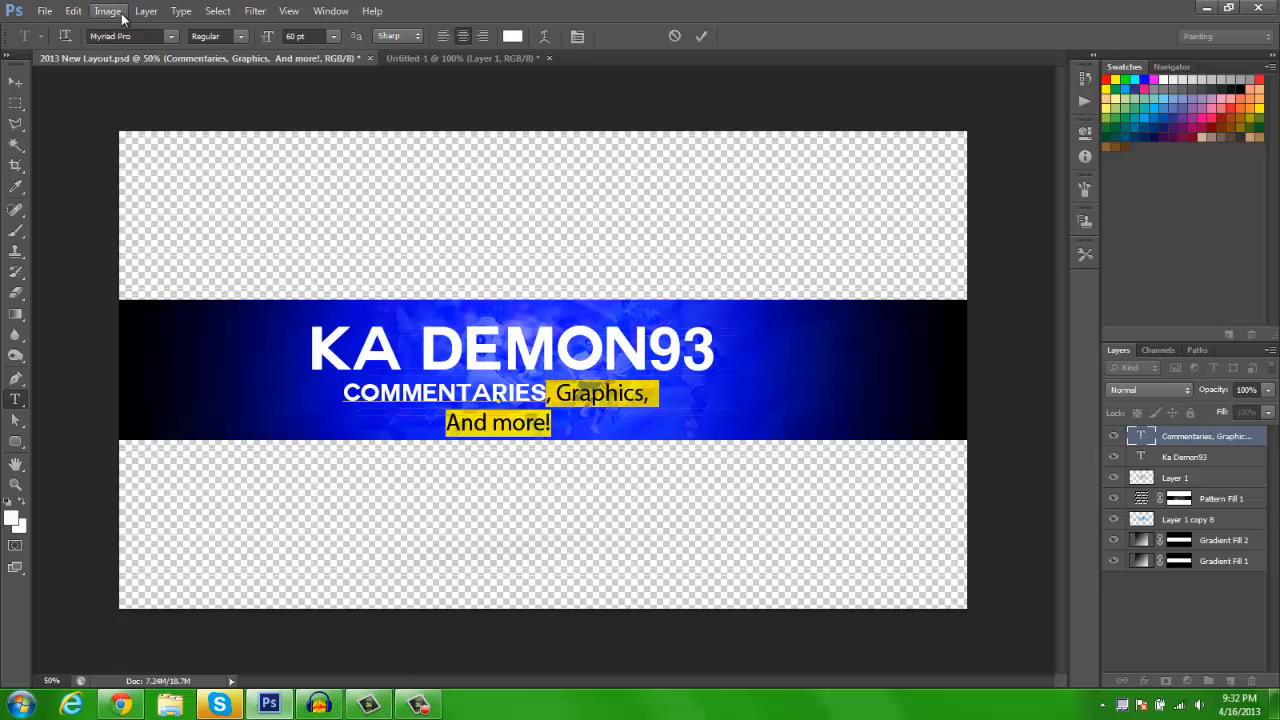
click(172, 36)
scroll(208, 279, up, 20)
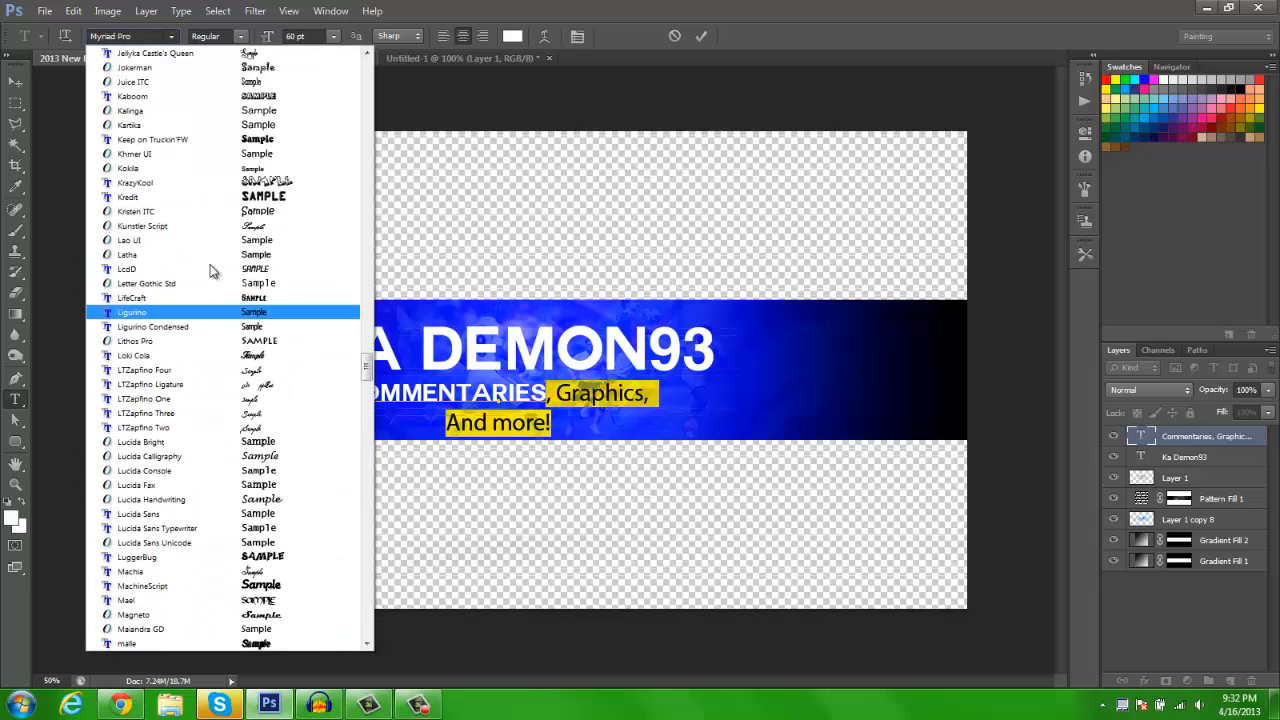
scroll(208, 289, down, 15)
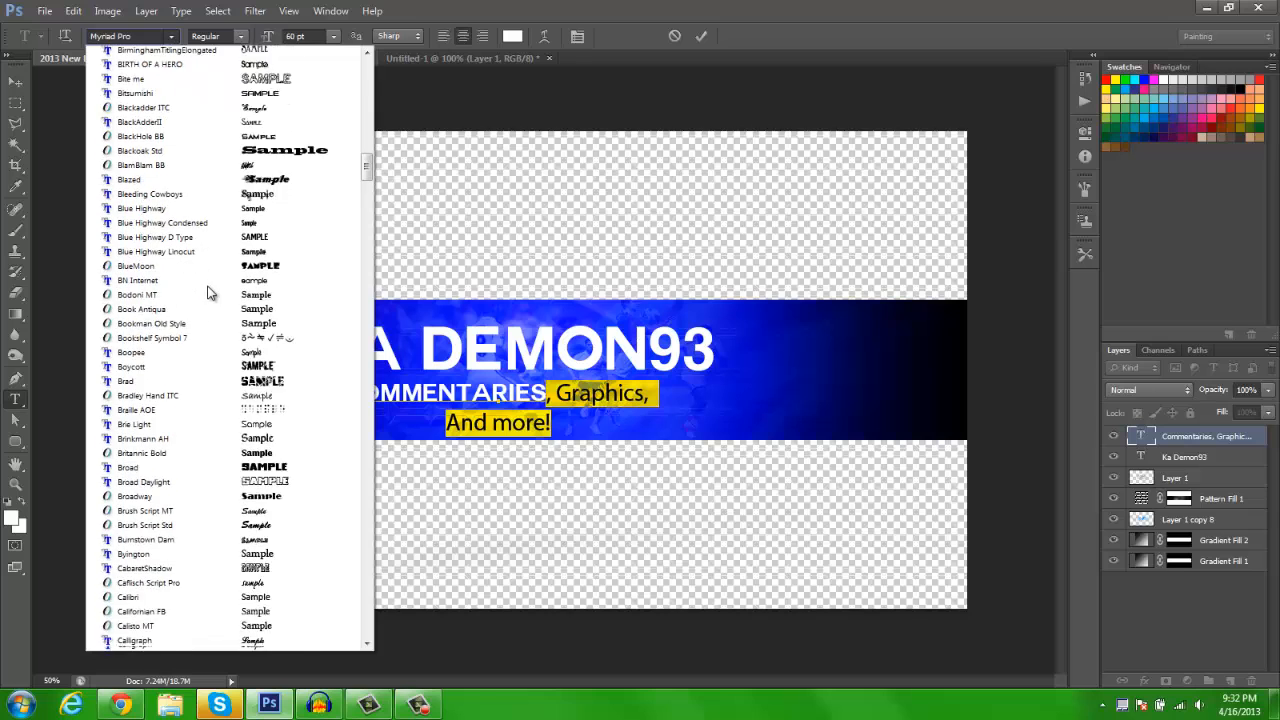
scroll(211, 289, down, 4)
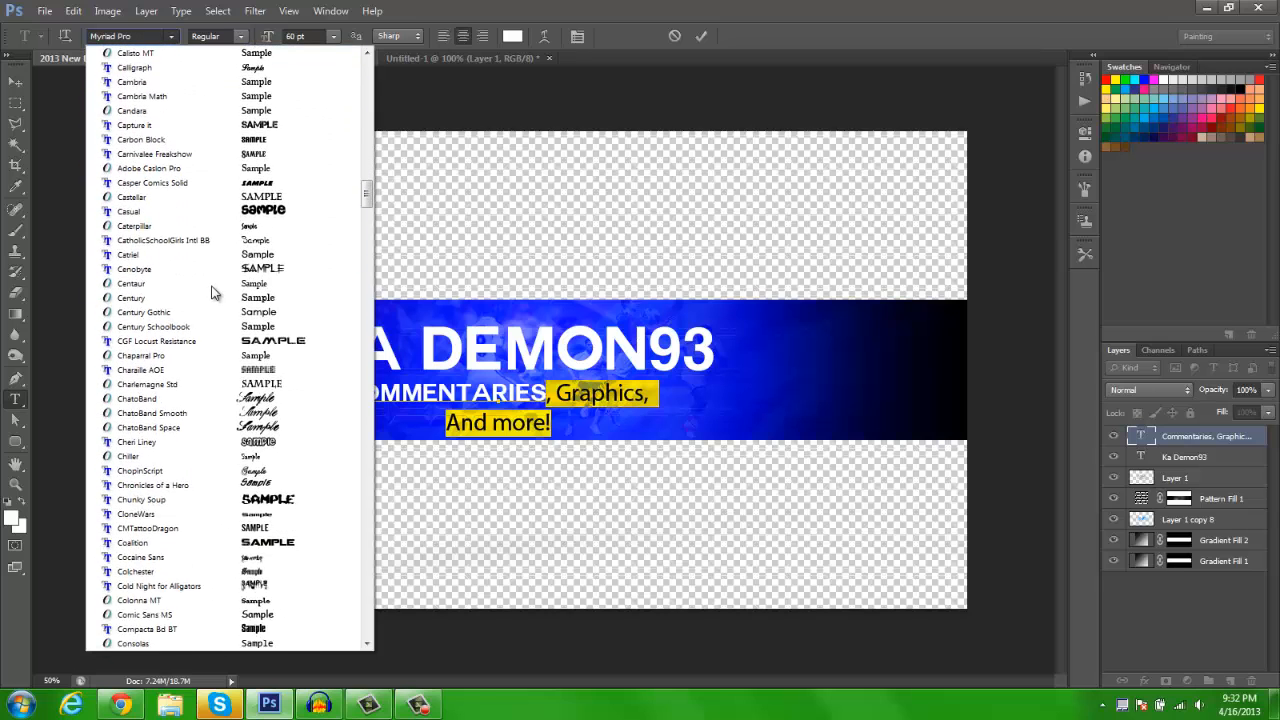
scroll(228, 500, down, 2)
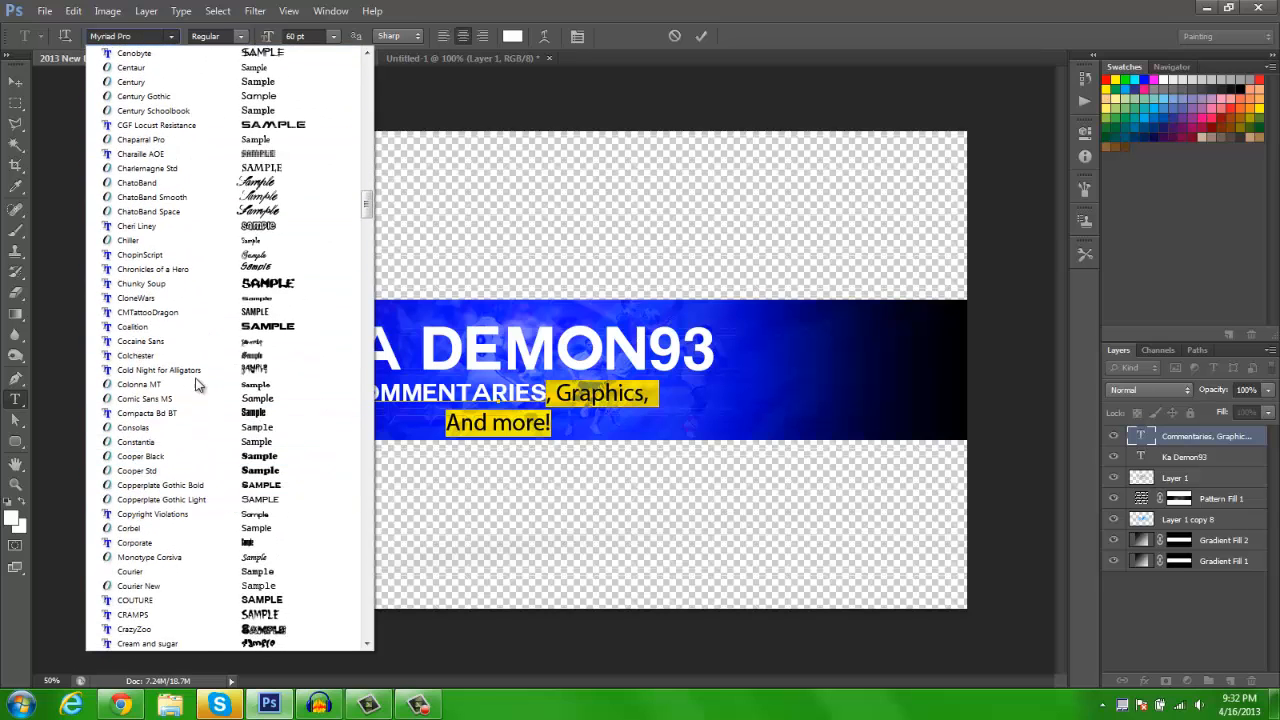
scroll(190, 540, down, 2)
click(173, 568)
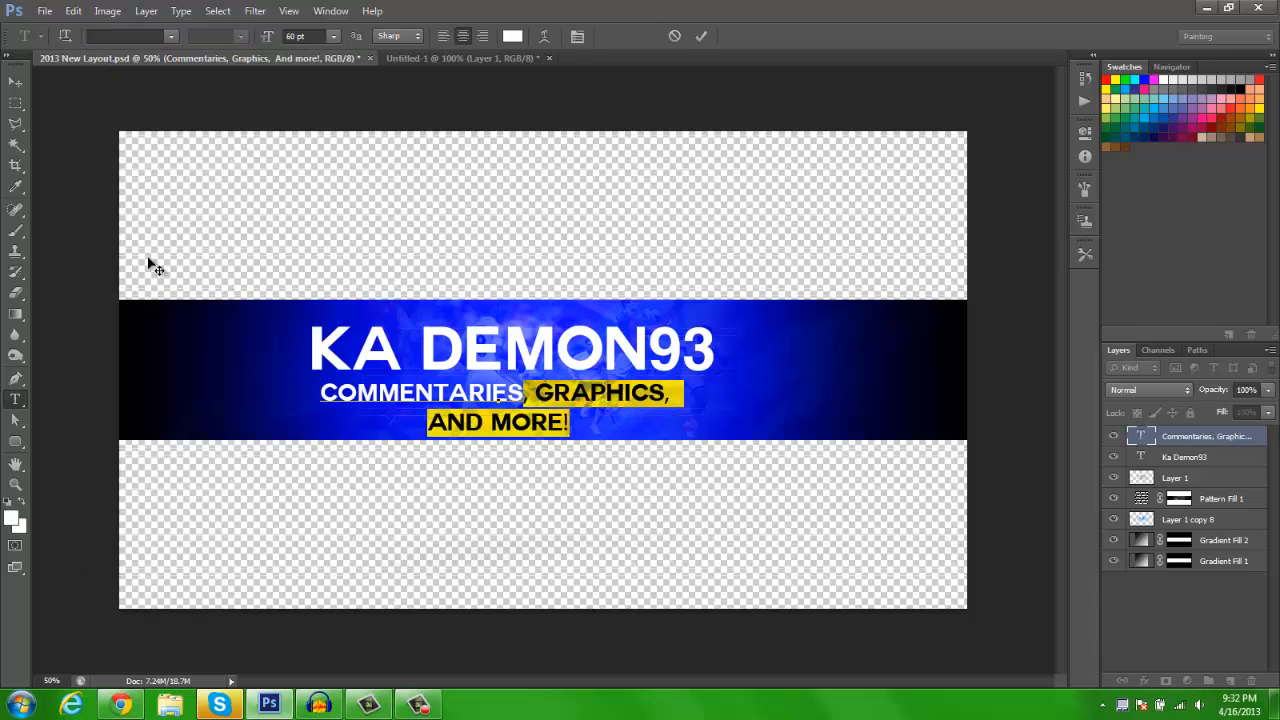
click(15, 81)
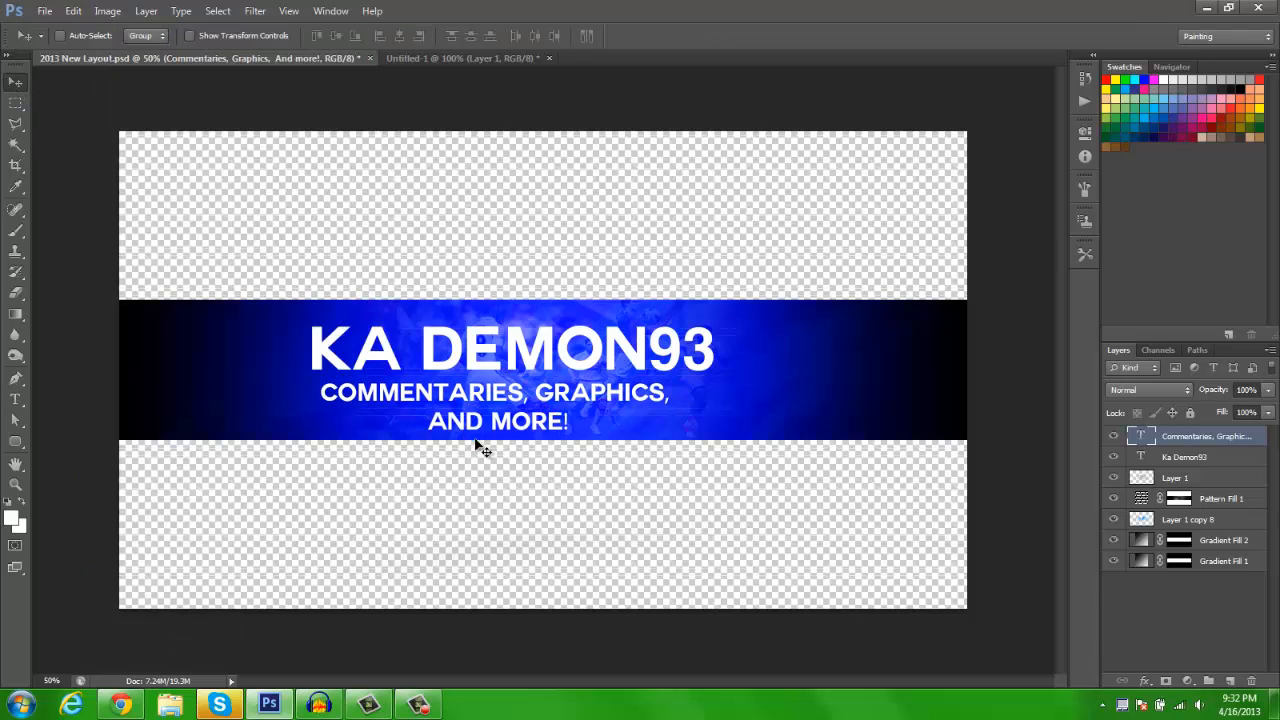
- Shift the subtitle to the right and reduce its text size to 36 pt
drag(558, 428, 635, 398)
key(t)
click(332, 38)
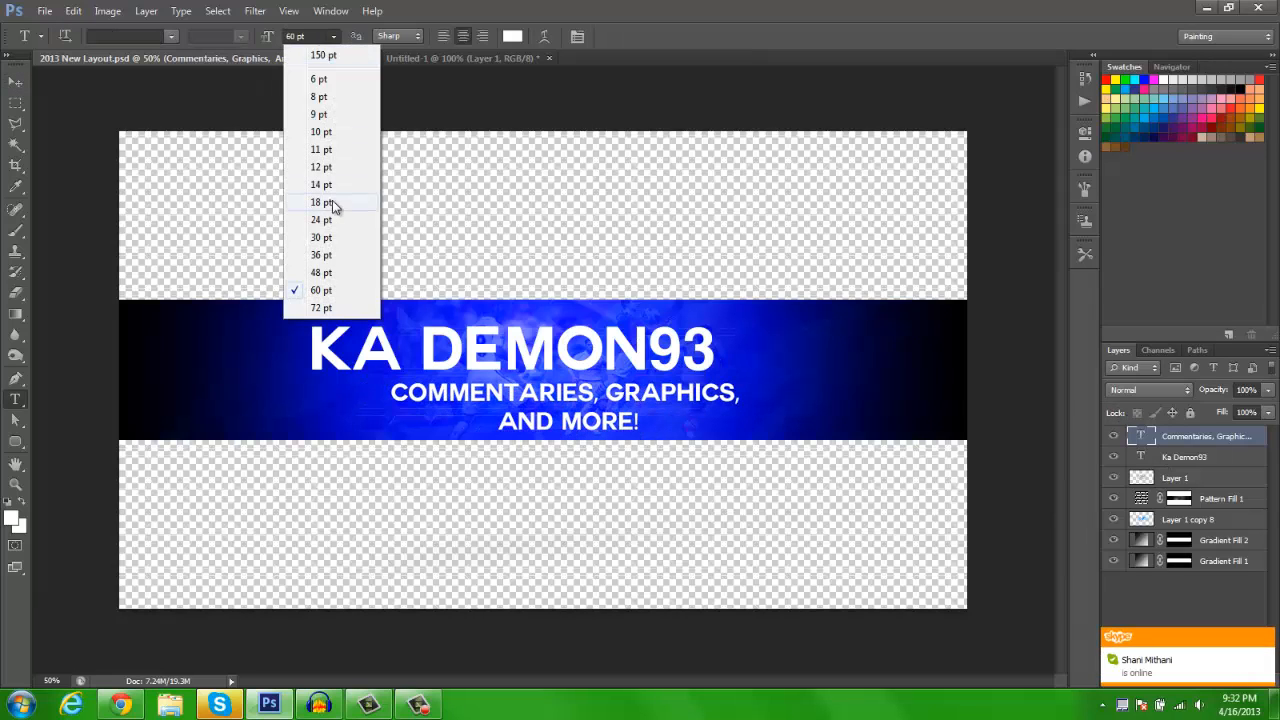
click(330, 205)
key(t)
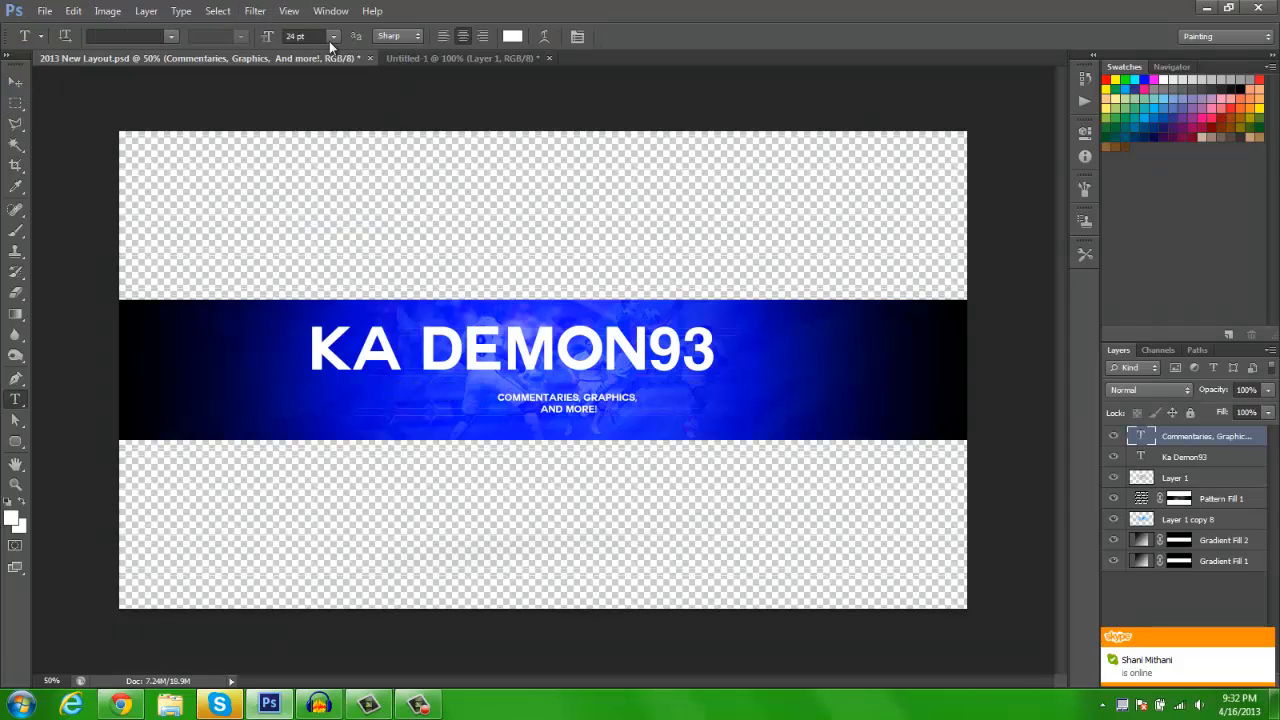
click(332, 38)
click(332, 264)
- Try the subtitle in different positions beneath the title, ending near its middle, and delete the subtitle layer
key(v)
drag(516, 218, 582, 211)
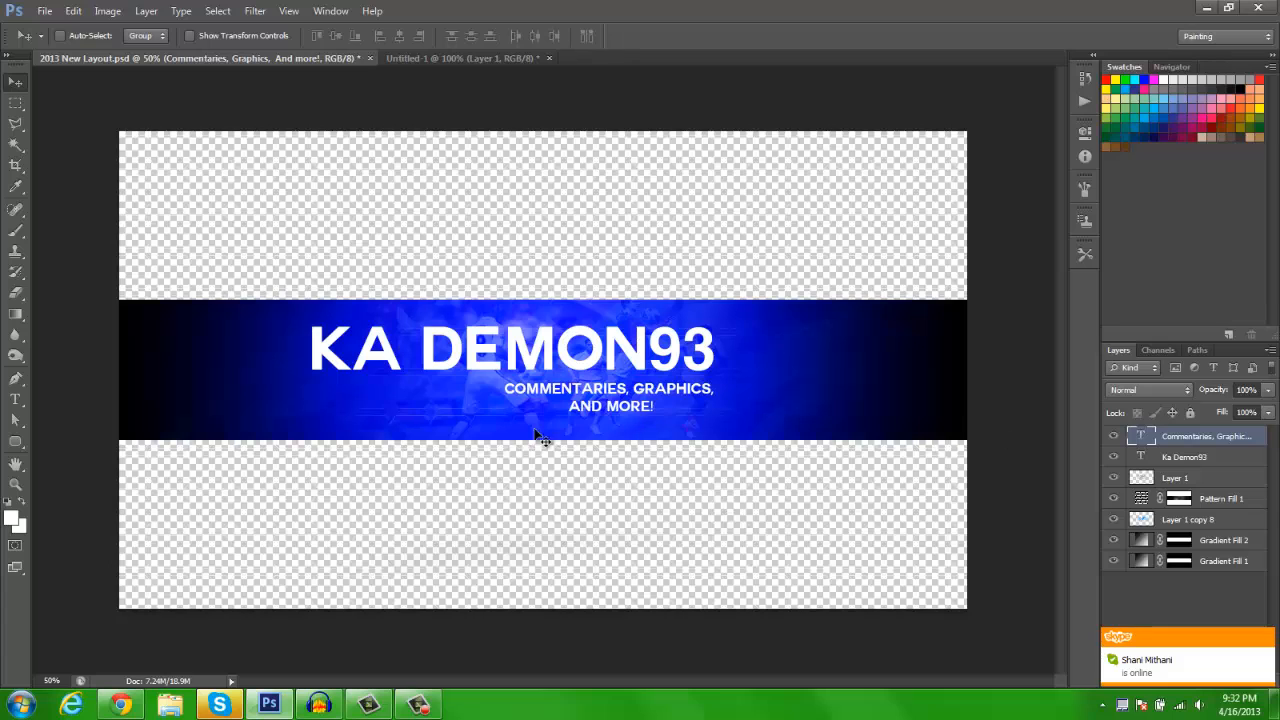
drag(658, 403, 561, 412)
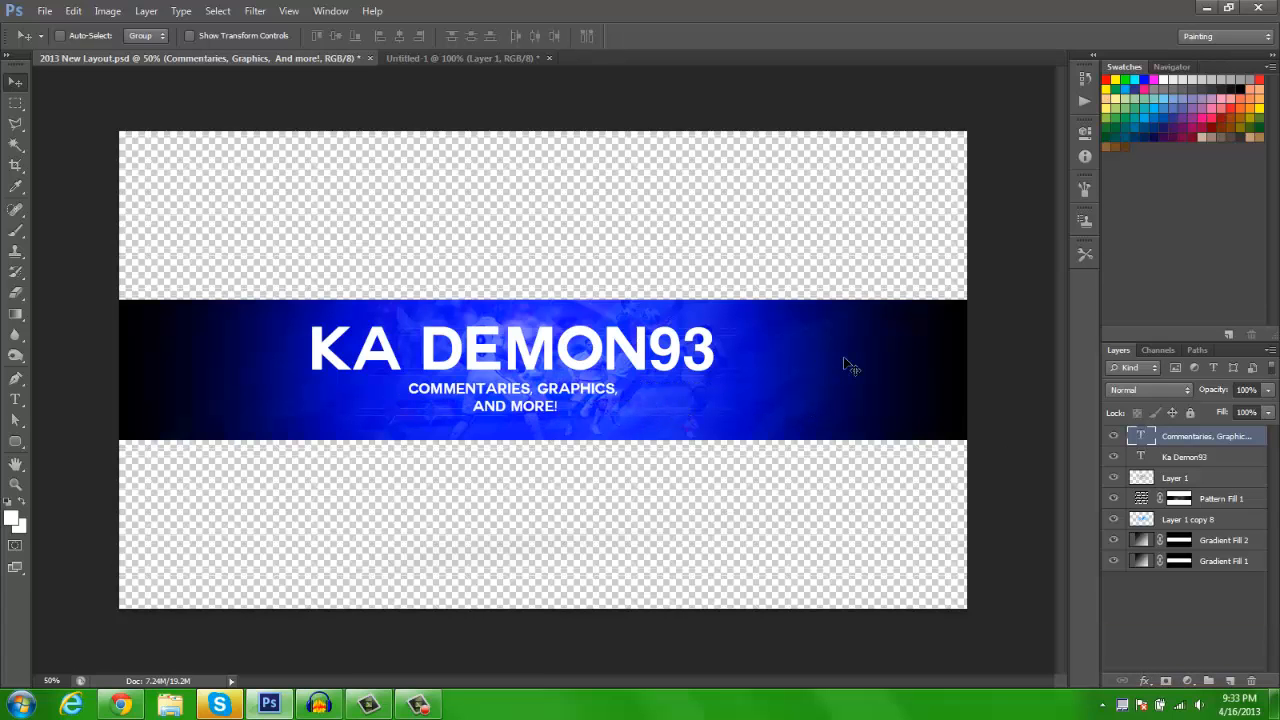
key(Delete)
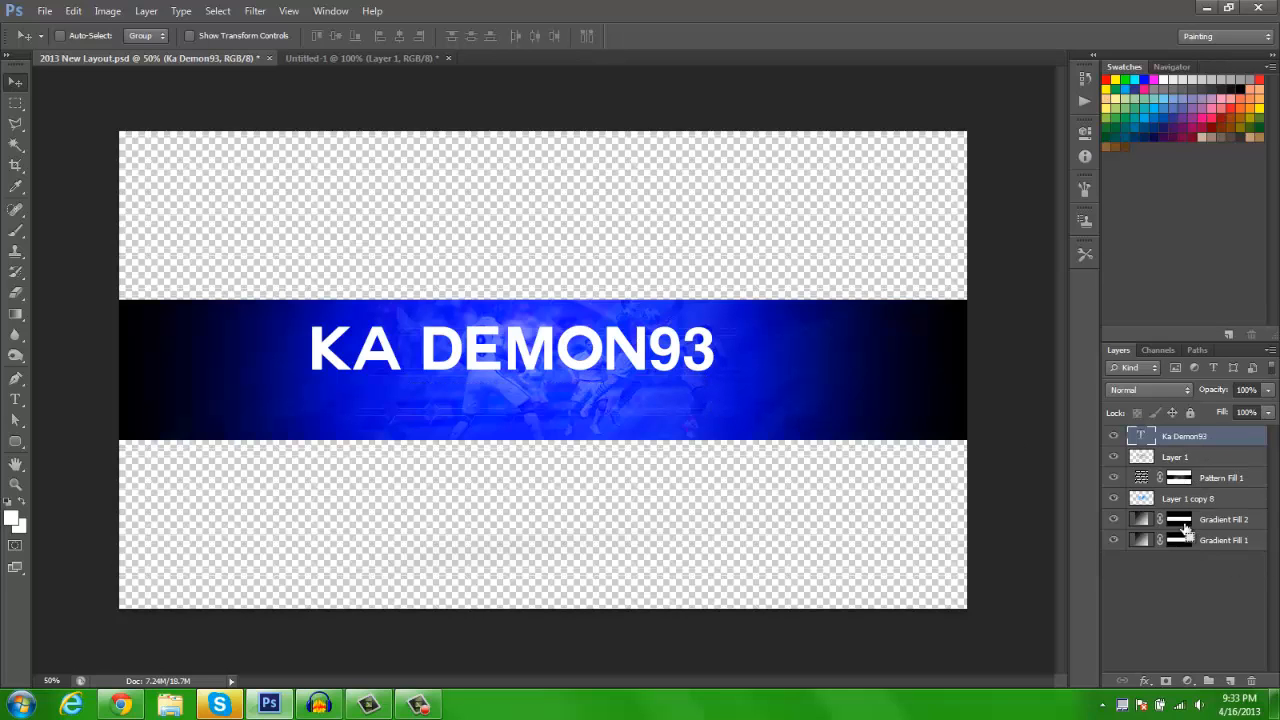
- Centre the title text horizontally and vertically on the whole canvas
key(ctrl+a)
click(335, 36)
click(399, 36)
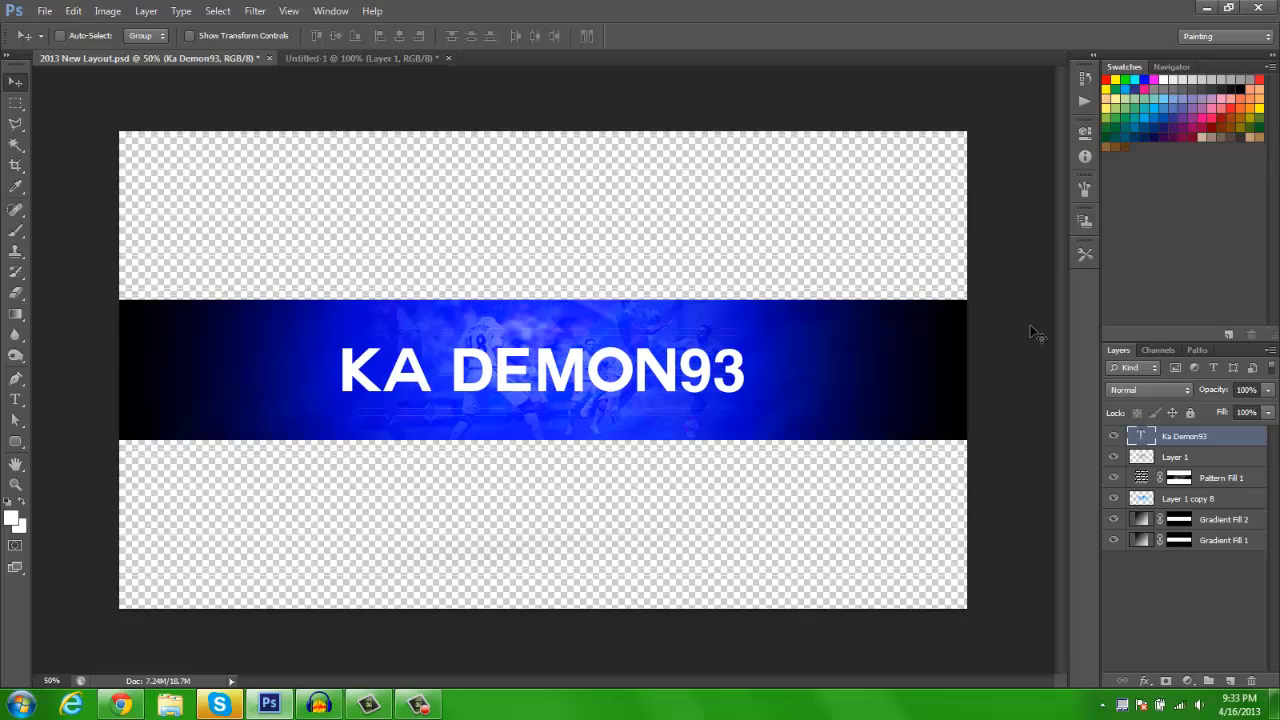
- Add a Stroke effect to the title text layer, try sizes up to 7 px, and settle on 5 px
right_click(1203, 434)
click(1072, 103)
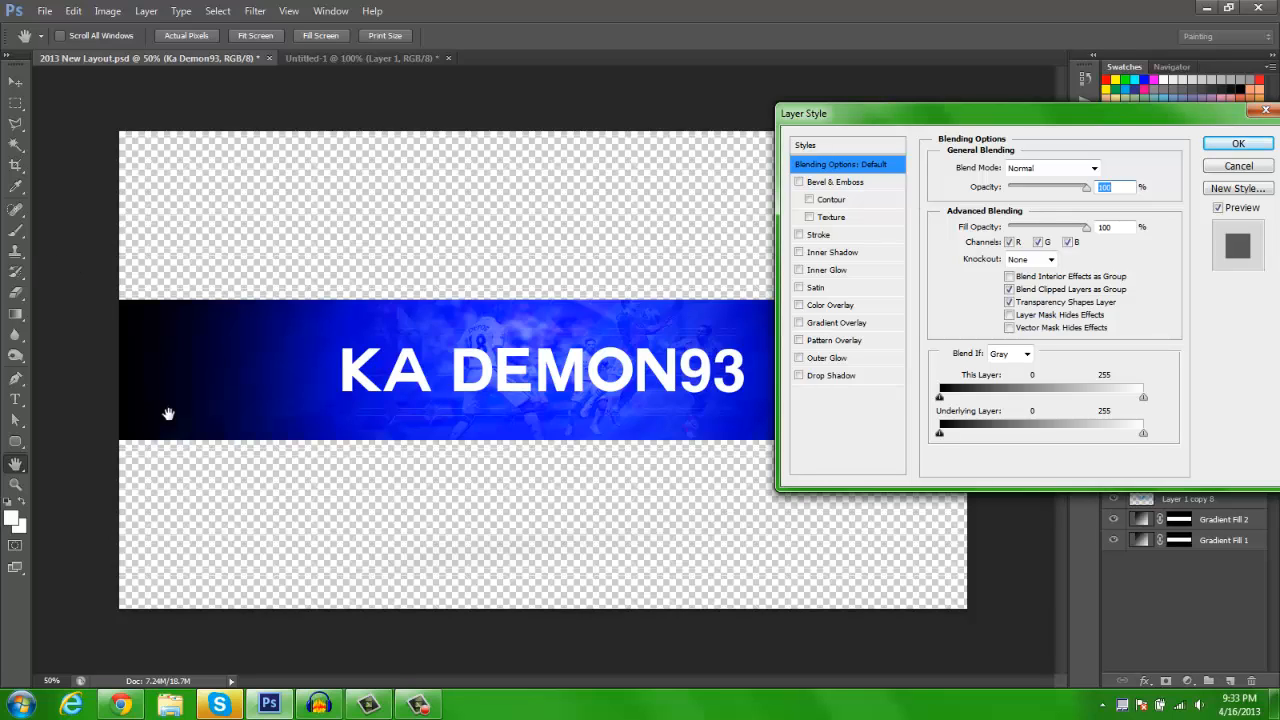
click(820, 236)
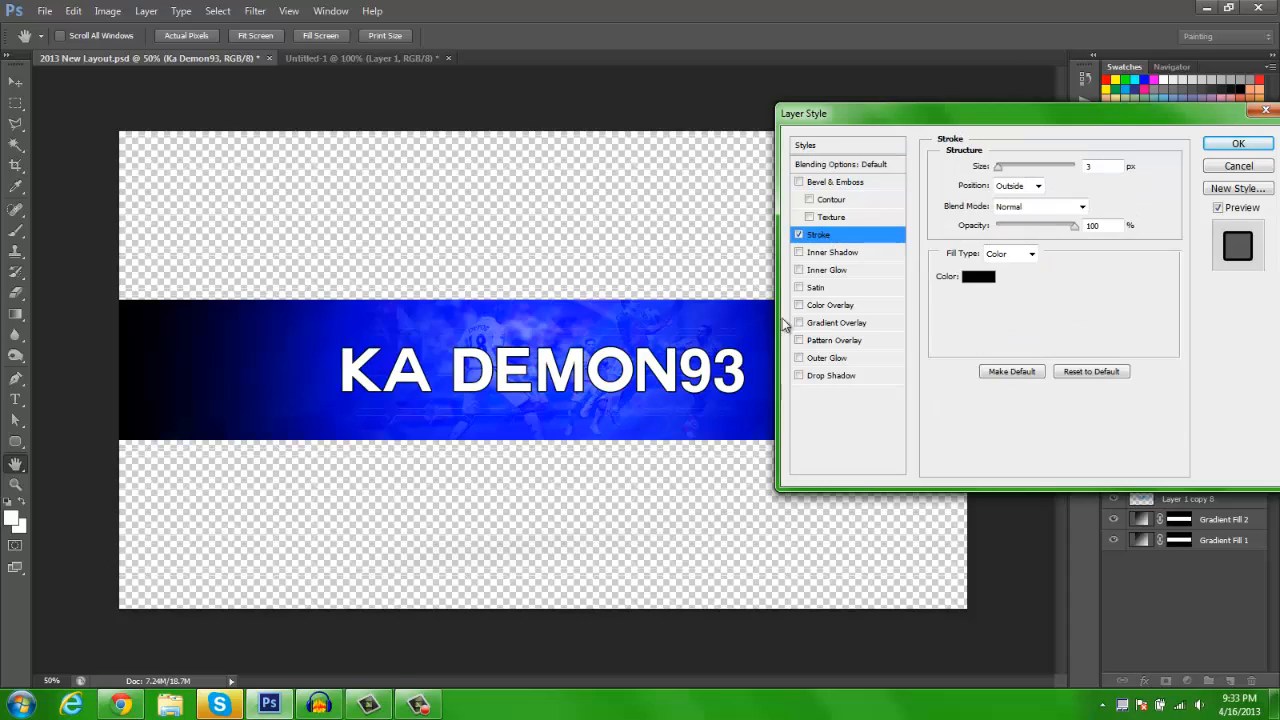
text(5)
key(BackSpace)
text(4)
key(BackSpace)
text(6)
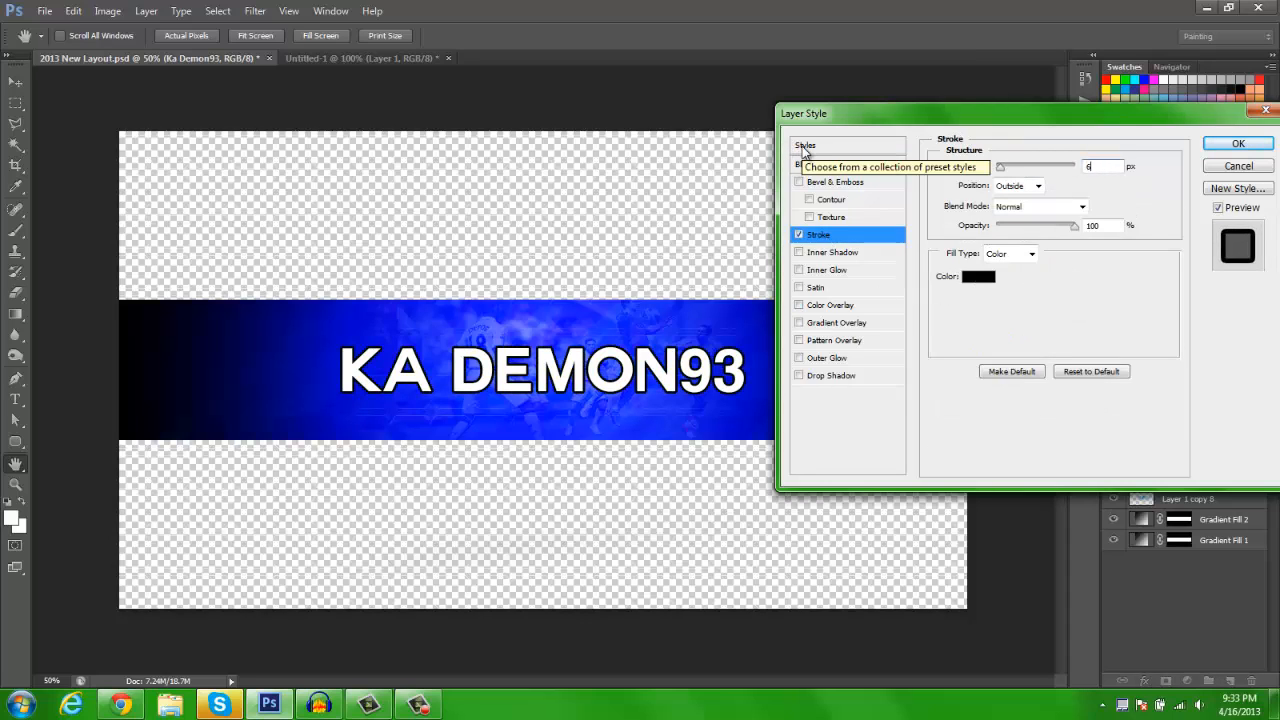
key(BackSpace)
text(7)
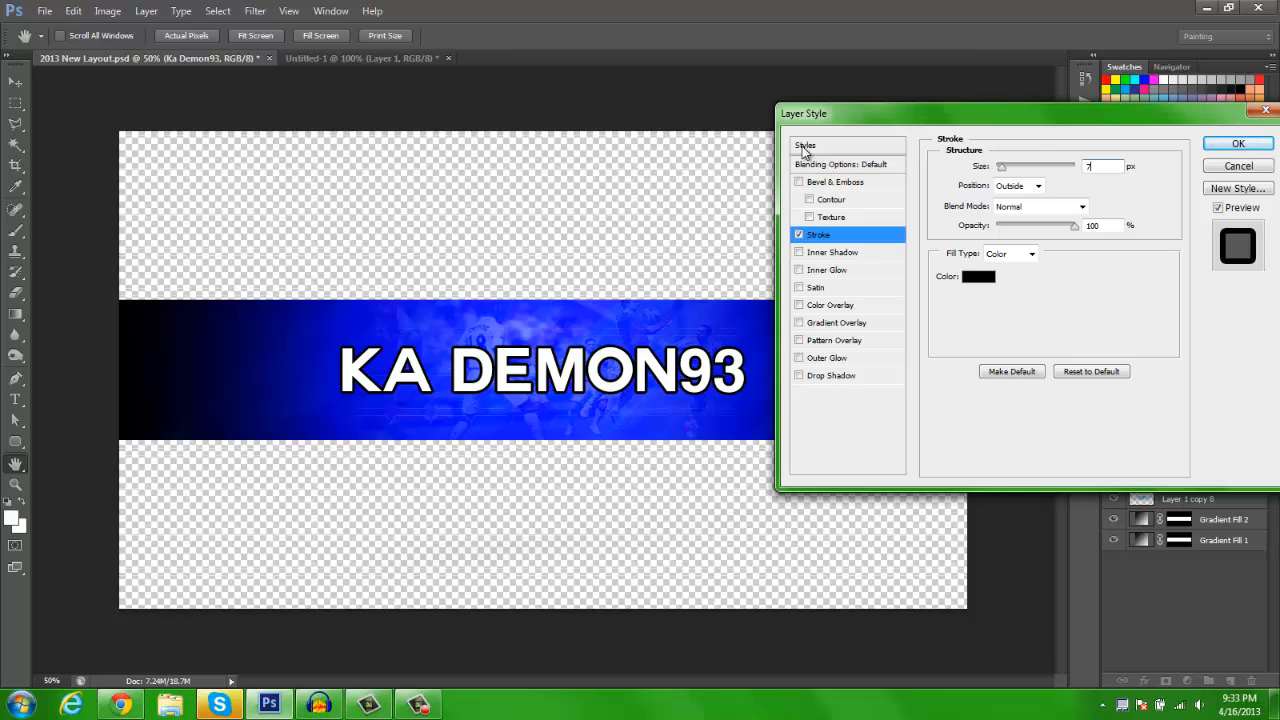
key(BackSpace)
text(5)
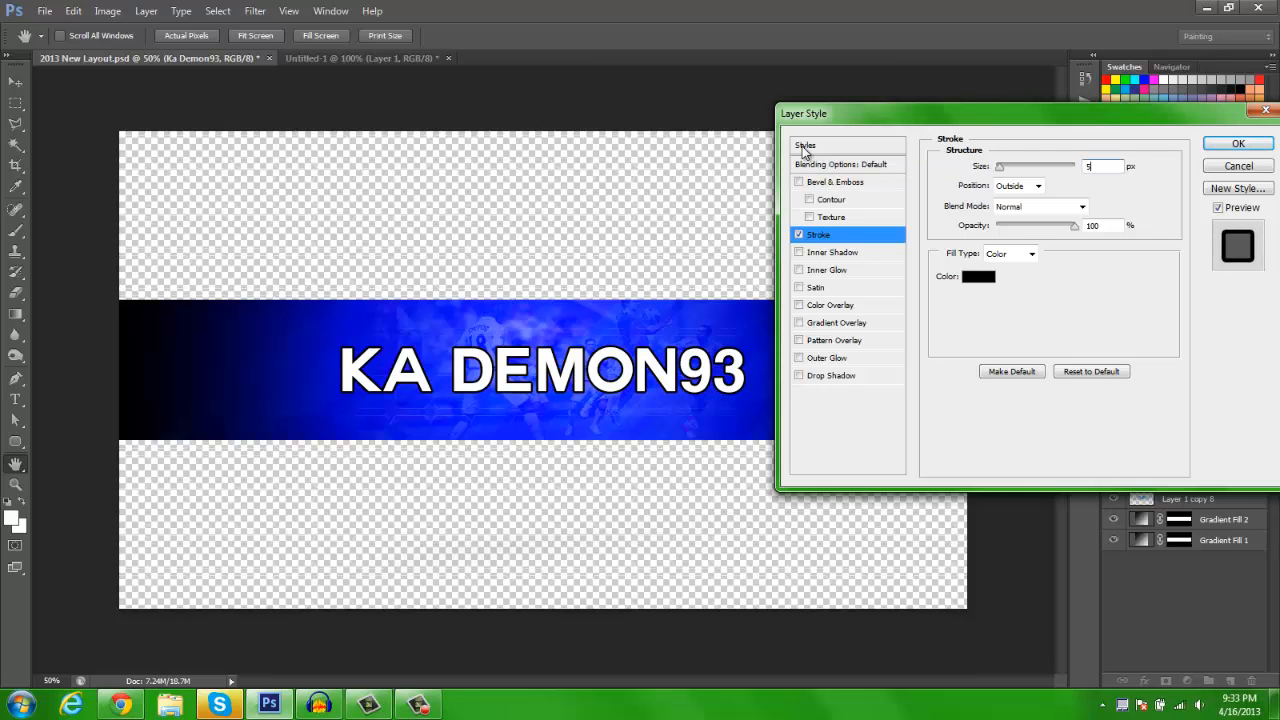
- Set the title's stroke colour to dark blue (#002c6e) after trying other hues, and increase its size to 6 px
click(975, 278)
click(673, 333)
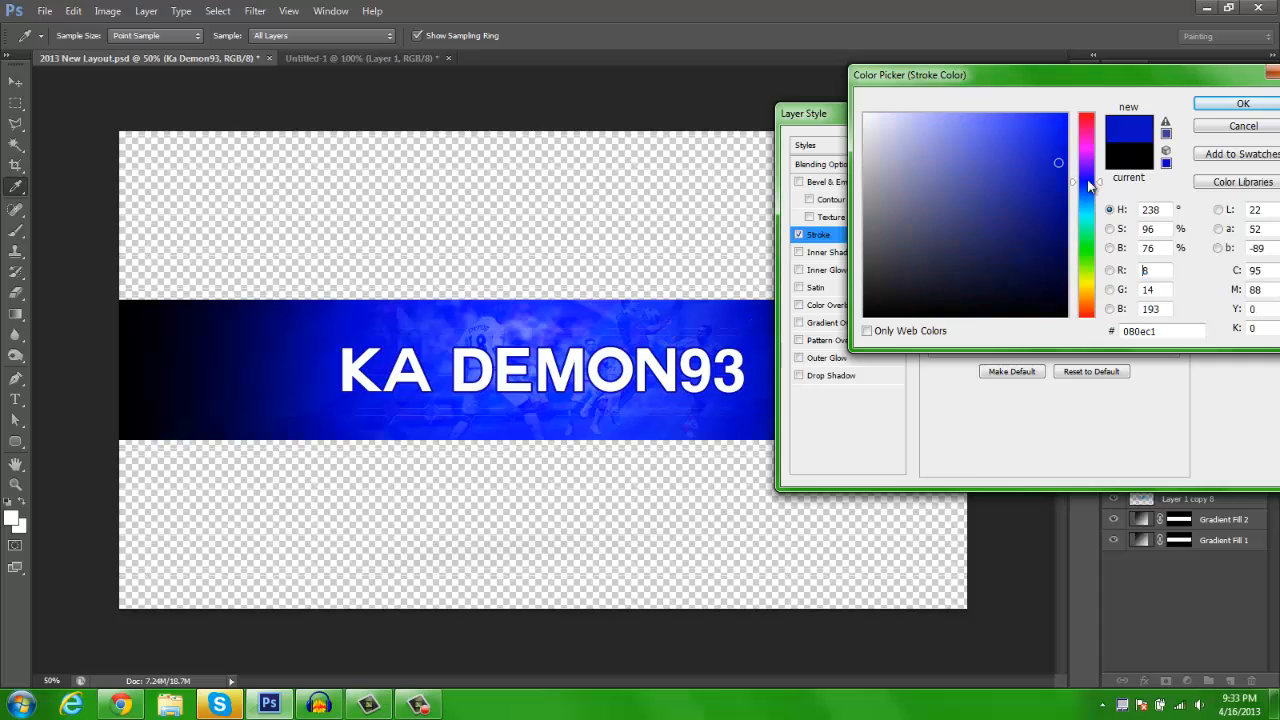
click(1080, 240)
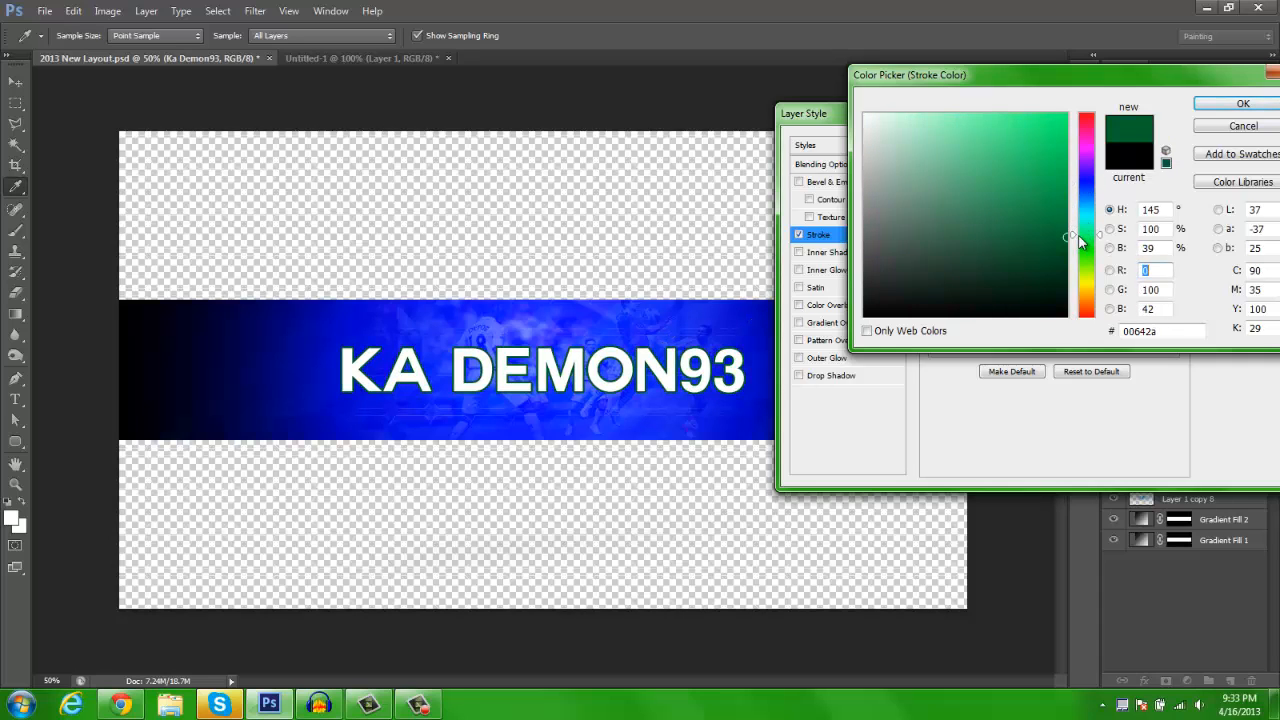
click(749, 334)
click(1066, 262)
click(1066, 253)
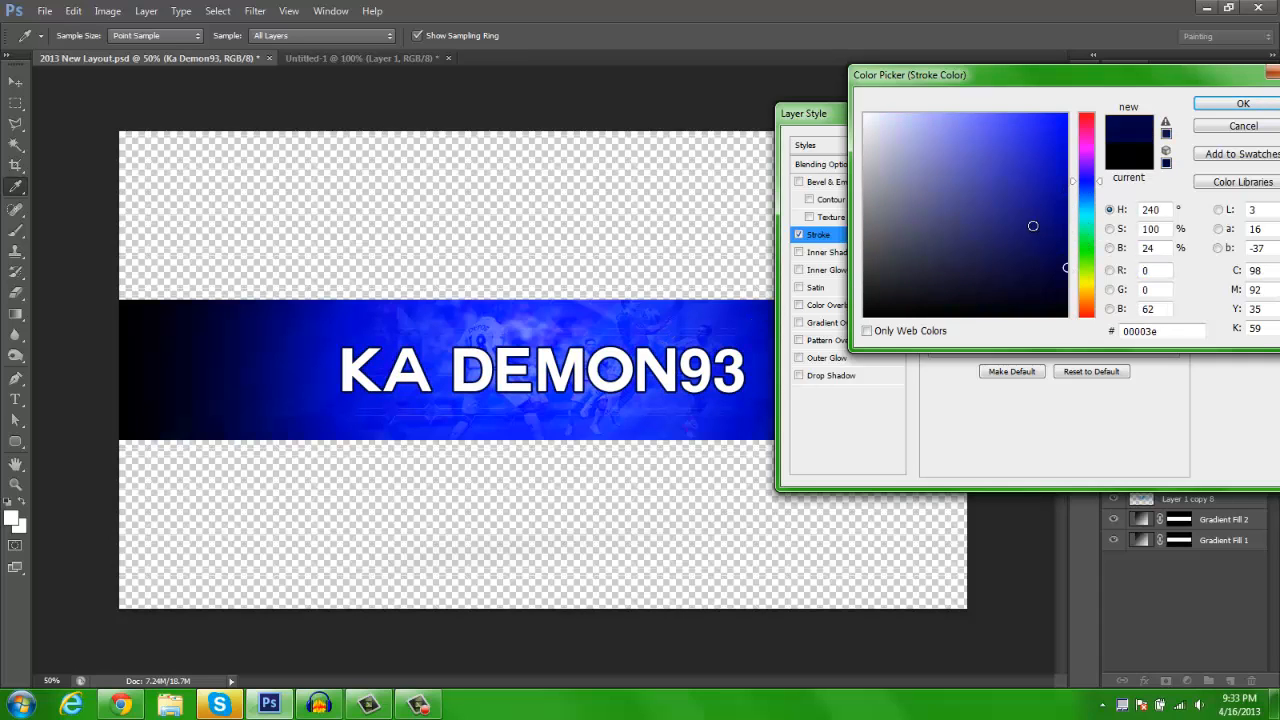
click(1087, 210)
click(1066, 113)
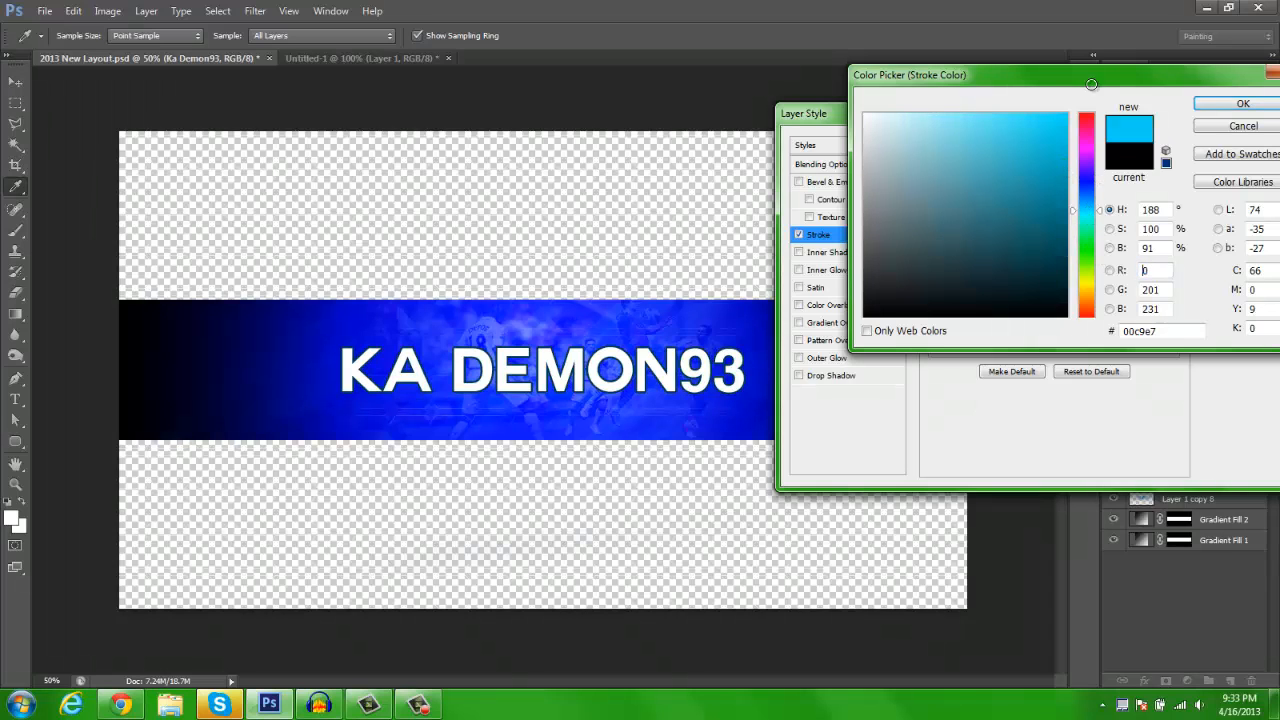
click(1087, 197)
mouse_move(1064, 200)
mouse_down()
mouse_move(1052, 240)
mouse_move(1051, 227)
mouse_move(1087, 233)
mouse_move(1087, 250)
mouse_move(1082, 195)
mouse_up()
click(1066, 177)
click(1066, 227)
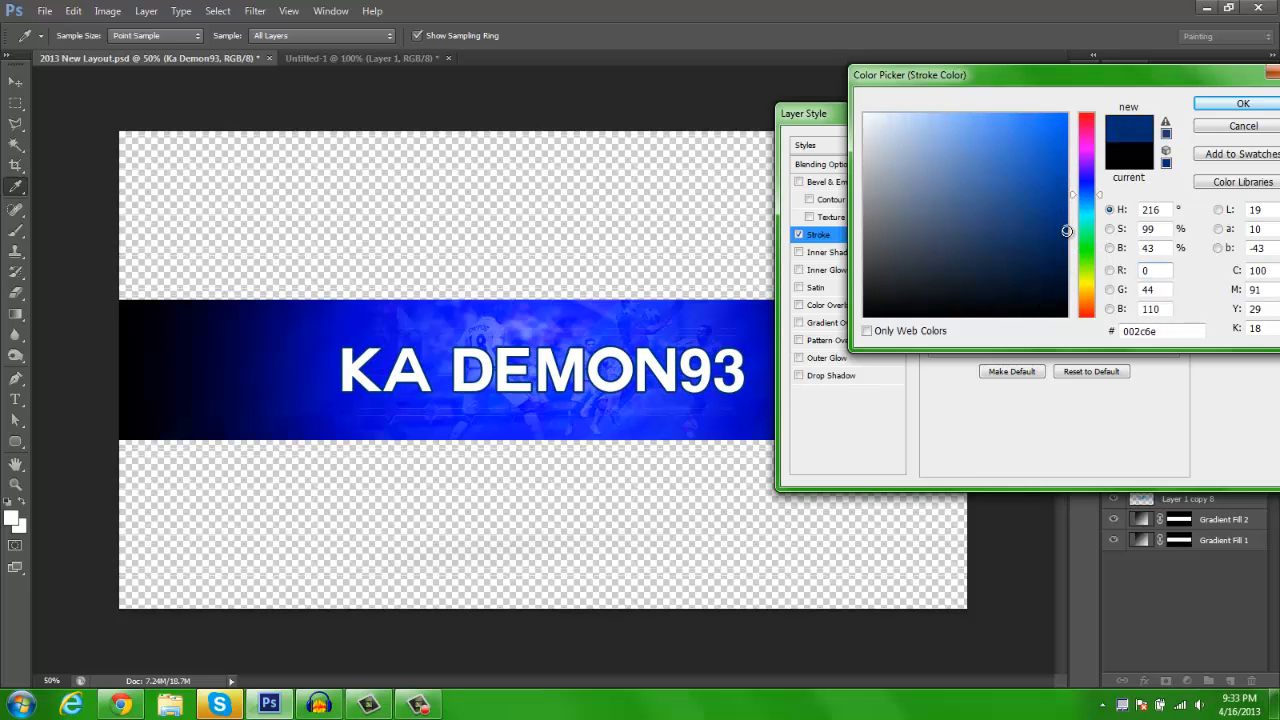
click(1242, 103)
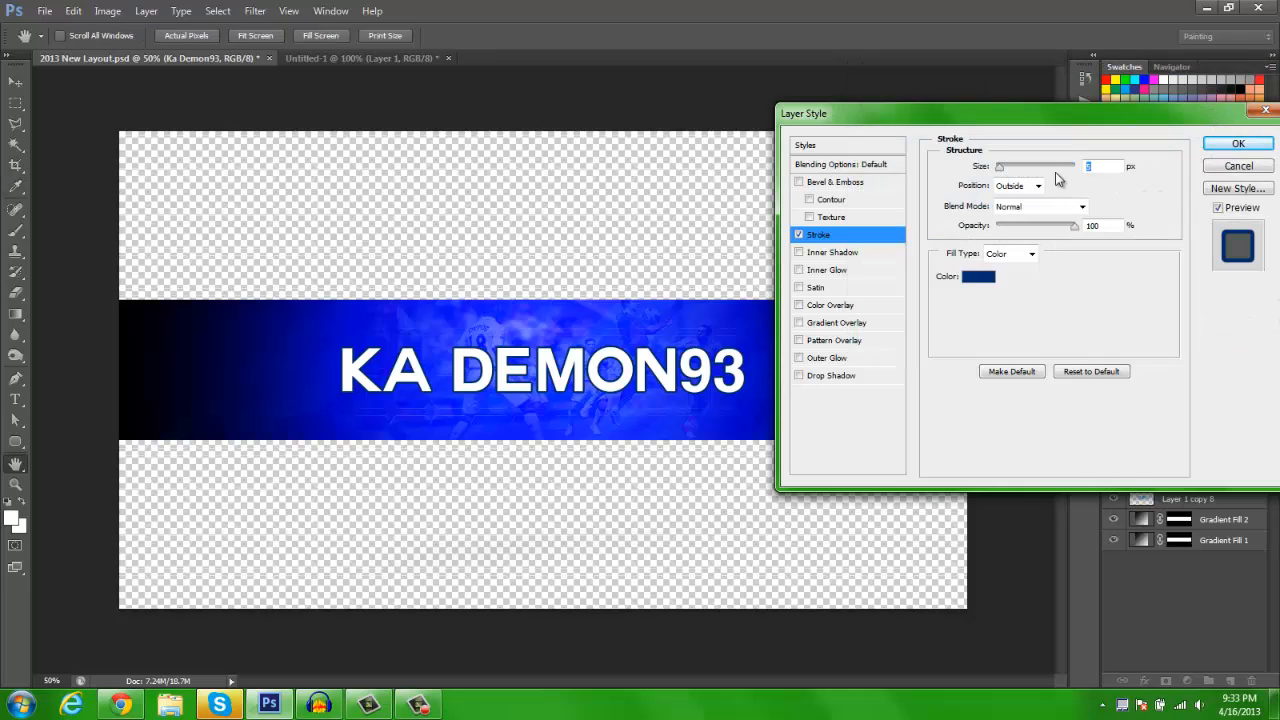
text(6)
- Add a black-to-white linear Gradient Overlay to the title with an opacity of 50%
click(838, 323)
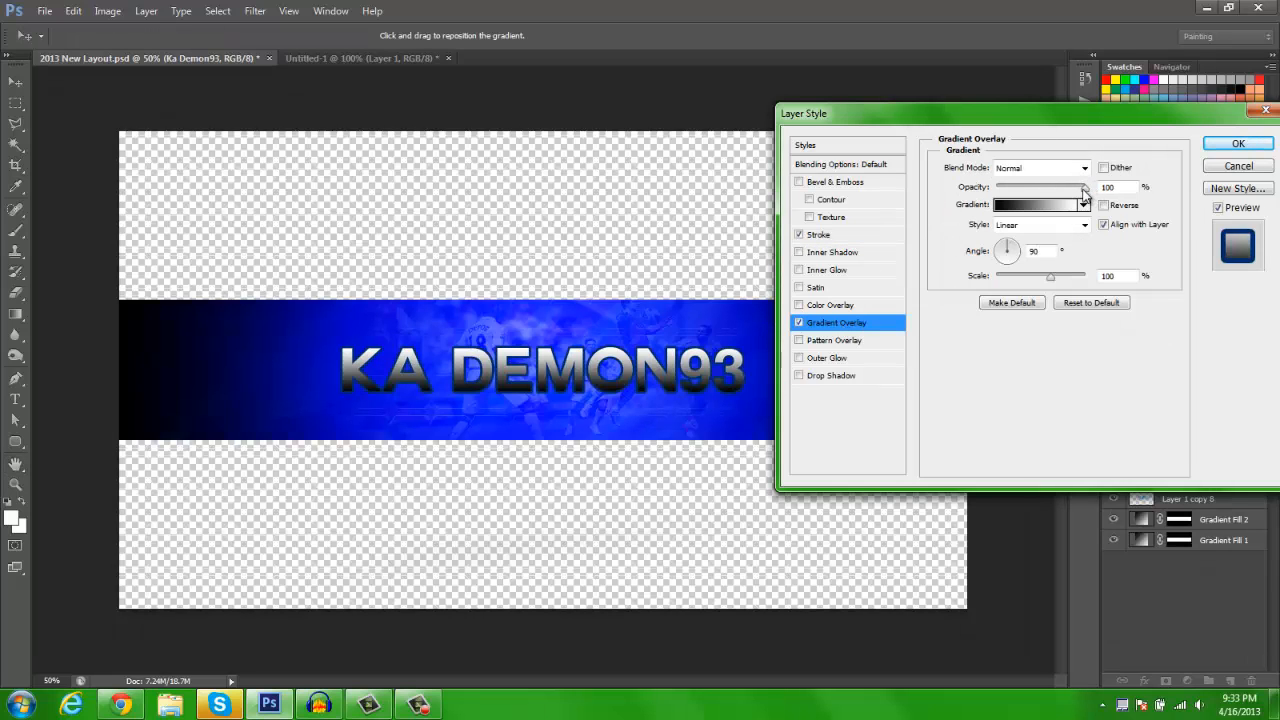
drag(1085, 188, 1049, 192)
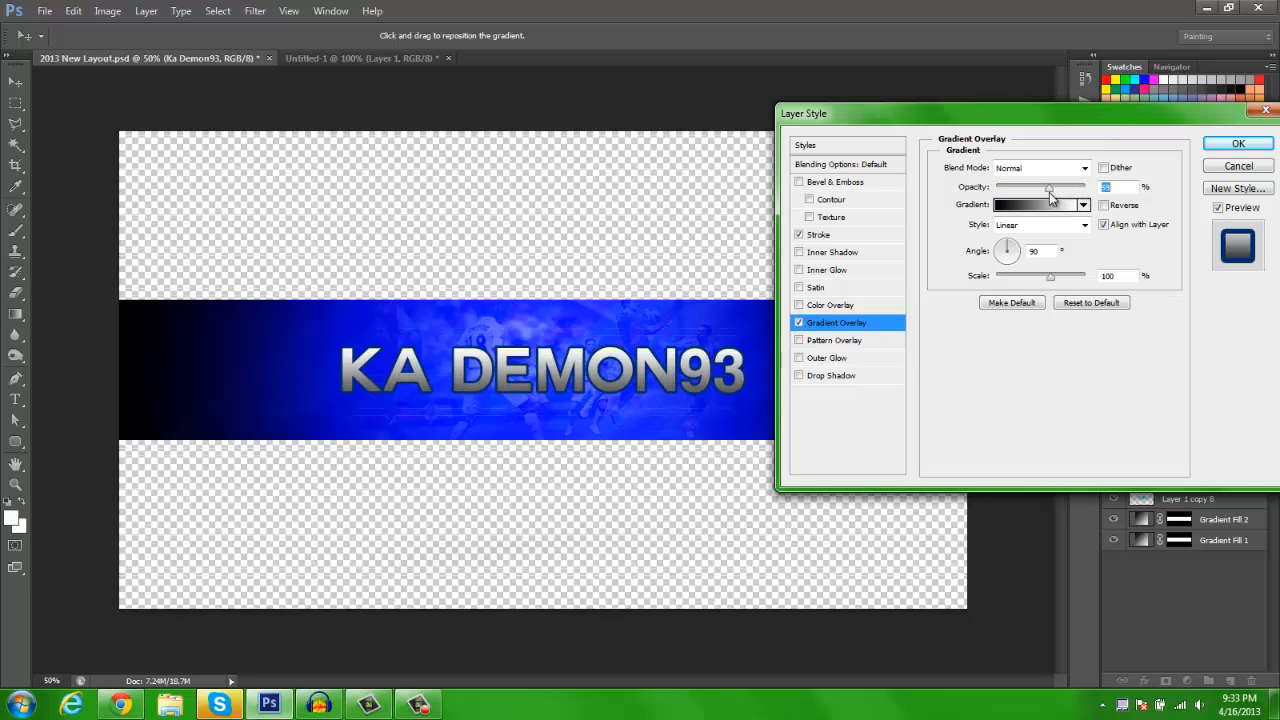
text(50)
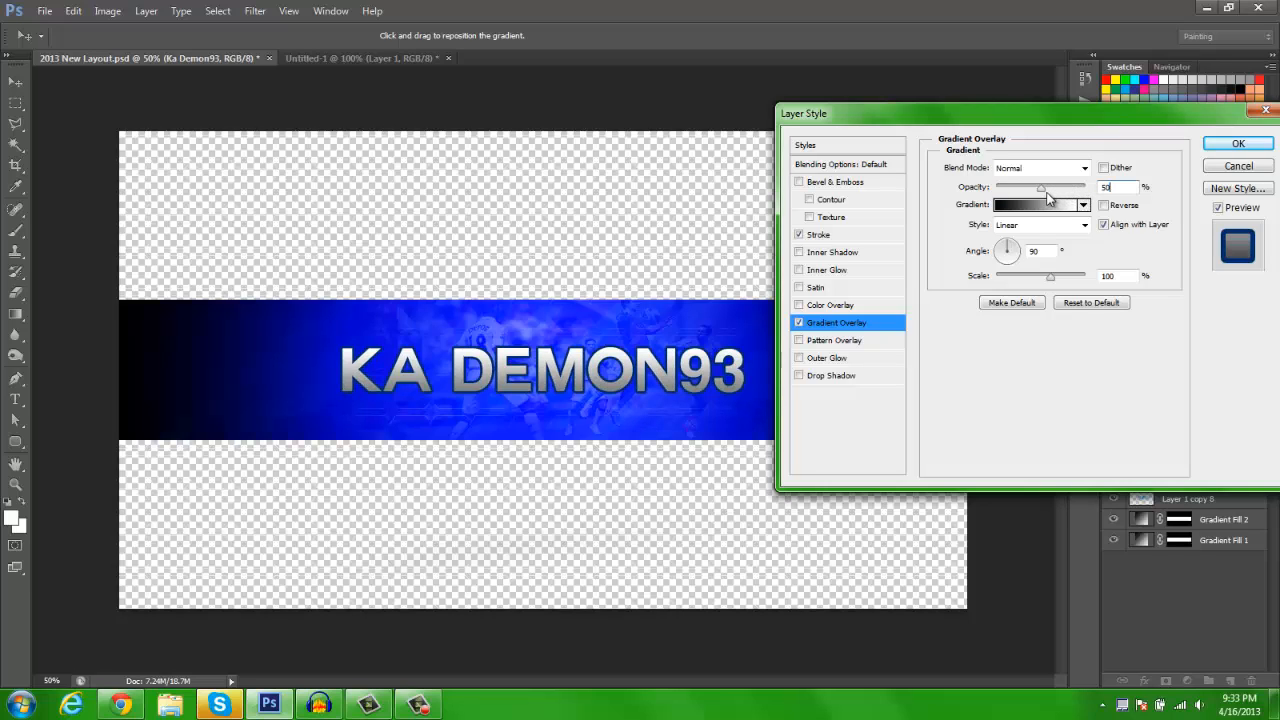
- Add a Color Overlay to the title in bright cyan (#00deff) with the Soft Light blend mode
click(833, 304)
click(1105, 174)
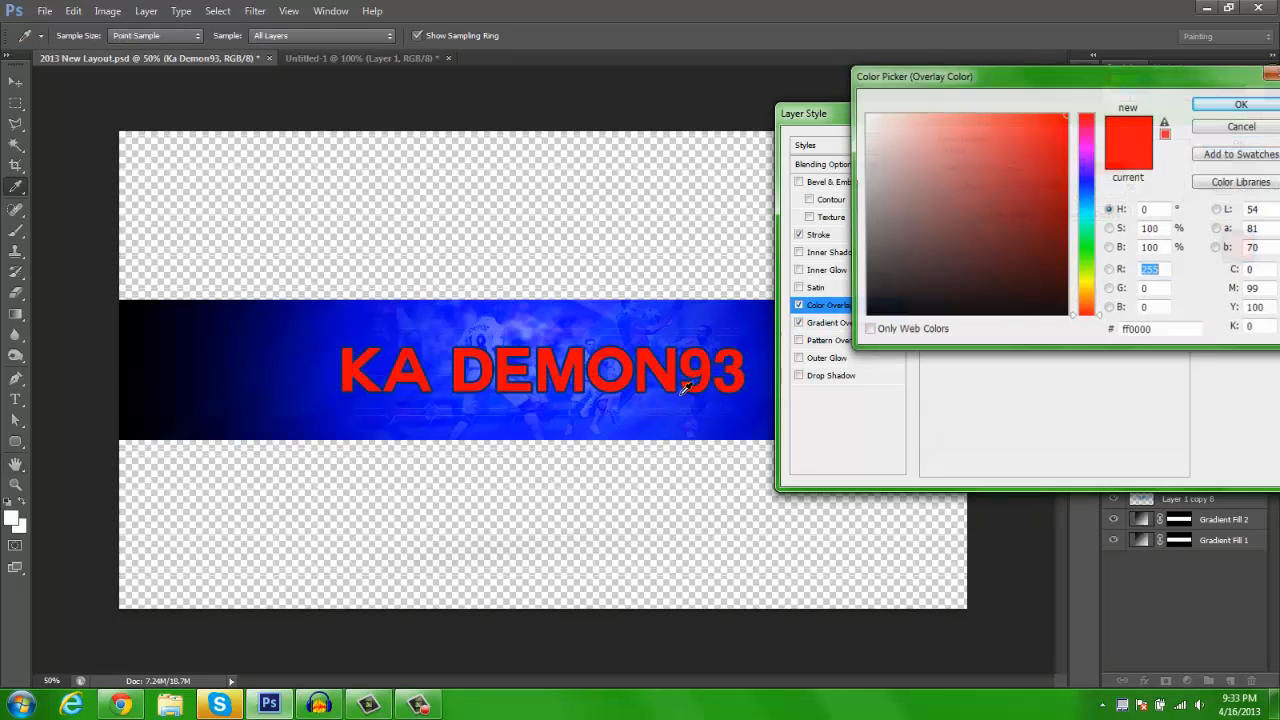
click(752, 307)
click(1087, 210)
click(1014, 149)
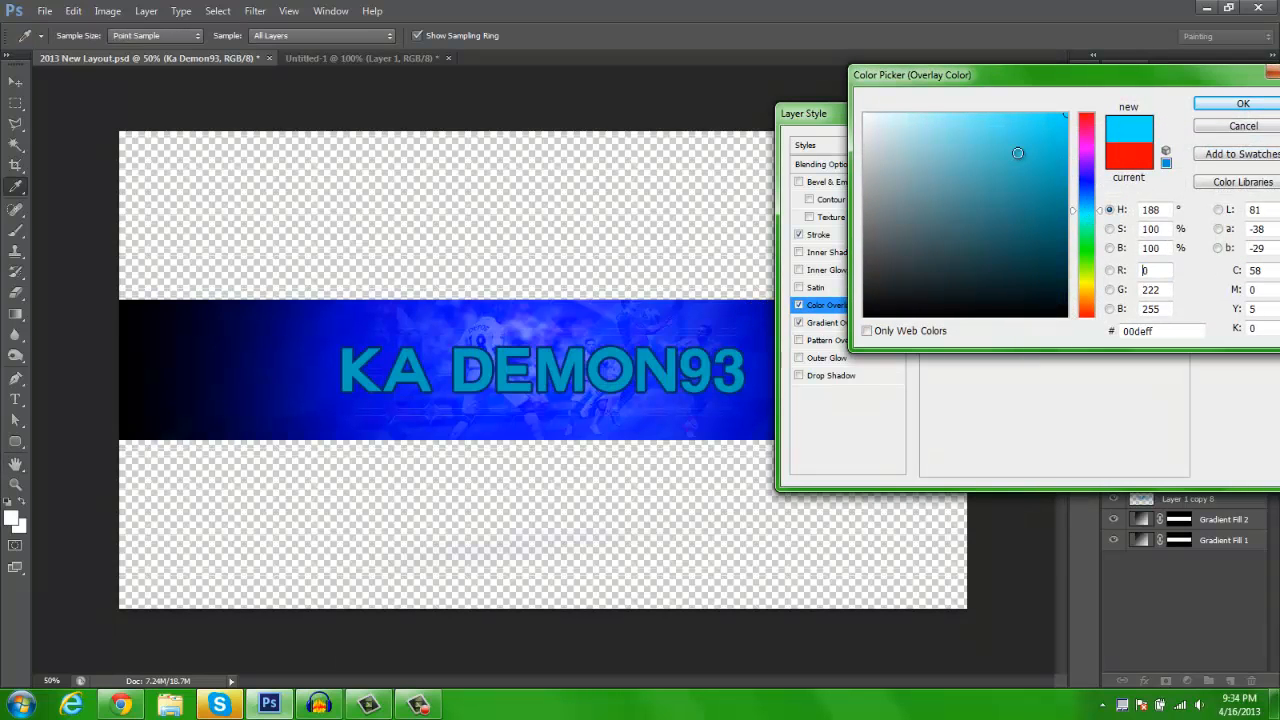
click(1066, 116)
key(Return)
click(1050, 168)
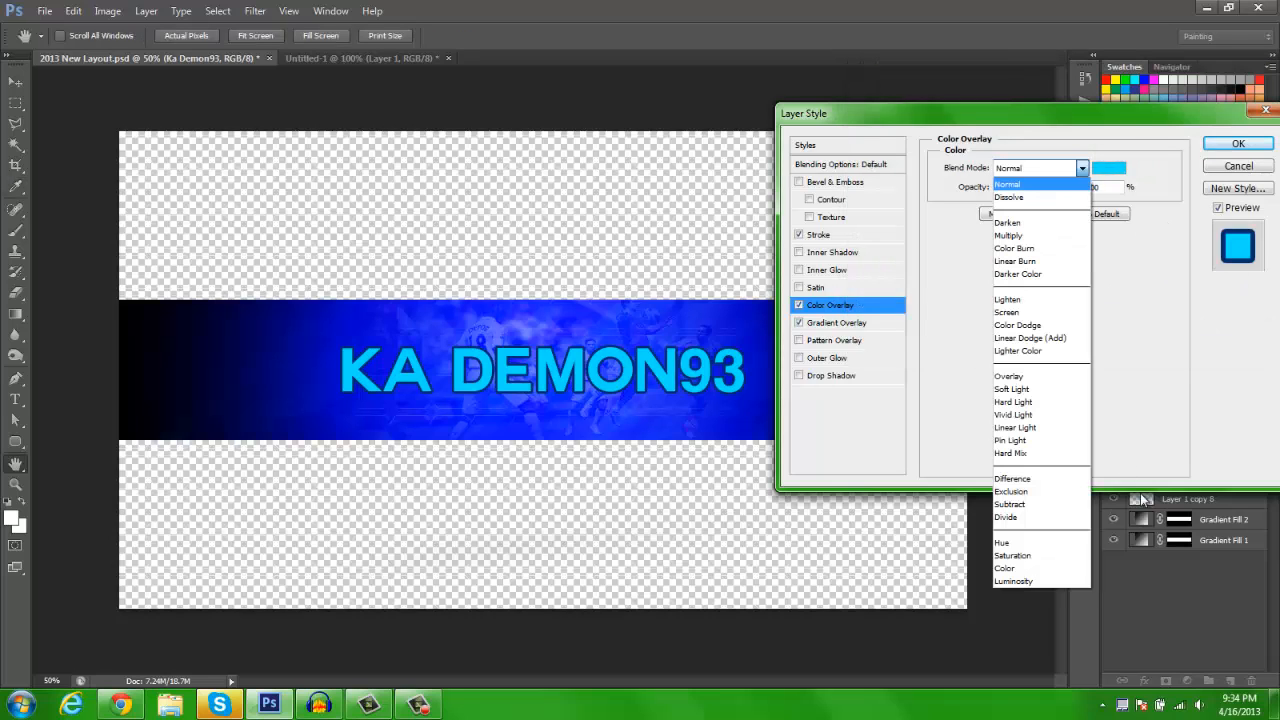
click(1062, 389)
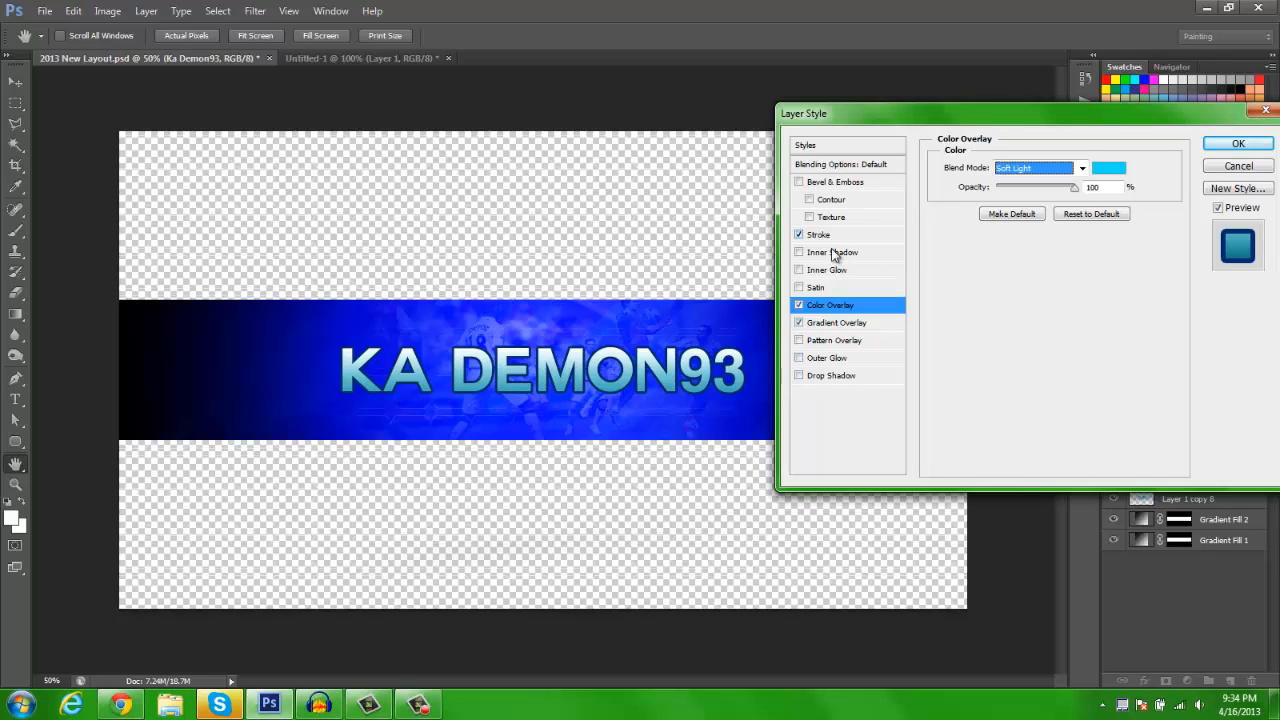
- Add a Drop Shadow to the title with distance 14 px, spread 8% and size 8 px, and apply the layer style
click(834, 376)
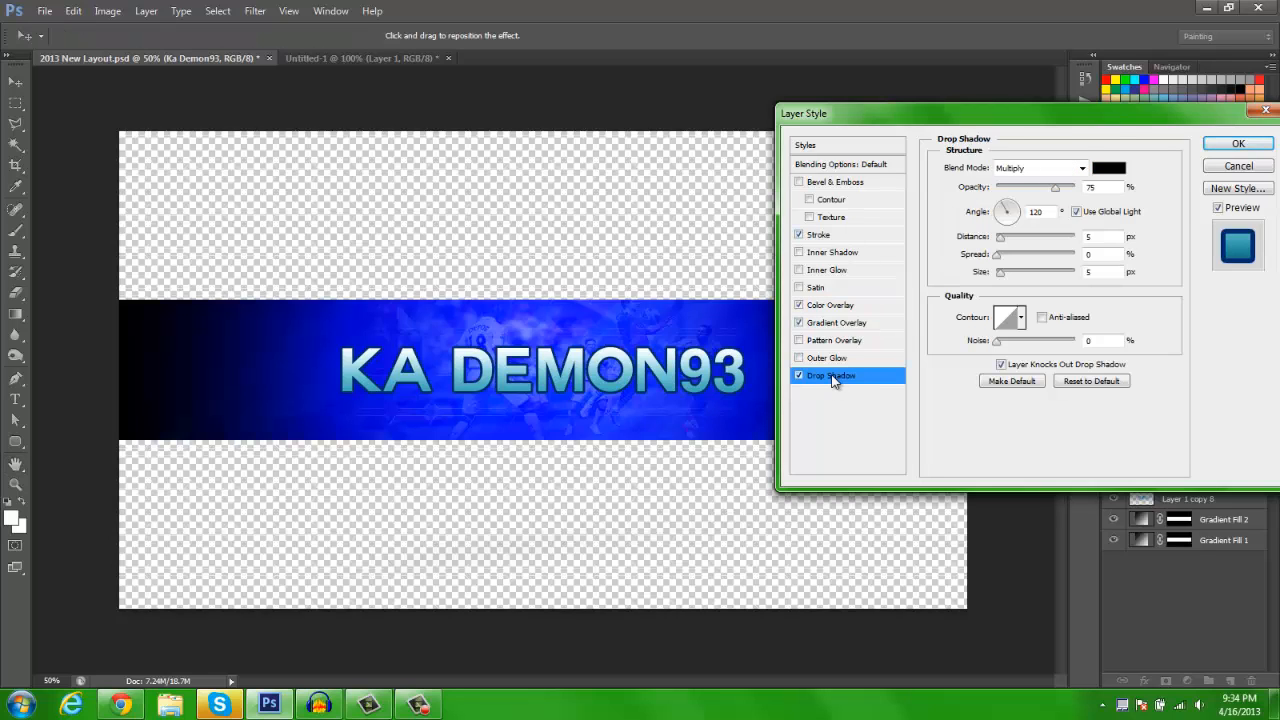
click(1005, 237)
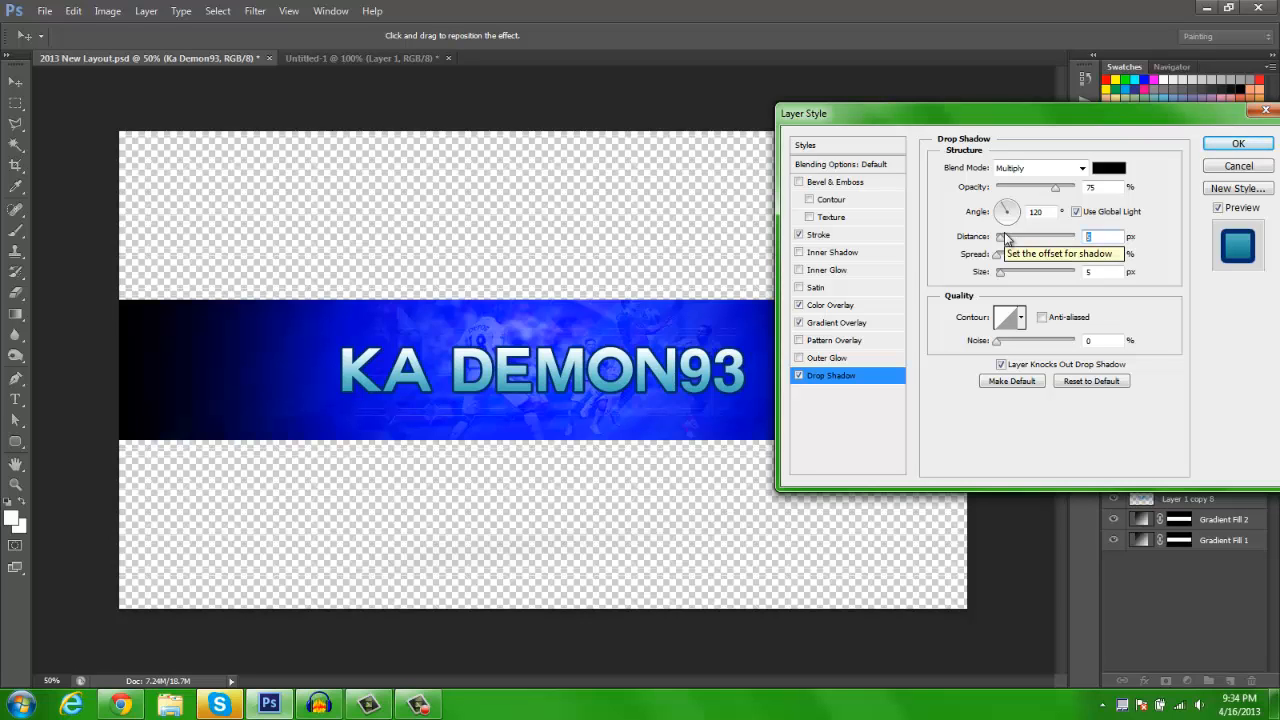
text(12)
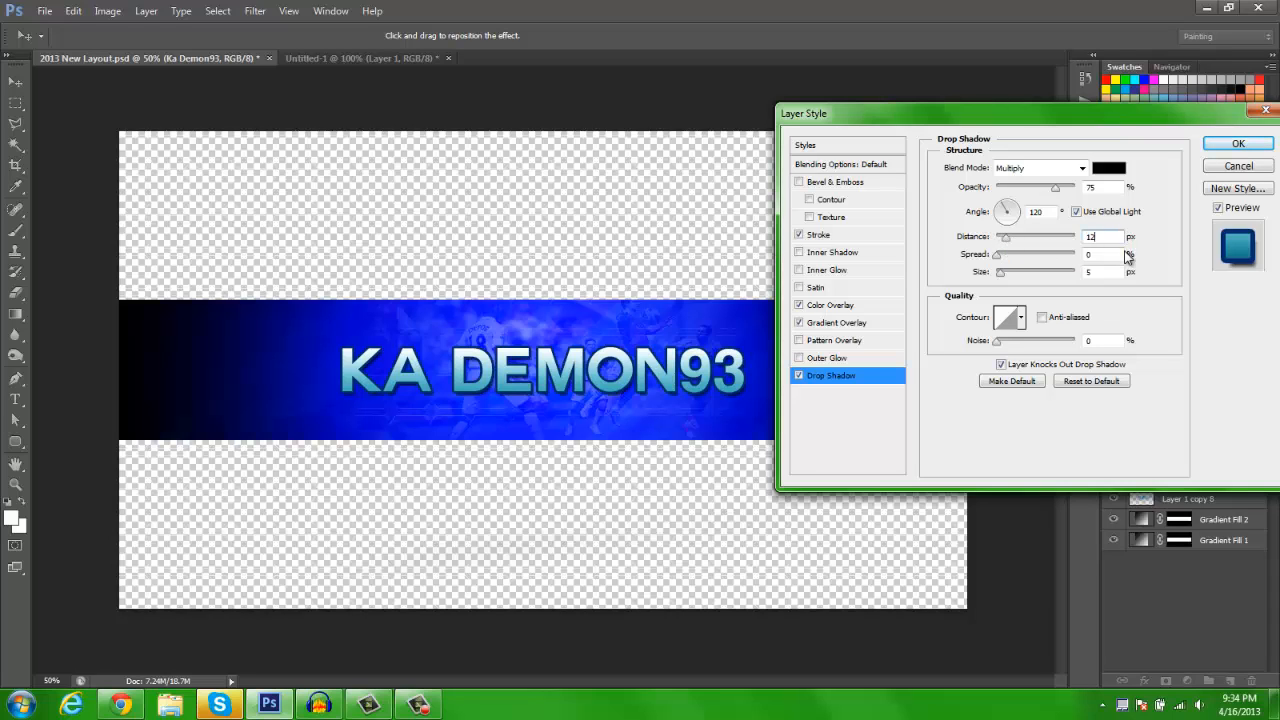
drag(1108, 236, 887, 229)
text(14)
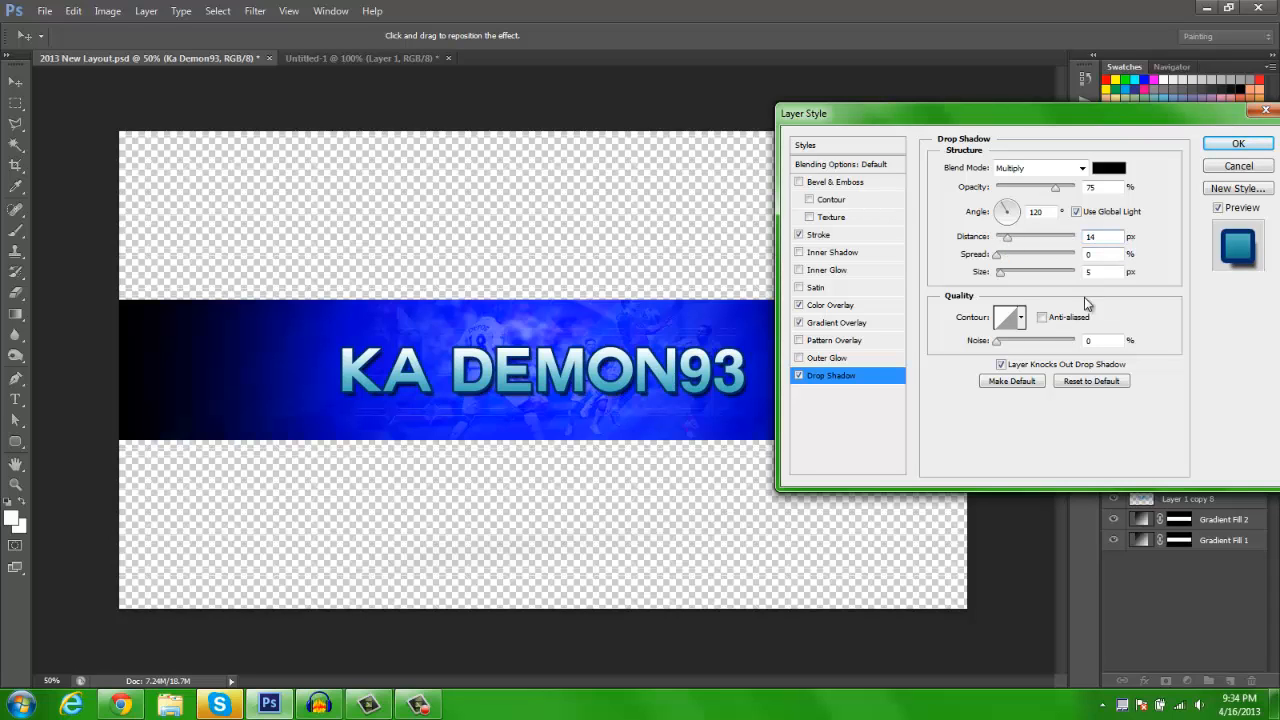
key(Tab)
text(8)
key(Tab)
text(8)
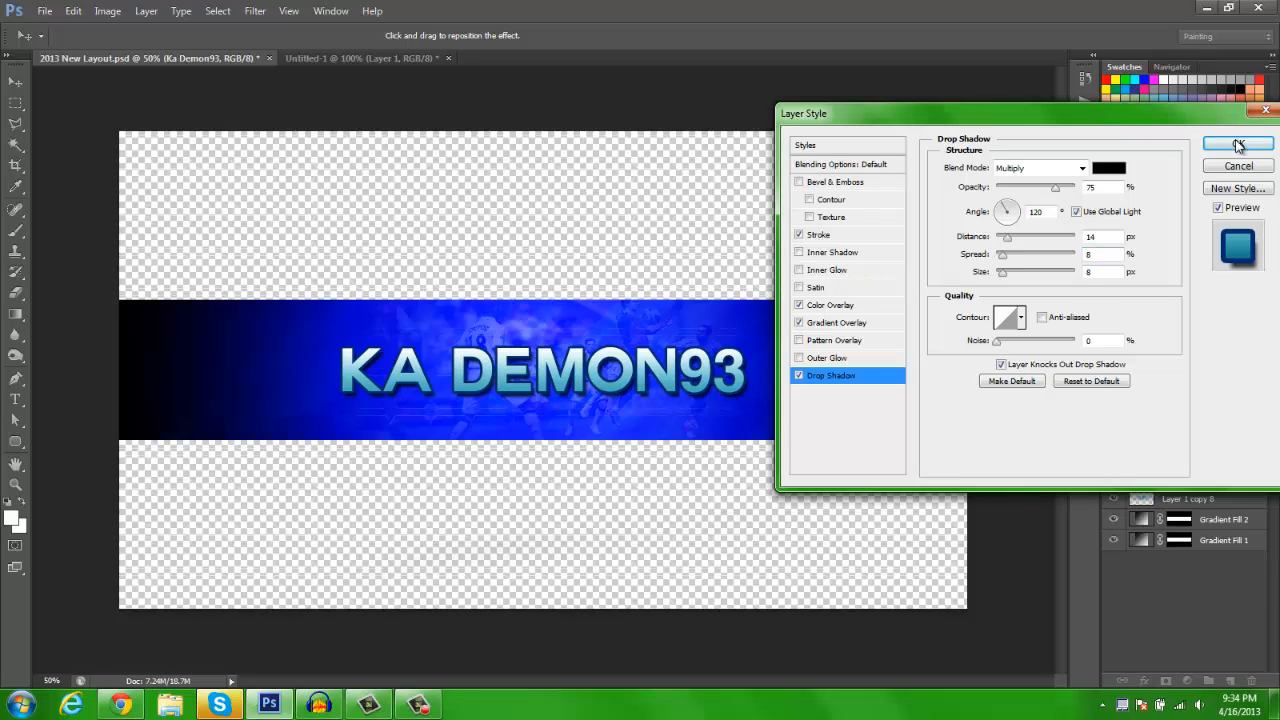
click(1236, 145)
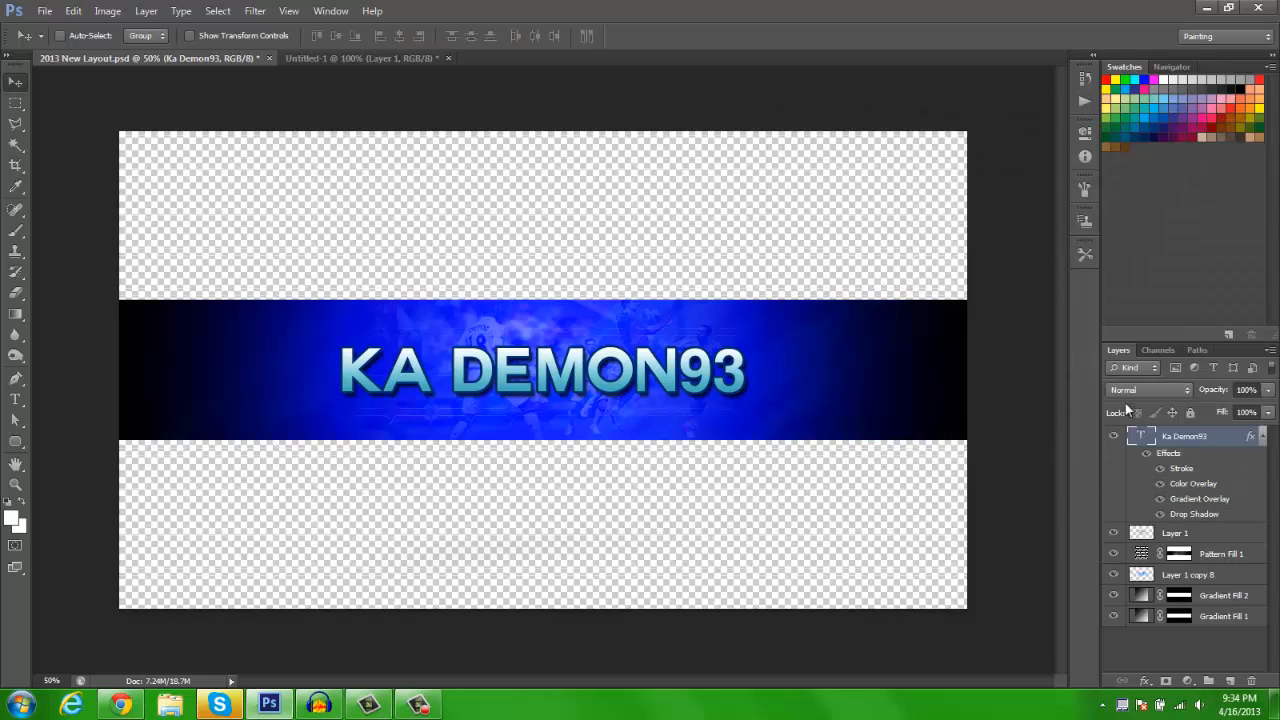
- Change the title's Color Overlay colour to blue (#0078ff), apply it, and collapse the layer's effects list
right_click(1206, 436)
click(1060, 104)
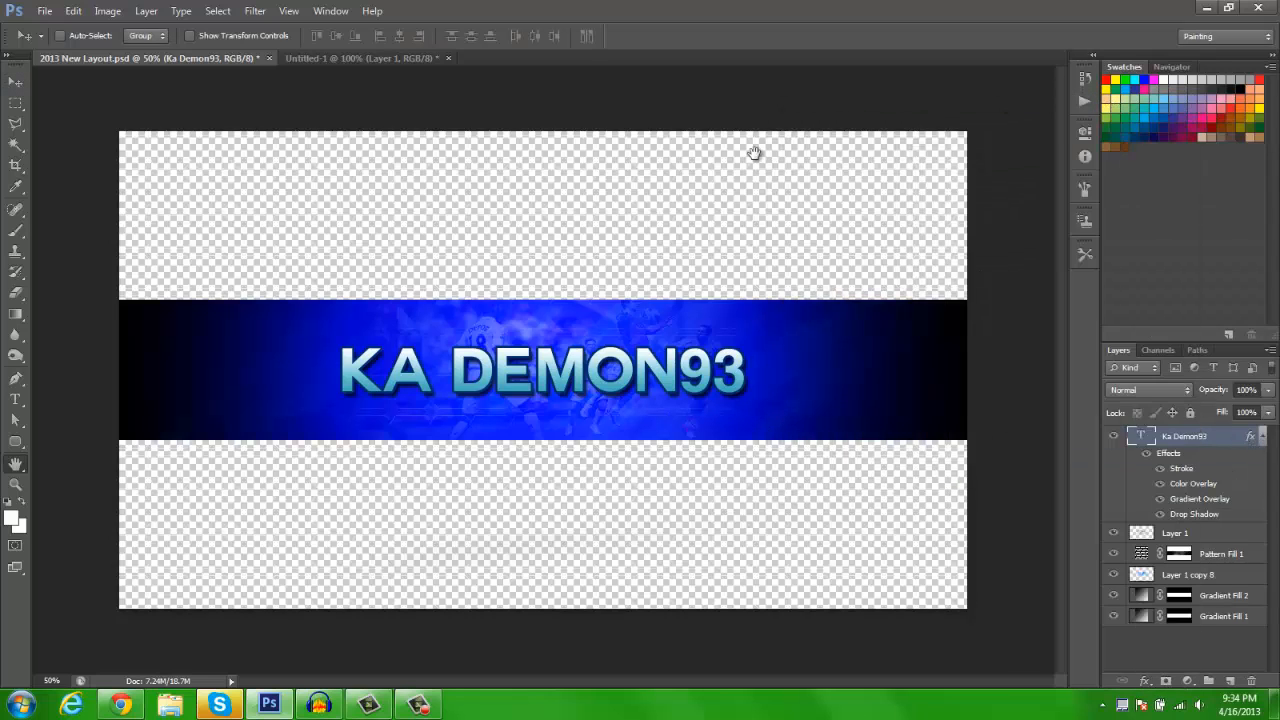
click(830, 305)
click(1102, 170)
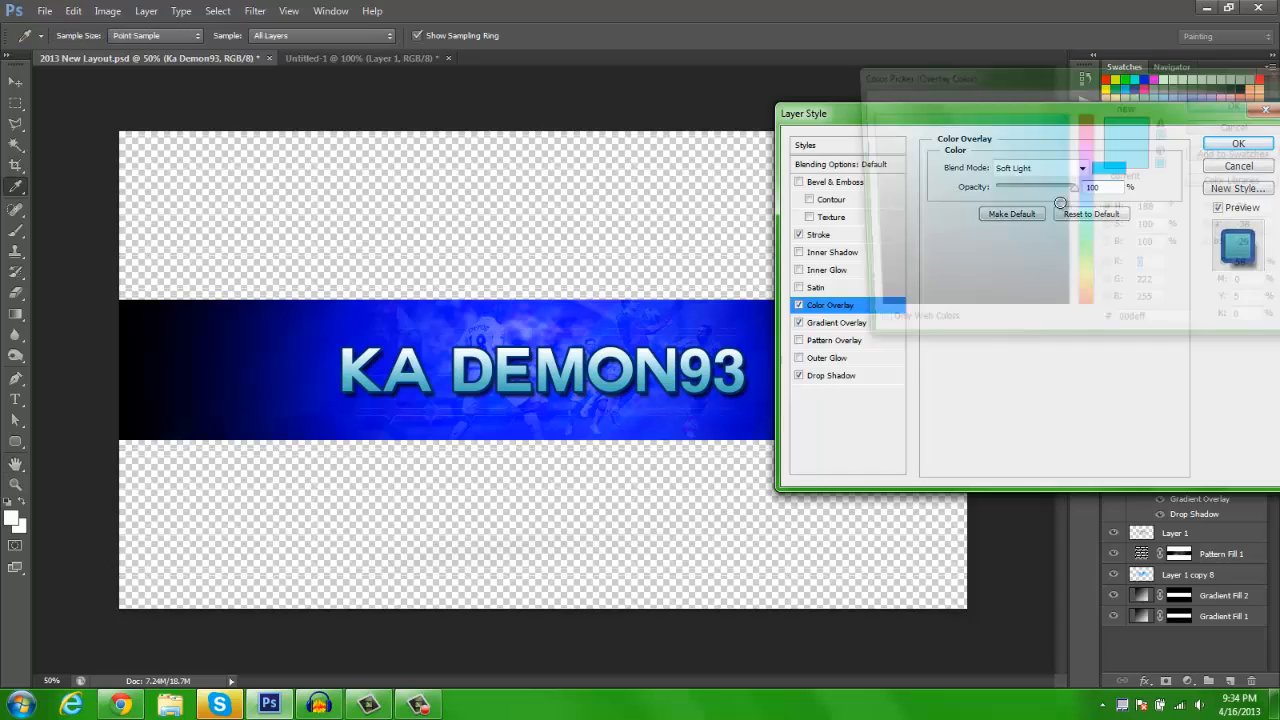
click(1085, 202)
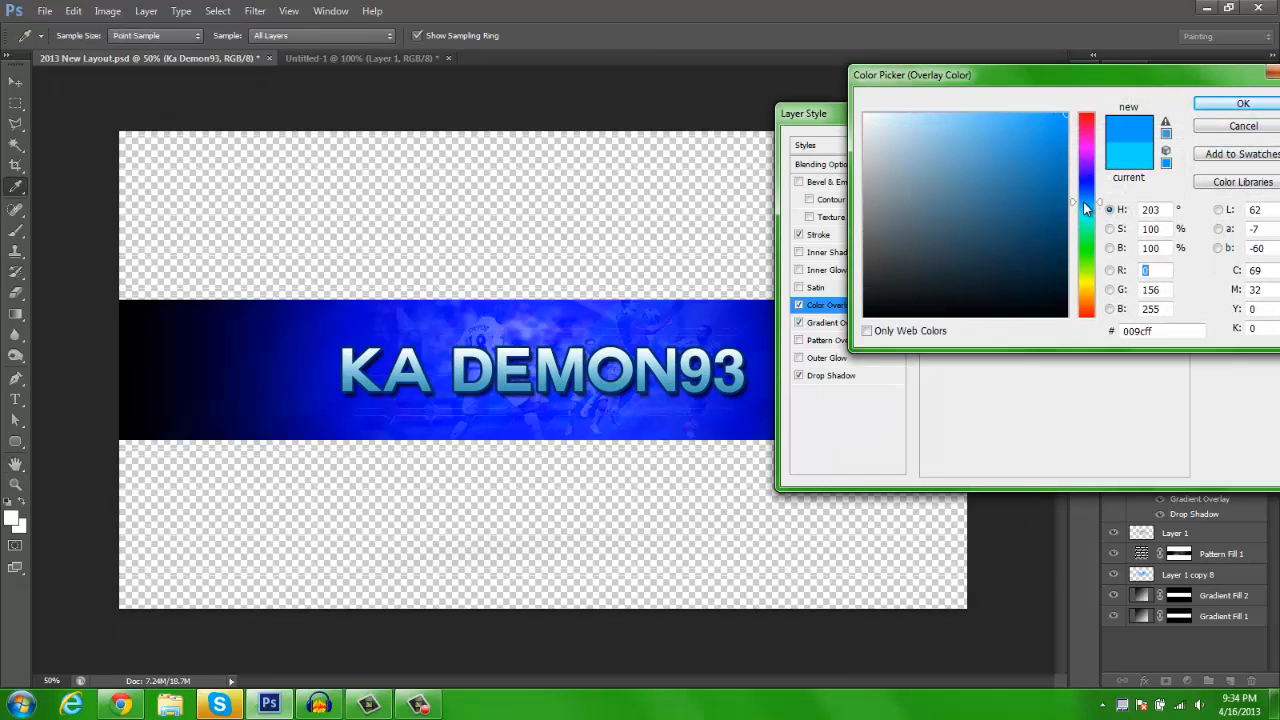
drag(1085, 200, 1085, 197)
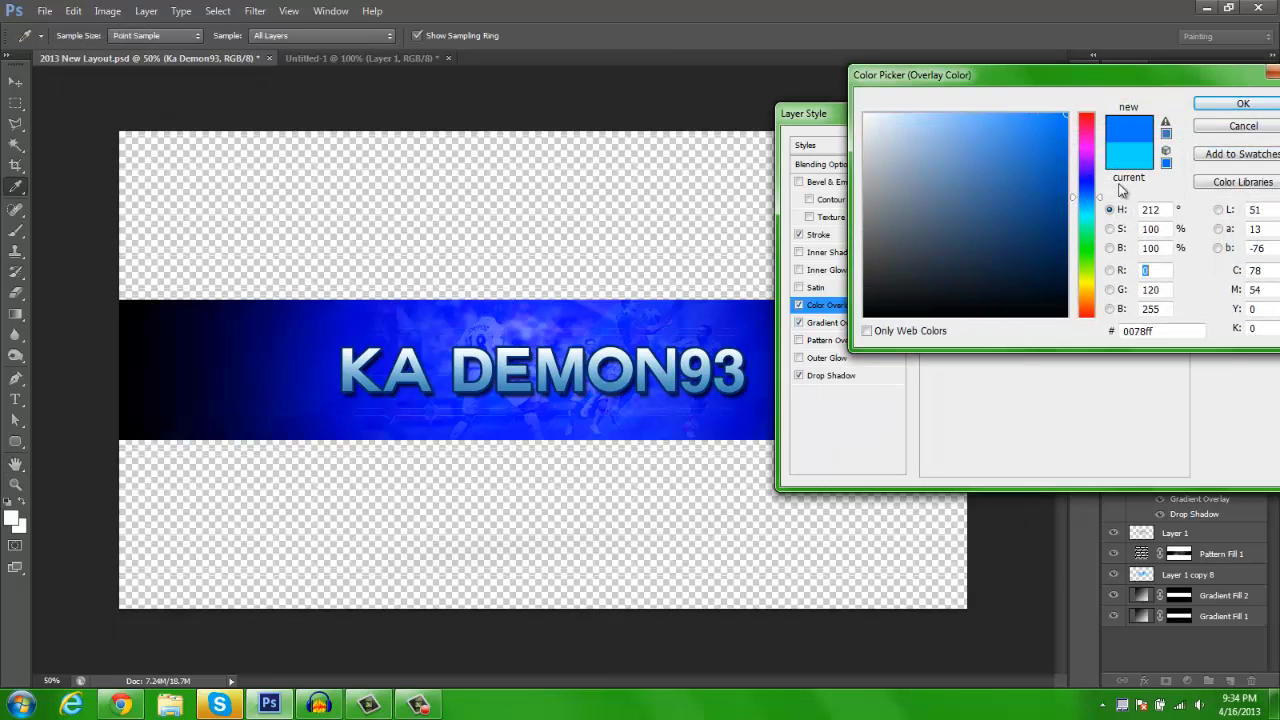
click(1243, 104)
click(1237, 146)
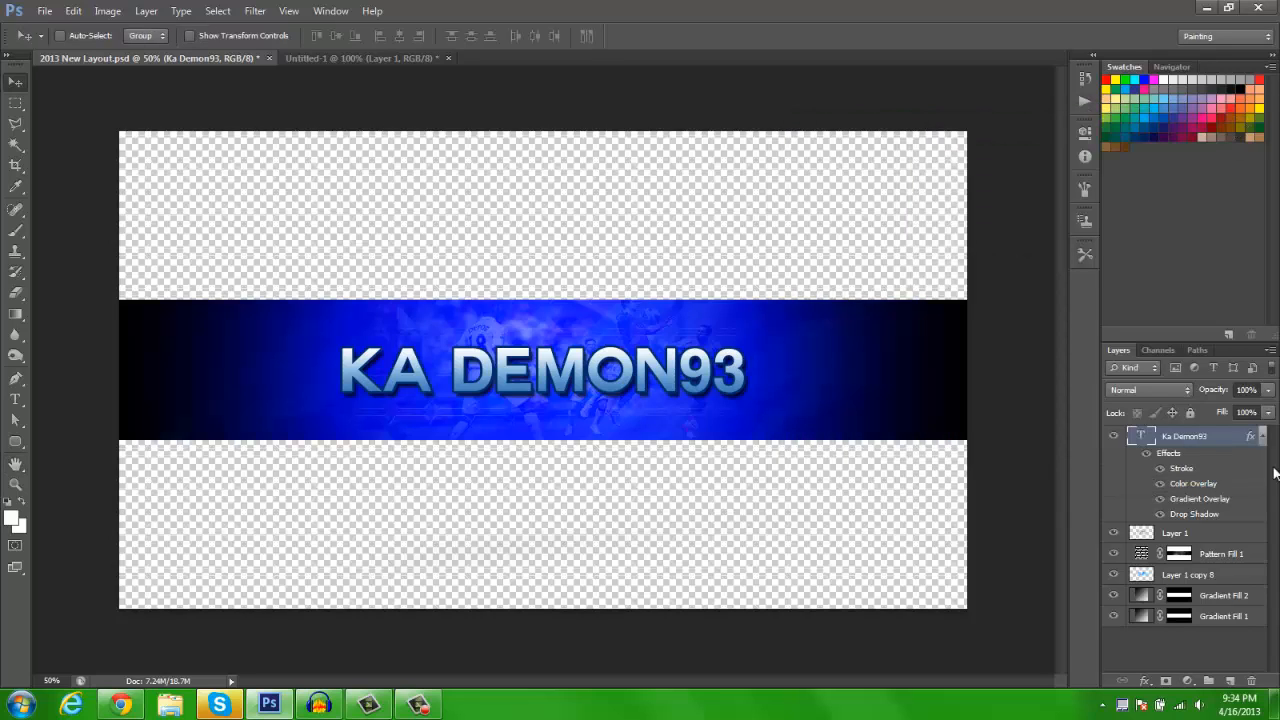
click(1263, 440)
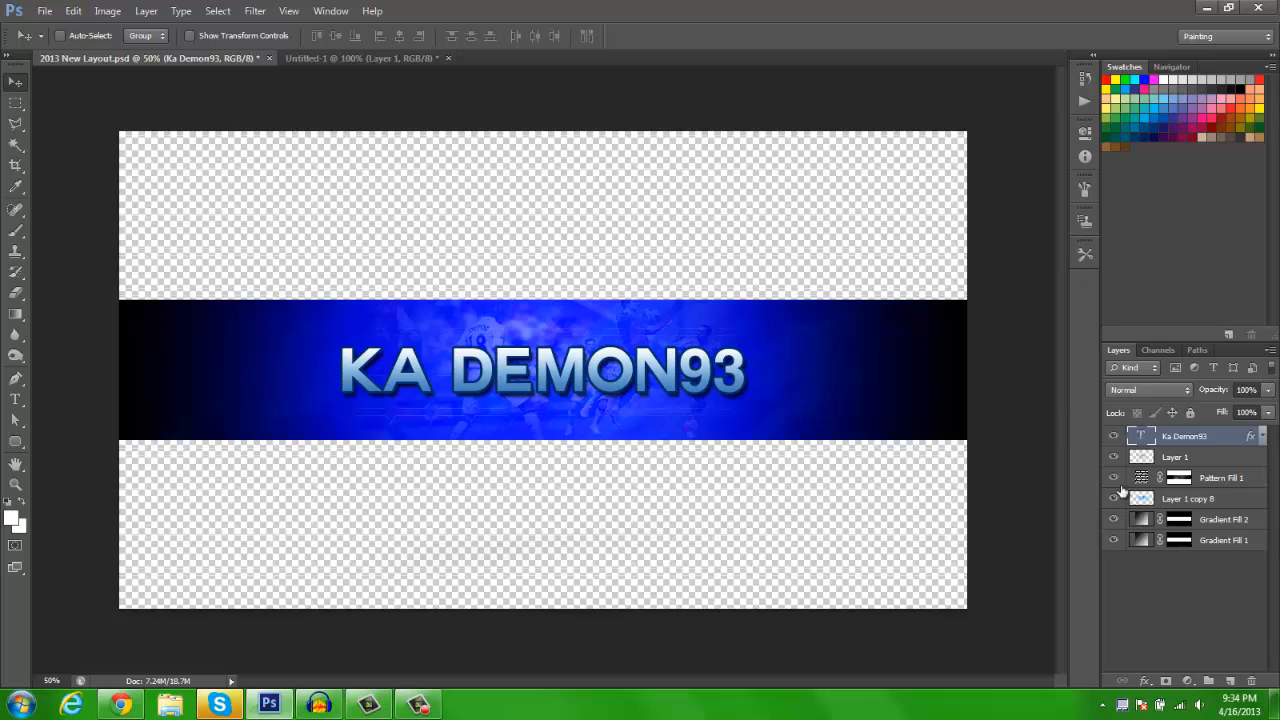
click(1115, 457)
click(1115, 457)
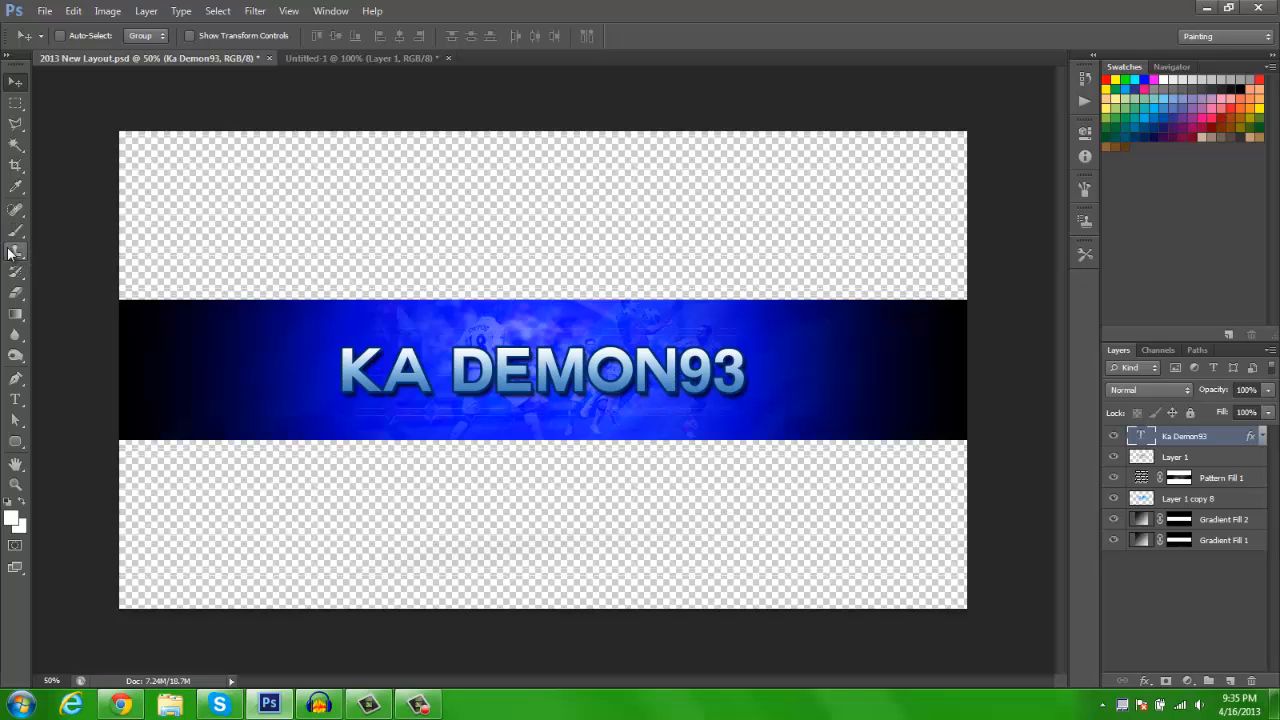
key(e)
click(17, 83)
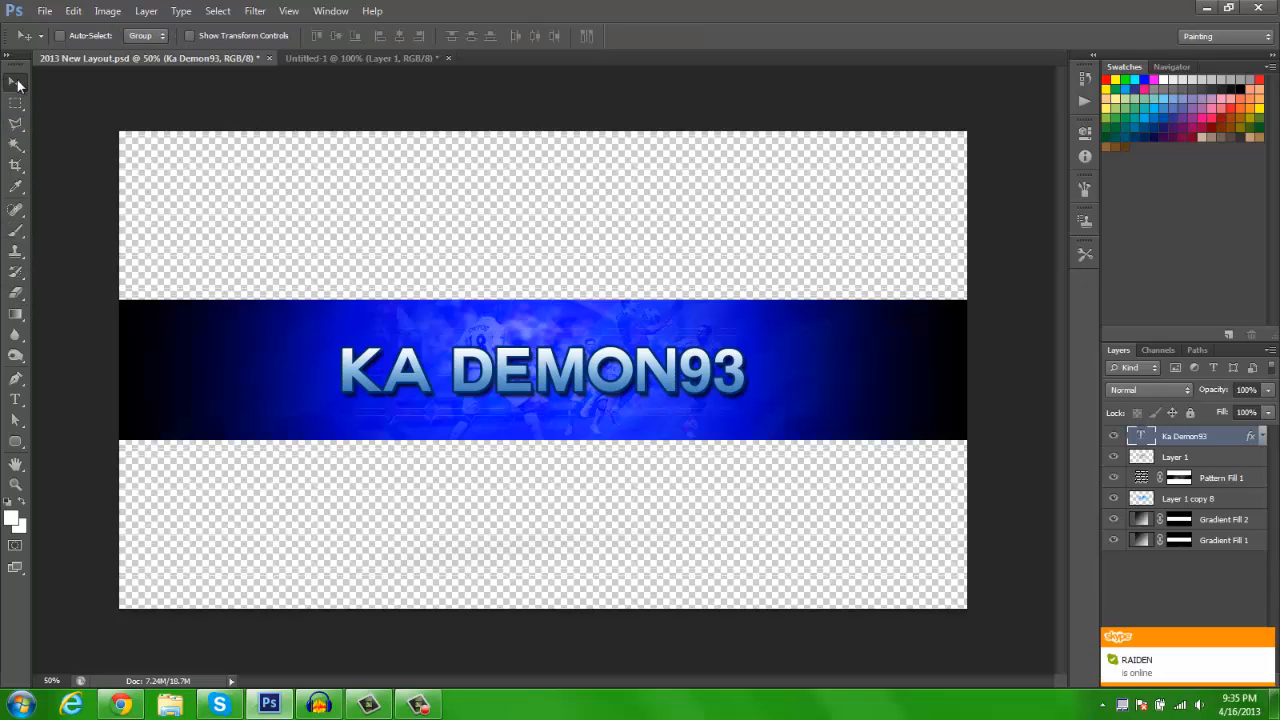